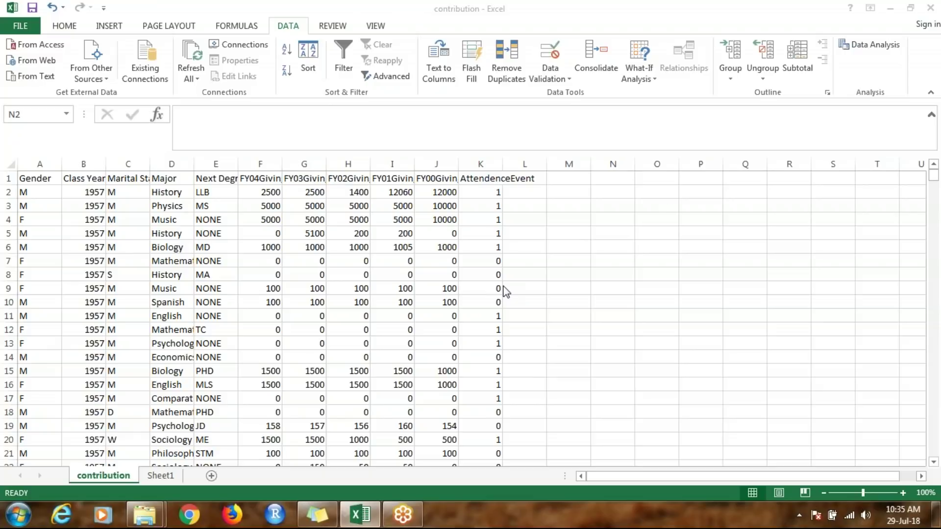
Step: Examine the contribution sheet's column headers in row 1, from Gender through AttendenceEvent
{"action": "key", "text": "Left"}
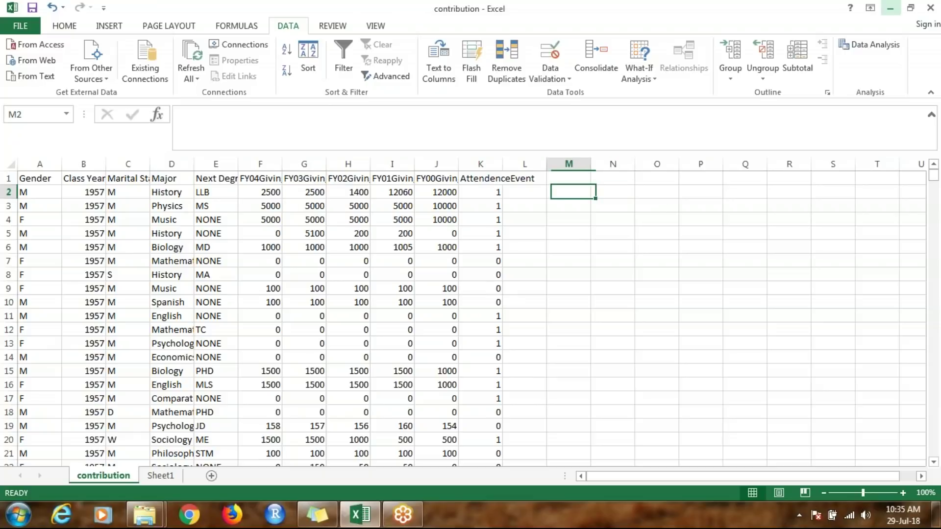
{"action": "key", "text": "Up"}
{"action": "key", "text": "Left"}
{"action": "key", "text": "Left"}
{"action": "key", "text": "Home"}
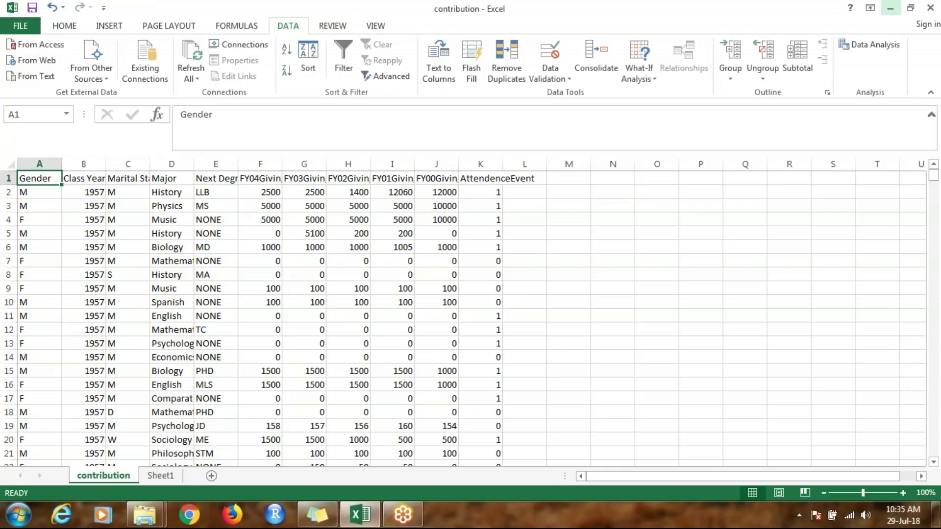
{"action": "key", "text": "Right"}
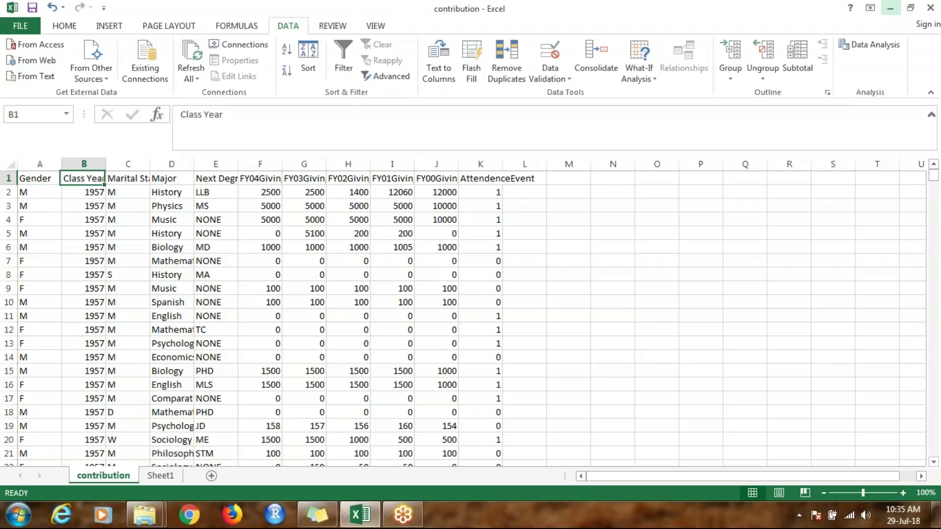
{"action": "key", "text": "Right"}
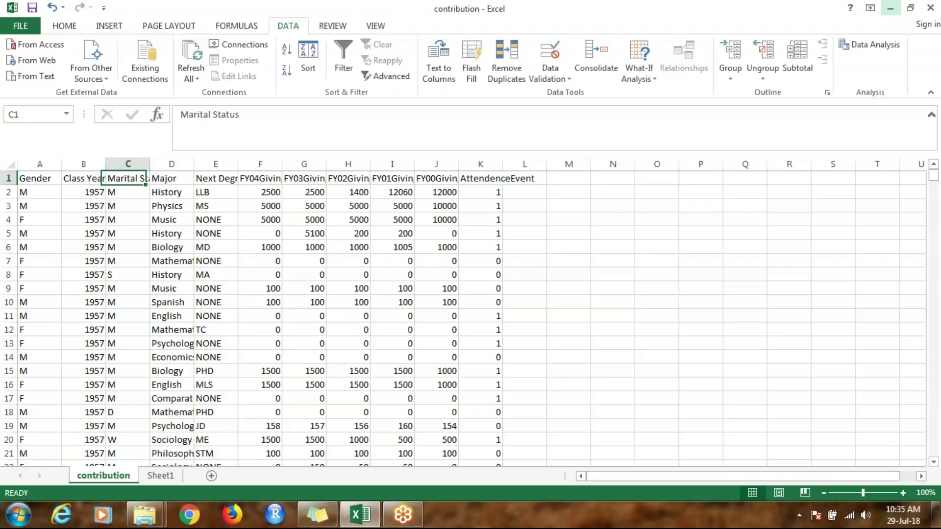
{"action": "key", "text": "Right"}
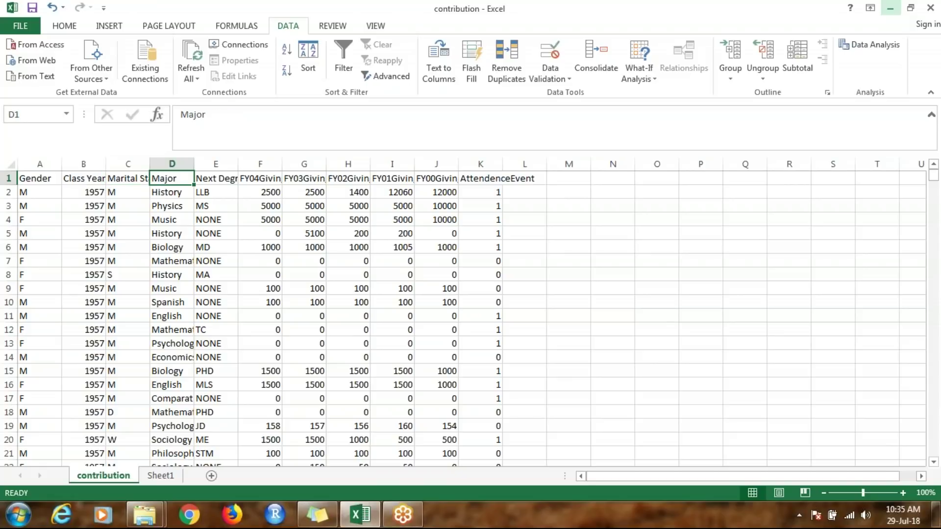
{"action": "key", "text": "Right"}
{"action": "key", "text": "Right"}
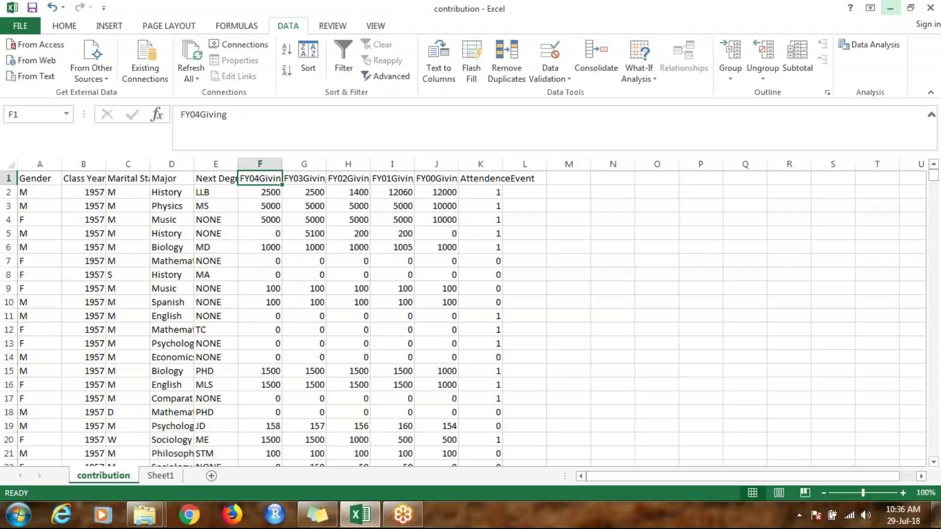
{"action": "key", "text": "Right"}
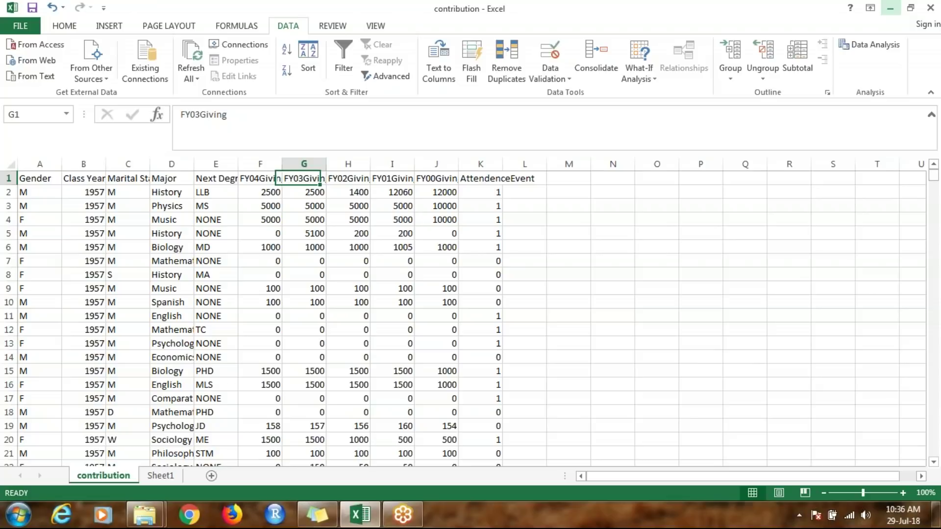
{"action": "key", "text": "Right"}
{"action": "key", "text": "Right"}
{"action": "key", "text": "Right"}
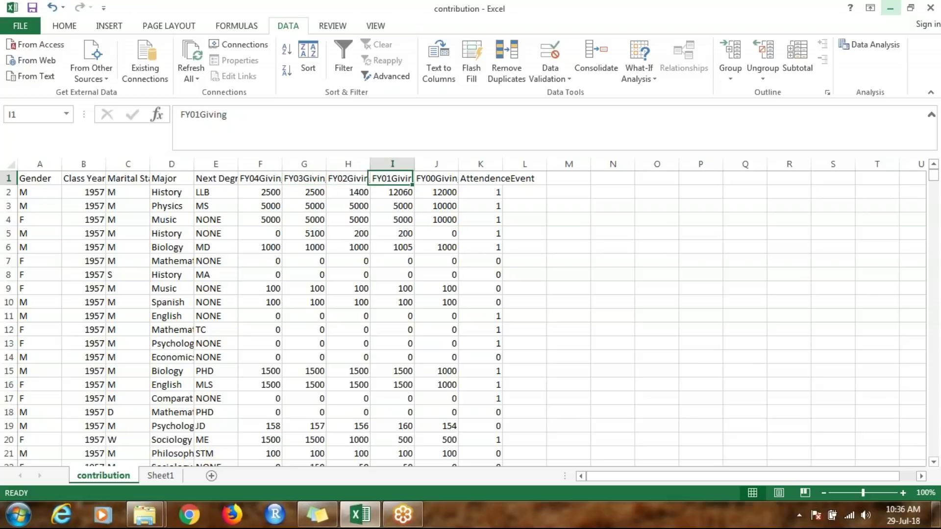
{"action": "key", "text": "Right"}
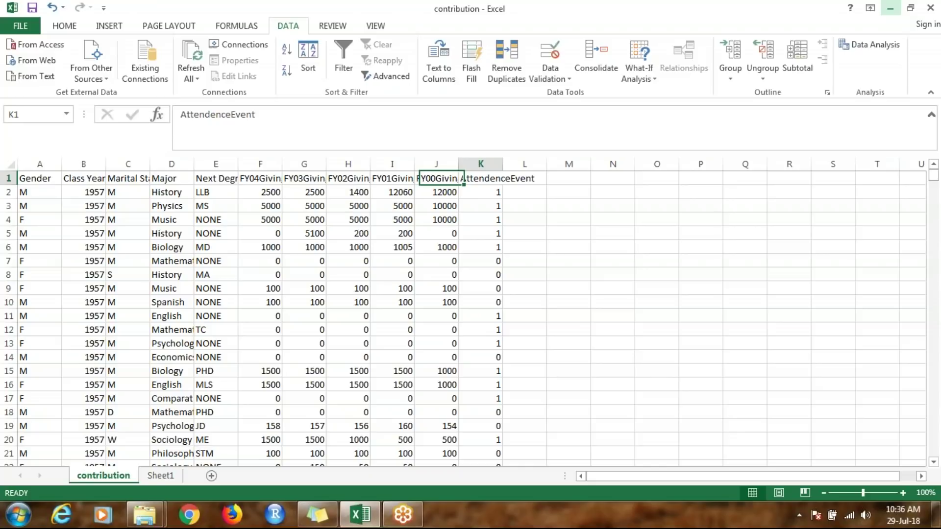
{"action": "key", "text": "Down"}
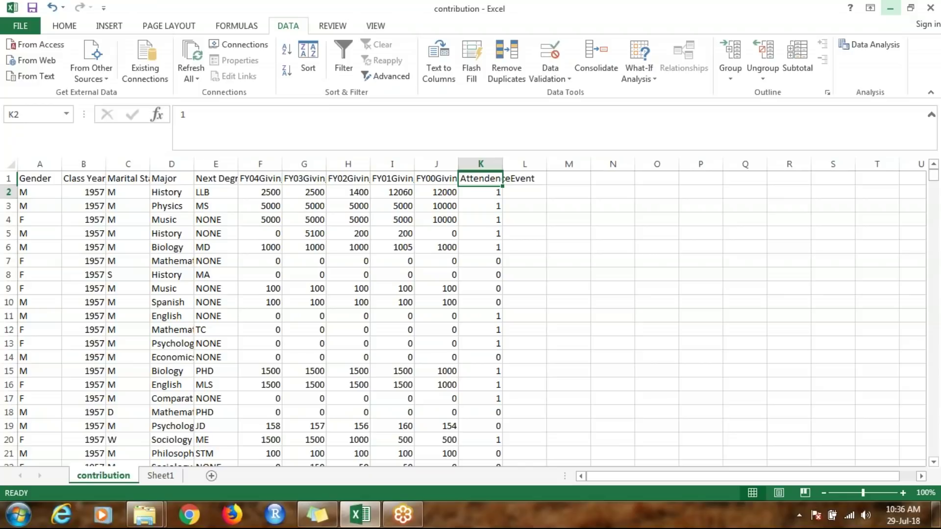
{"action": "key", "text": "Up"}
{"action": "key", "text": "Left"}
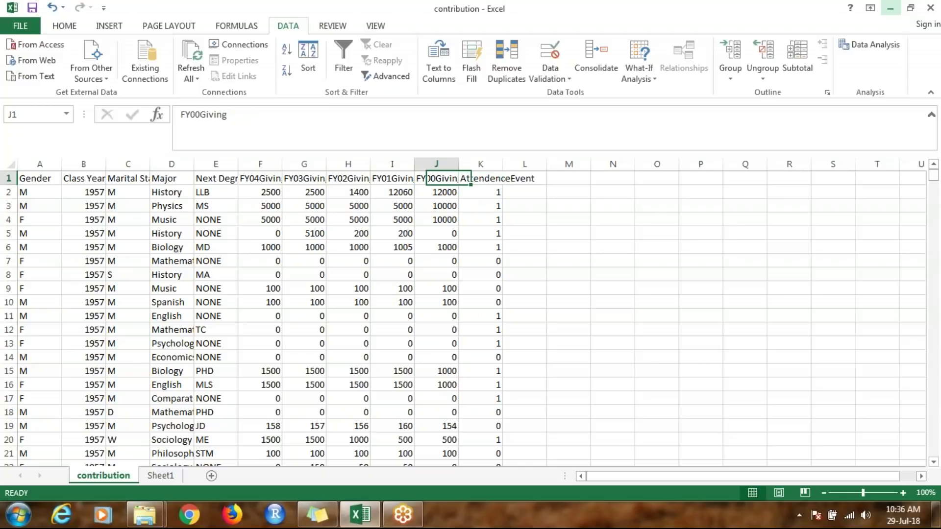
{"action": "key", "text": "Left"}
{"action": "key", "text": "Left"}
{"action": "key", "text": "Left"}
{"action": "key", "text": "Left"}
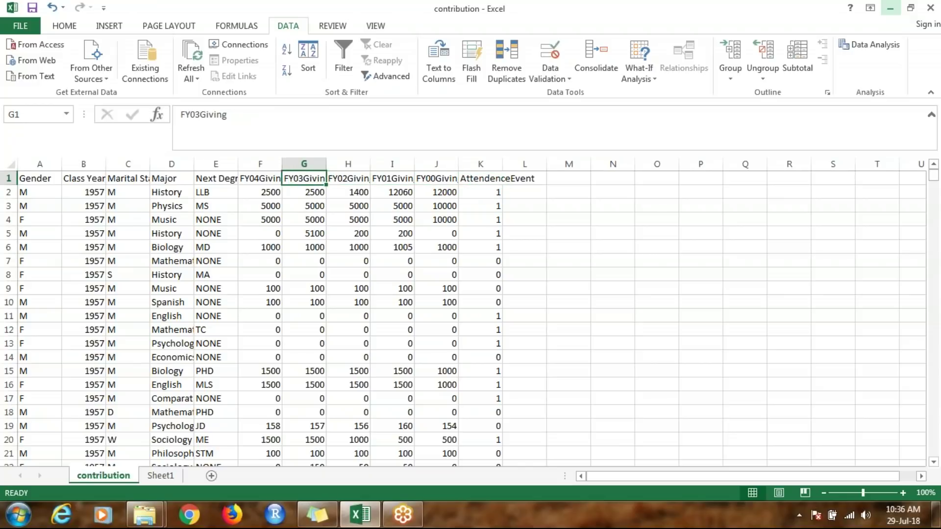
Step: Check the last data row in the Gender column, then review the headers across row 1 again
{"action": "key", "text": "Home"}
{"action": "key", "text": "ctrl+Down"}
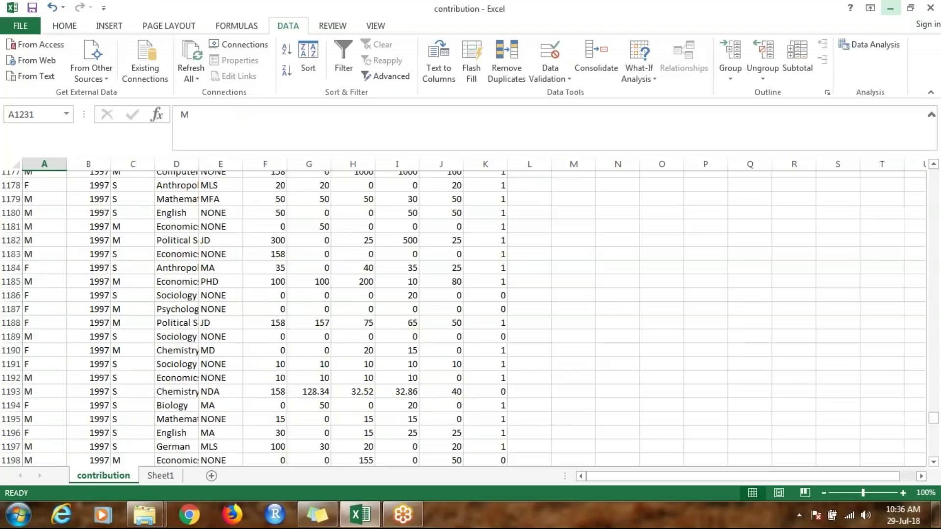
{"action": "key", "text": "ctrl+Up"}
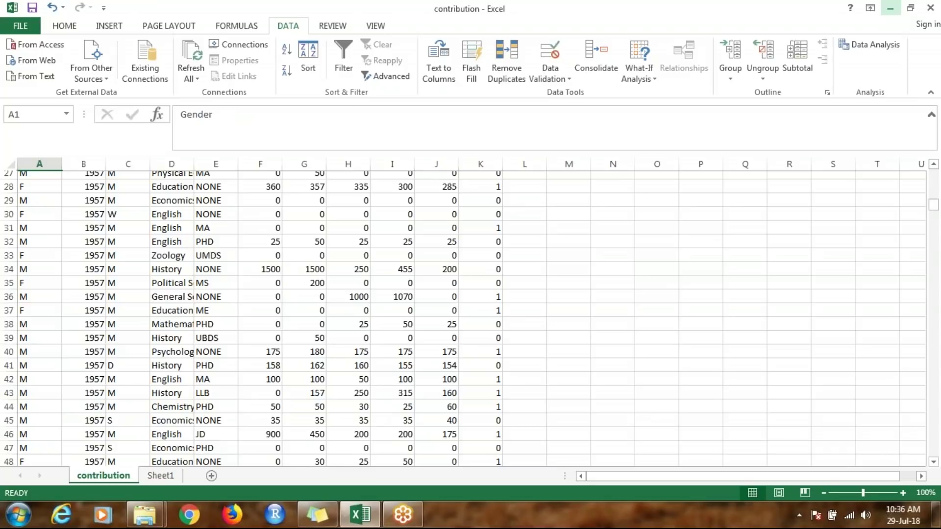
{"action": "key", "text": "Right"}
{"action": "key", "text": "Right"}
{"action": "key", "text": "Right"}
{"action": "key", "text": "Right"}
{"action": "key", "text": "Right"}
{"action": "key", "text": "Right"}
{"action": "key", "text": "Right"}
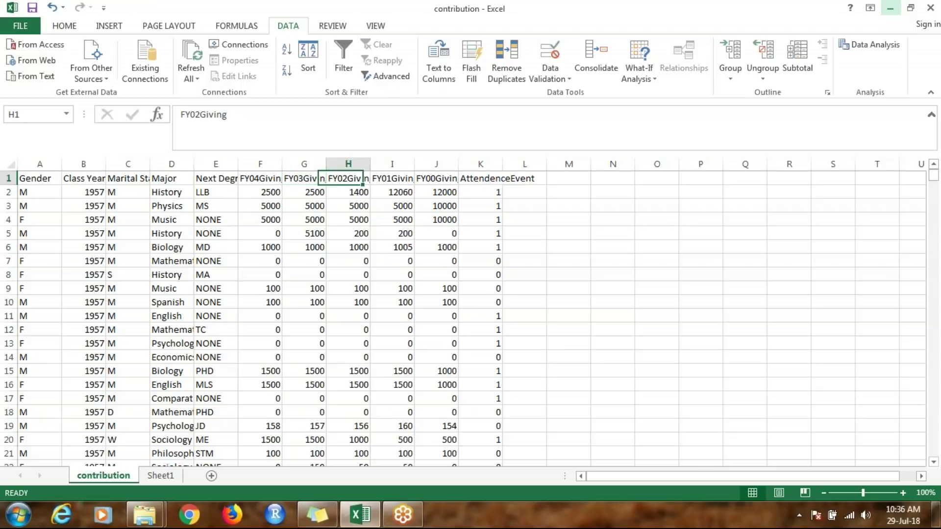
{"action": "key", "text": "Right"}
{"action": "key", "text": "Right"}
{"action": "key", "text": "Right"}
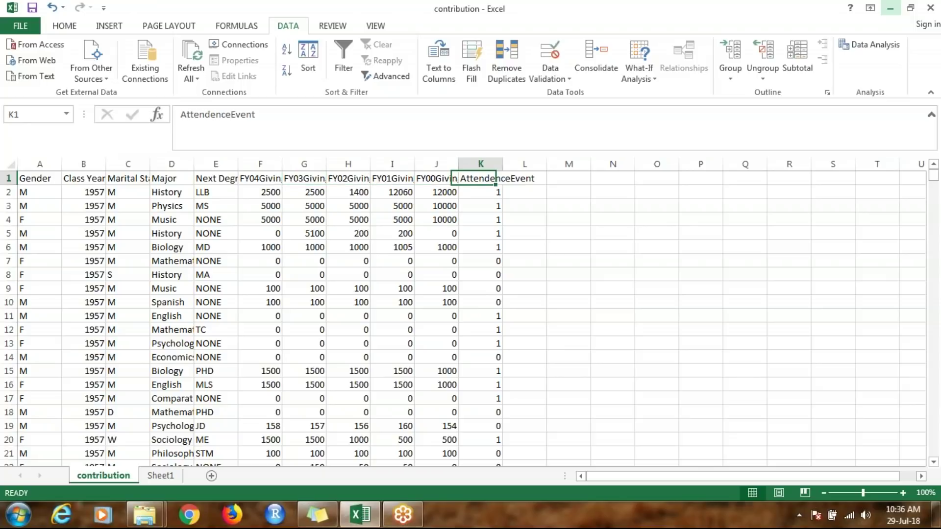
Step: Look over the function list on Sheet1 and return to empty cell N4 of the contribution sheet
{"action": "key", "text": "Right"}
{"action": "key", "text": "Right"}
{"action": "key", "text": "Right"}
{"action": "key", "text": "Right"}
{"action": "key", "text": "Down"}
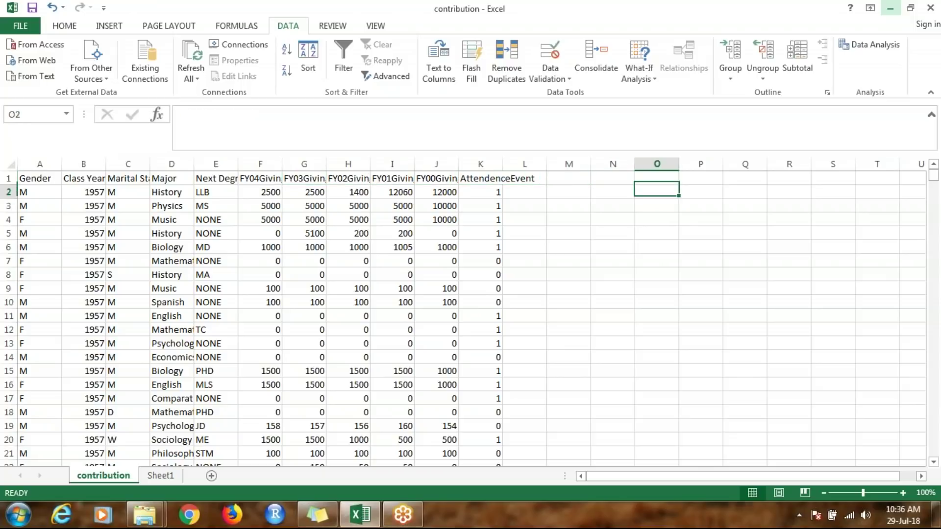
{"action": "key", "text": "Down"}
{"action": "key", "text": "Left"}
{"action": "key", "text": "Down"}
{"action": "key", "text": "ctrl+Page_Down"}
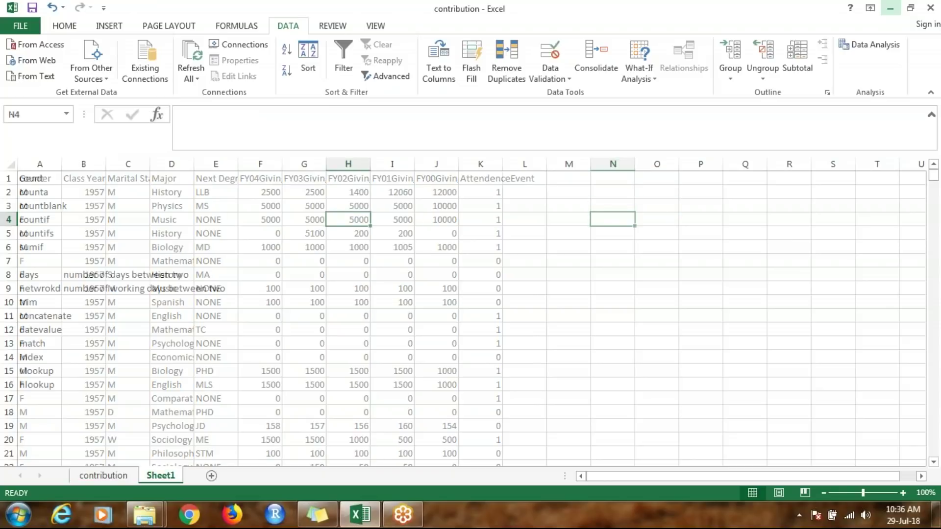
{"action": "key", "text": "ctrl+Page_Up"}
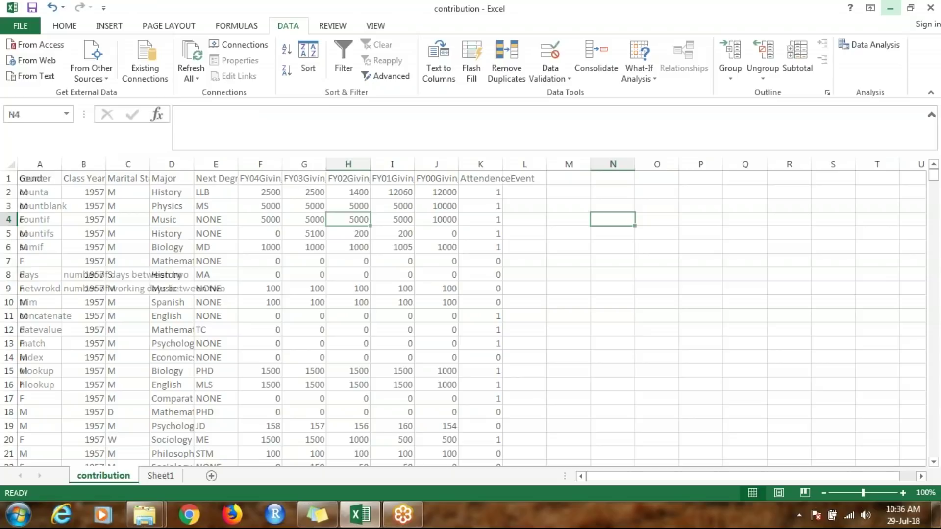
Step: Count the numeric cells of the Major column in cell N4 with =COUNT(D:D)
{"action": "type", "text": "="}
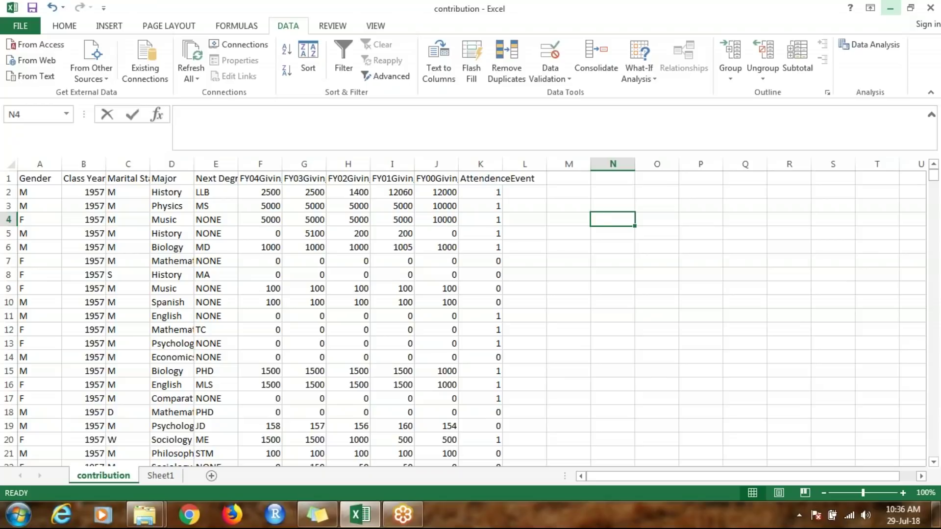
{"action": "type", "text": "=count"}
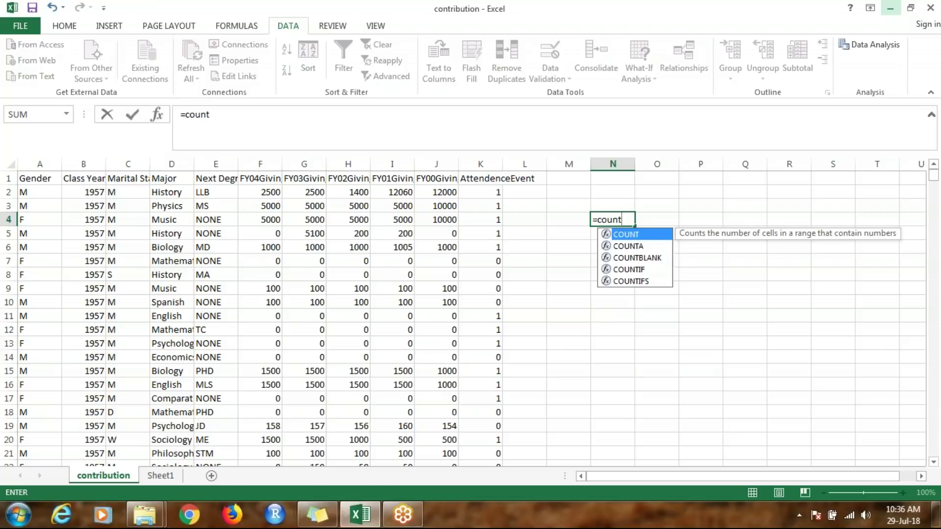
{"action": "key", "text": "Tab"}
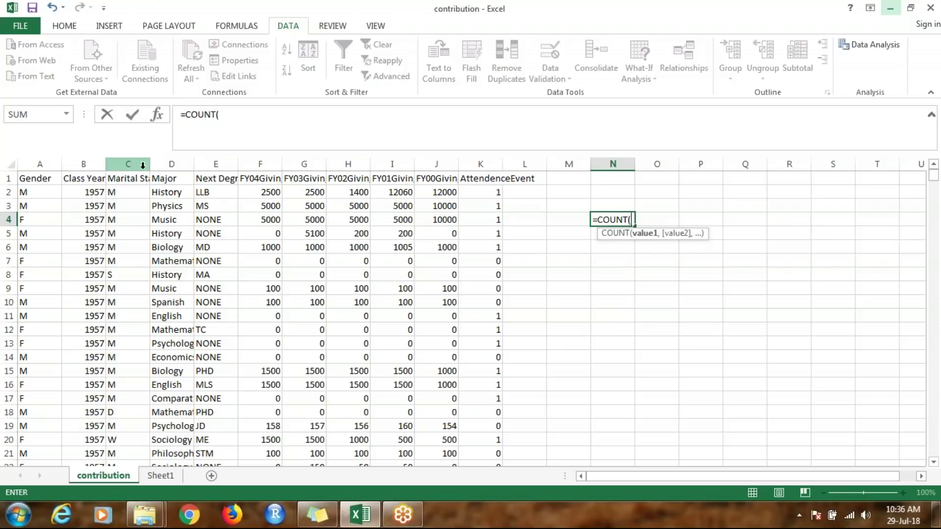
{"action": "left_click", "coordinate": [178, 165]}
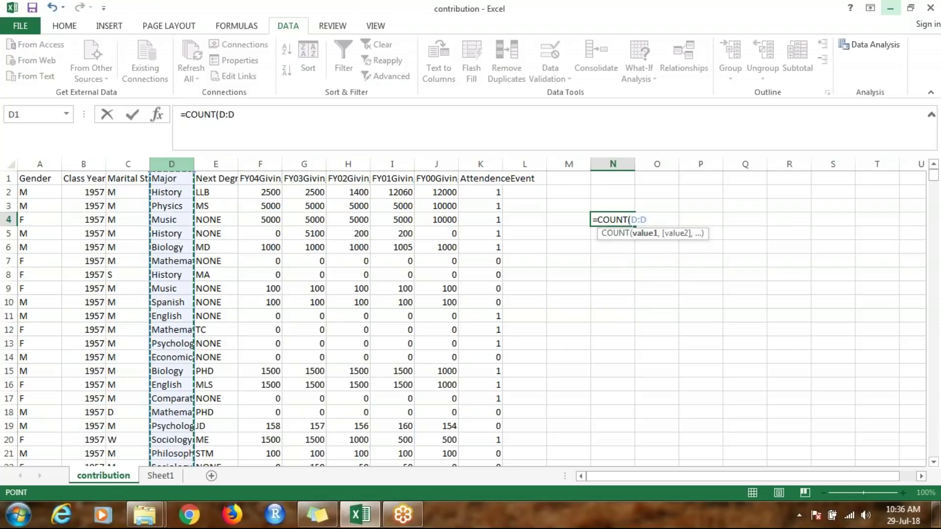
{"action": "type", "text": ")"}
{"action": "key", "text": "ctrl+Return"}
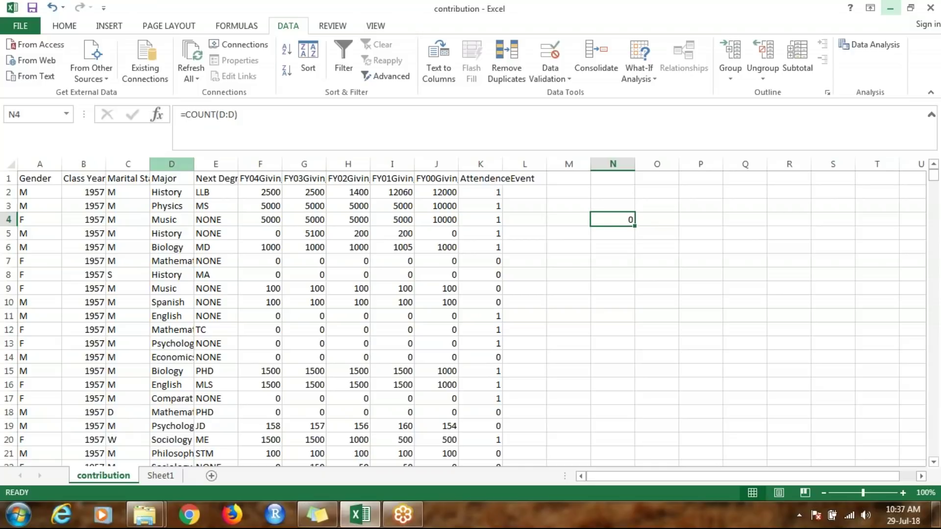
{"action": "key", "text": "F2"}
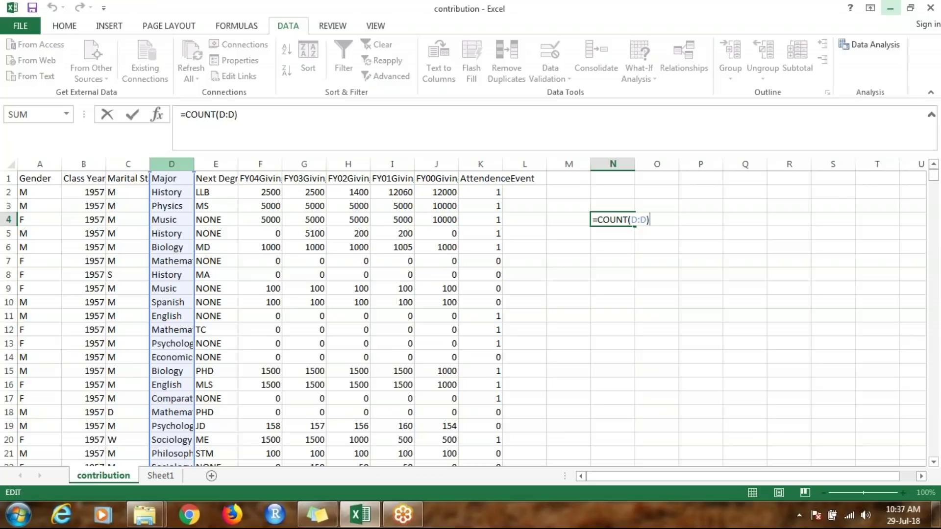
{"action": "key", "text": "Return"}
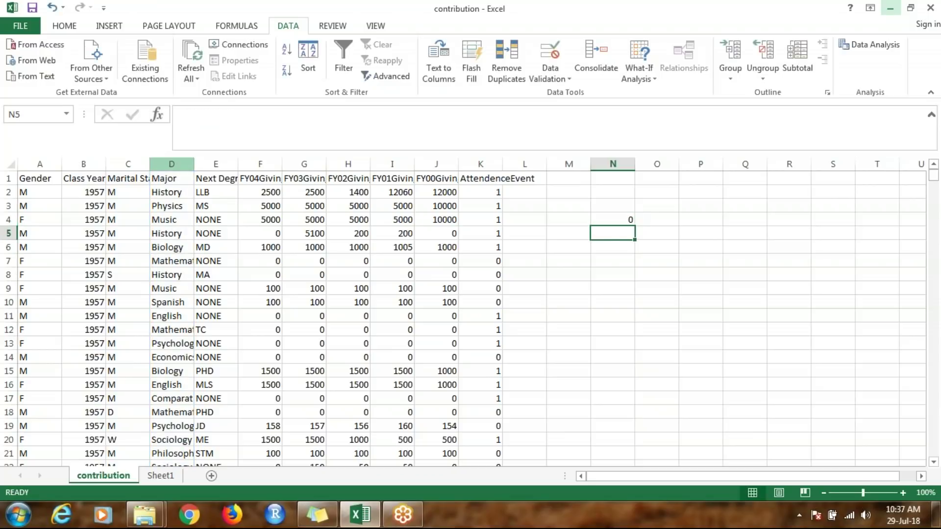
Step: Count the numeric cells of the FY04Giving column in cell N5 with =COUNT(F:F)
{"action": "type", "text": "coun"}
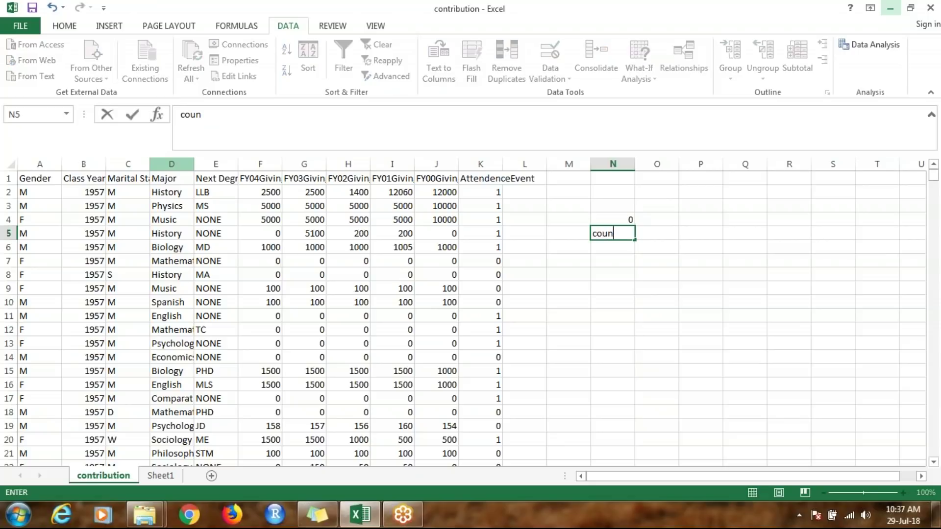
{"action": "key", "text": "BackSpace"}
{"action": "key", "text": "BackSpace"}
{"action": "key", "text": "BackSpace"}
{"action": "key", "text": "BackSpace"}
{"action": "type", "text": "=cou"}
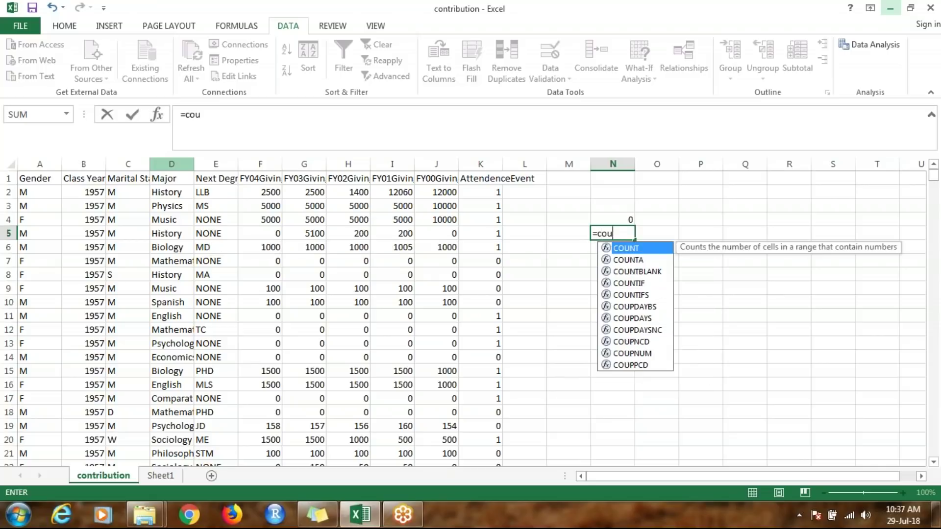
{"action": "key", "text": "Tab"}
{"action": "left_click", "coordinate": [260, 164]}
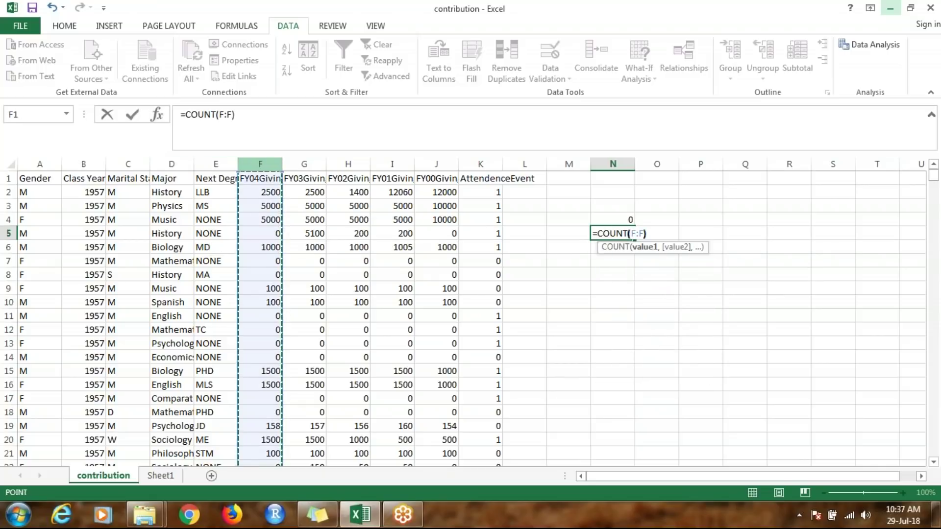
{"action": "type", "text": ")"}
{"action": "key", "text": "Return"}
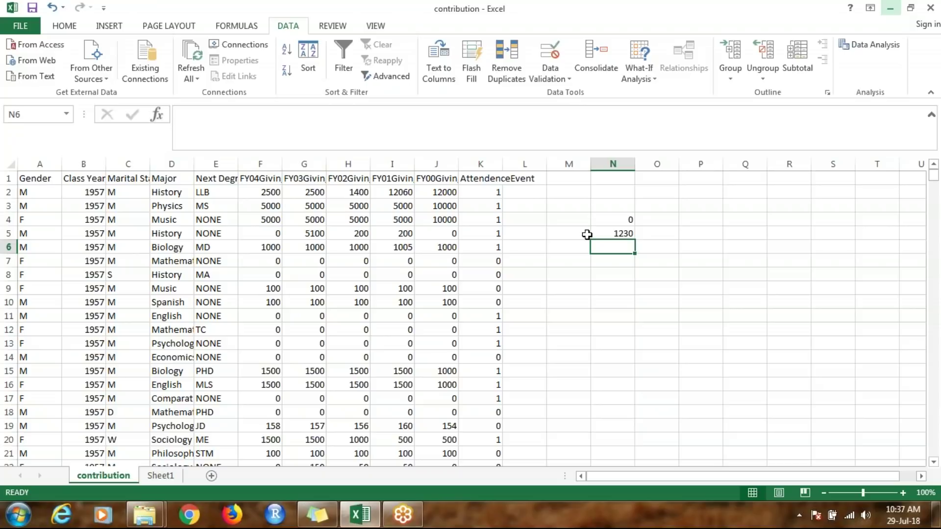
{"action": "key", "text": "Up"}
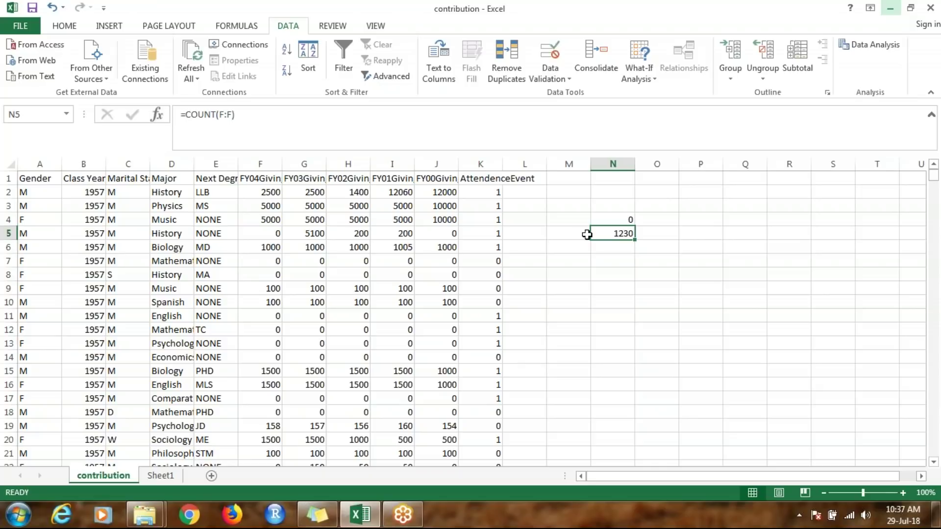
Step: Describe the count function on Sheet1 by entering "only gives the numerical value count" in cell B1
{"action": "key", "text": "ctrl+Page_Down"}
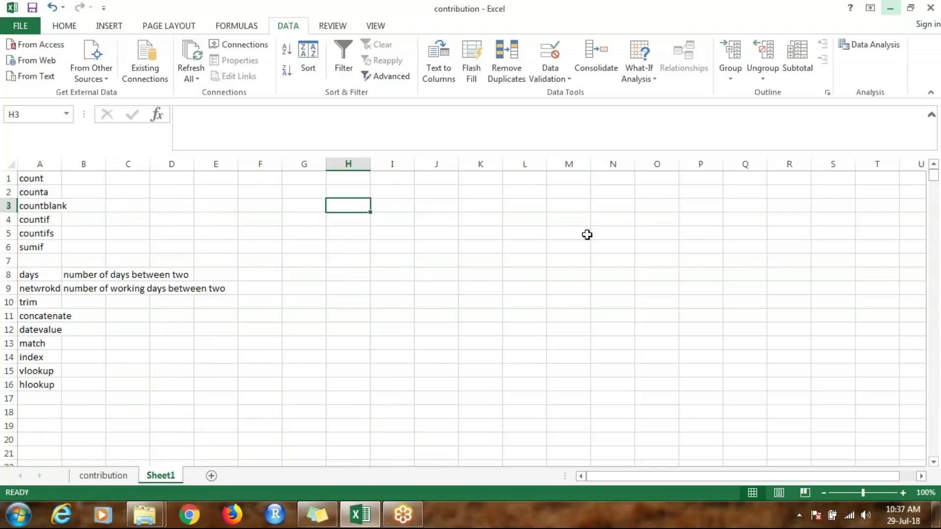
{"action": "key", "text": "ctrl+Left"}
{"action": "key", "text": "Up"}
{"action": "key", "text": "Up"}
{"action": "key", "text": "Right"}
{"action": "key", "text": "F2"}
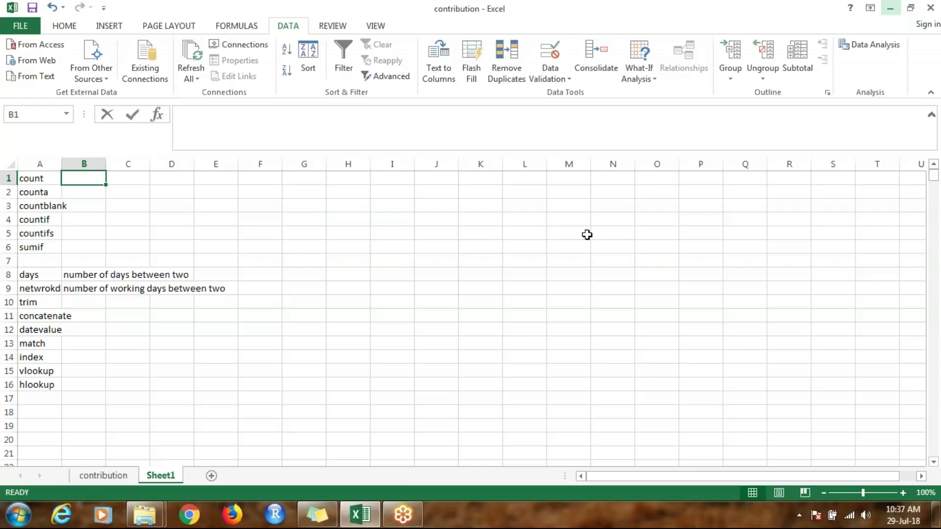
{"action": "type", "text": "only"}
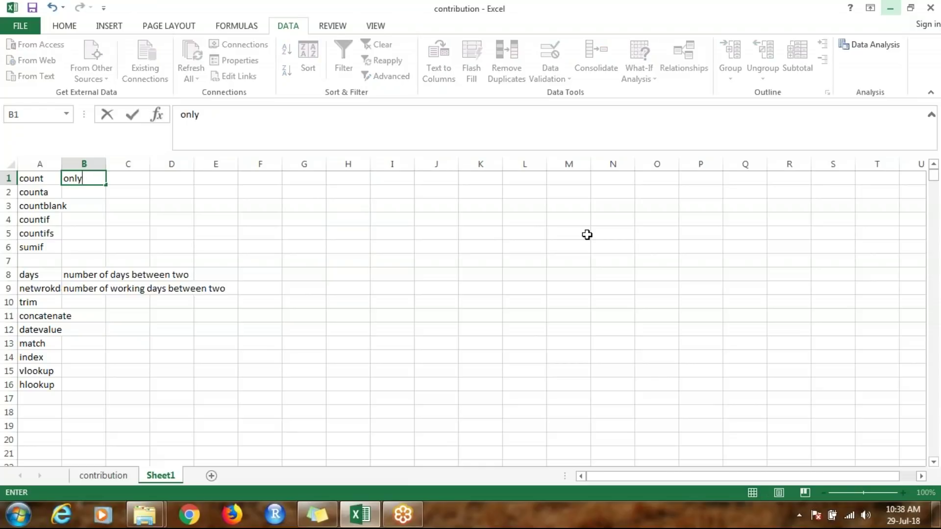
{"action": "type", "text": " gives the n"}
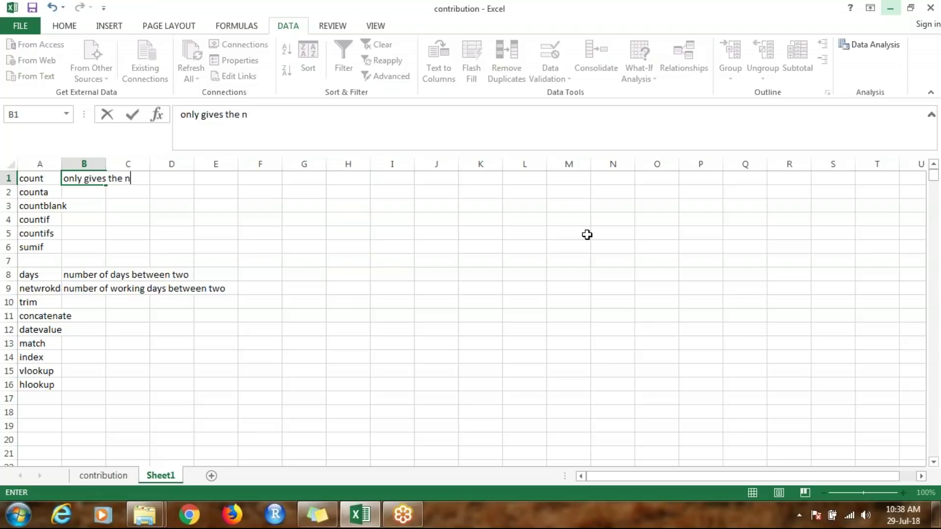
{"action": "type", "text": "umerical value count"}
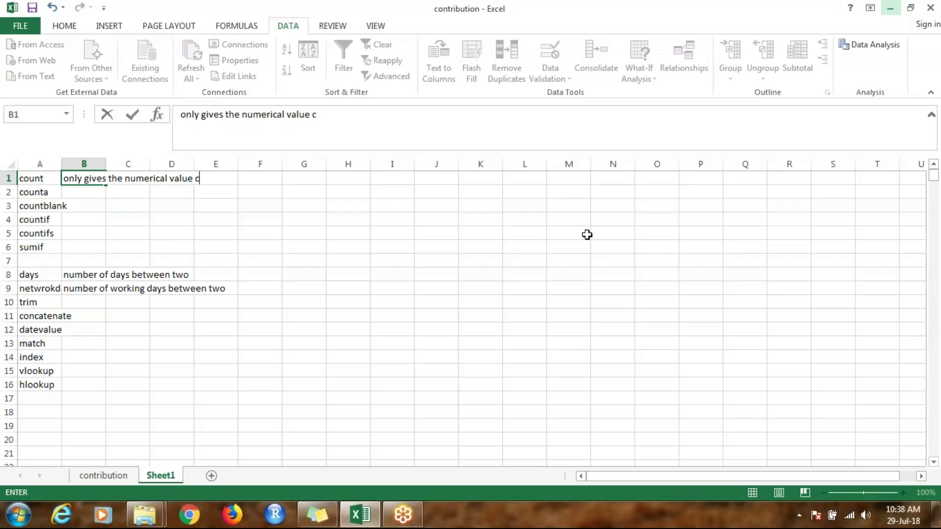
{"action": "key", "text": "ctrl+Return"}
{"action": "key", "text": "Up"}
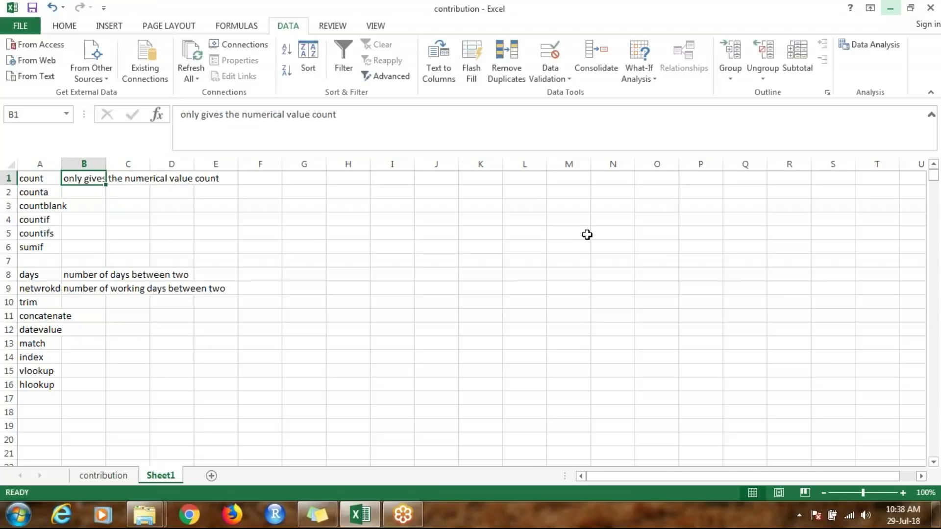
Step: Extend the count note in B1 of Sheet1 with "/ date" at its end
{"action": "key", "text": "ctrl+Page_Up"}
{"action": "left_click", "coordinate": [364, 120]}
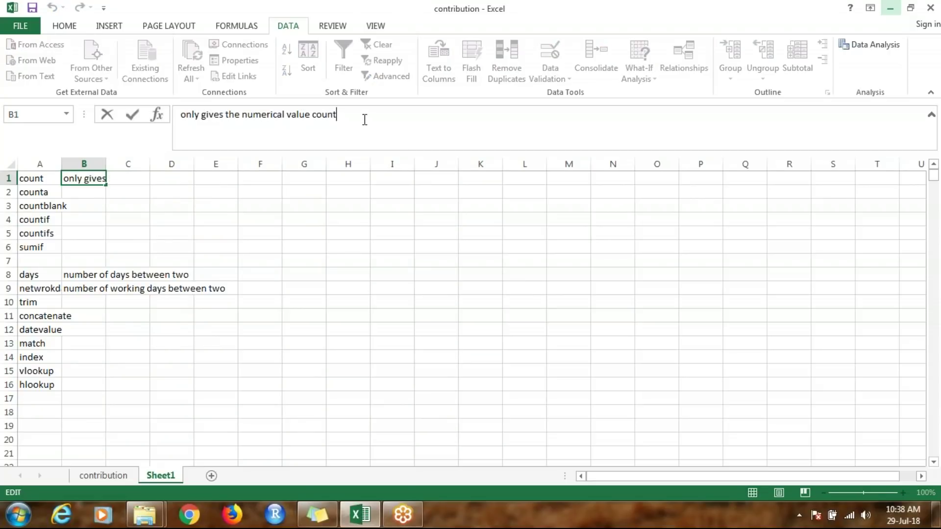
{"action": "type", "text": "/"}
{"action": "type", "text": "te"}
{"action": "key", "text": "Return"}
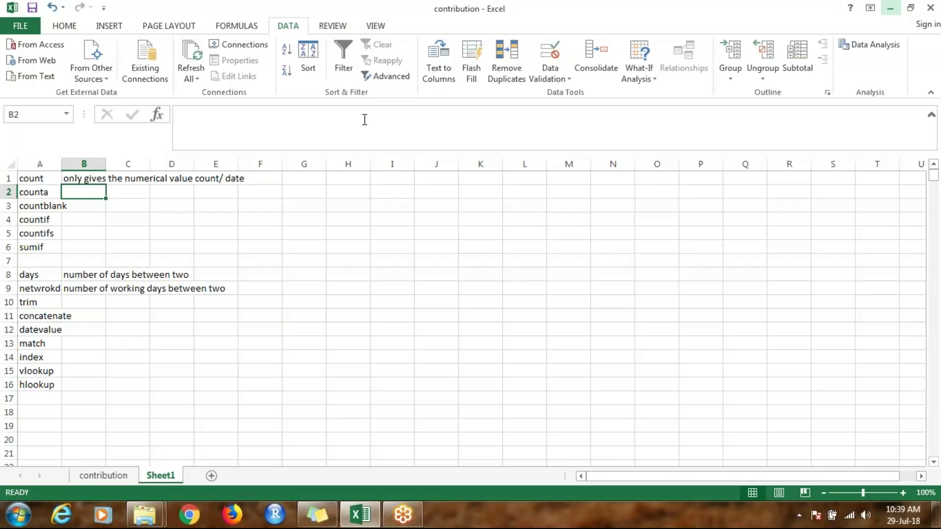
Step: Count all non-empty cells of the Major column in cell N7 of the contribution sheet with =COUNTA(D:D)
{"action": "key", "text": "ctrl+Page_Up"}
{"action": "key", "text": "Down"}
{"action": "key", "text": "Down"}
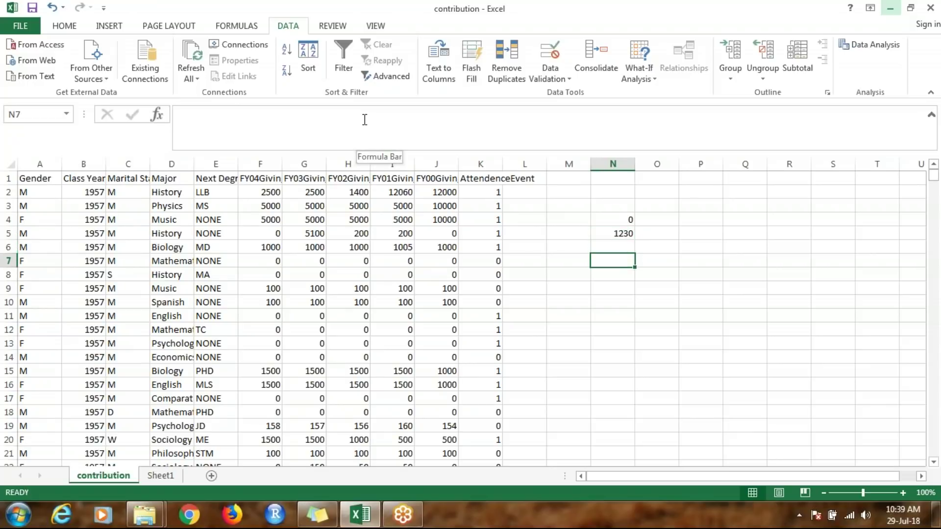
{"action": "key", "text": "F2"}
{"action": "type", "text": "=coun"}
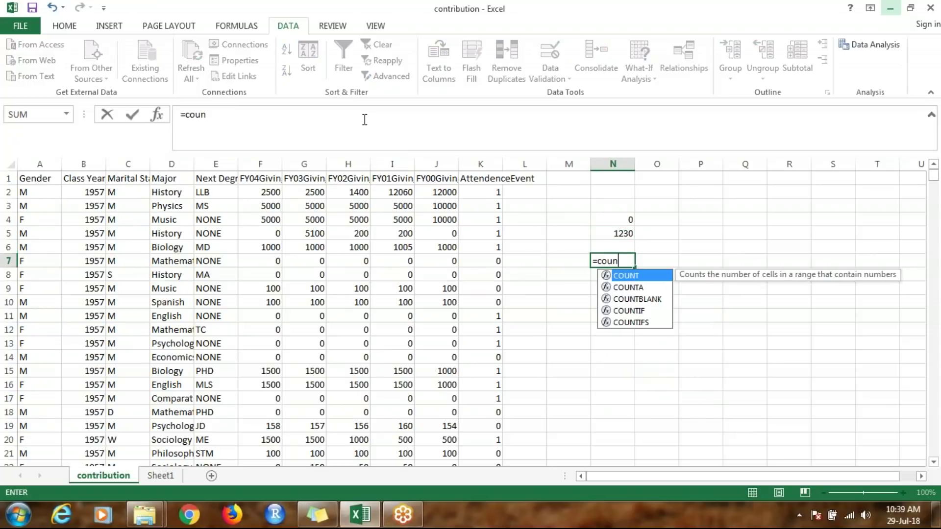
{"action": "key", "text": "Down"}
{"action": "key", "text": "Tab"}
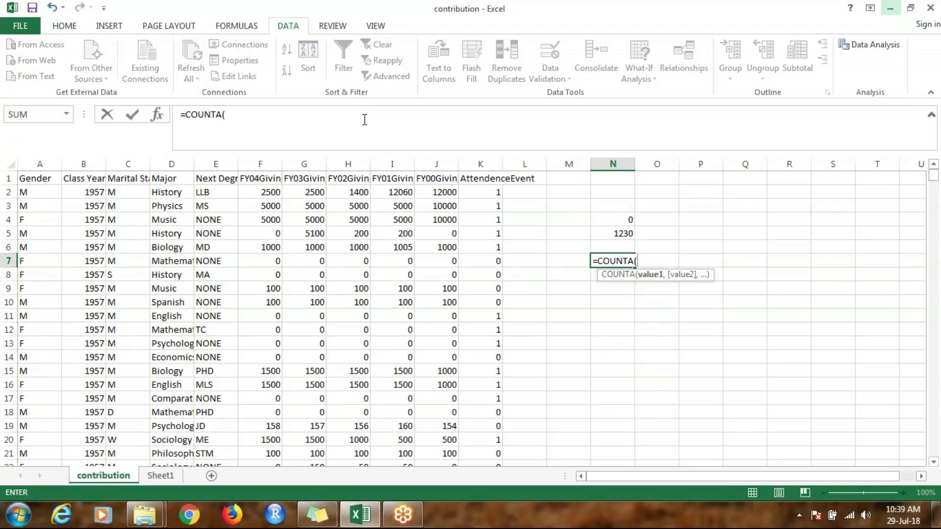
{"action": "left_click", "coordinate": [181, 157]}
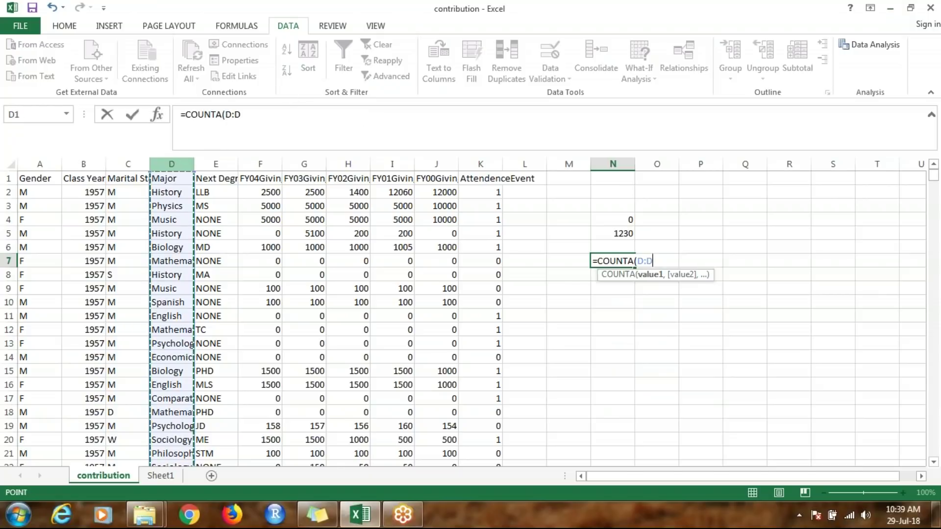
{"action": "type", "text": ")"}
{"action": "key", "text": "ctrl+Return"}
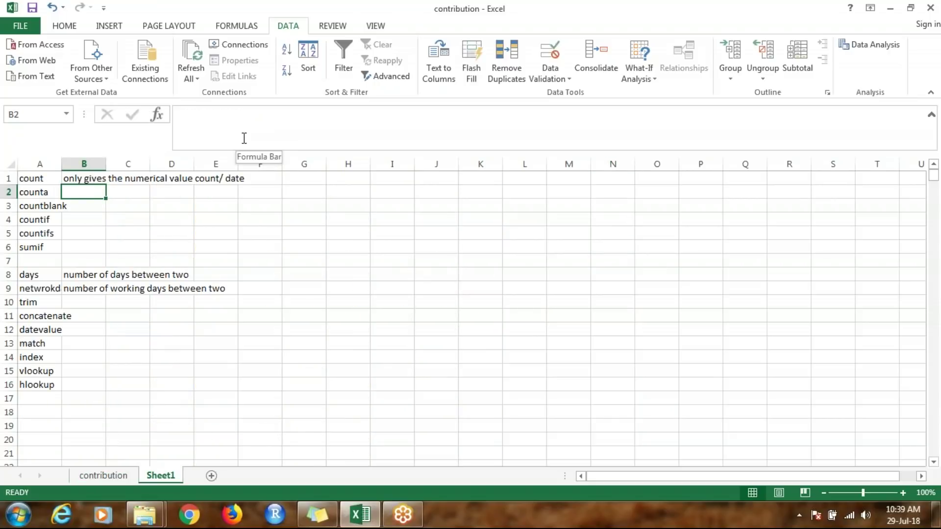
Step: Describe the counta function on Sheet1 by entering "give me count of everything" in cell B2
{"action": "type", "text": "g"}
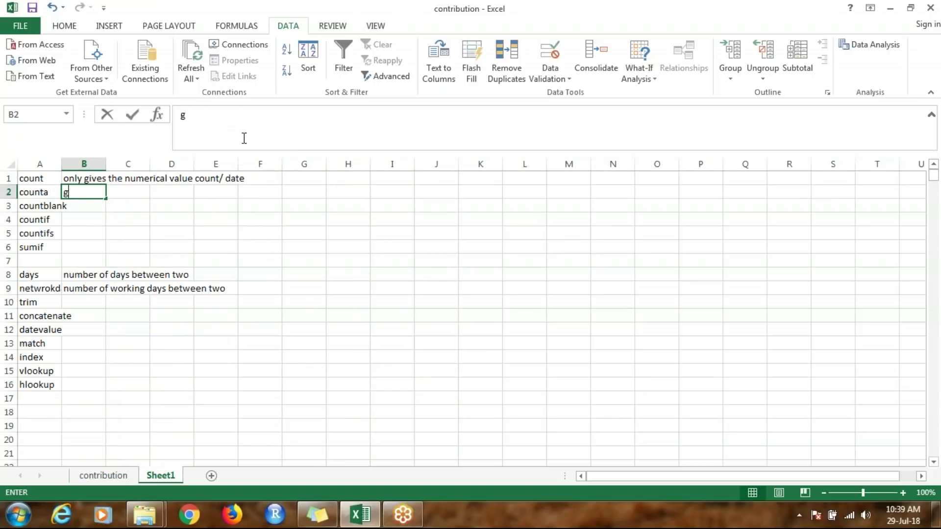
{"action": "type", "text": "ive m"}
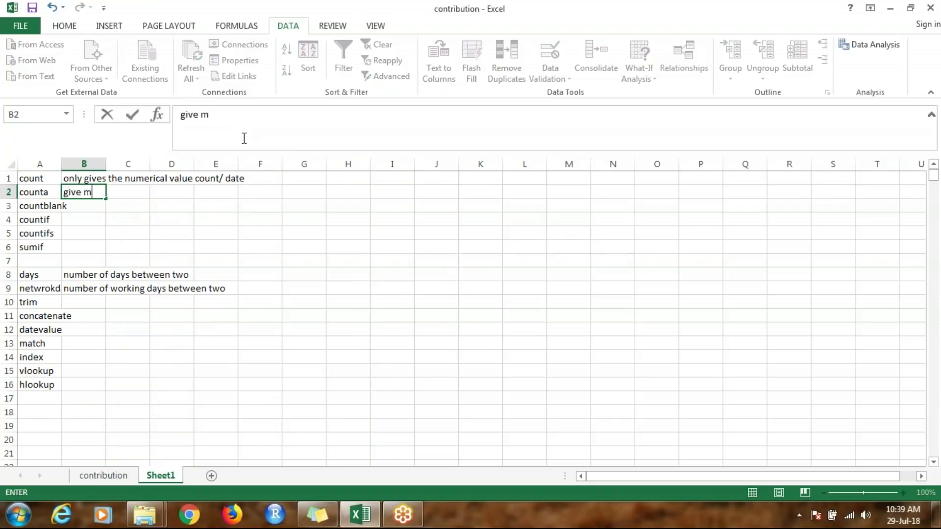
{"action": "type", "text": "e count of everything"}
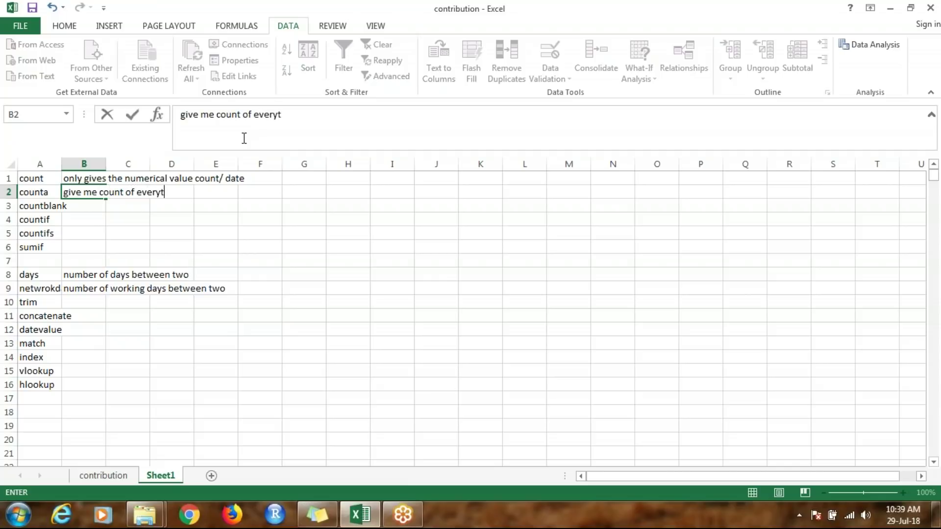
{"action": "key", "text": "ctrl+Return"}
{"action": "key", "text": "Down"}
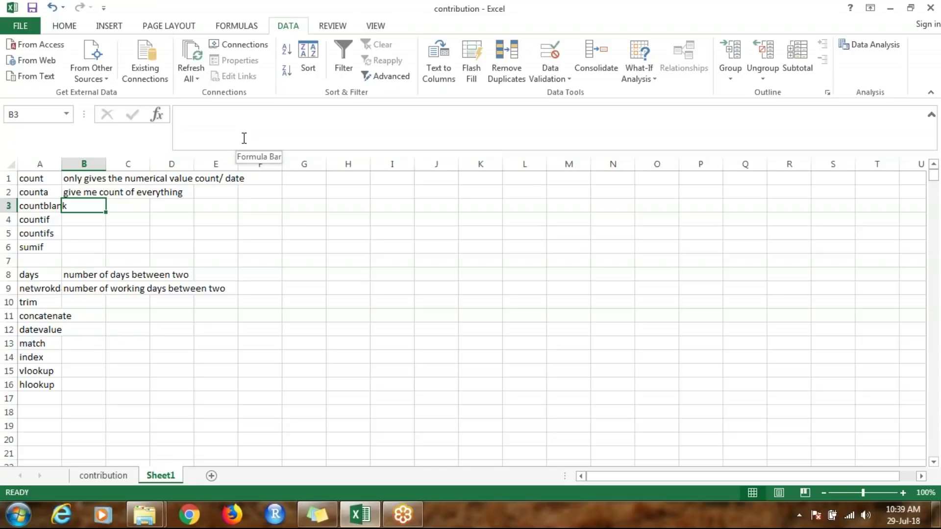
Step: Count the blank cells of the whole Gender column in cell N9 of the contribution sheet with =COUNTBLANK(A:A)
{"action": "key", "text": "ctrl+Page_Up"}
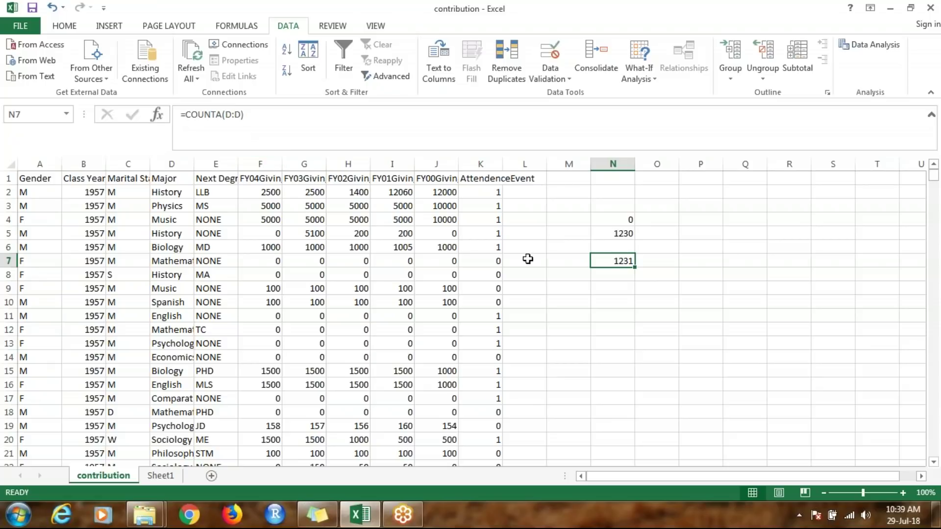
{"action": "left_click", "coordinate": [612, 288]}
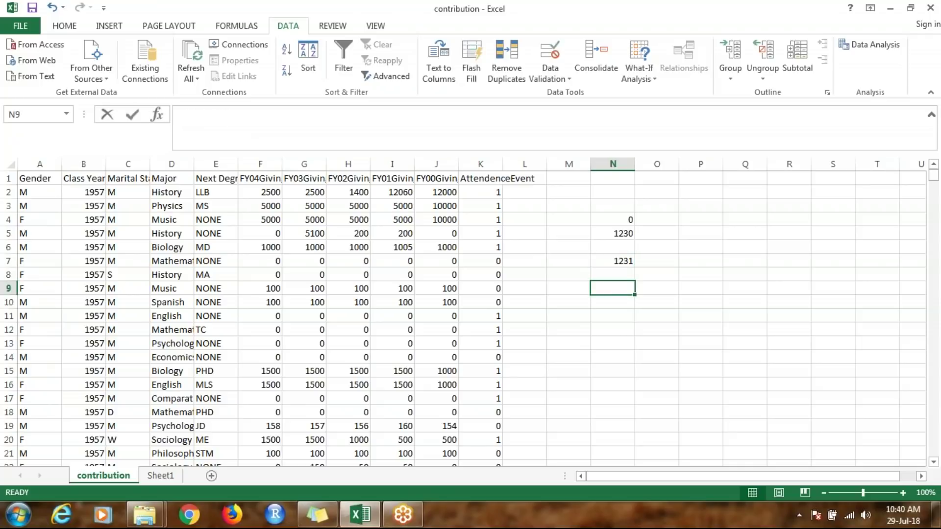
{"action": "type", "text": "=coun"}
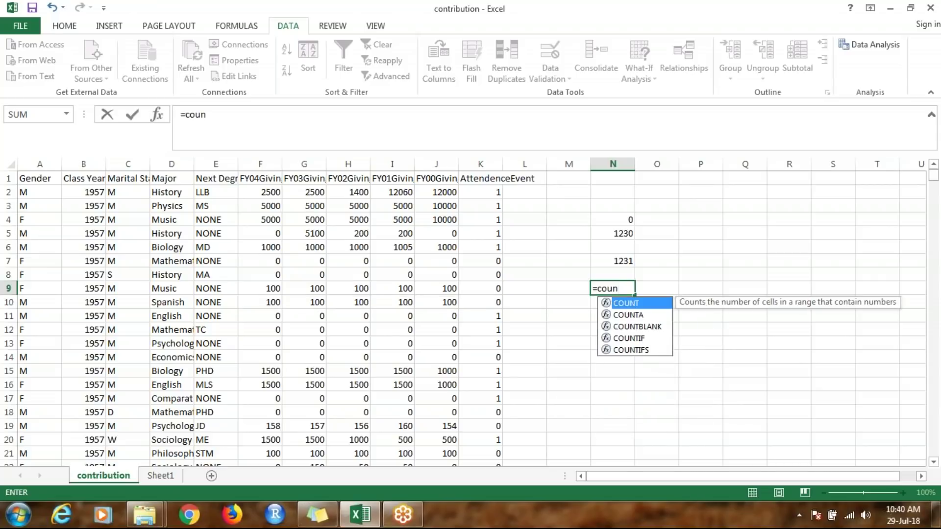
{"action": "key", "text": "Down"}
{"action": "key", "text": "Down"}
{"action": "key", "text": "Tab"}
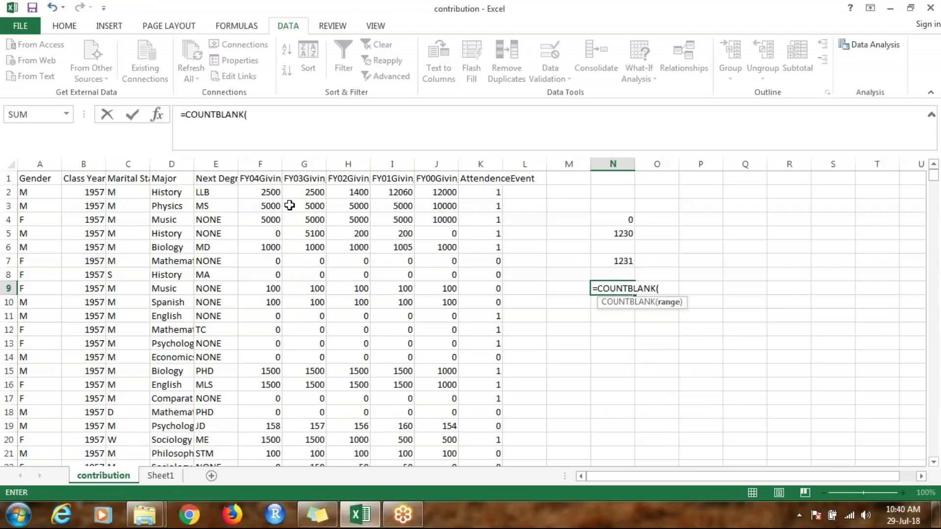
{"action": "left_click", "coordinate": [49, 162]}
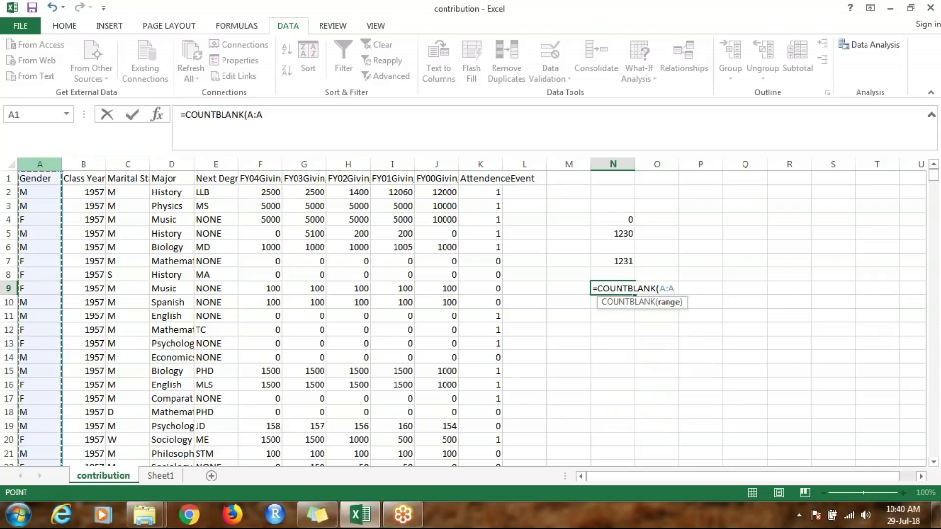
{"action": "type", "text": ")"}
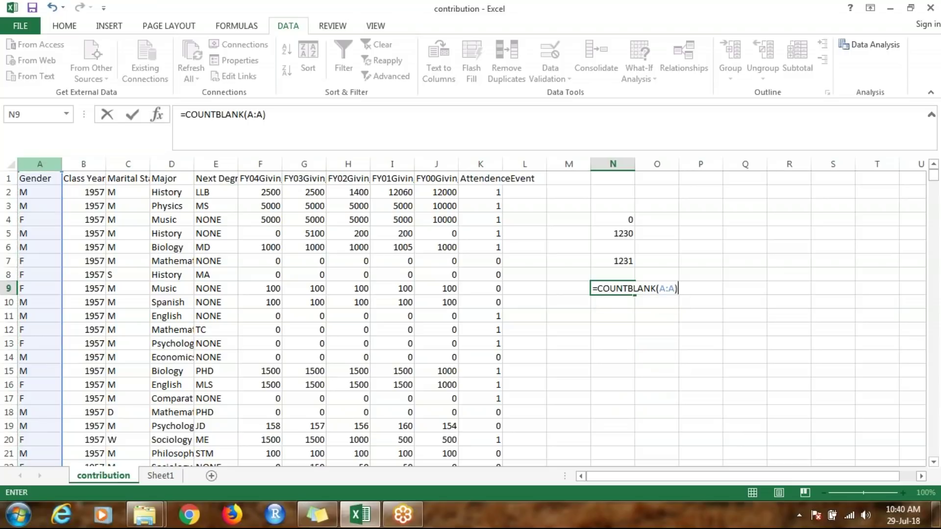
{"action": "key", "text": "Return"}
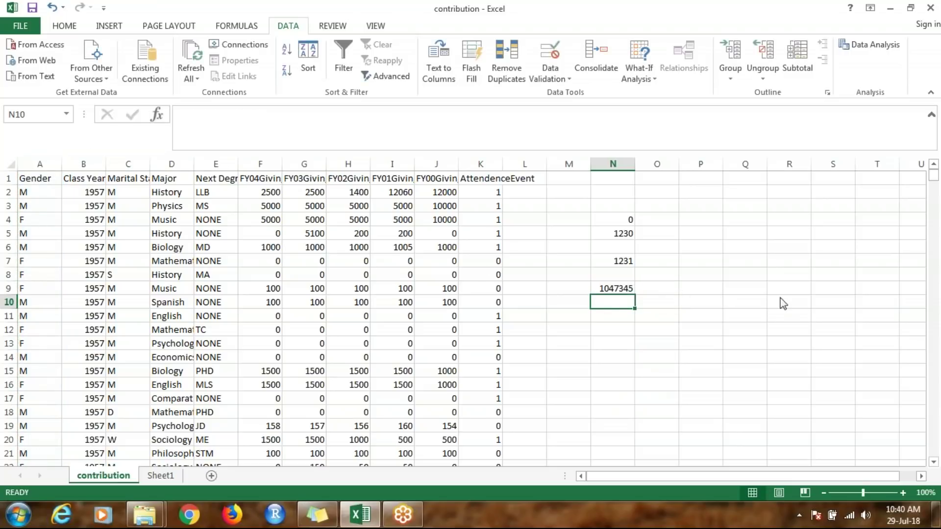
{"action": "left_click", "coordinate": [767, 172]}
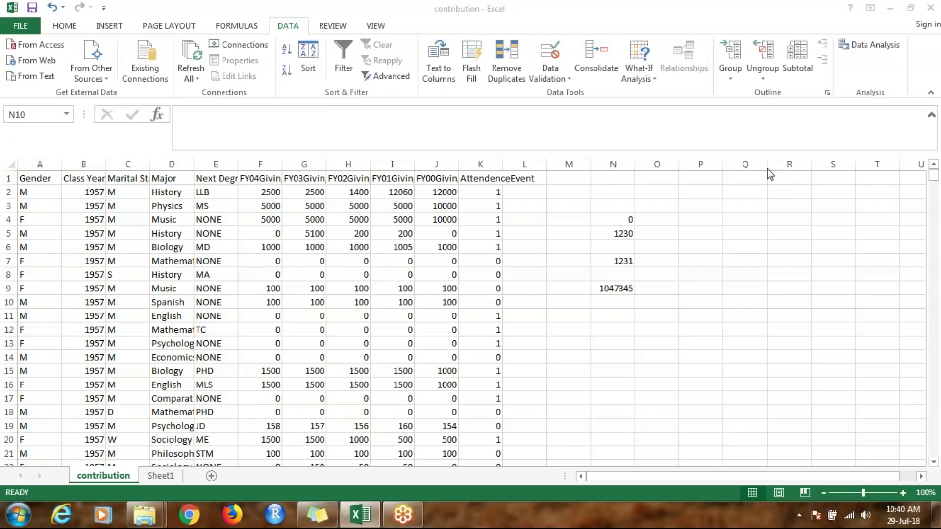
{"action": "left_click", "coordinate": [911, 40]}
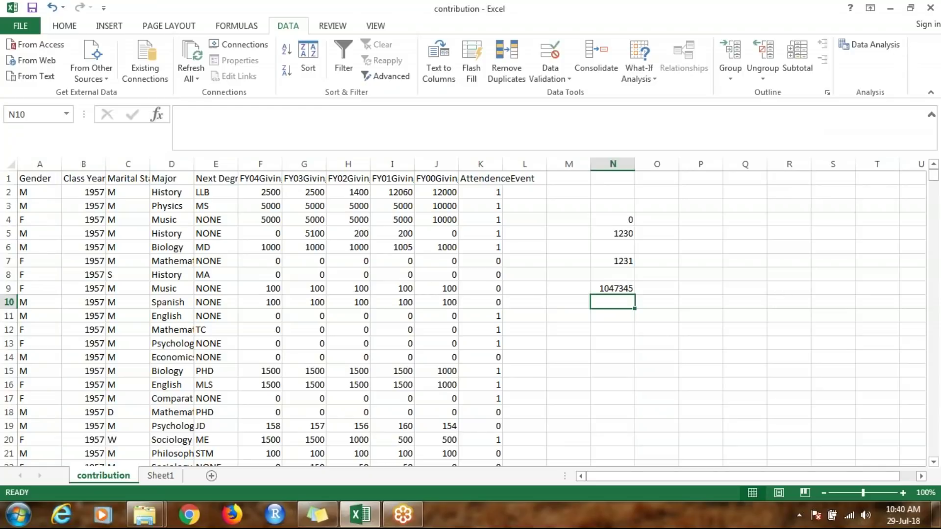
Step: Check where the Gender column's data ends and how far the empty rows continue below it, then return to its header
{"action": "left_click", "coordinate": [46, 235]}
{"action": "key", "text": "ctrl+Down"}
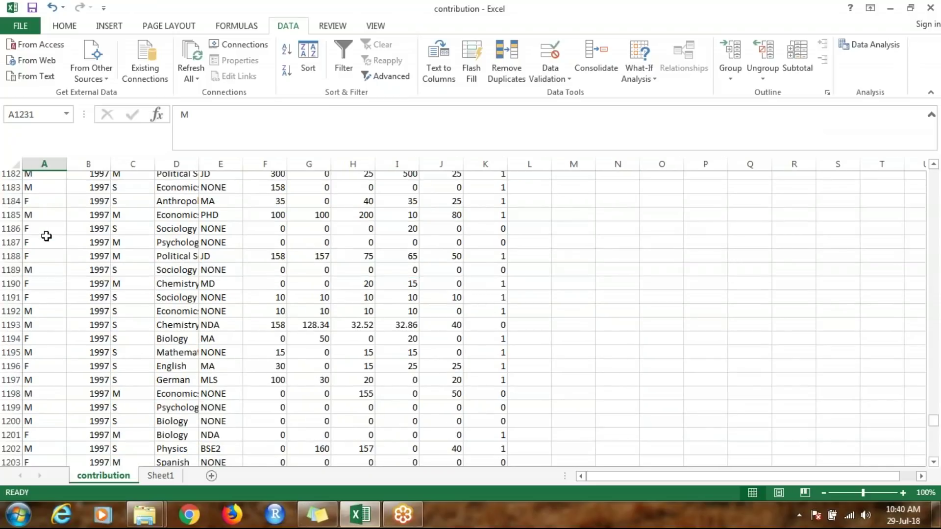
{"action": "key", "text": "ctrl+Down"}
{"action": "key", "text": "ctrl+Up"}
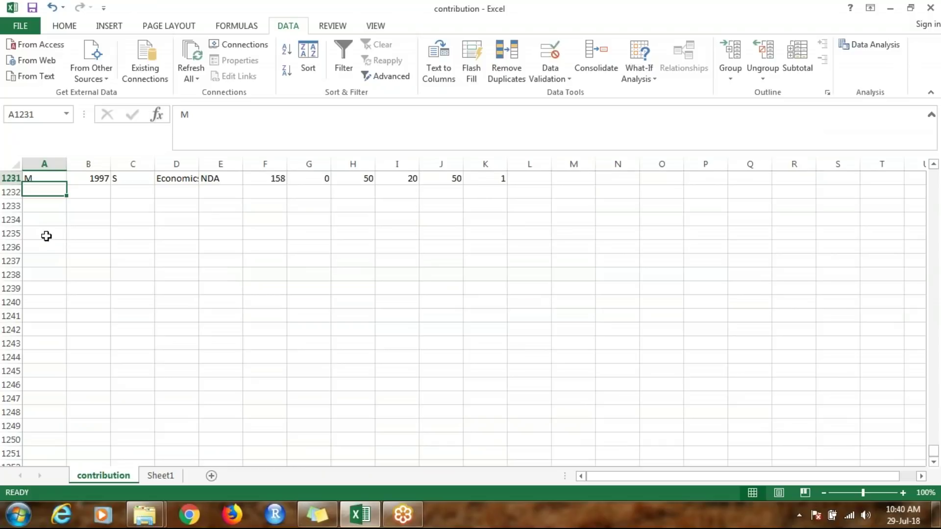
{"action": "key", "text": "ctrl+Up"}
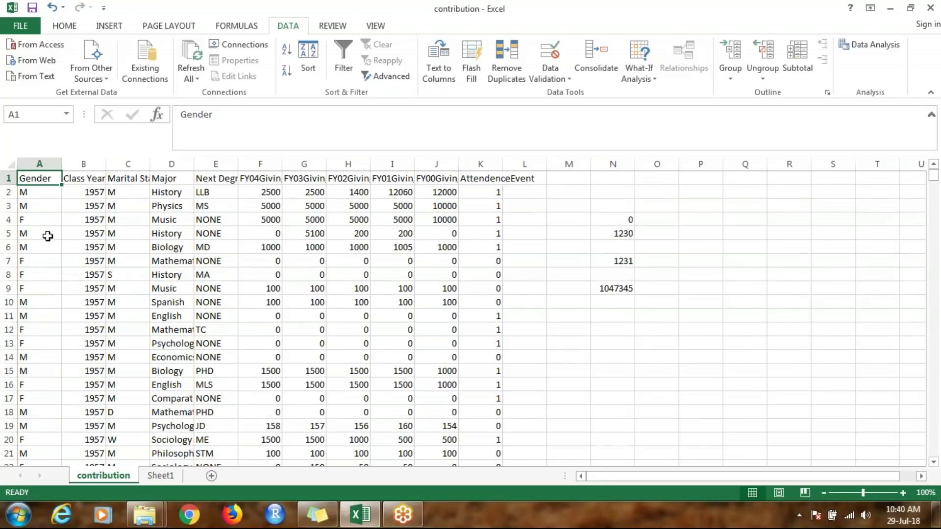
Step: Restrict the blank count in N9 to =COUNTBLANK(A1:A1231) and fill the formula across to T9
{"action": "left_click", "coordinate": [616, 289]}
{"action": "left_click", "coordinate": [264, 116]}
{"action": "key", "text": "BackSpace"}
{"action": "key", "text": "BackSpace"}
{"action": "key", "text": "BackSpace"}
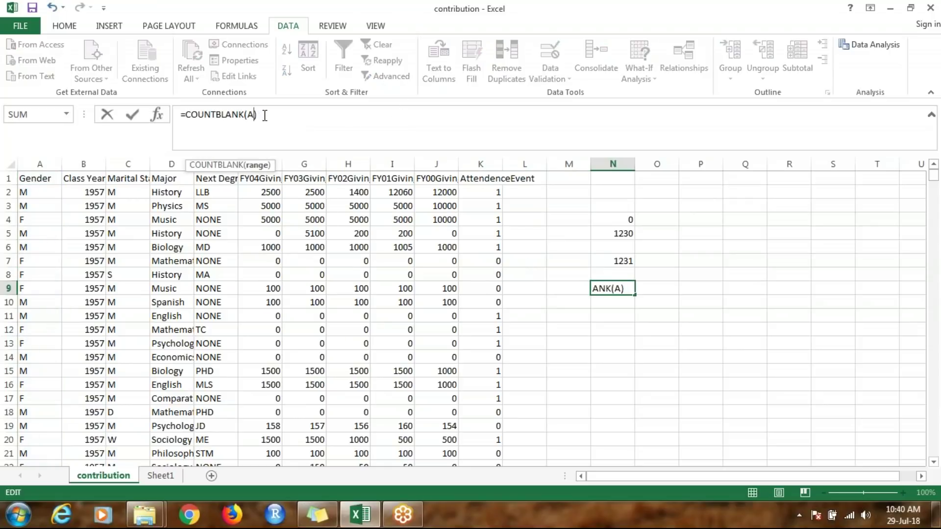
{"action": "left_click", "coordinate": [46, 179]}
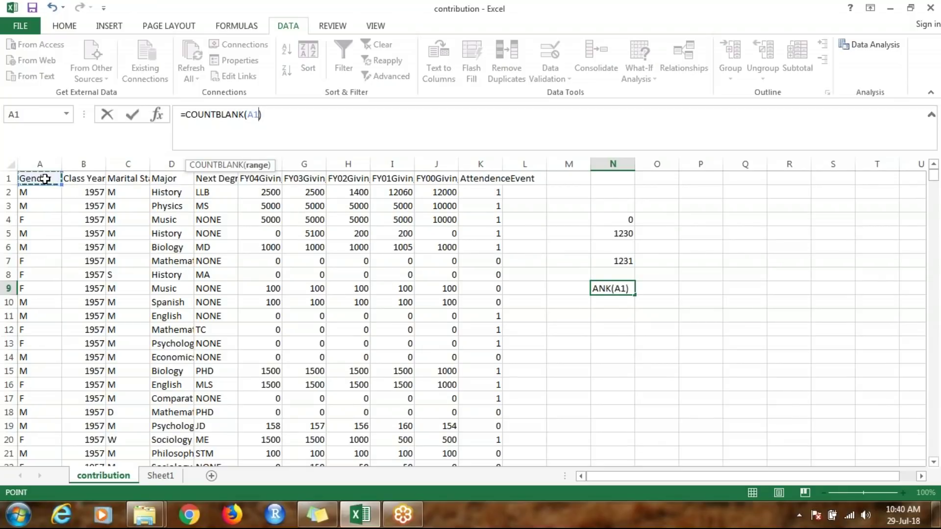
{"action": "key", "text": "ctrl+shift+Down"}
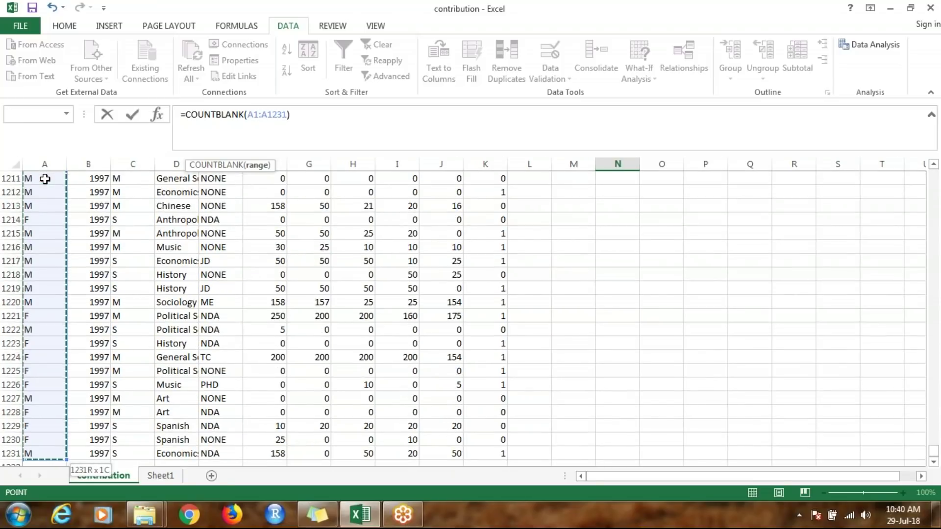
{"action": "key", "text": "Return"}
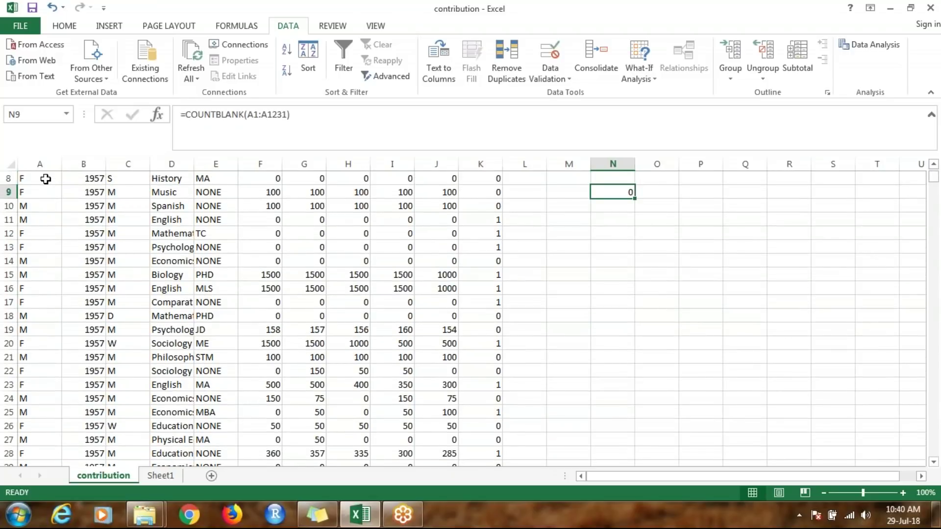
{"action": "scroll", "coordinate": [96, 218], "scroll_direction": "up", "scroll_amount": 3}
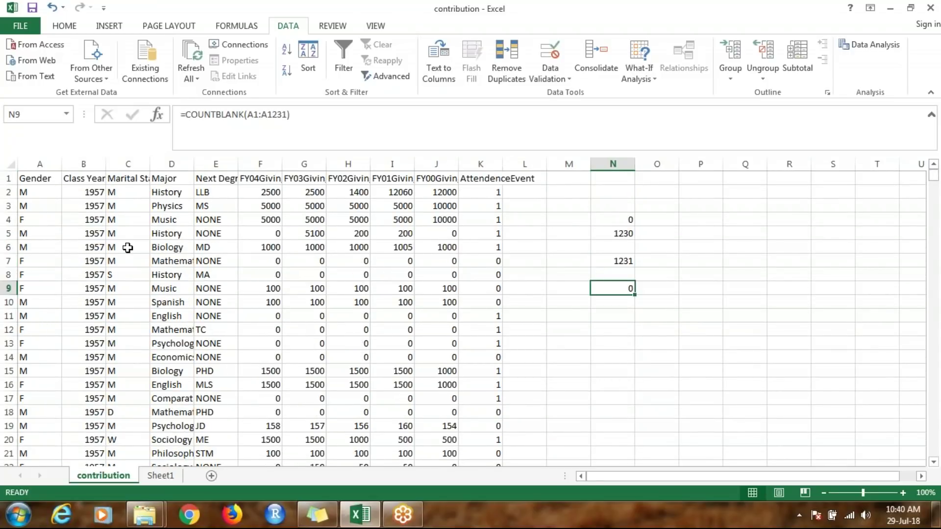
{"action": "left_click_drag", "start_coordinate": [635, 294], "coordinate": [899, 297]}
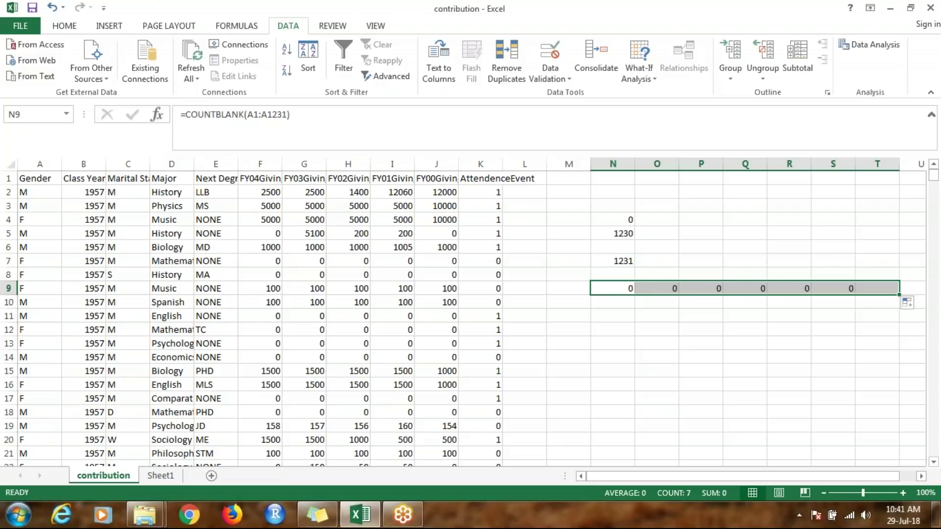
Step: Check the COUNTBLANK formula in each cell from N9 across to T9
{"action": "left_click", "coordinate": [623, 288]}
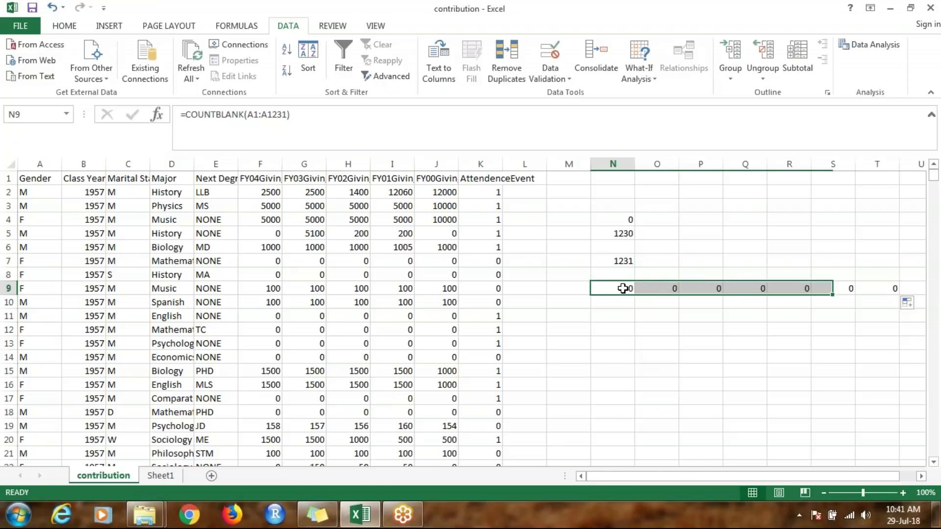
{"action": "key", "text": "Right"}
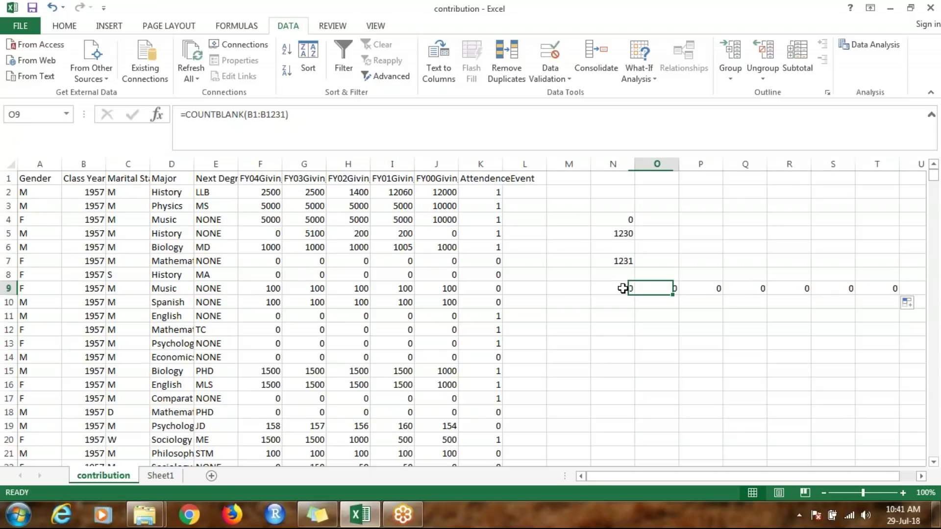
{"action": "key", "text": "Right"}
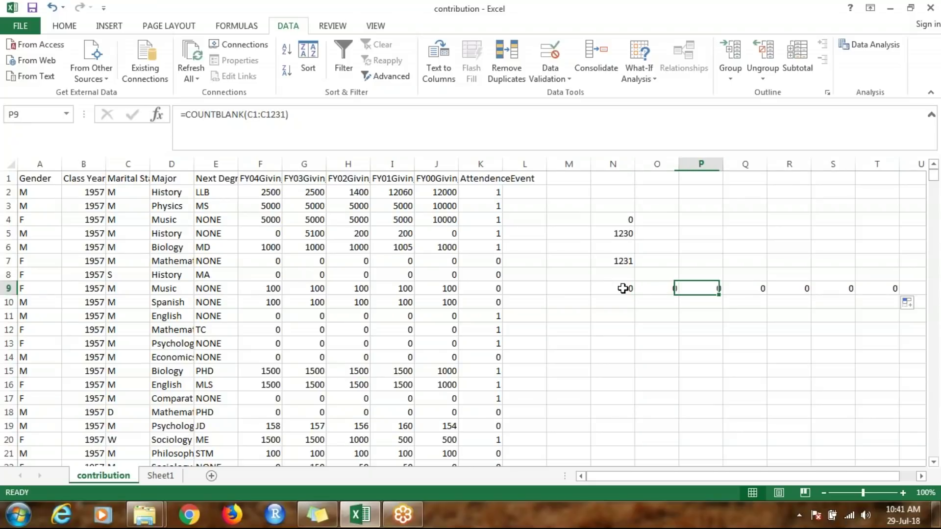
{"action": "key", "text": "Right"}
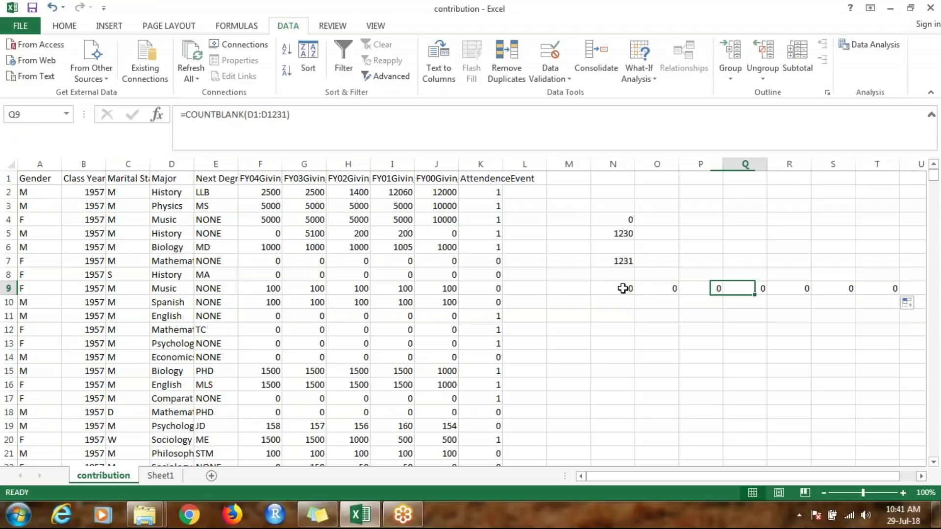
{"action": "key", "text": "Right"}
{"action": "key", "text": "Right"}
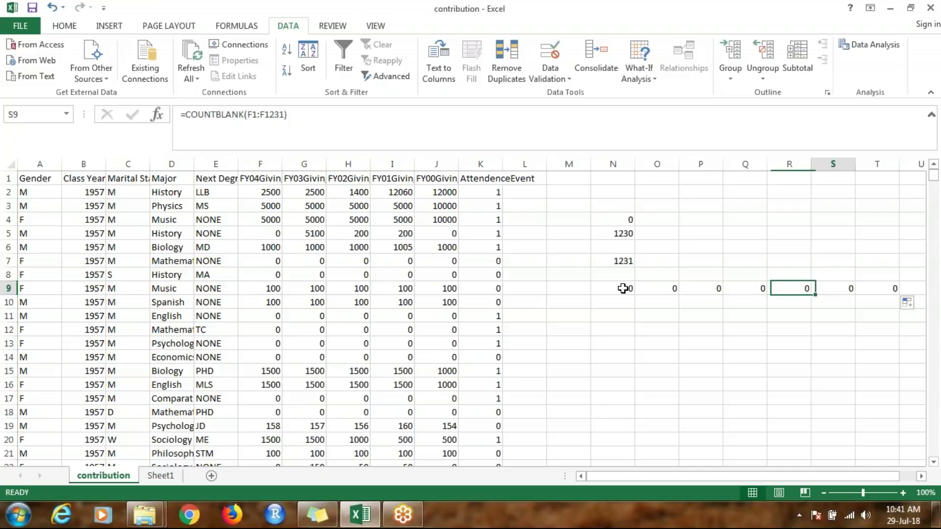
{"action": "key", "text": "Right"}
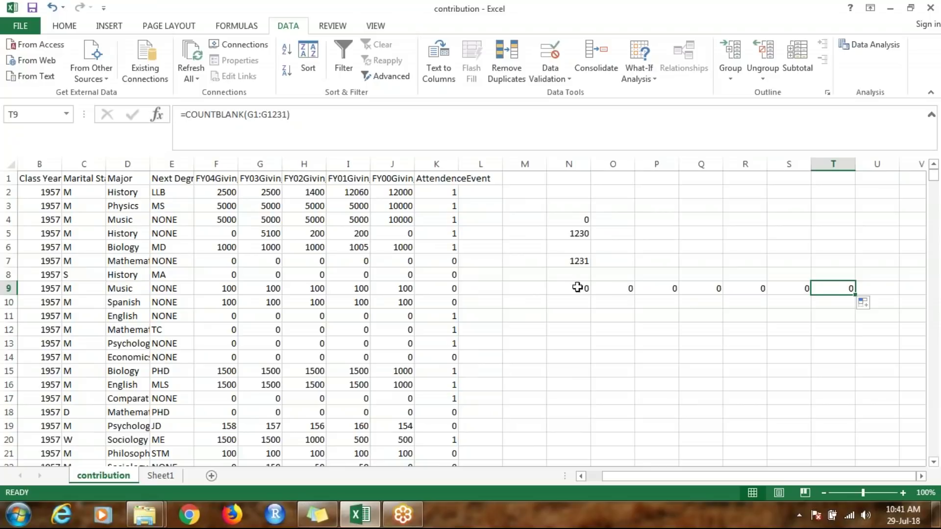
Step: Clear the Gender value in A9 to test the blank count, and undo the deletion
{"action": "key", "text": "Left"}
{"action": "key", "text": "Left"}
{"action": "key", "text": "Left"}
{"action": "key", "text": "Left"}
{"action": "key", "text": "Left"}
{"action": "key", "text": "Left"}
{"action": "key", "text": "Left"}
{"action": "key", "text": "Left"}
{"action": "key", "text": "Left"}
{"action": "key", "text": "Left"}
{"action": "key", "text": "Left"}
{"action": "key", "text": "Left"}
{"action": "key", "text": "Left"}
{"action": "key", "text": "Left"}
{"action": "key", "text": "Left"}
{"action": "key", "text": "Left"}
{"action": "key", "text": "Left"}
{"action": "key", "text": "Left"}
{"action": "key", "text": "Left"}
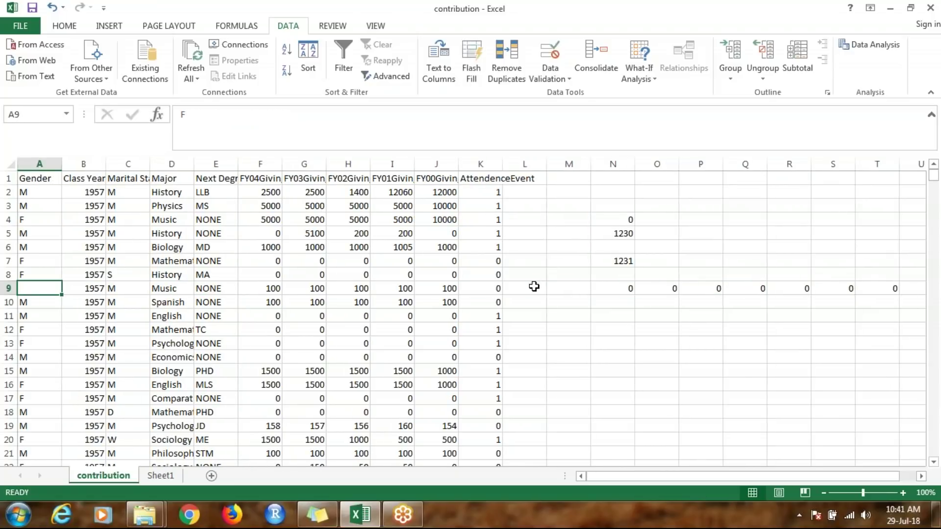
{"action": "key", "text": "ctrl+z"}
{"action": "key", "text": "ctrl+z"}
Step: Clear the Class Year values in B8:B10 to test the blank count in O9, and undo the deletion
{"action": "key", "text": "Right"}
{"action": "key", "text": "Up"}
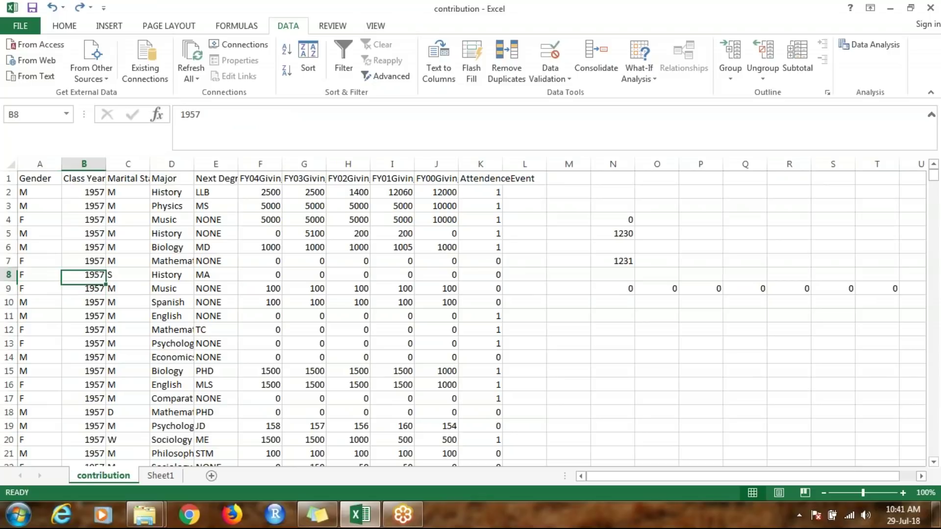
{"action": "key", "text": "shift+Down"}
{"action": "key", "text": "shift+Down"}
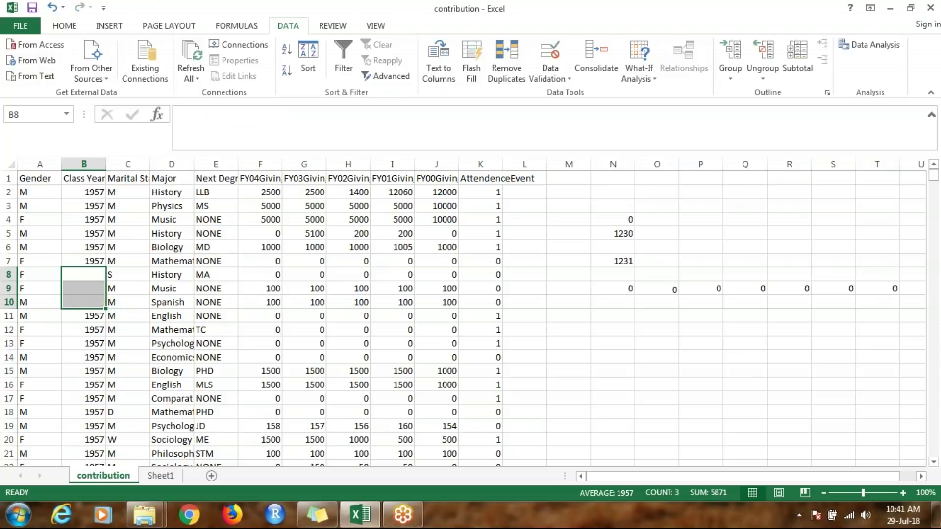
{"action": "key", "text": "Delete"}
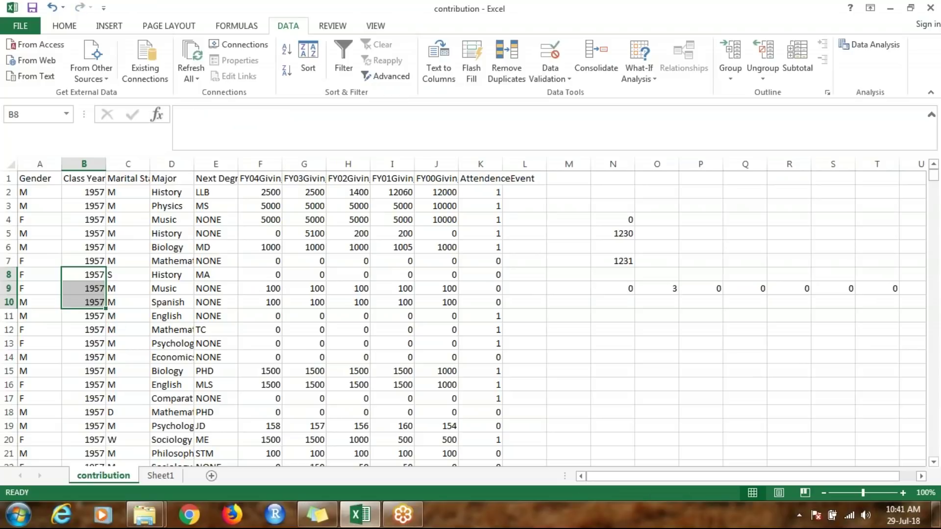
{"action": "key", "text": "ctrl+z"}
Step: Clear all Major values from D2 down to test the blank count in Q9, and restore them
{"action": "key", "text": "Right"}
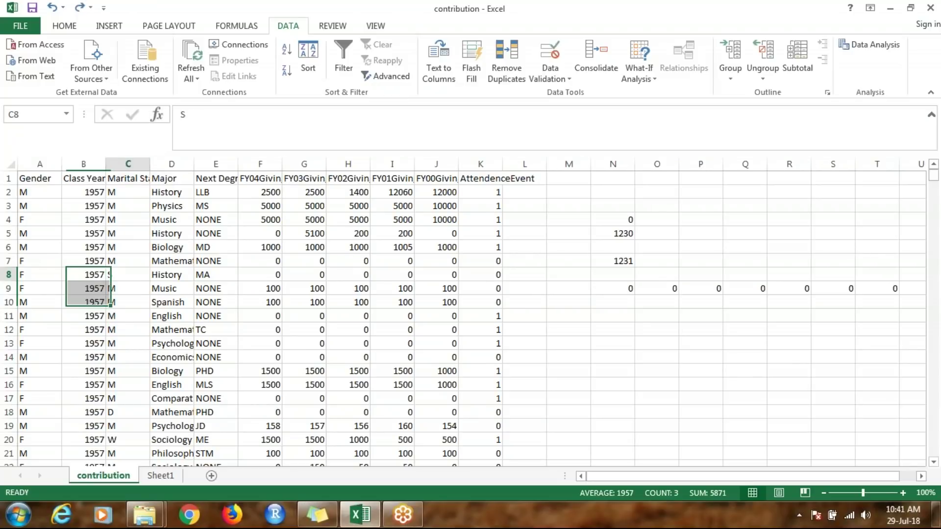
{"action": "key", "text": "Right"}
{"action": "key", "text": "Up"}
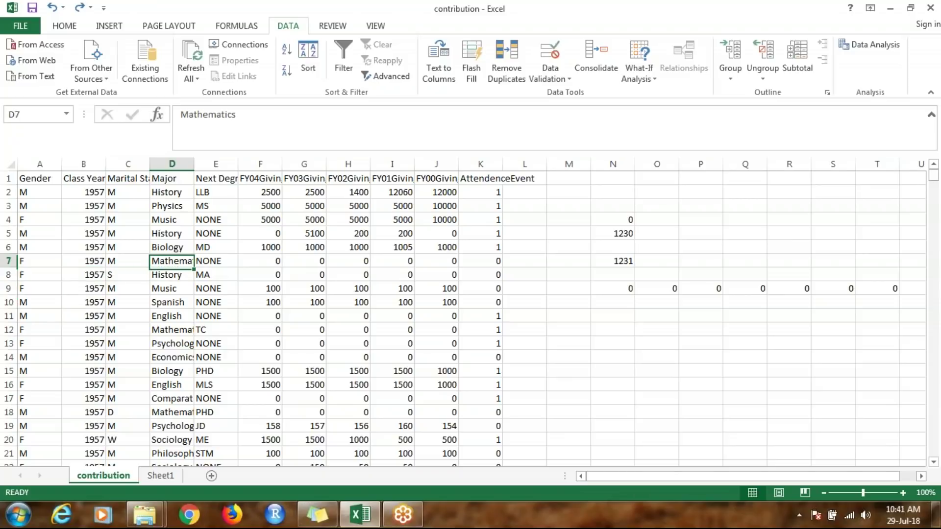
{"action": "key", "text": "Up"}
{"action": "key", "text": "Up"}
{"action": "key", "text": "Up"}
{"action": "key", "text": "Up"}
{"action": "key", "text": "Up"}
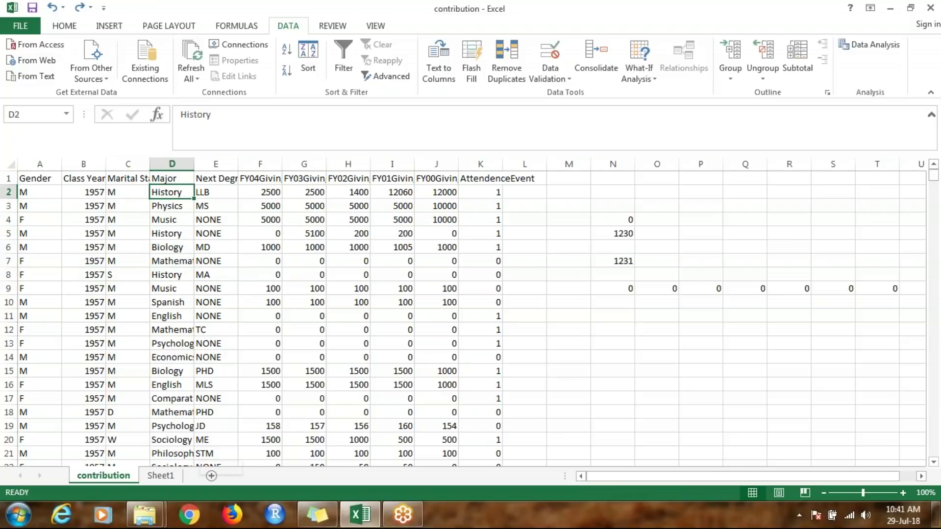
{"action": "key", "text": "ctrl+shift+Down"}
{"action": "key", "text": "ctrl+Up"}
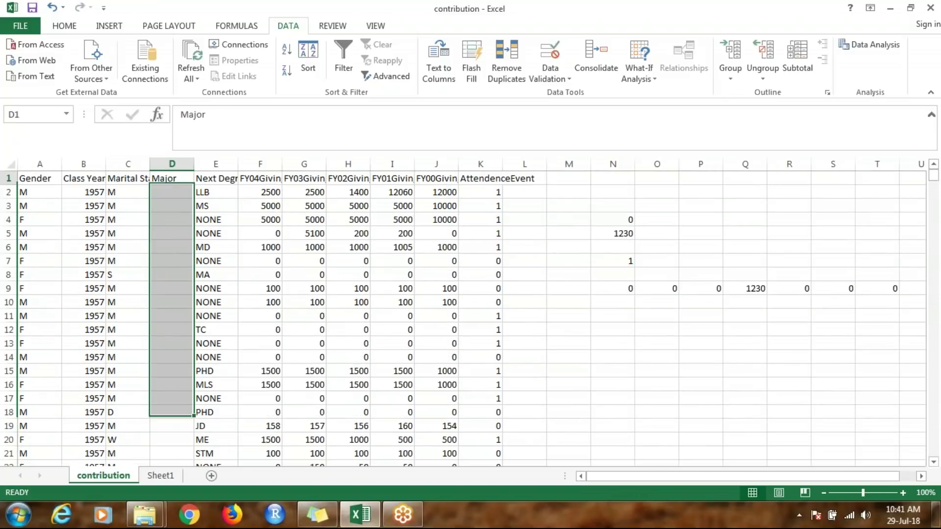
{"action": "key", "text": "Down"}
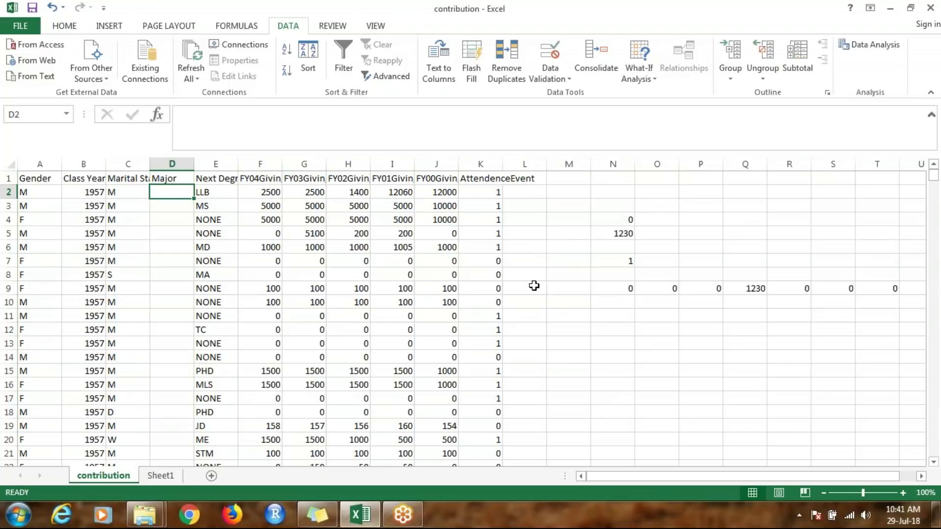
{"action": "key", "text": "ctrl+v"}
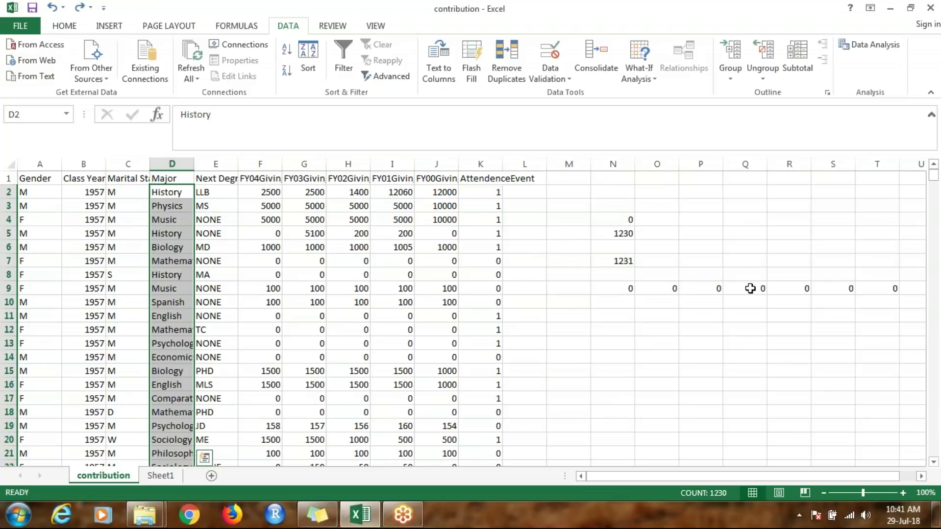
{"action": "key", "text": "ctrl+Up"}
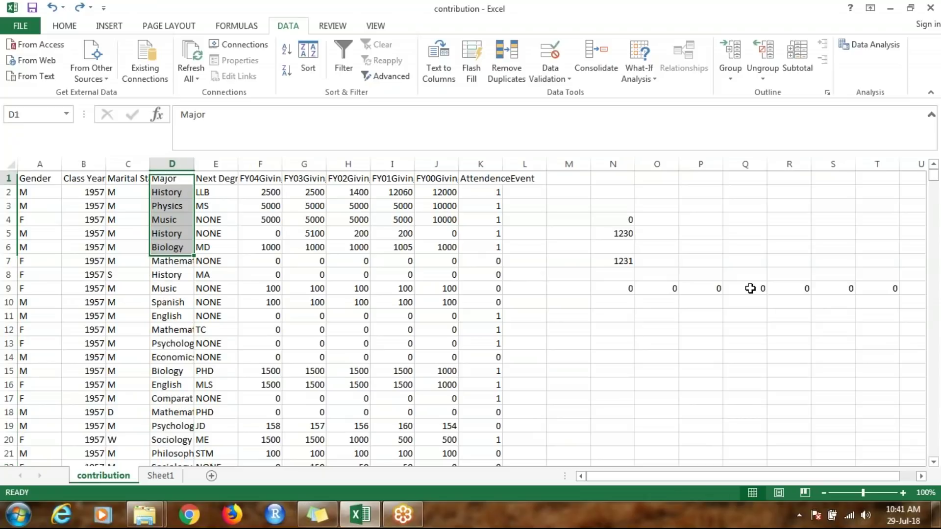
{"action": "key", "text": "Down"}
{"action": "key", "text": "Down"}
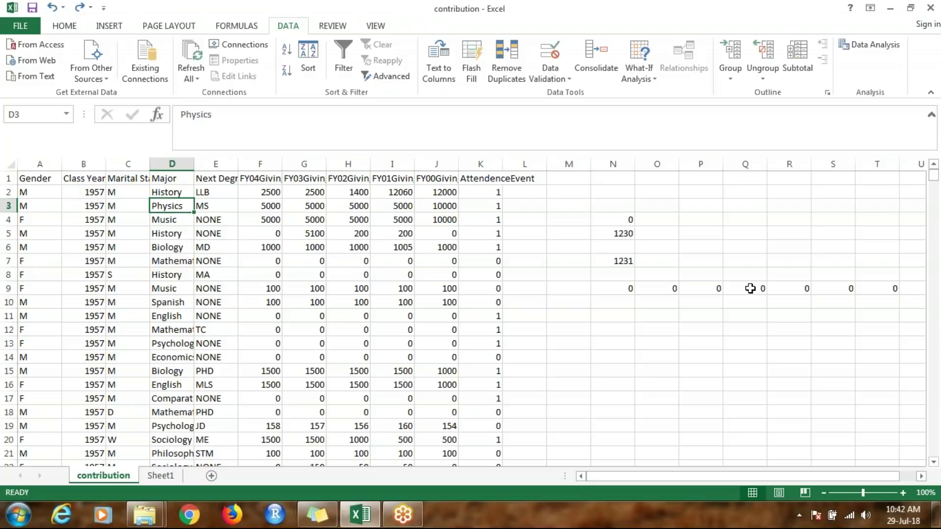
Step: Describe the countblank function on Sheet1 by entering "counts all the blank in the data/range" in cell B3
{"action": "key", "text": "ctrl+Page_Down"}
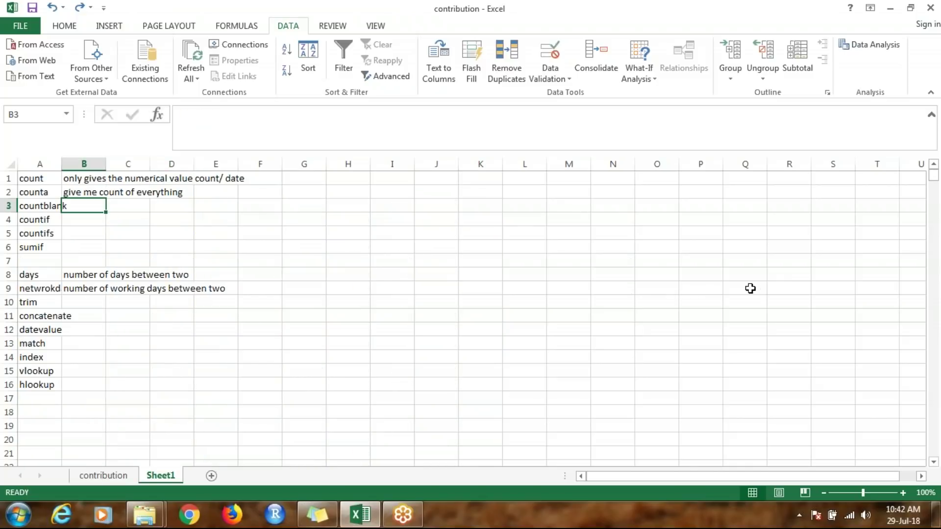
{"action": "type", "text": "count"}
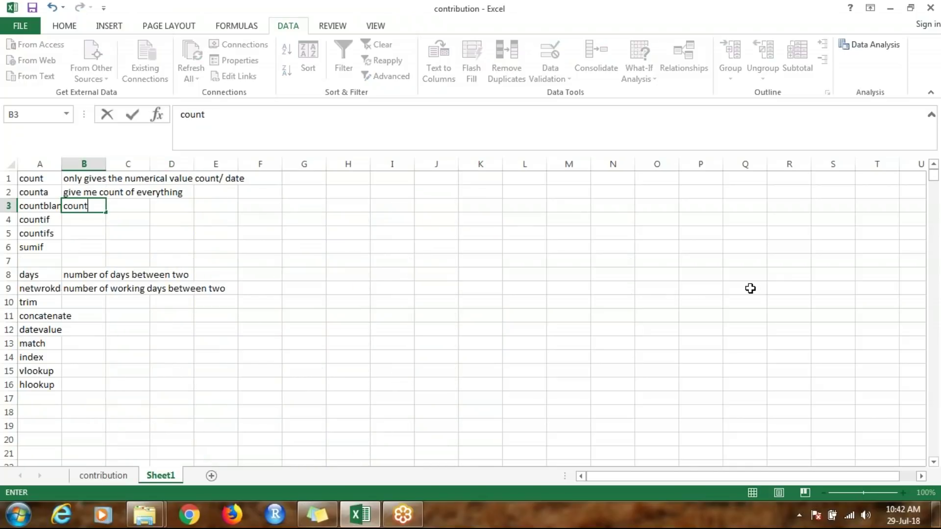
{"action": "type", "text": "s all the blank in "}
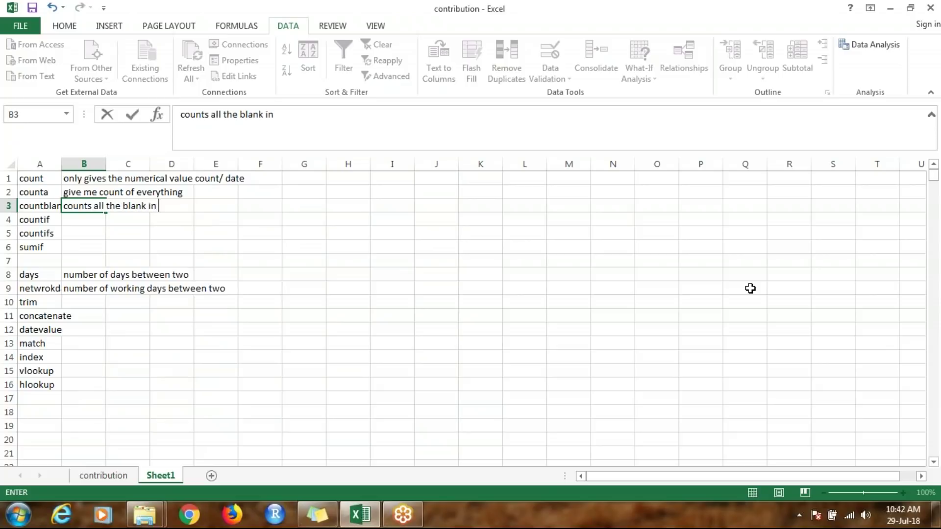
{"action": "type", "text": "the data"}
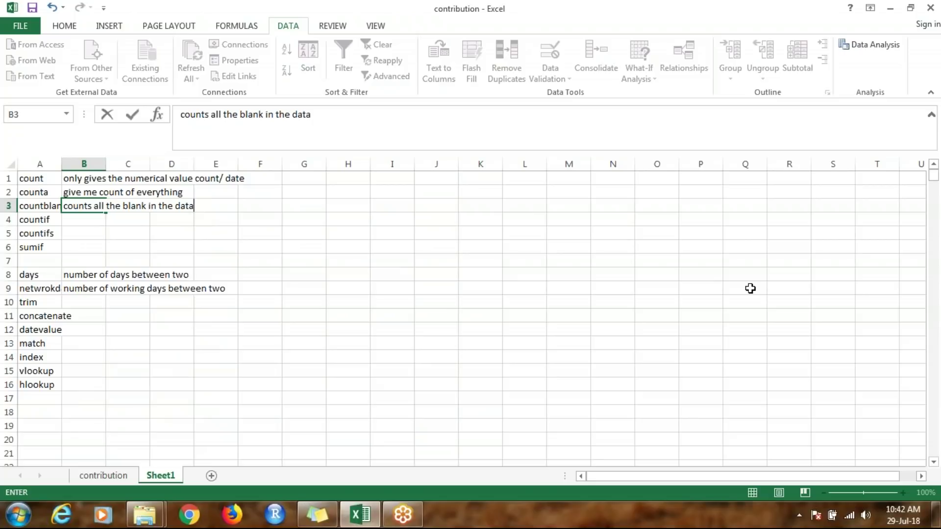
{"action": "type", "text": "/range"}
{"action": "key", "text": "Return"}
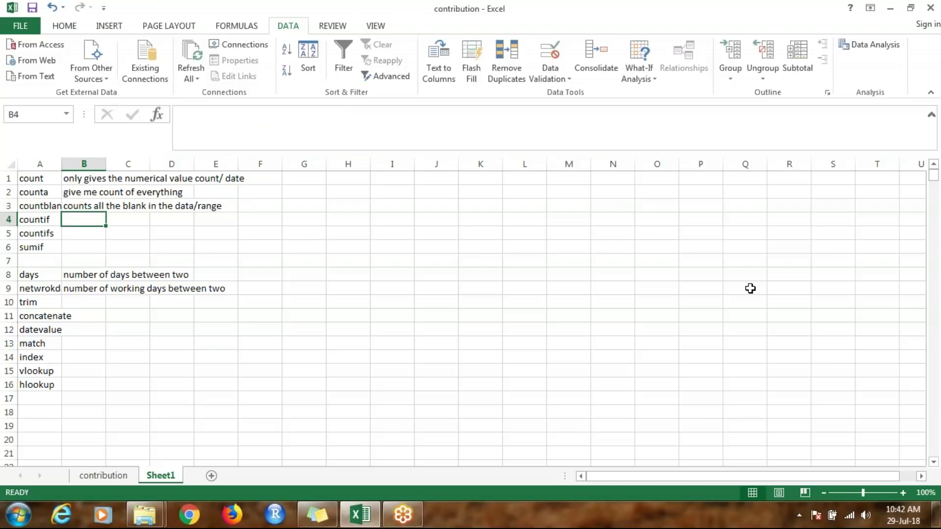
Step: Enter the SQL equivalent of countif, select count(*) from data where gender="M", in cell G4 of Sheet1
{"action": "key", "text": "Right"}
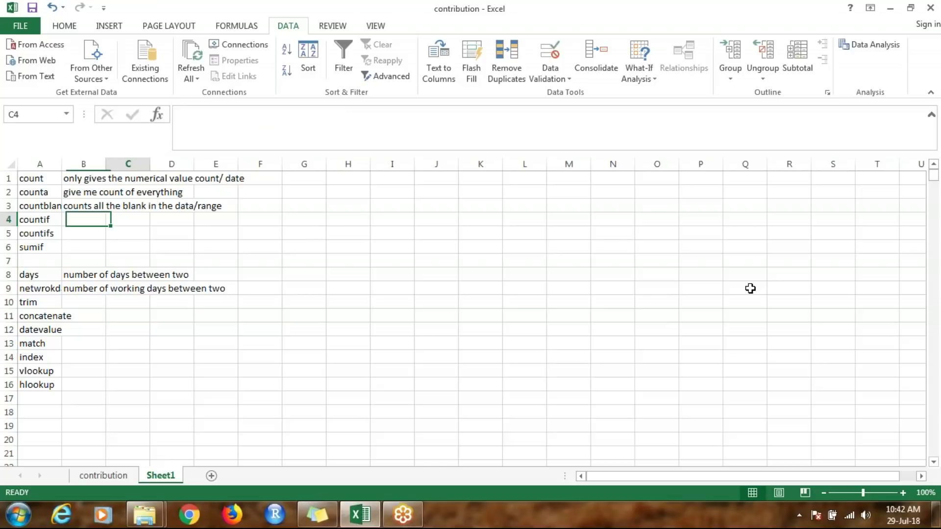
{"action": "key", "text": "Right"}
{"action": "key", "text": "Right"}
{"action": "key", "text": "Right"}
{"action": "key", "text": "Right"}
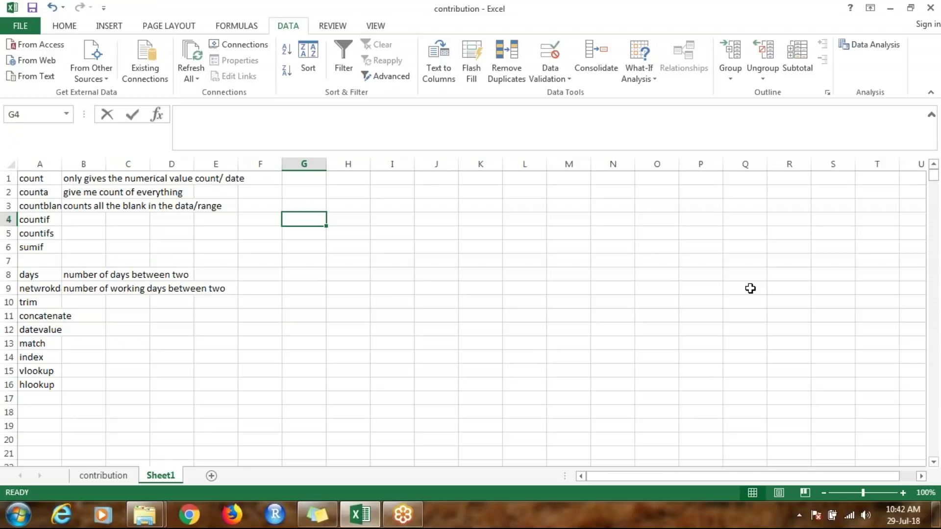
{"action": "type", "text": "sele"}
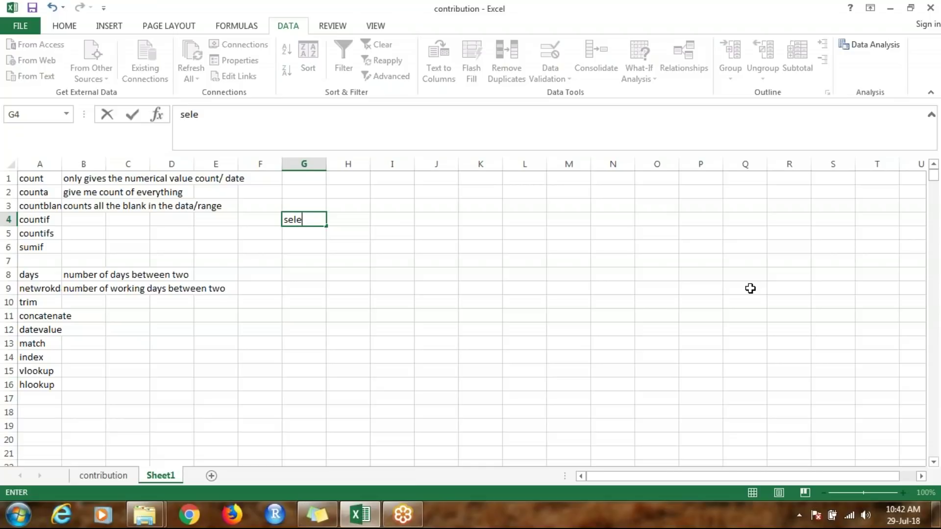
{"action": "type", "text": "ct count(*) from "}
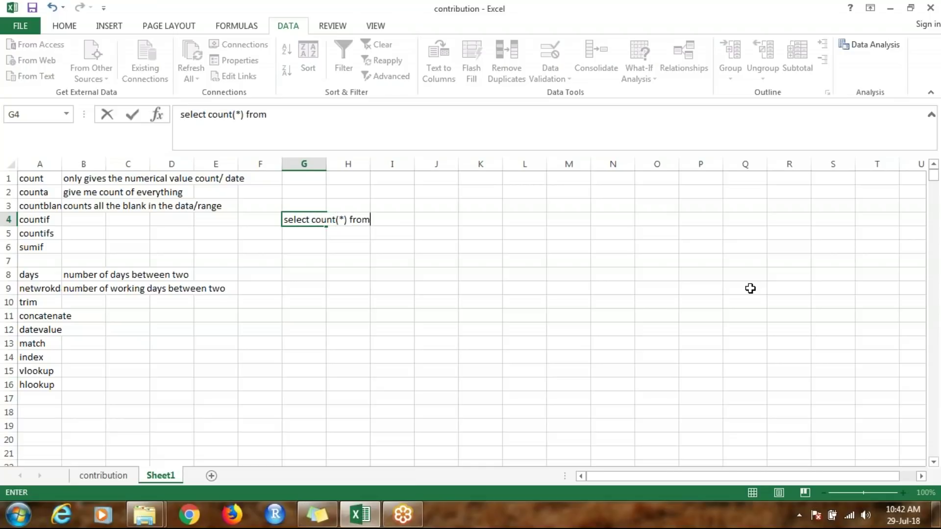
{"action": "type", "text": "data"}
{"action": "type", "text": "where"}
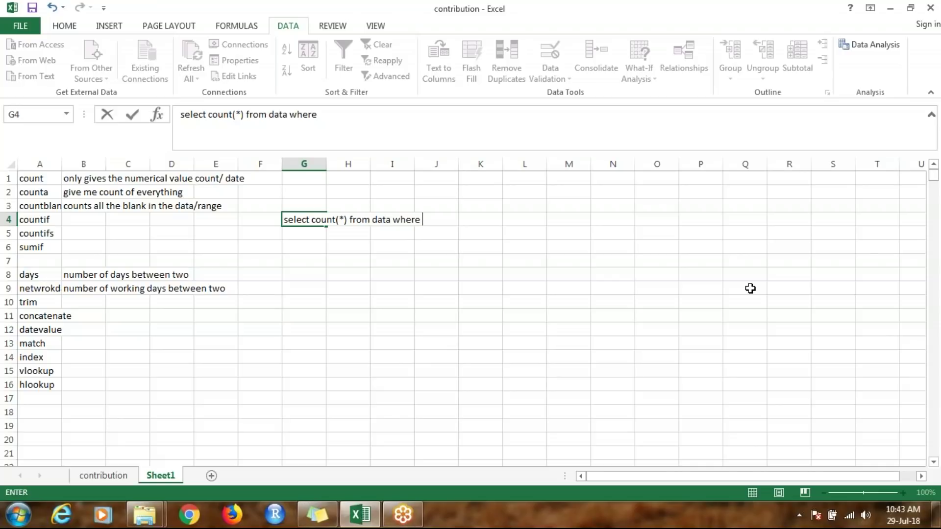
{"action": "type", "text": "gender=\"M"}
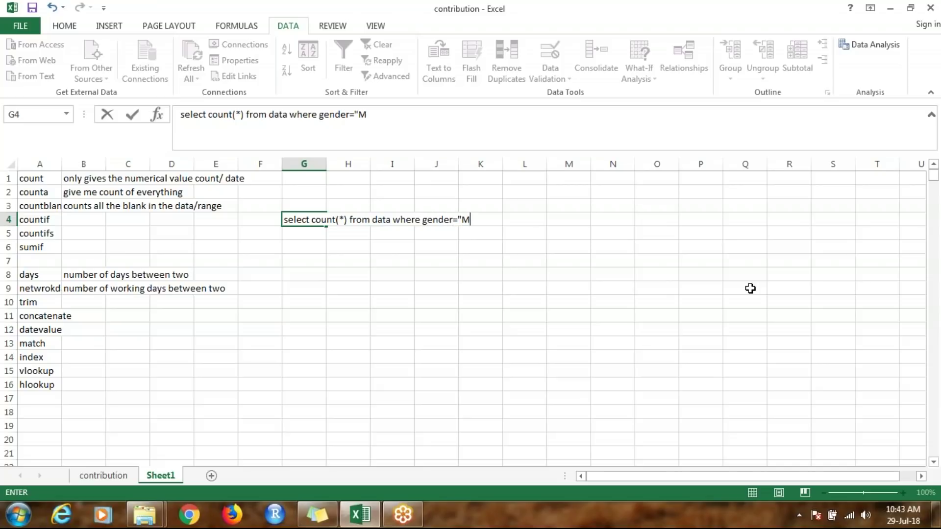
{"action": "type", "text": "\""}
{"action": "key", "text": "Return"}
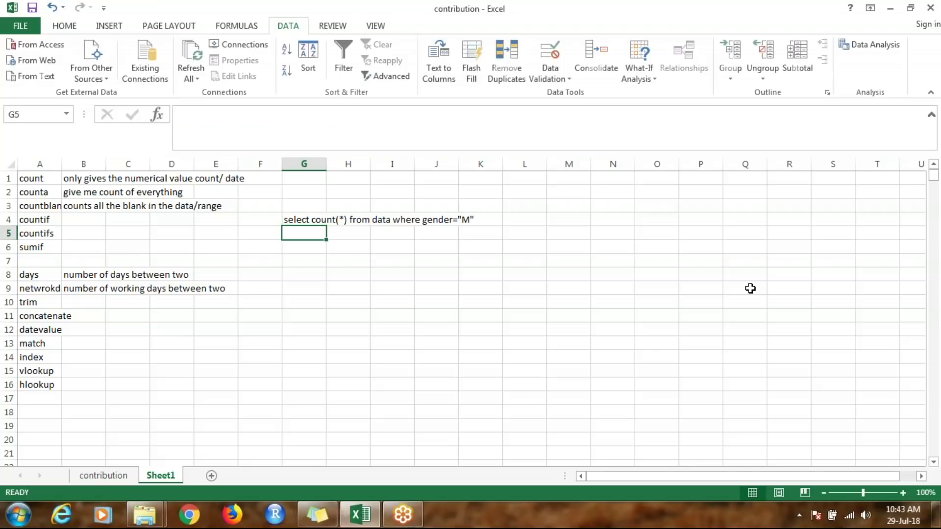
{"action": "key", "text": "Up"}
Step: Count the married records on the contribution sheet by entering =COUNTIF(C:C,"M") in cell O12
{"action": "key", "text": "ctrl+Page_Up"}
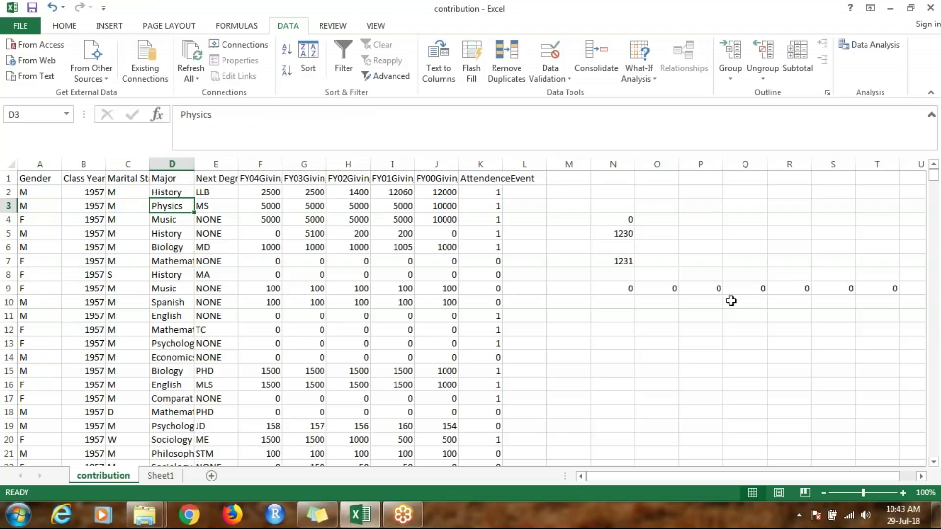
{"action": "left_click", "coordinate": [652, 329]}
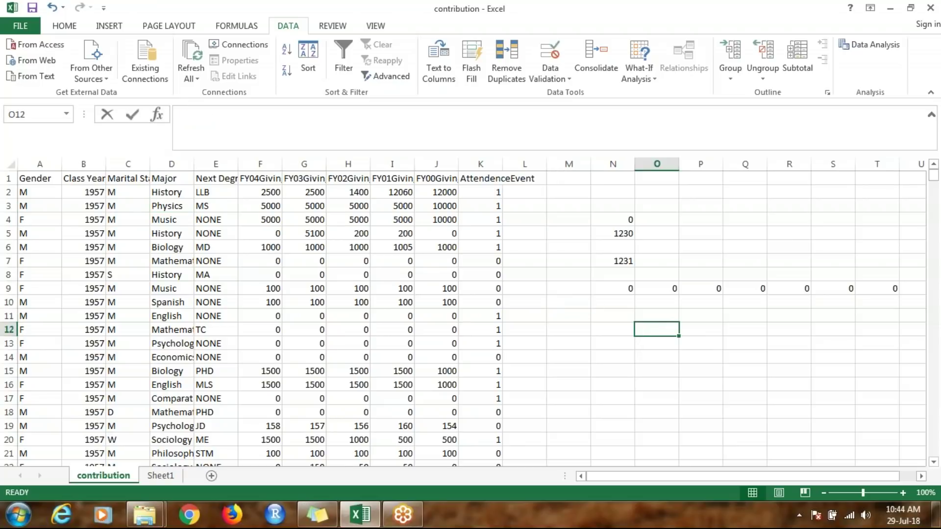
{"action": "type", "text": "=coun"}
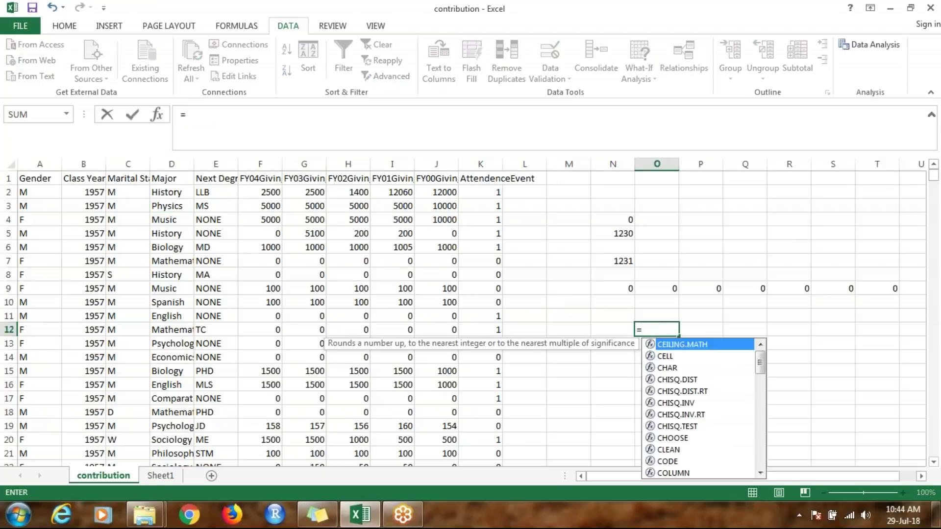
{"action": "key", "text": "Down"}
{"action": "key", "text": "Down"}
{"action": "key", "text": "Down"}
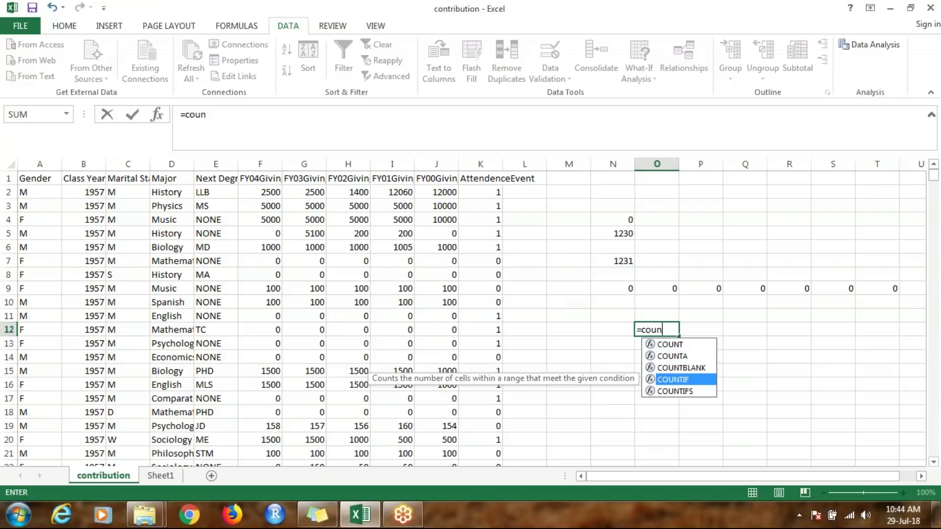
{"action": "key", "text": "Tab"}
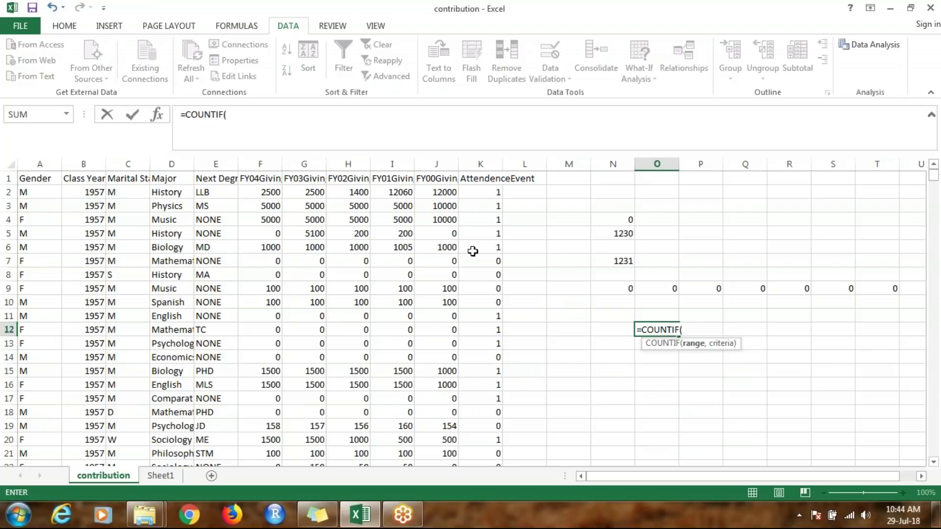
{"action": "left_click", "coordinate": [129, 163]}
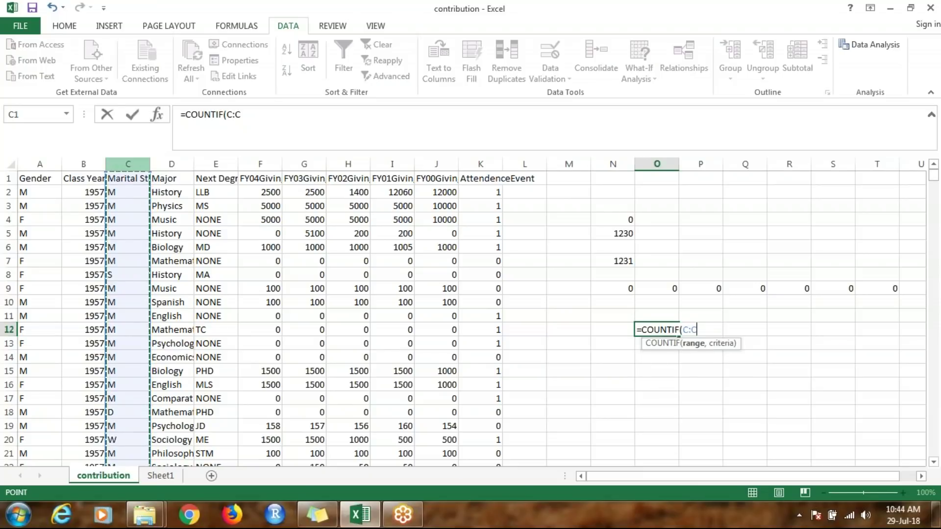
{"action": "type", "text": ","}
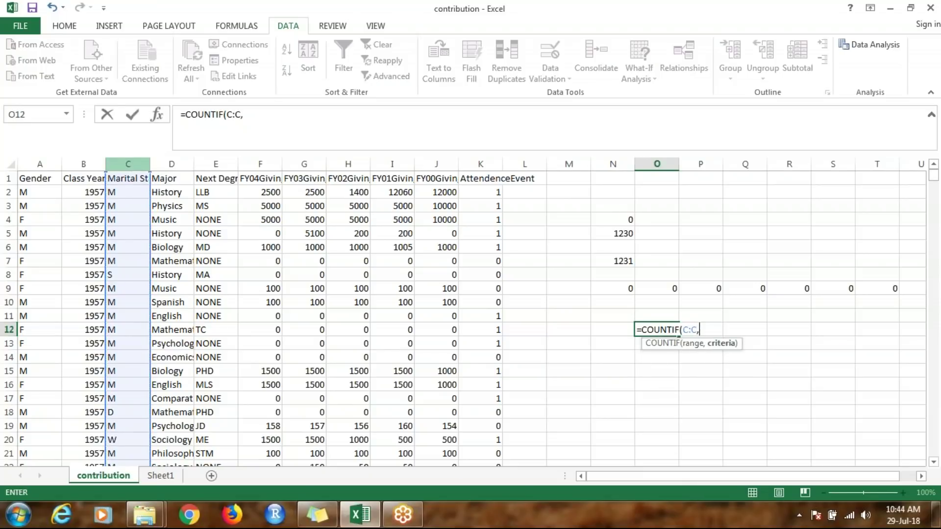
{"action": "type", "text": "\"M\")"}
{"action": "key", "text": "ctrl+Return"}
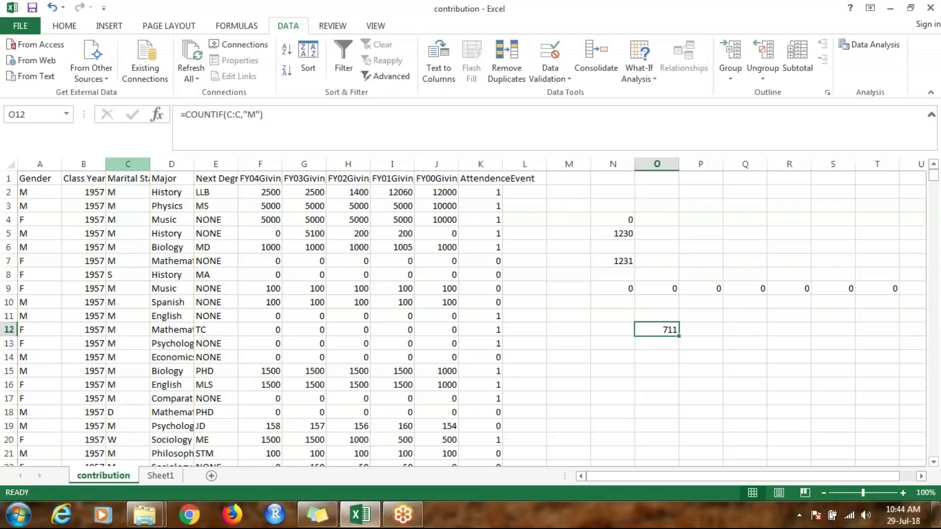
Step: Filter the contribution data to Marital Status M to cross-check the count in O12
{"action": "key", "text": "ctrl+Page_Down"}
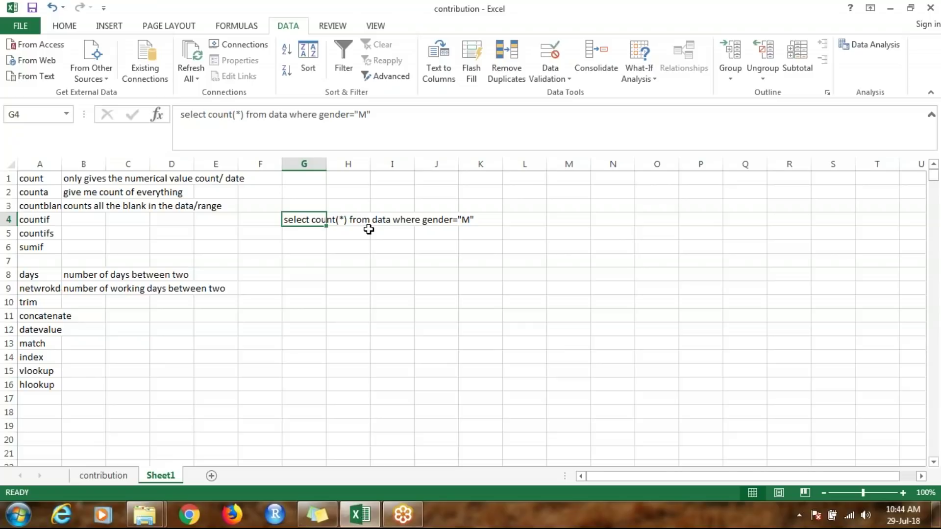
{"action": "key", "text": "ctrl+Page_Up"}
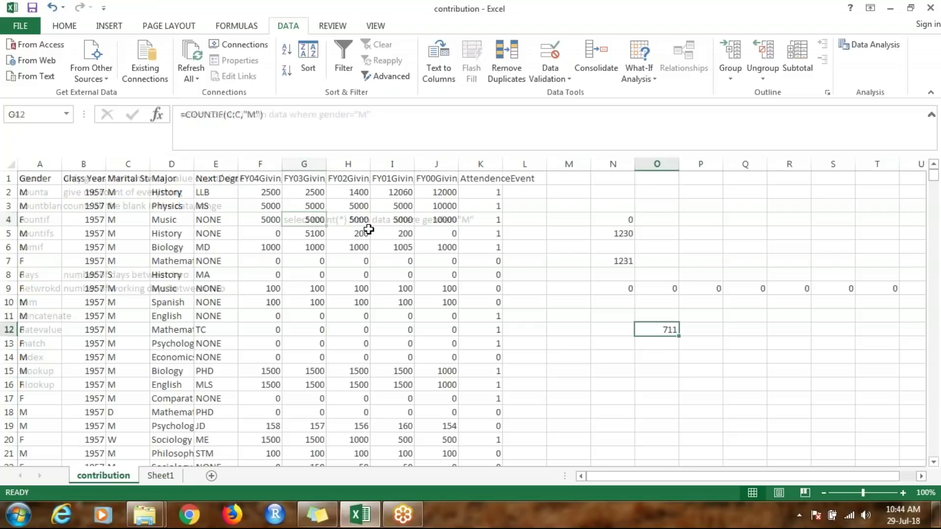
{"action": "left_click", "coordinate": [140, 192]}
{"action": "key", "text": "alt+d"}
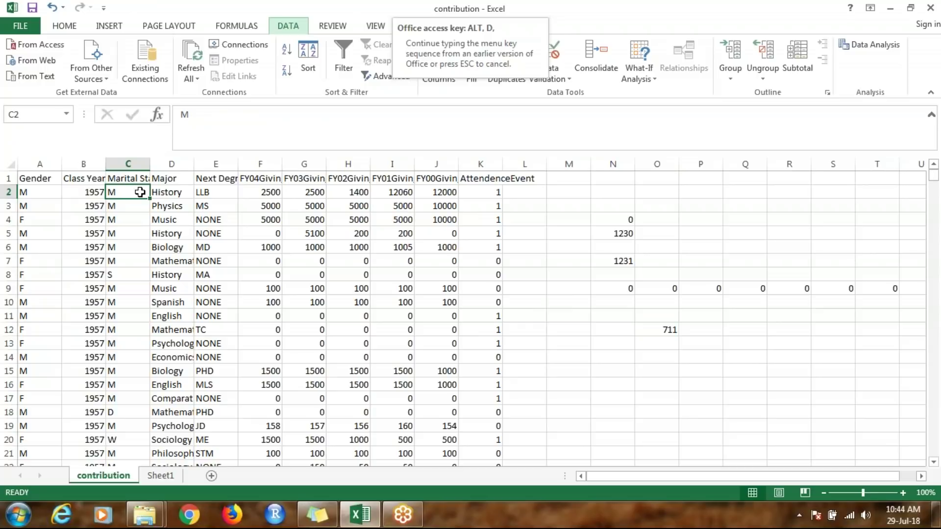
{"action": "key", "text": "f"}
{"action": "key", "text": "f"}
{"action": "key", "text": "alt+Down"}
{"action": "key", "text": "Up"}
{"action": "key", "text": "Up"}
{"action": "key", "text": "Up"}
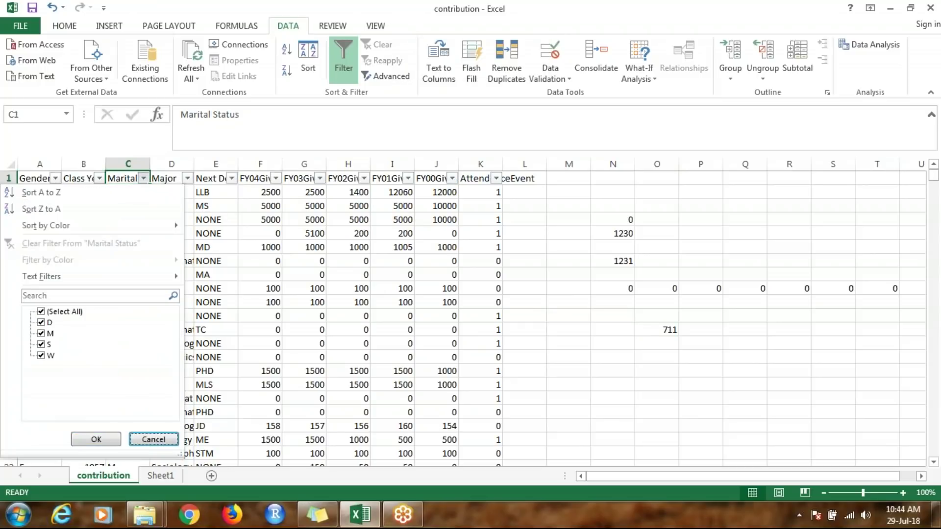
{"action": "key", "text": "space"}
{"action": "key", "text": "Down"}
{"action": "key", "text": "Down"}
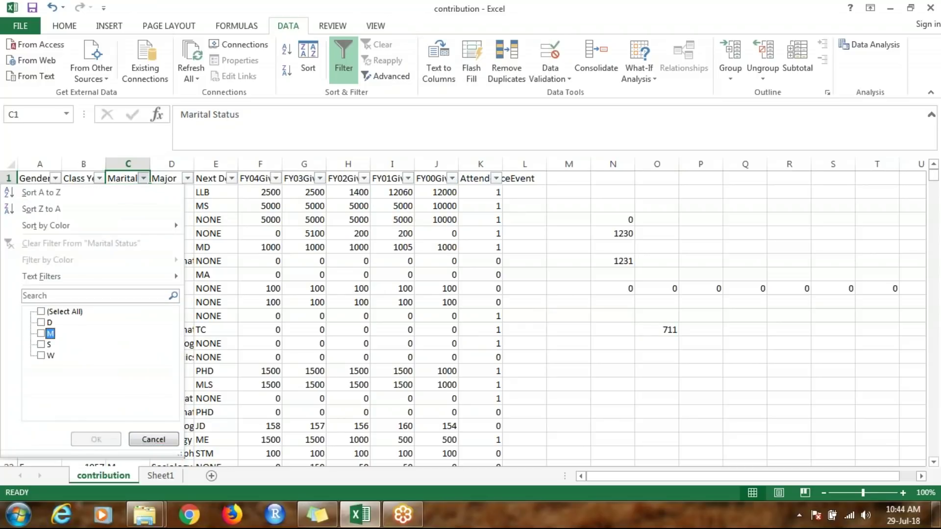
{"action": "key", "text": "space"}
{"action": "key", "text": "Return"}
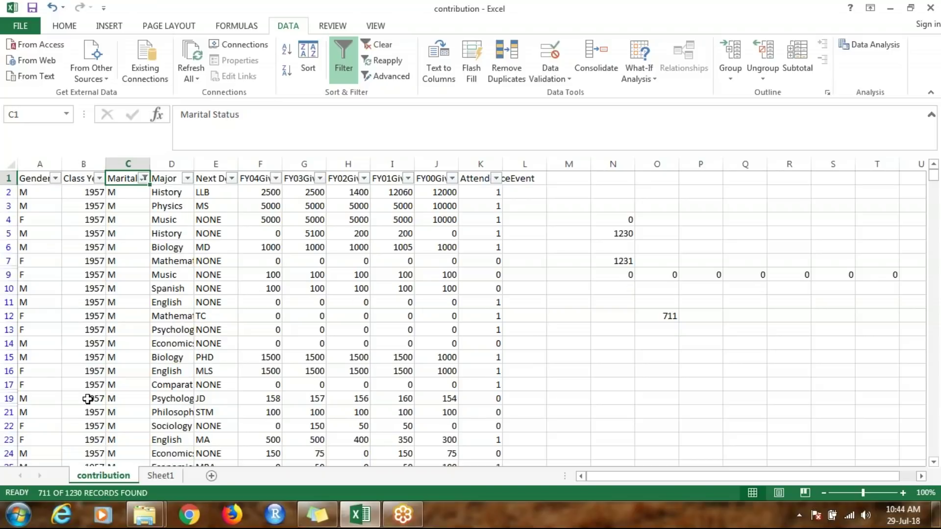
Step: Remove the filter from the contribution data and clear the COUNTIF formula from O12
{"action": "mouse_move", "coordinate": [41, 498]}
{"action": "key", "text": "alt+d"}
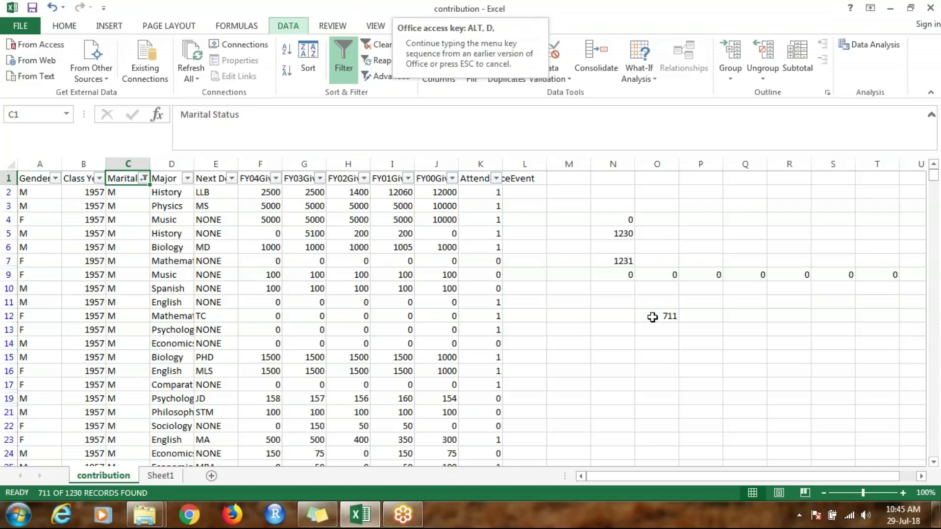
{"action": "key", "text": "f"}
{"action": "key", "text": "f"}
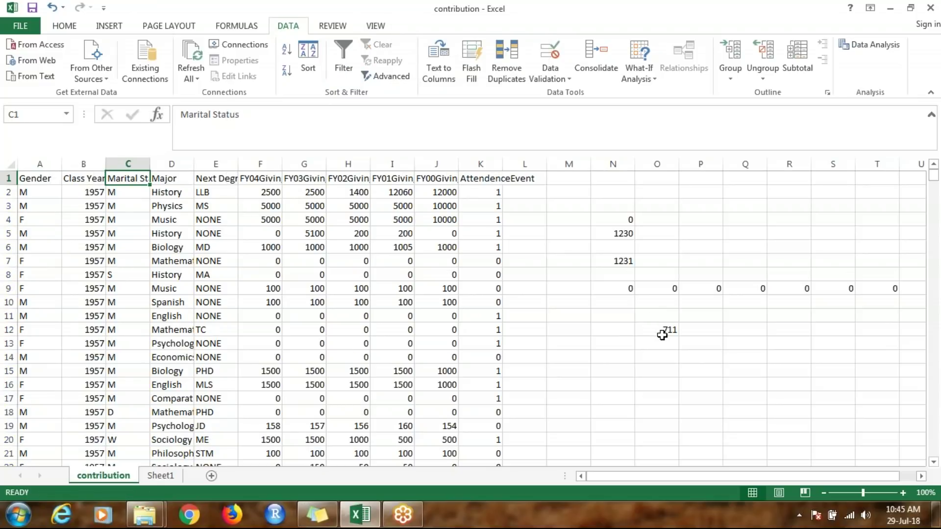
{"action": "left_click", "coordinate": [664, 332]}
{"action": "key", "text": "Delete"}
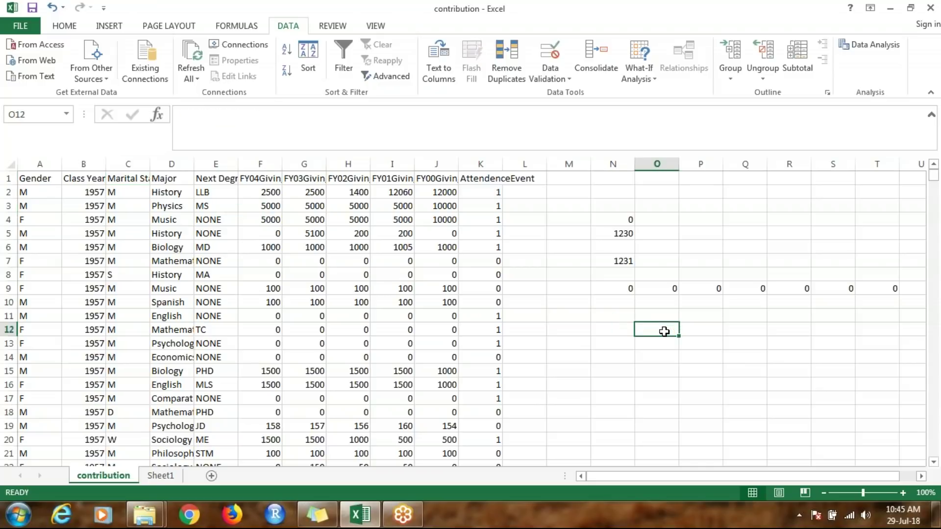
Step: Turn on filtering for the contribution data and check which distinct values Marital Status contains
{"action": "key", "text": "Left"}
{"action": "key", "text": "Left"}
{"action": "key", "text": "Left"}
{"action": "key", "text": "Left"}
{"action": "key", "text": "Left"}
{"action": "key", "text": "Left"}
{"action": "key", "text": "Left"}
{"action": "key", "text": "Left"}
{"action": "key", "text": "Left"}
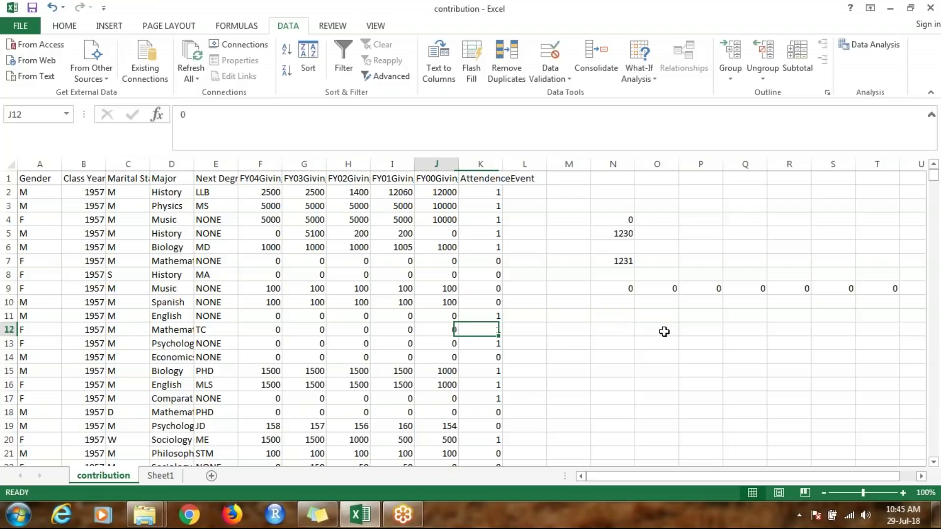
{"action": "key", "text": "ctrl+Up"}
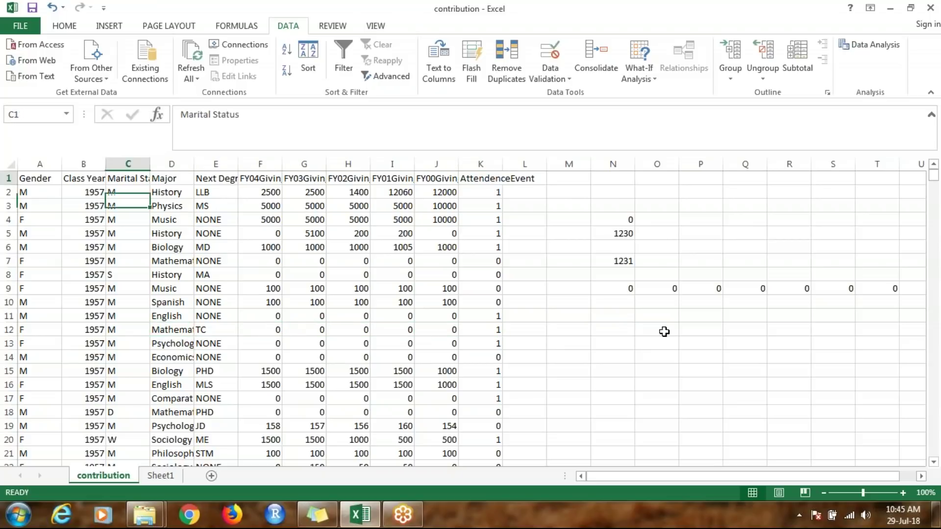
{"action": "key", "text": "alt+d"}
{"action": "key", "text": "f"}
{"action": "key", "text": "f"}
{"action": "key", "text": "alt+Down"}
{"action": "key", "text": "Escape"}
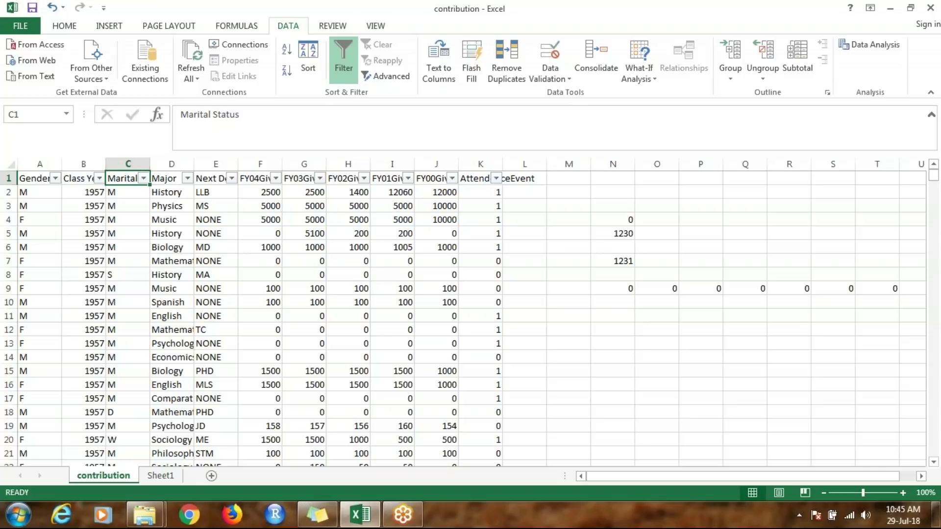
Step: Enter the marital status codes D, S, M and W in cells O12:O15
{"action": "left_click", "coordinate": [656, 330]}
{"action": "type", "text": "D"}
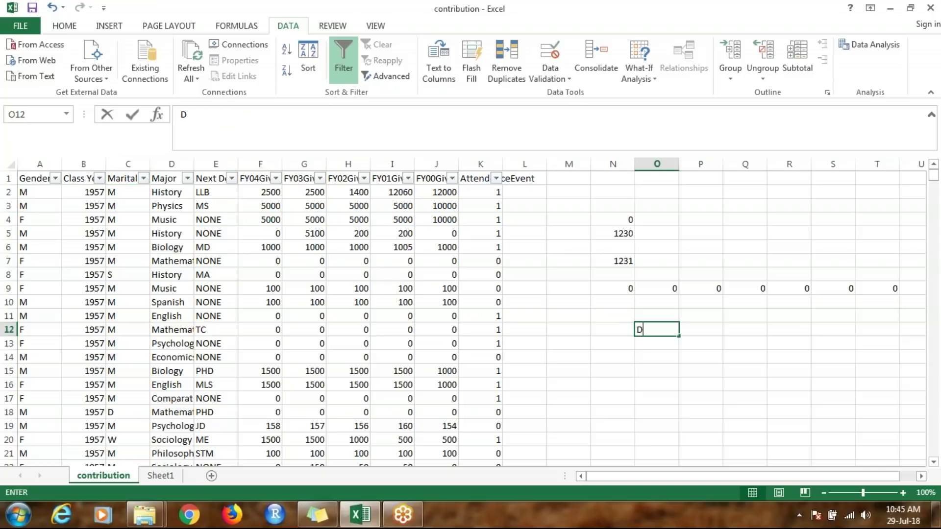
{"action": "key", "text": "Return"}
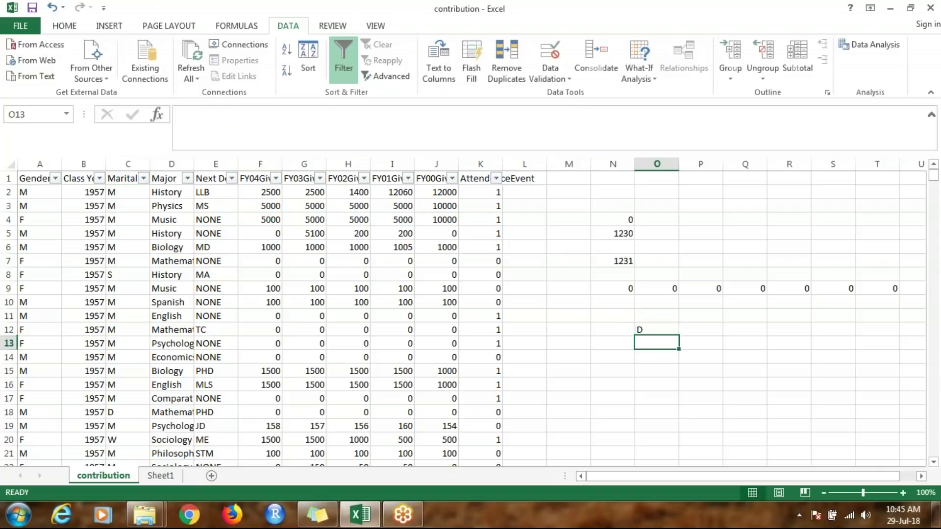
{"action": "type", "text": "S"}
{"action": "key", "text": "Return"}
{"action": "type", "text": "M"}
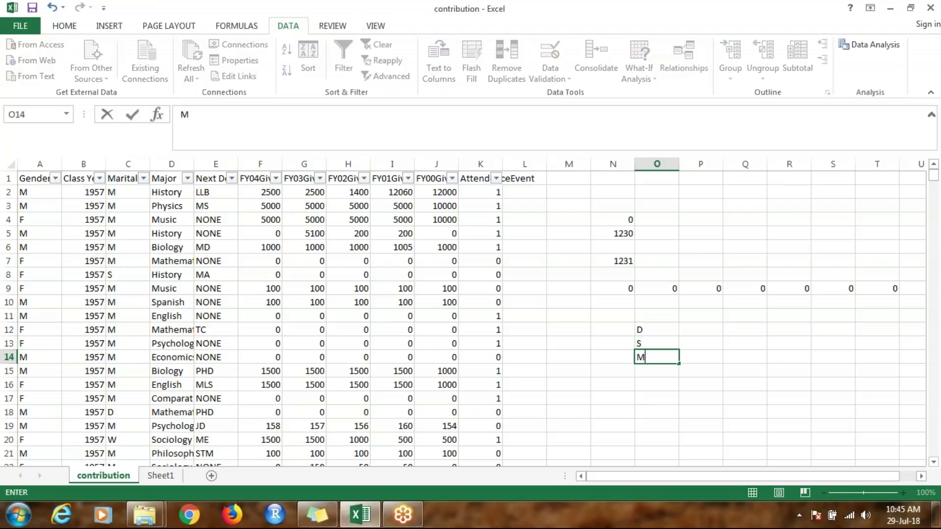
{"action": "key", "text": "Return"}
{"action": "type", "text": "W"}
{"action": "key", "text": "Return"}
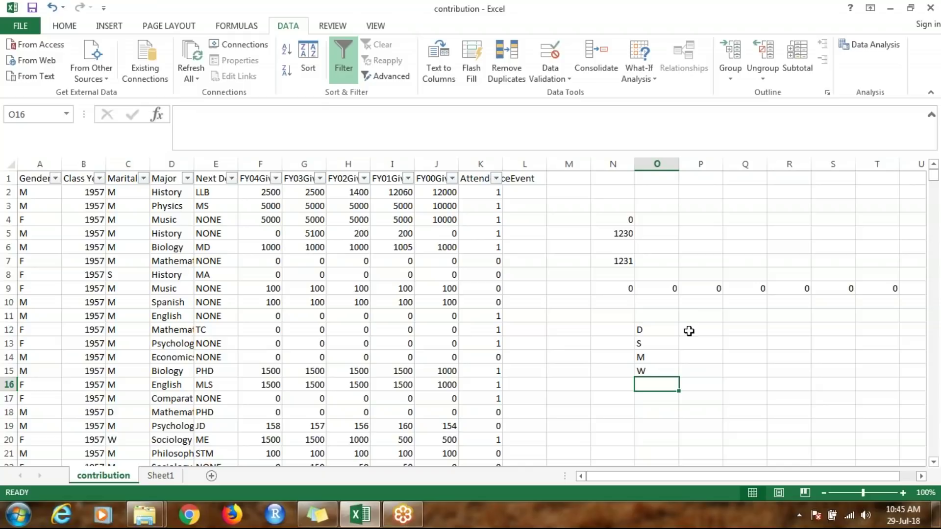
Step: Count the records for each marital status code by entering =COUNTIF(C:C,O12) in P12 and filling it down to P15
{"action": "double_click", "coordinate": [691, 330]}
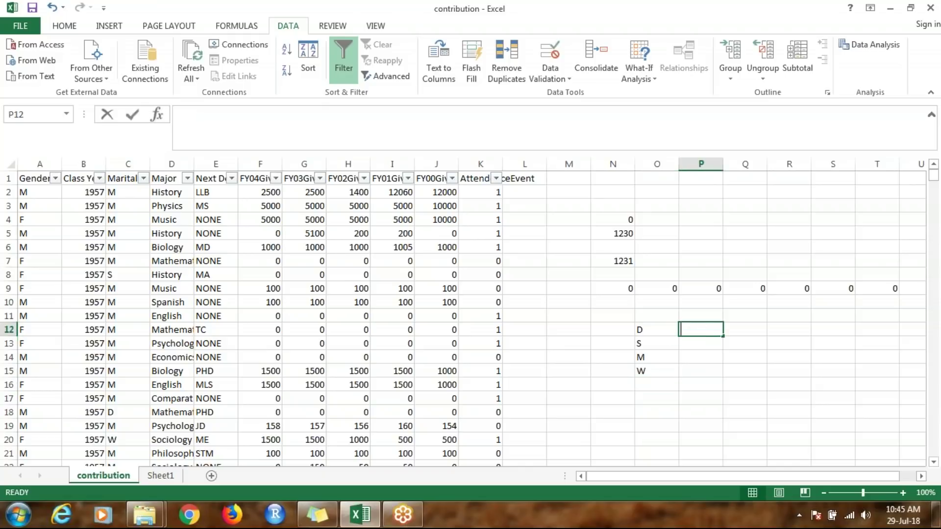
{"action": "type", "text": "=coun"}
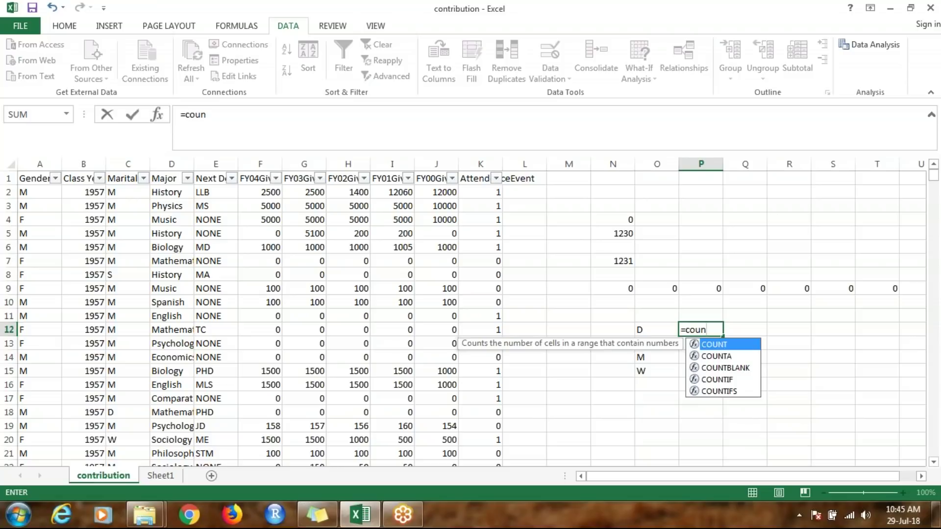
{"action": "key", "text": "Down"}
{"action": "key", "text": "Down"}
{"action": "key", "text": "Down"}
{"action": "key", "text": "Tab"}
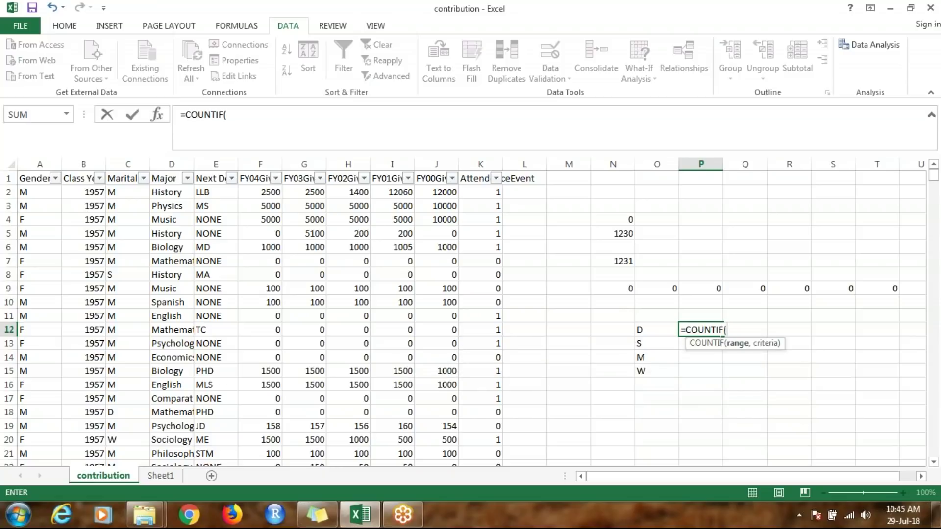
{"action": "left_click", "coordinate": [133, 164]}
{"action": "type", "text": ","}
{"action": "key", "text": "Left"}
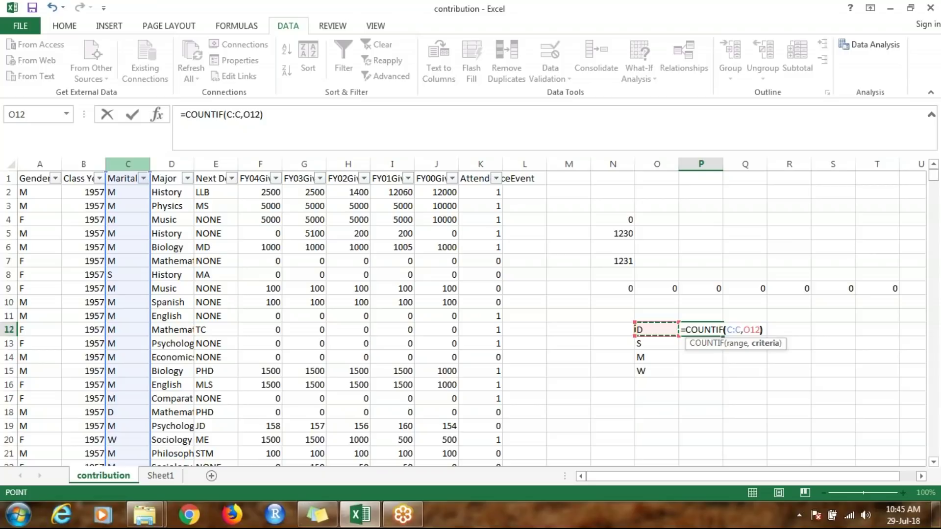
{"action": "key", "text": "ctrl+Return"}
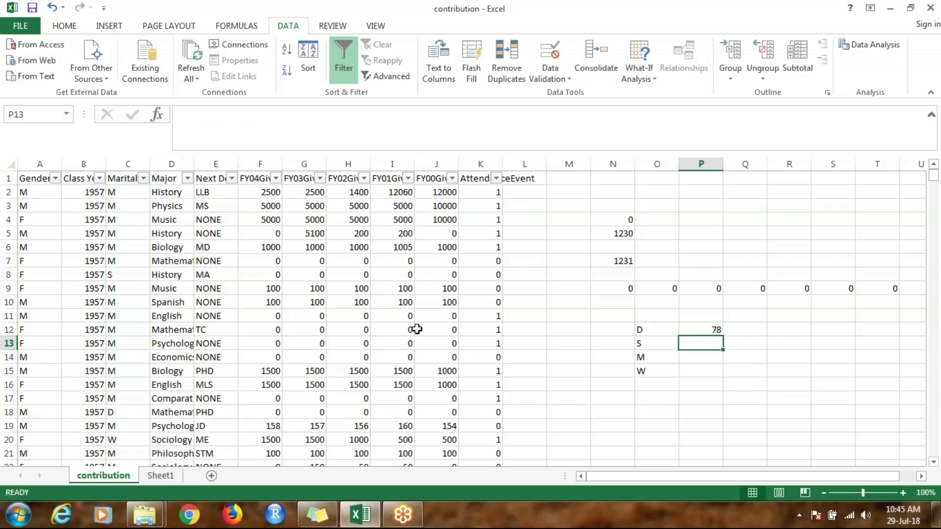
{"action": "left_click", "coordinate": [712, 327]}
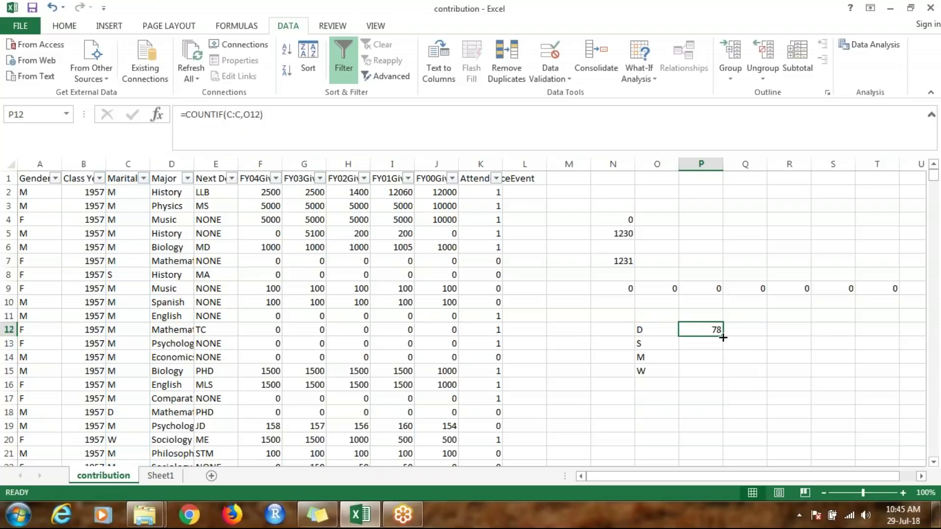
{"action": "double_click", "coordinate": [723, 337]}
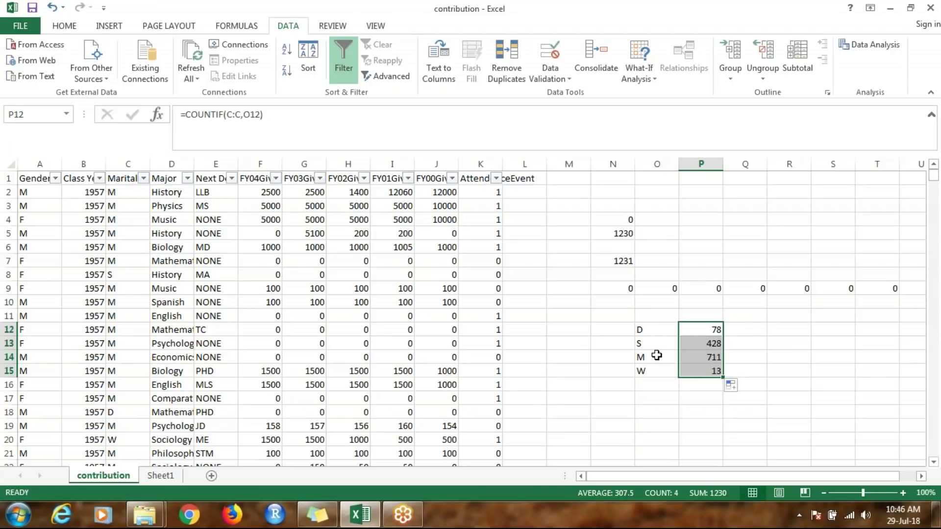
{"action": "left_click", "coordinate": [503, 20]}
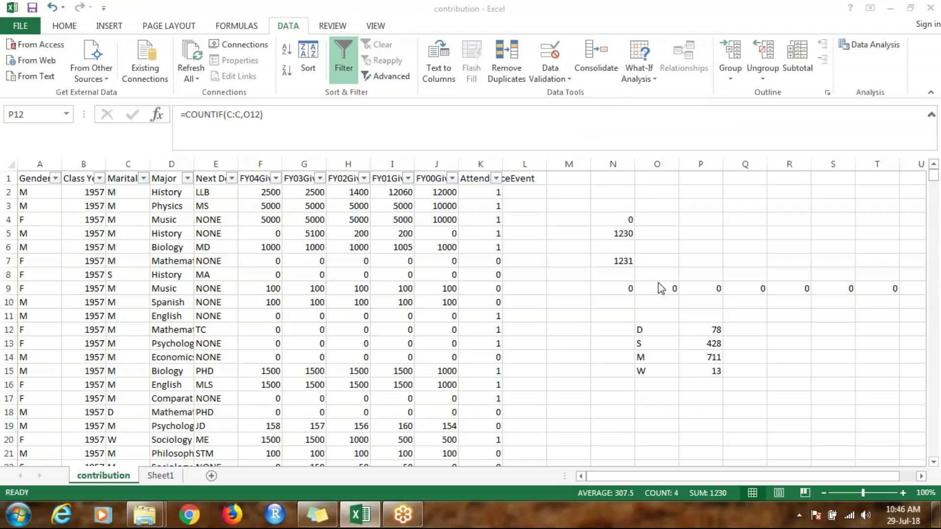
{"action": "left_click", "coordinate": [701, 316]}
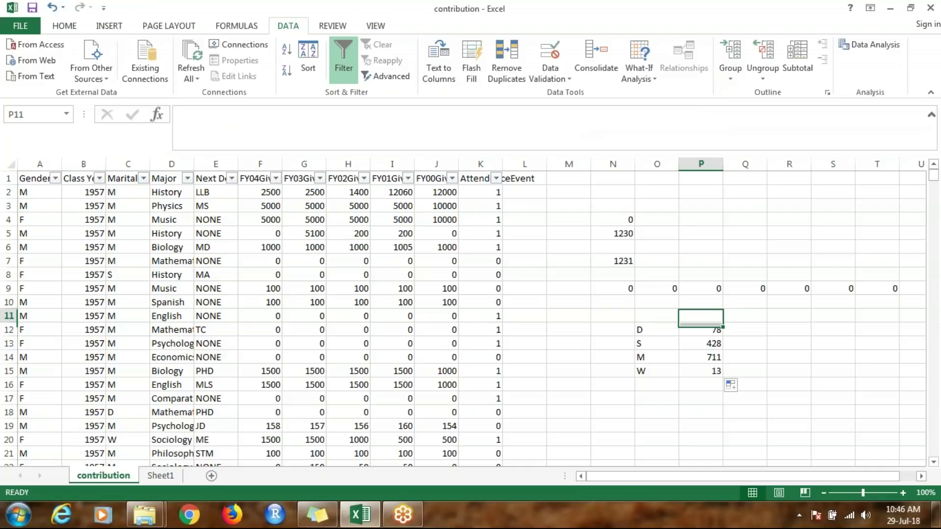
{"action": "left_click", "coordinate": [701, 330]}
{"action": "left_click", "coordinate": [656, 330]}
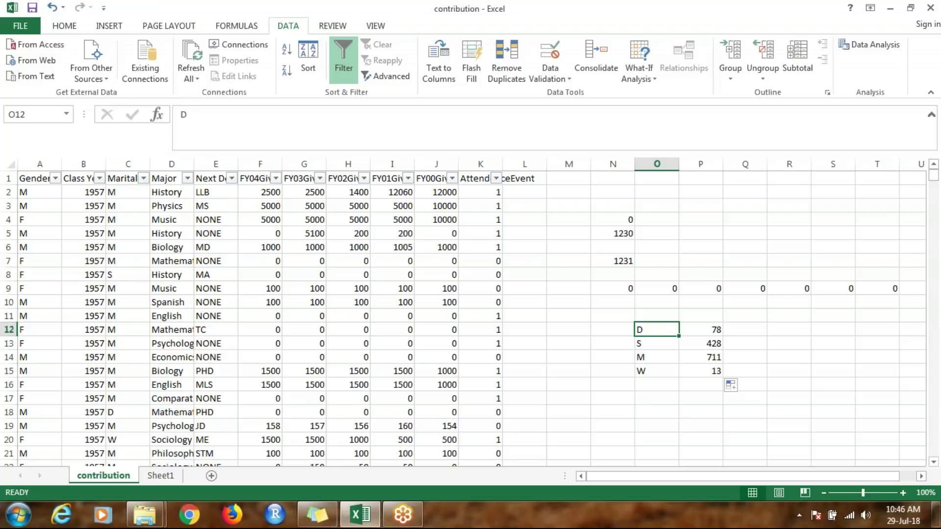
{"action": "left_click", "coordinate": [687, 330]}
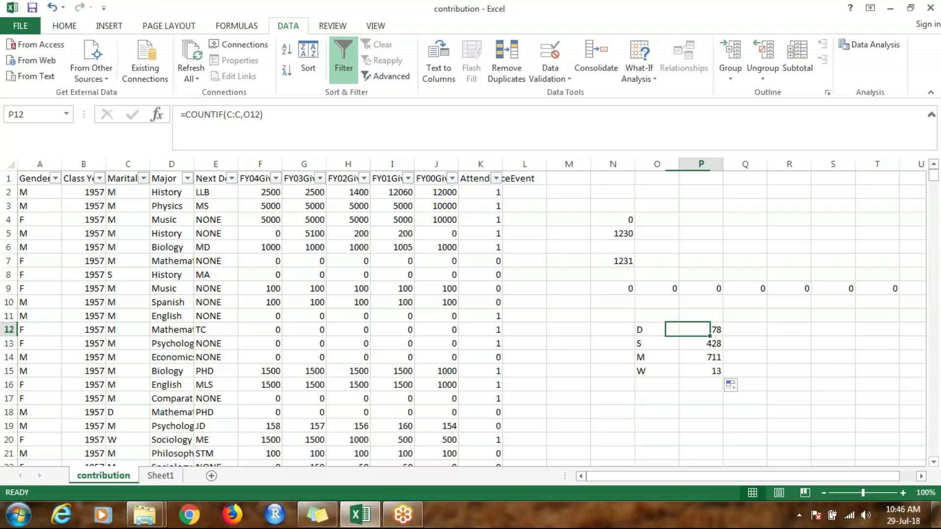
Step: Enter the comparison query select gender, count(*) from data group by gender in cell G5 of Sheet1
{"action": "left_click", "coordinate": [659, 330]}
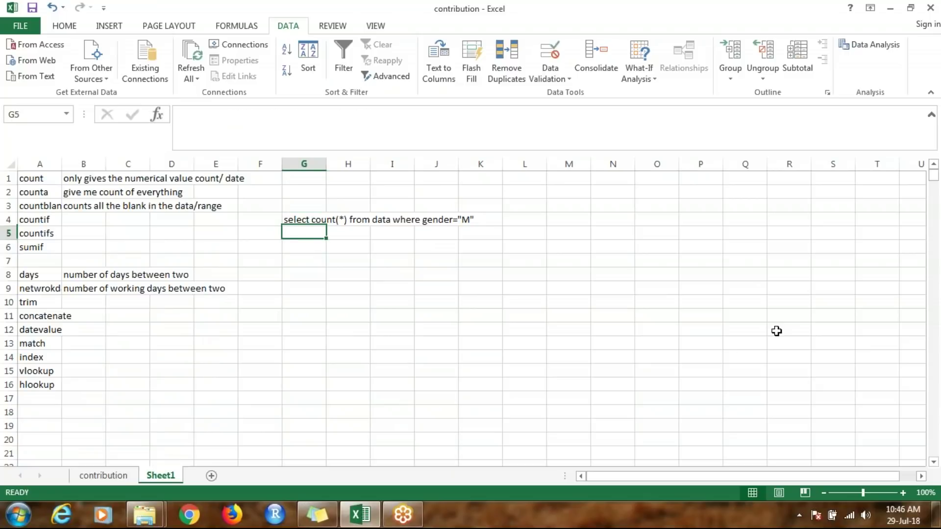
{"action": "type", "text": "select "}
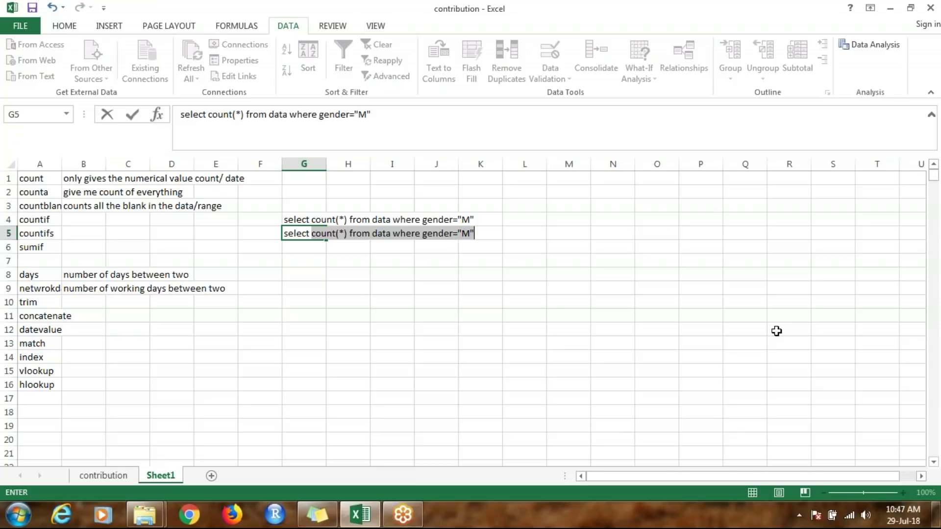
{"action": "type", "text": "gend"}
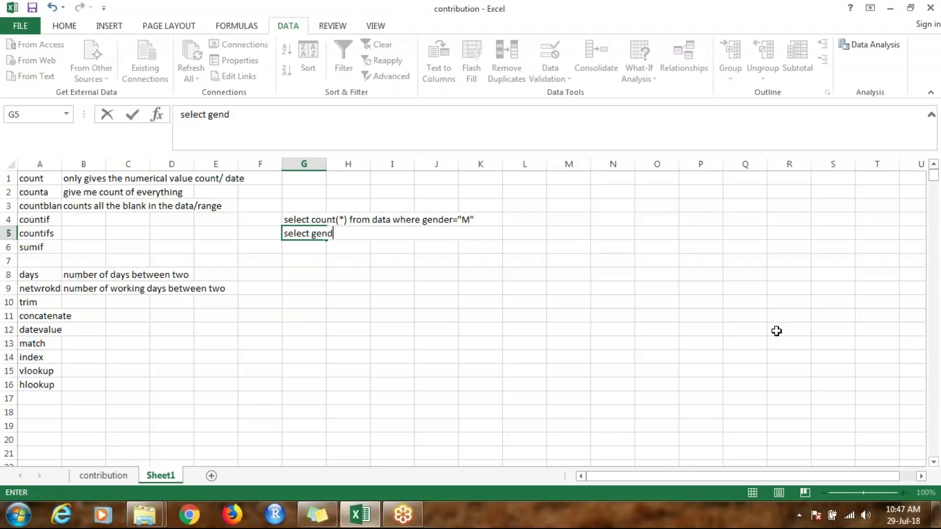
{"action": "type", "text": "er, count(*) from data"}
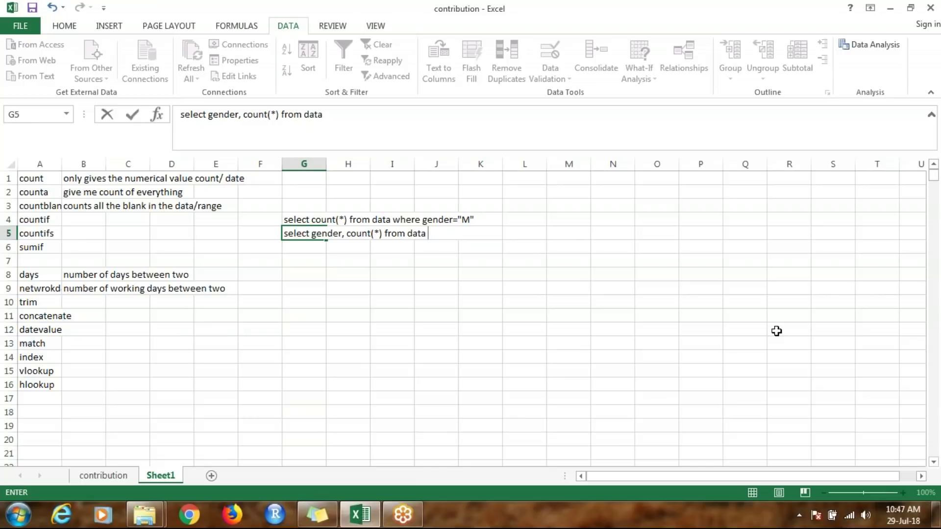
{"action": "type", "text": "group by"}
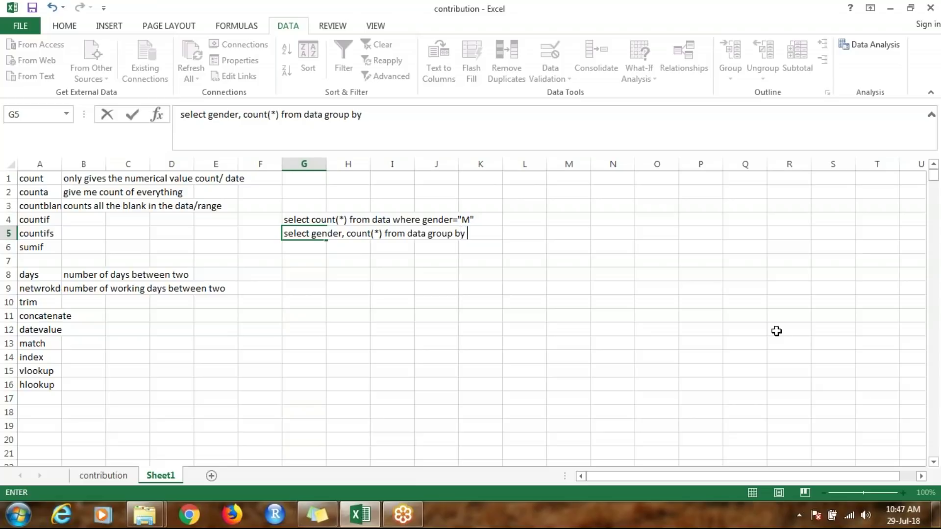
{"action": "type", "text": " gender"}
{"action": "key", "text": "ctrl+Return"}
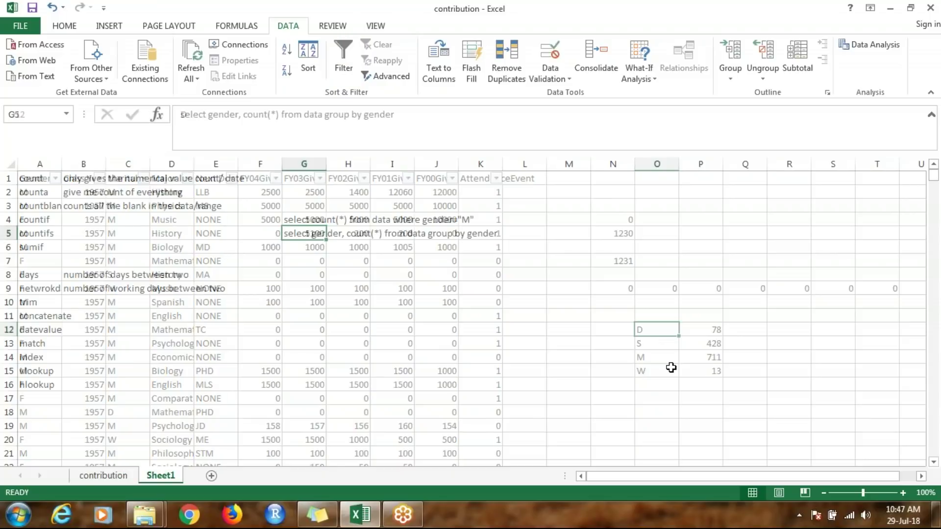
{"action": "key", "text": "Left"}
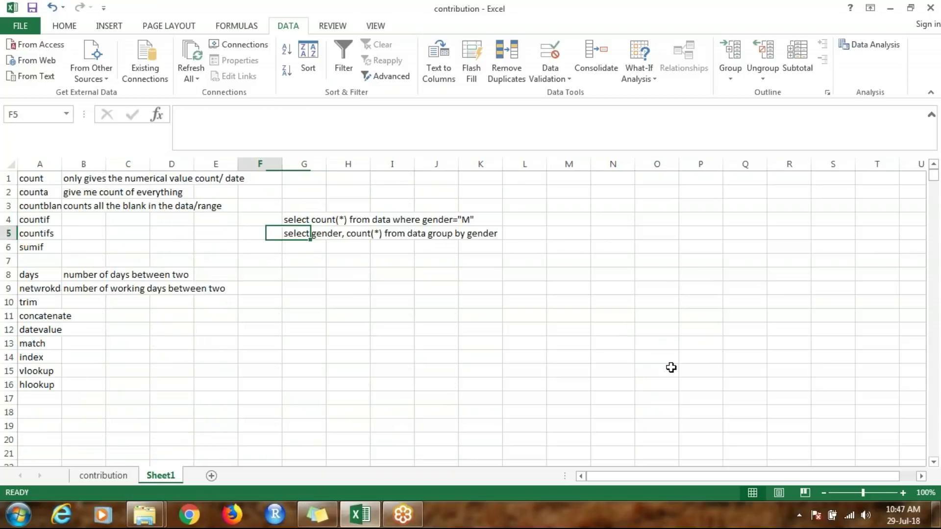
{"action": "key", "text": "Left"}
{"action": "key", "text": "Left"}
{"action": "key", "text": "Left"}
{"action": "key", "text": "Left"}
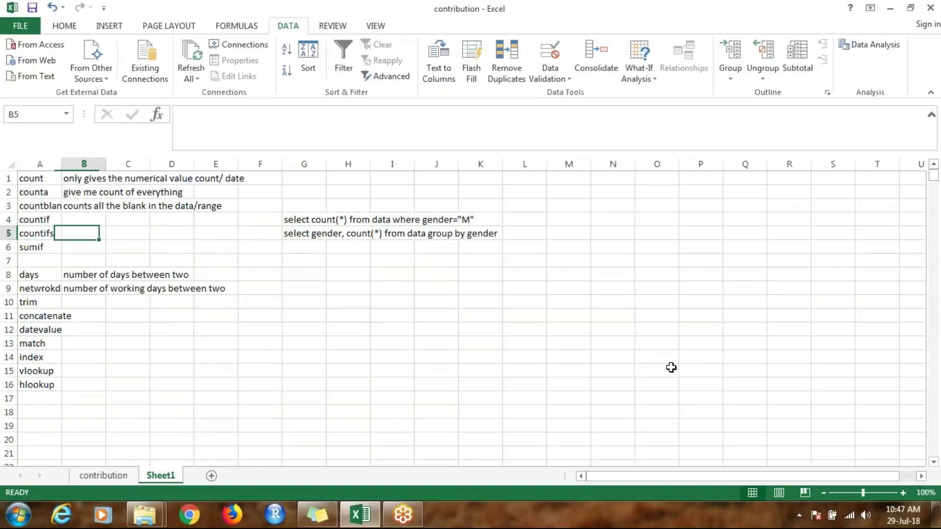
{"action": "key", "text": "Right"}
{"action": "key", "text": "Right"}
{"action": "key", "text": "Right"}
{"action": "key", "text": "Right"}
{"action": "key", "text": "Right"}
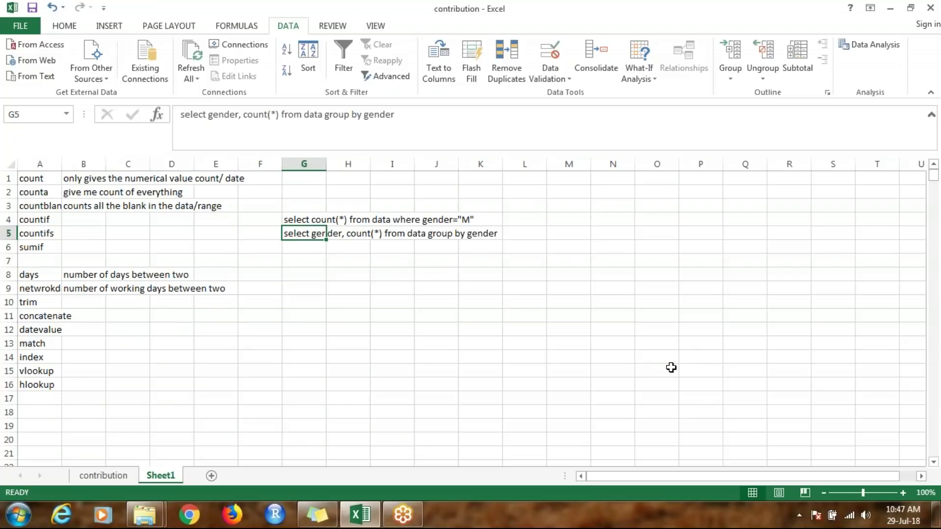
Step: Copy the query with the gender condition from G4 into M4 on Sheet1
{"action": "key", "text": "Up"}
{"action": "key", "text": "ctrl+c"}
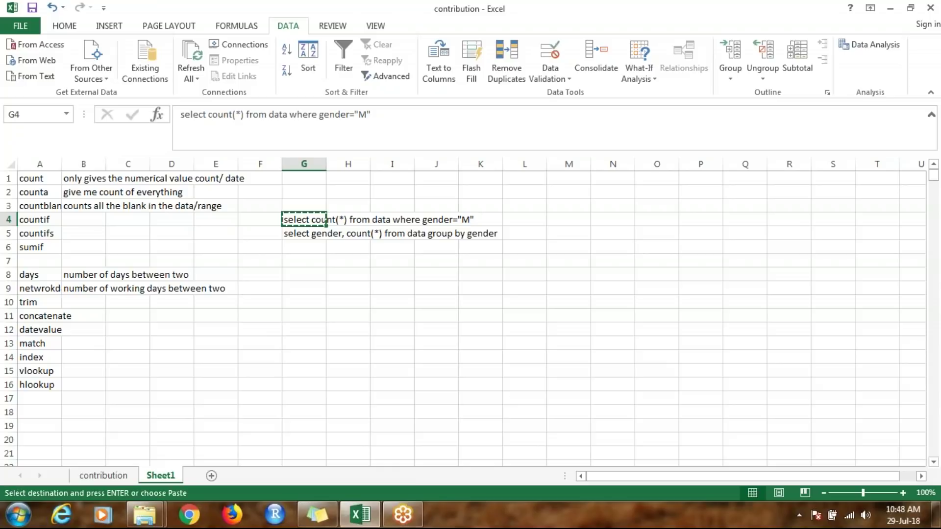
{"action": "key", "text": "Right"}
{"action": "key", "text": "Right"}
{"action": "key", "text": "Right"}
{"action": "key", "text": "Right"}
{"action": "key", "text": "Right"}
{"action": "key", "text": "Right"}
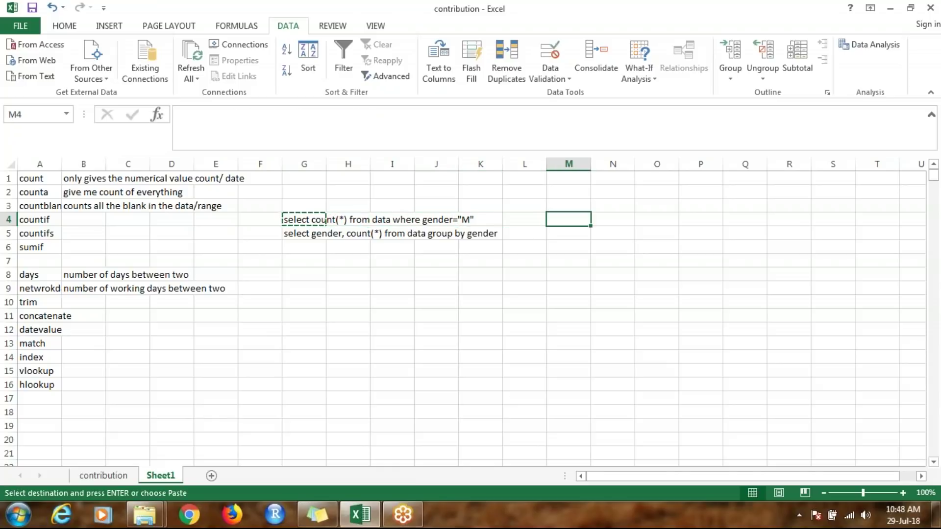
{"action": "key", "text": "ctrl+v"}
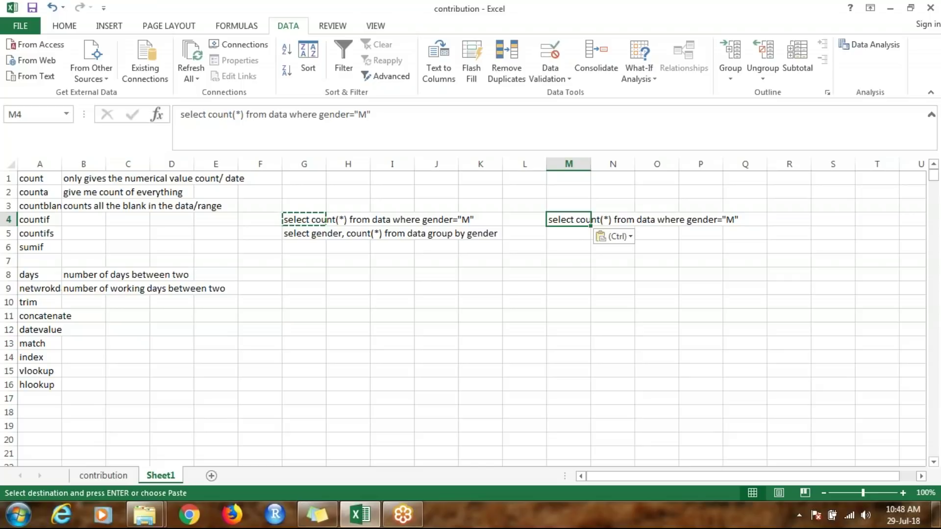
Step: Extend the copied query in M4 by appending and marital status; after the gender condition
{"action": "left_click", "coordinate": [551, 121]}
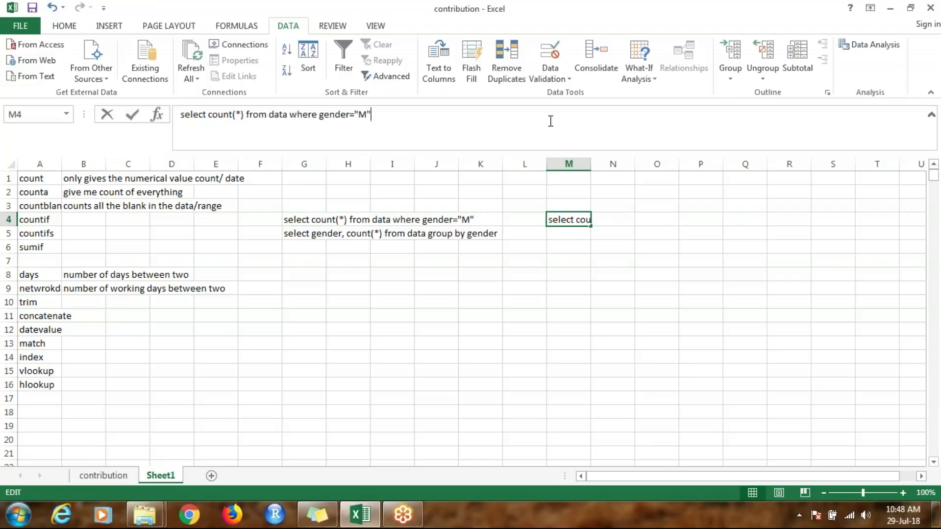
{"action": "type", "text": "and"}
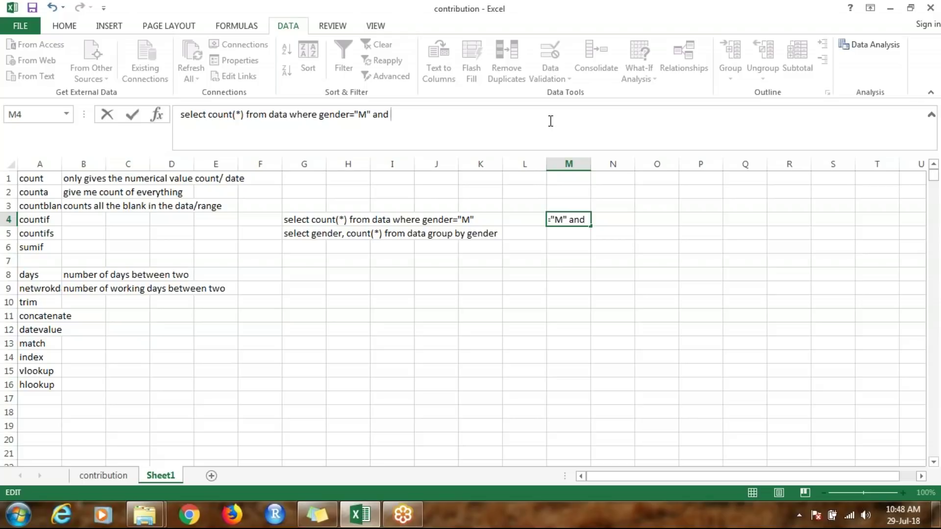
{"action": "type", "text": "marital "}
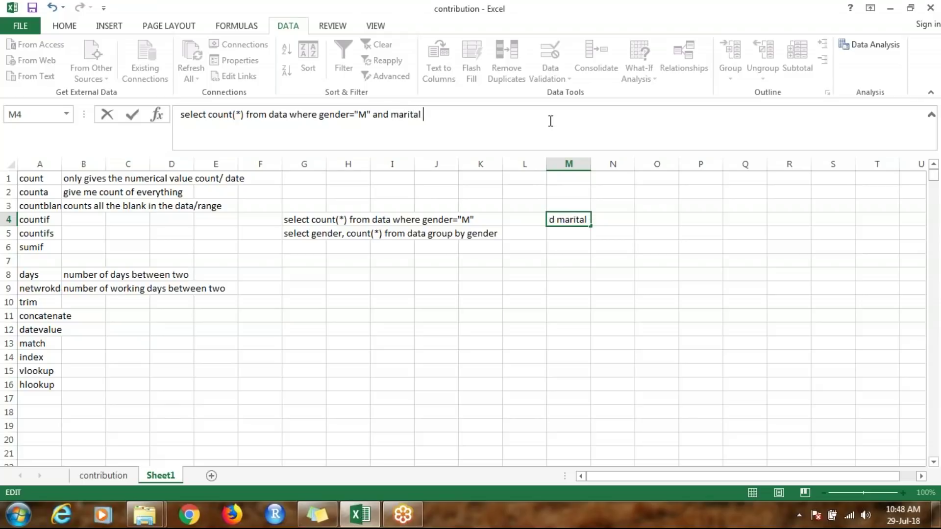
{"action": "type", "text": "status;"}
{"action": "key", "text": "Return"}
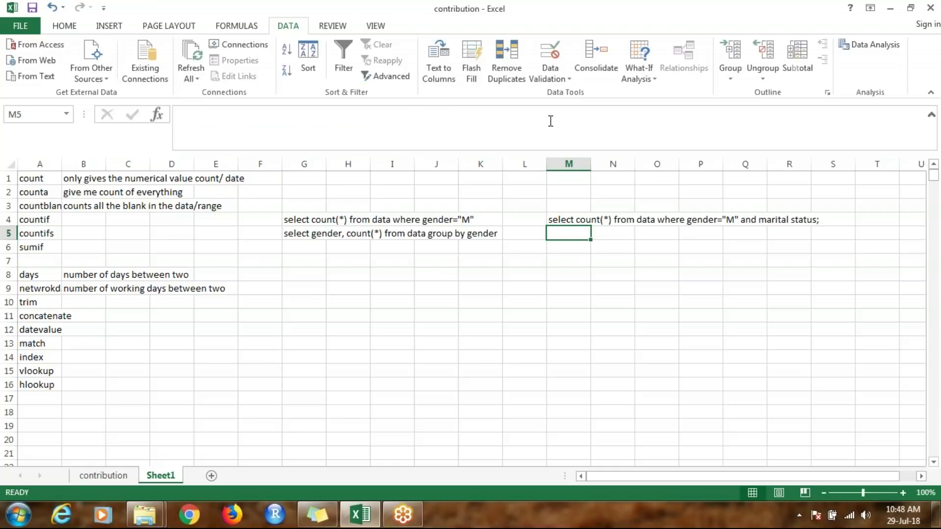
Step: Complete the marital status condition of the query in M4 with ="M" before the semicolon
{"action": "key", "text": "Up"}
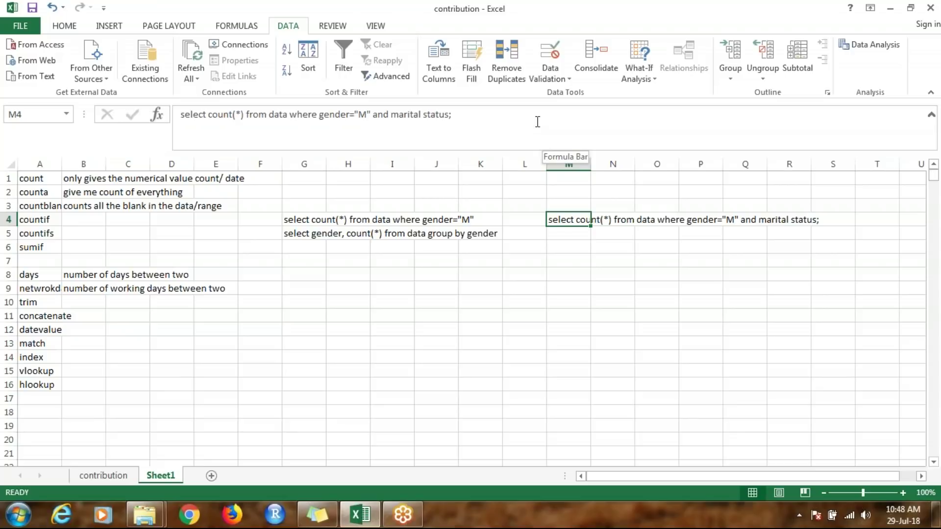
{"action": "left_click", "coordinate": [449, 114]}
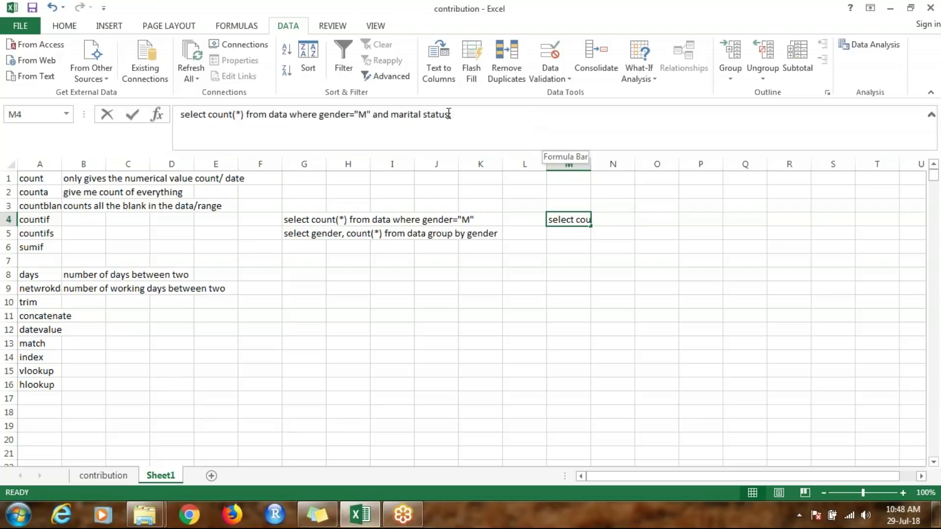
{"action": "type", "text": "+\""}
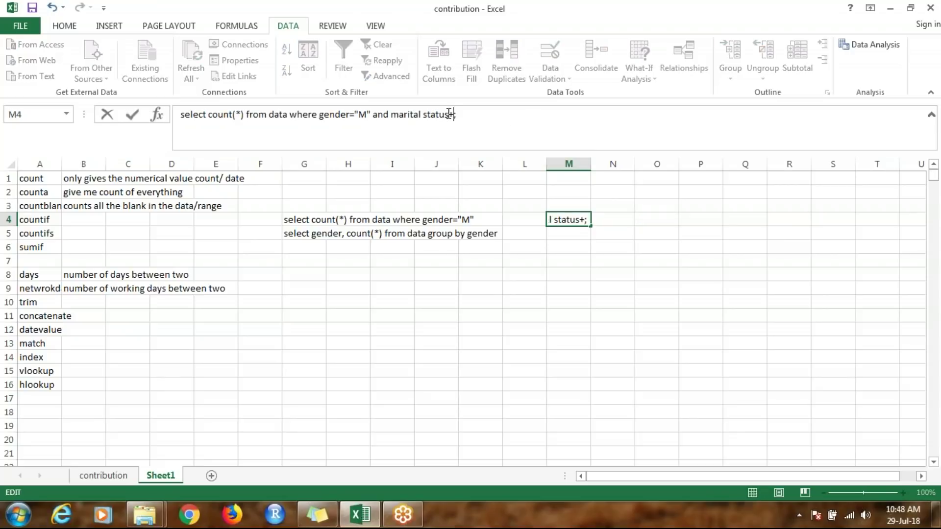
{"action": "type", "text": "M\""}
{"action": "left_click", "coordinate": [449, 114]}
{"action": "key", "text": "Delete"}
{"action": "type", "text": "="}
{"action": "key", "text": "Return"}
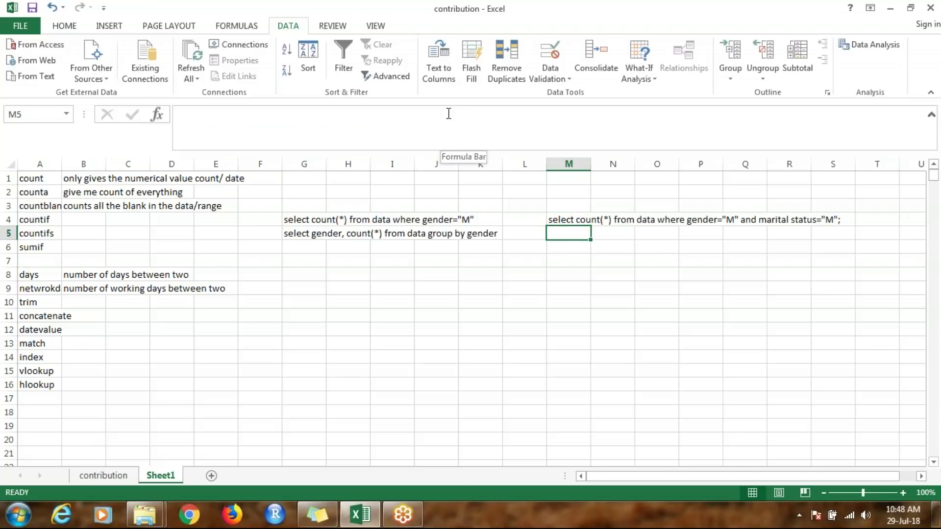
{"action": "key", "text": "Up"}
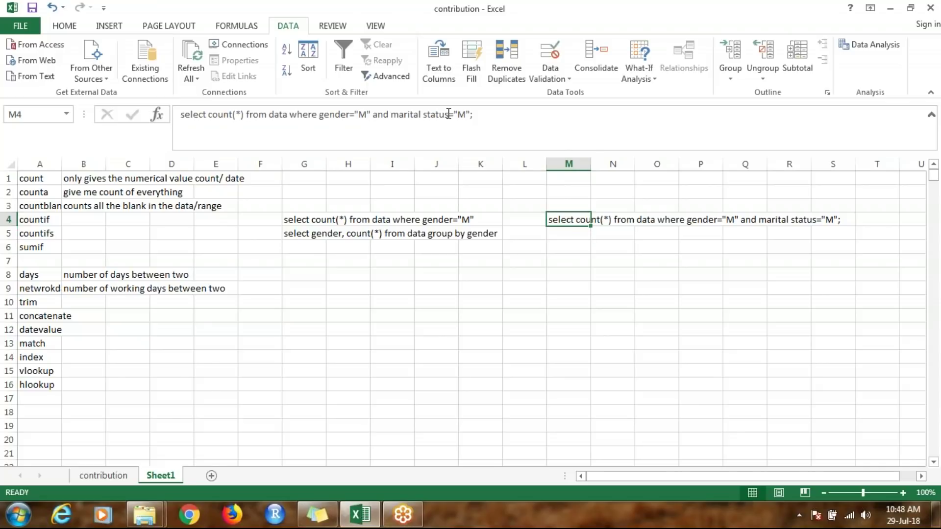
Step: On the contribution sheet, enter the gender codes M and F as column headings in P11 and Q11
{"action": "key", "text": "ctrl+Page_Up"}
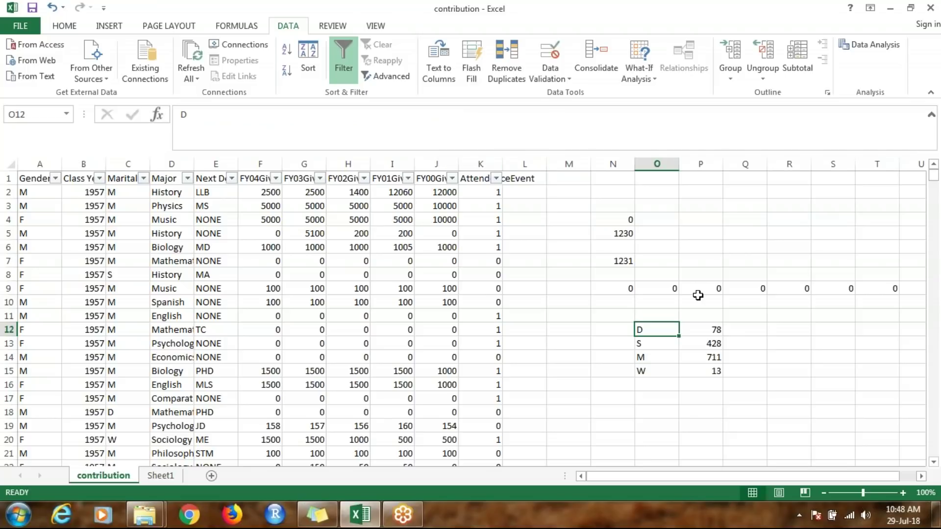
{"action": "left_click", "coordinate": [714, 316]}
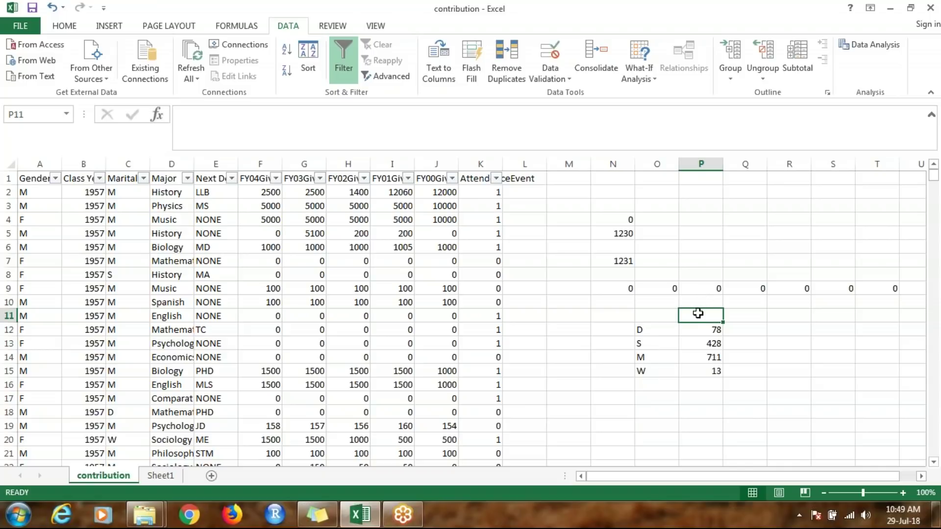
{"action": "key", "text": "F2"}
{"action": "type", "text": "M"}
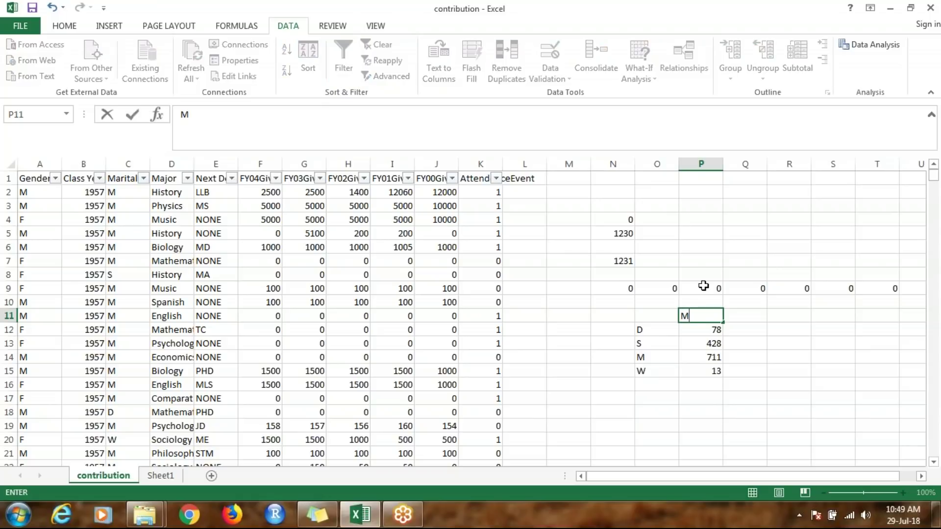
{"action": "key", "text": "Tab"}
{"action": "type", "text": "F"}
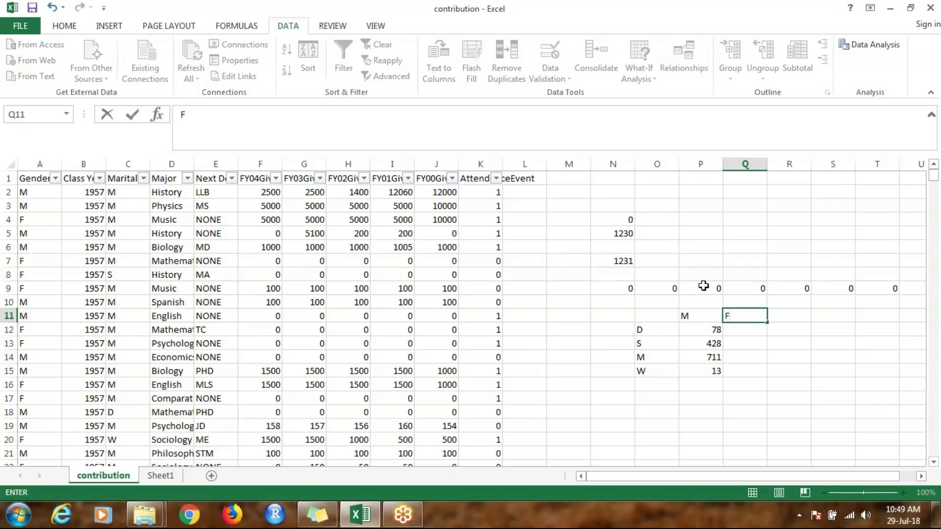
{"action": "key", "text": "Return"}
Step: Clear the COUNTIF formulas from P12:P15
{"action": "key", "text": "shift+Down"}
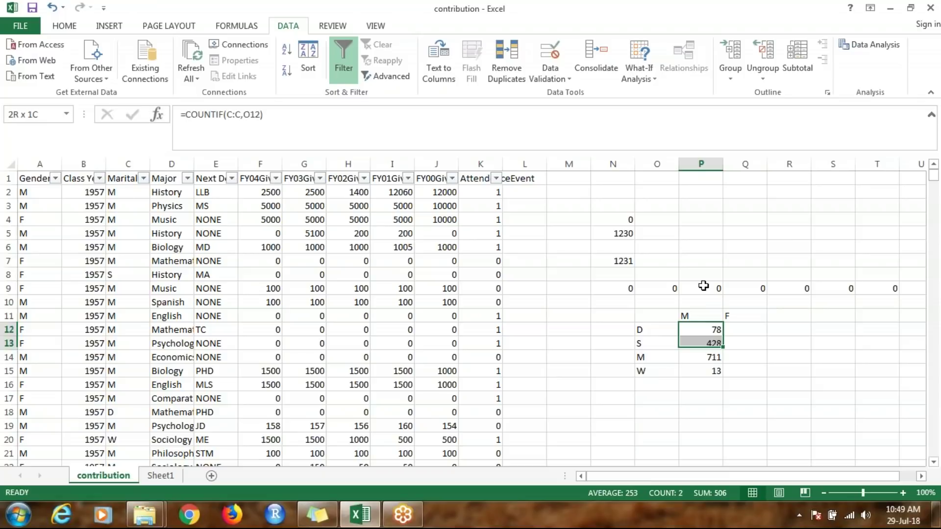
{"action": "key", "text": "shift+Down"}
{"action": "key", "text": "shift+Down"}
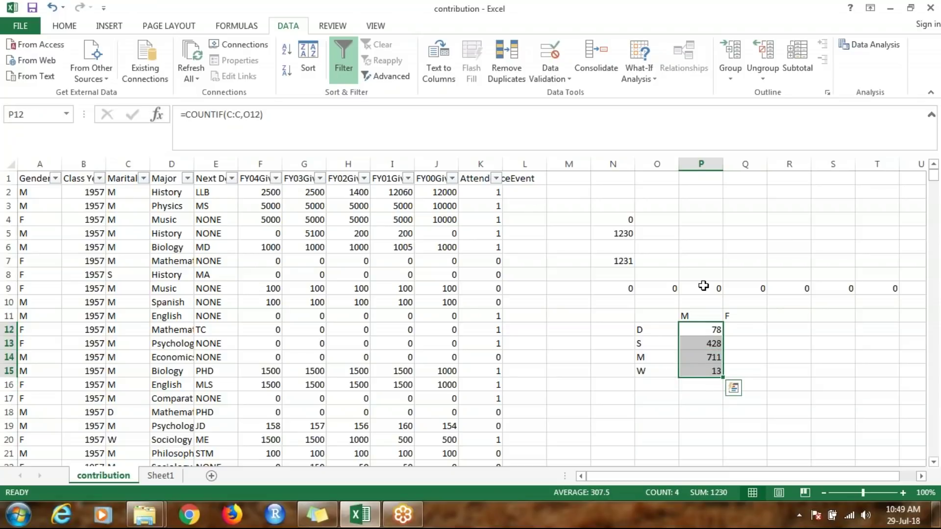
{"action": "key", "text": "Delete"}
Step: Start a COUNTIFS formula in P12 with column C as the first criteria range and O12 as its criterion
{"action": "key", "text": "Up"}
{"action": "key", "text": "Down"}
{"action": "type", "text": "=coun"}
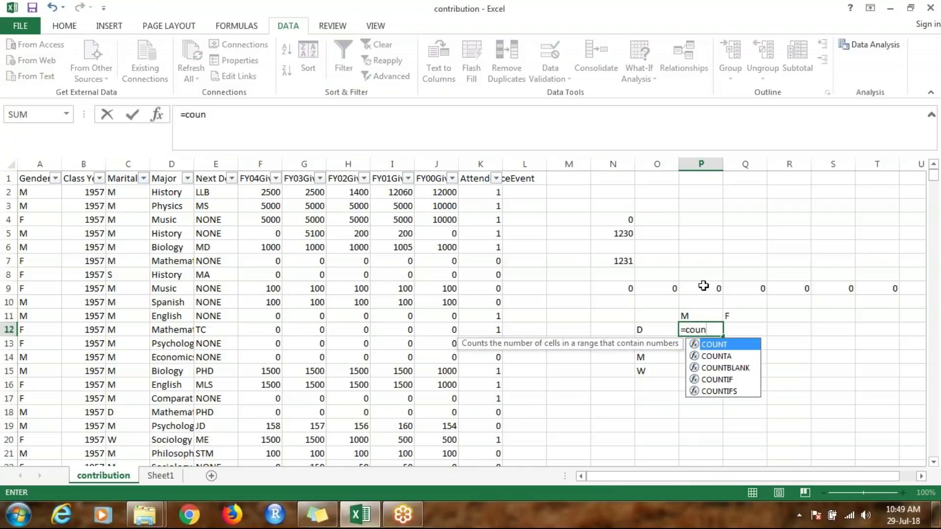
{"action": "key", "text": "Down"}
{"action": "key", "text": "Down"}
{"action": "key", "text": "Down"}
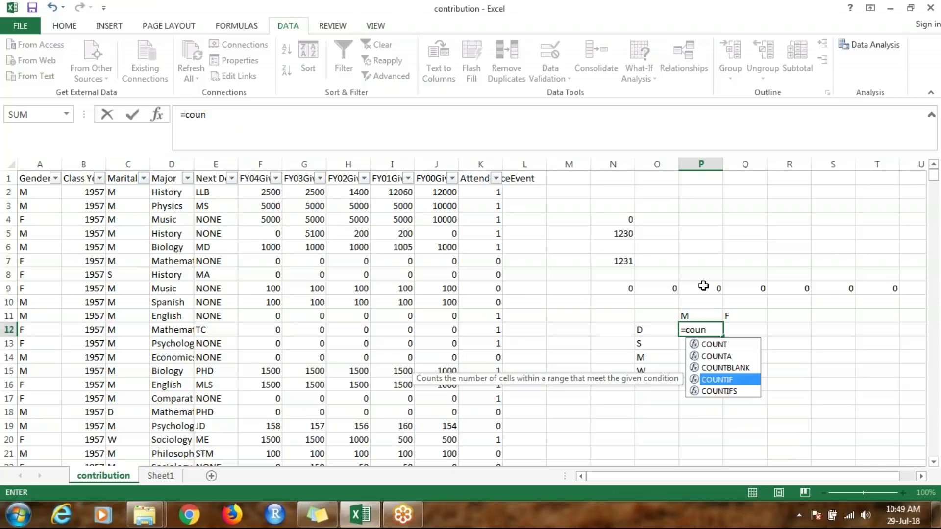
{"action": "key", "text": "Down"}
{"action": "key", "text": "Tab"}
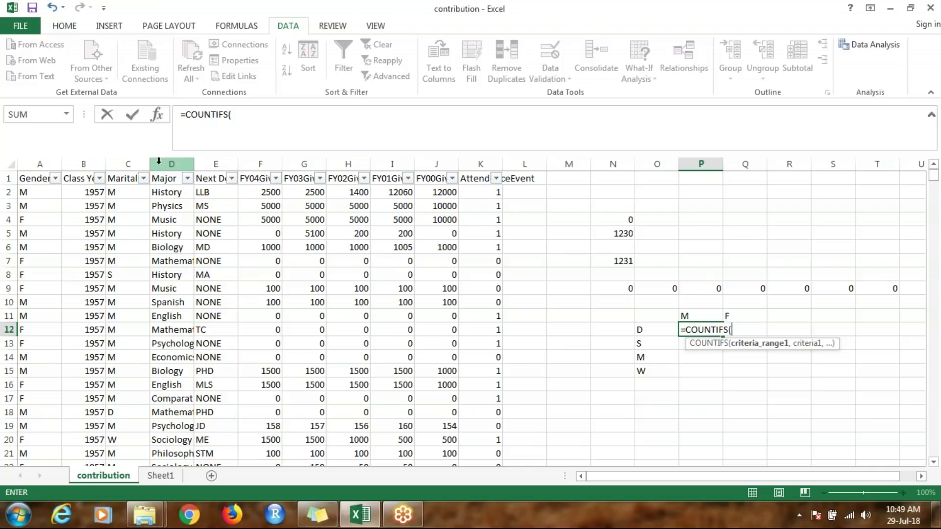
{"action": "left_click", "coordinate": [127, 164]}
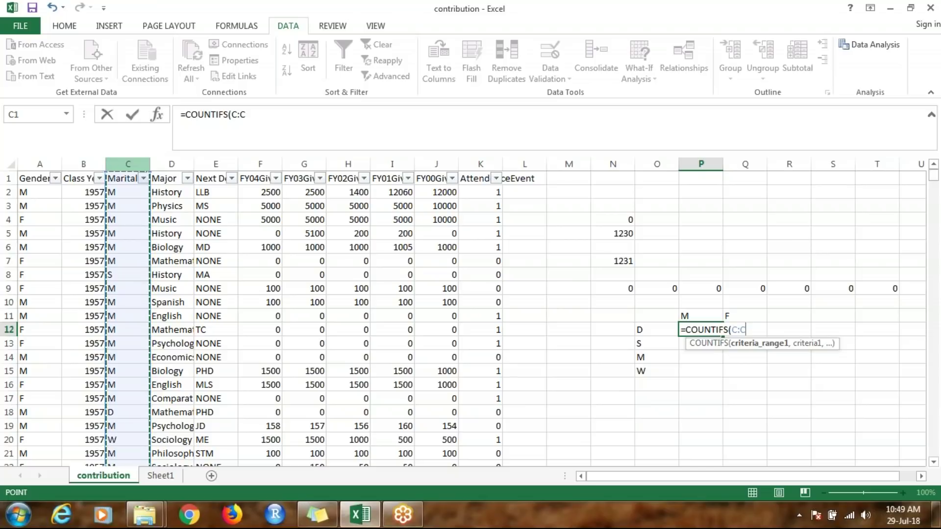
{"action": "type", "text": ","}
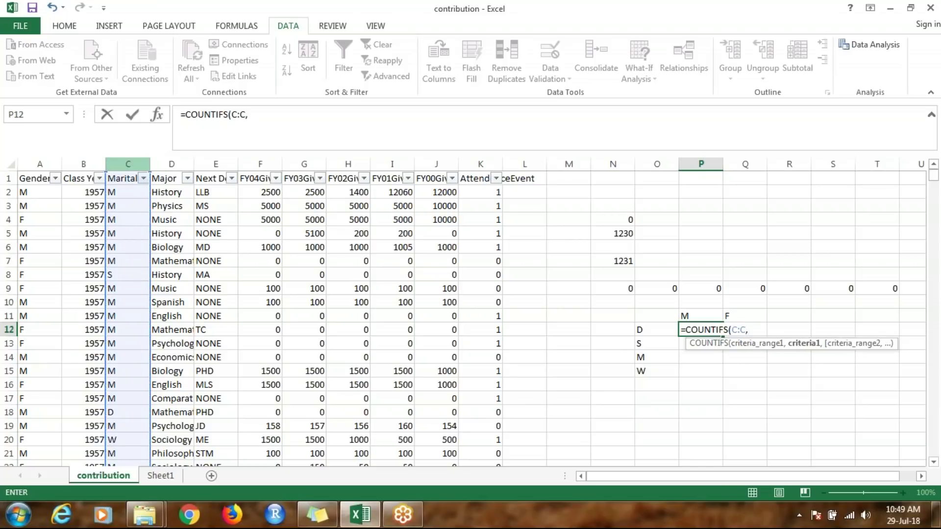
{"action": "left_click", "coordinate": [651, 330]}
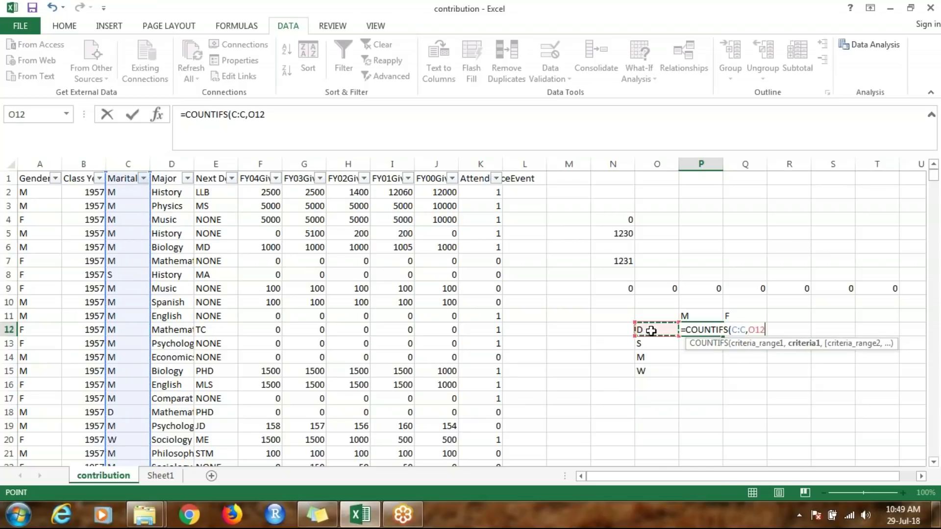
Step: Complete the COUNTIFS formula in P12 with column A as the second criteria range and P11 as its criterion
{"action": "type", "text": ","}
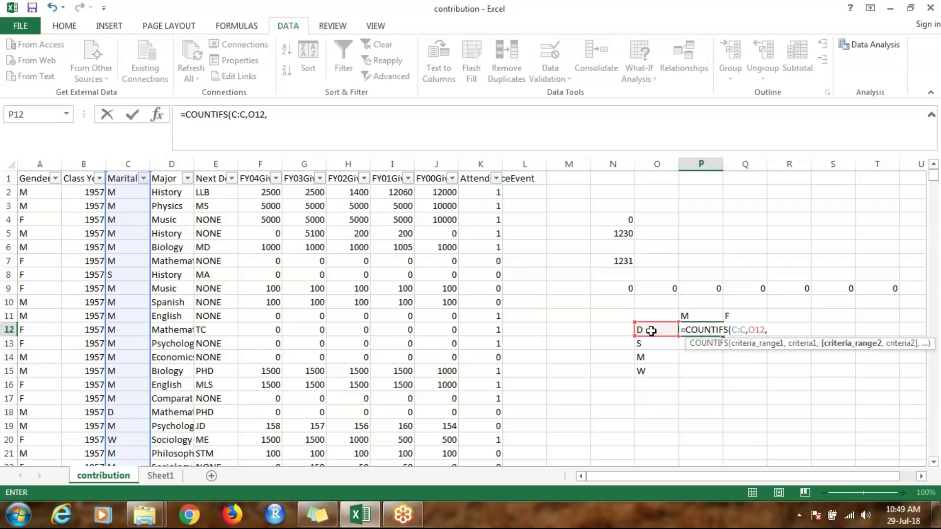
{"action": "left_click", "coordinate": [40, 163]}
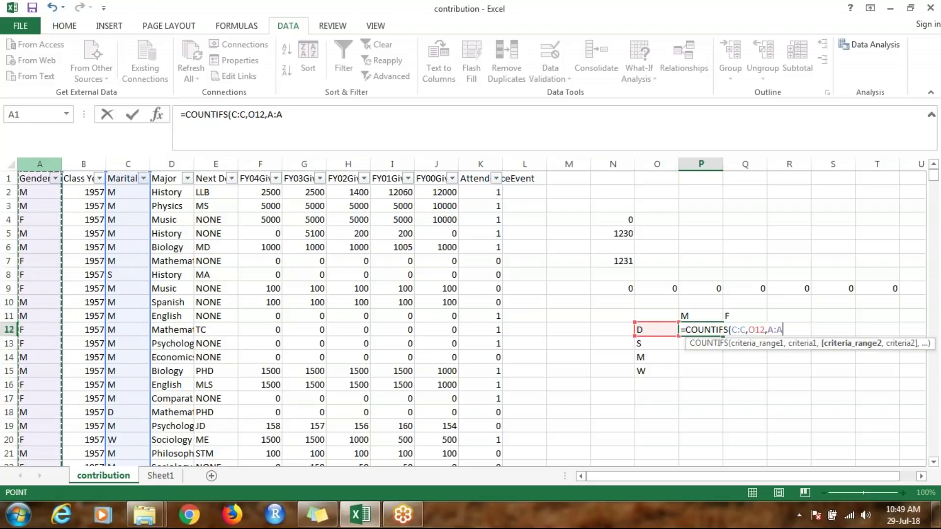
{"action": "type", "text": ","}
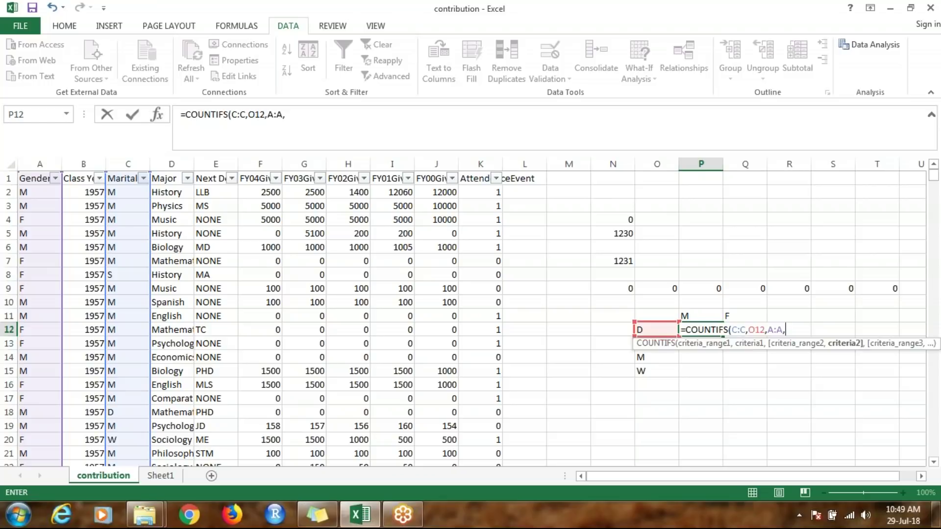
{"action": "left_click", "coordinate": [701, 317]}
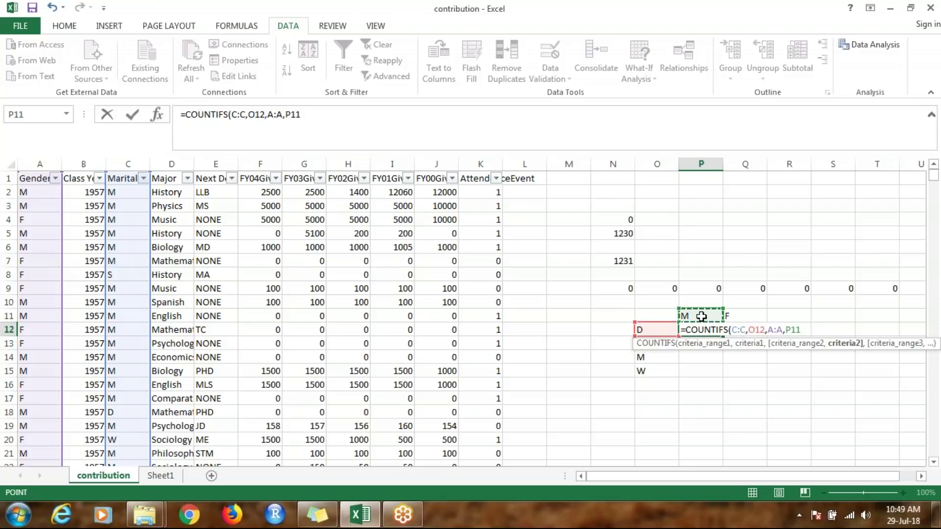
{"action": "type", "text": ")"}
{"action": "key", "text": "Return"}
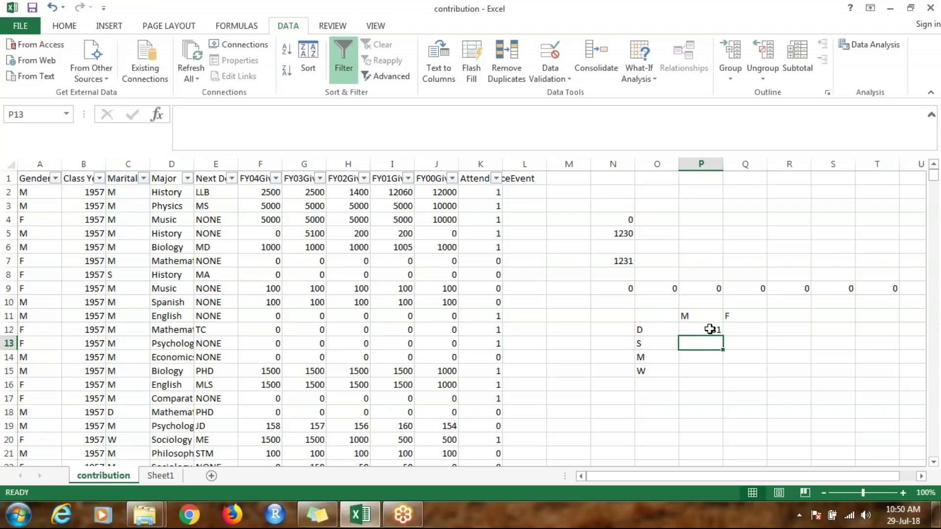
Step: Fill the COUNTIFS formula from P12 across P12:Q15 and check the references copied into Q12
{"action": "left_click", "coordinate": [710, 328]}
{"action": "left_click_drag", "start_coordinate": [724, 337], "coordinate": [769, 376]}
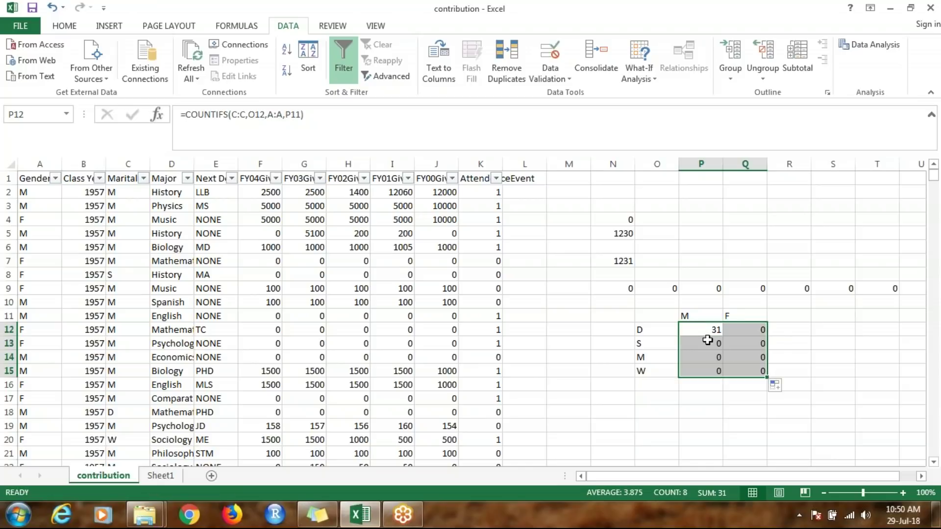
{"action": "left_click", "coordinate": [706, 334]}
{"action": "left_click", "coordinate": [719, 329]}
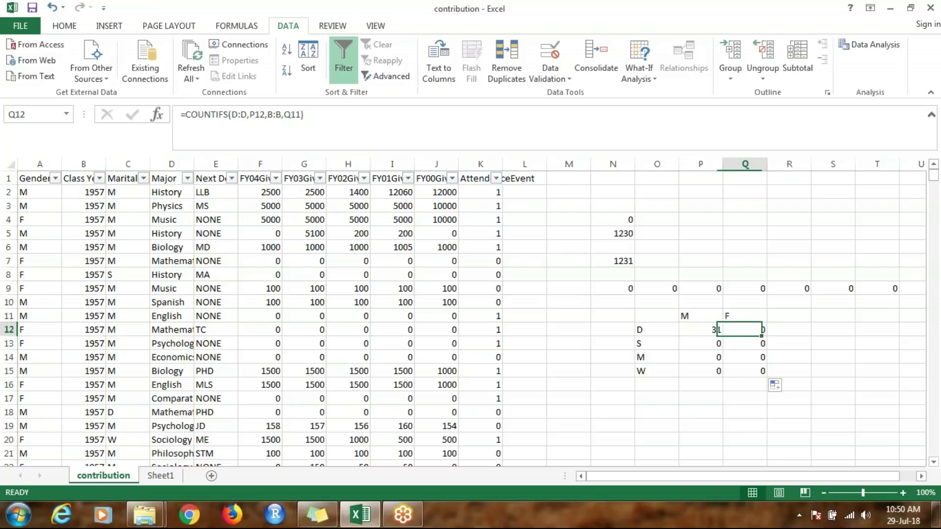
Step: Make both criteria ranges in the P12 formula absolute as $C:$C and $A:$A
{"action": "double_click", "coordinate": [680, 329]}
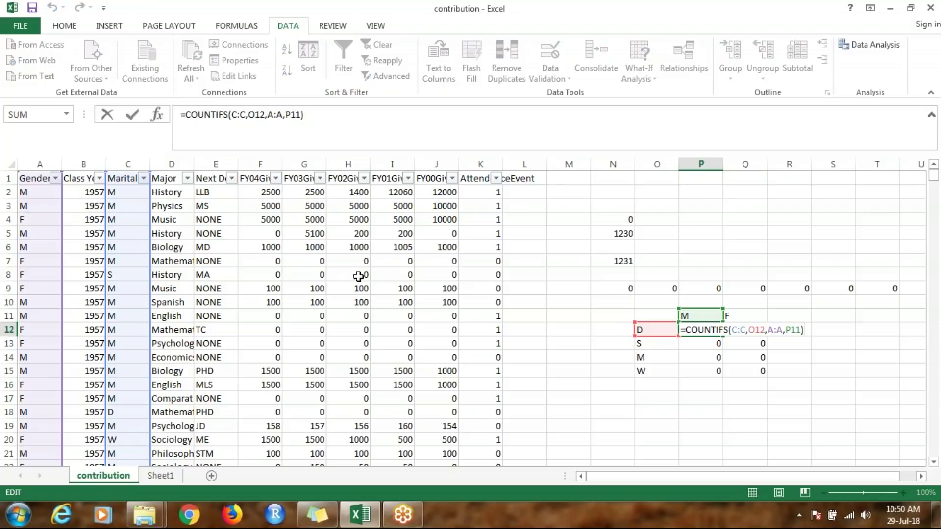
{"action": "left_click", "coordinate": [737, 331]}
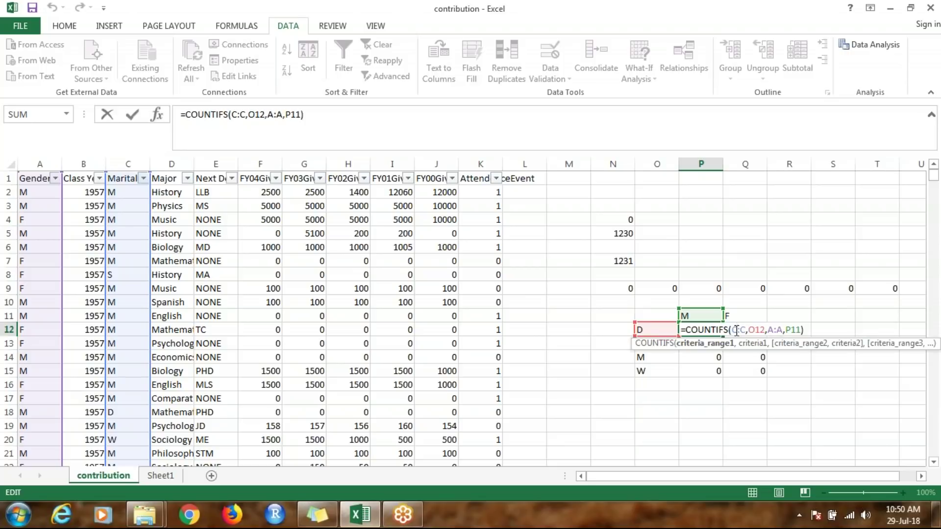
{"action": "key", "text": "F4"}
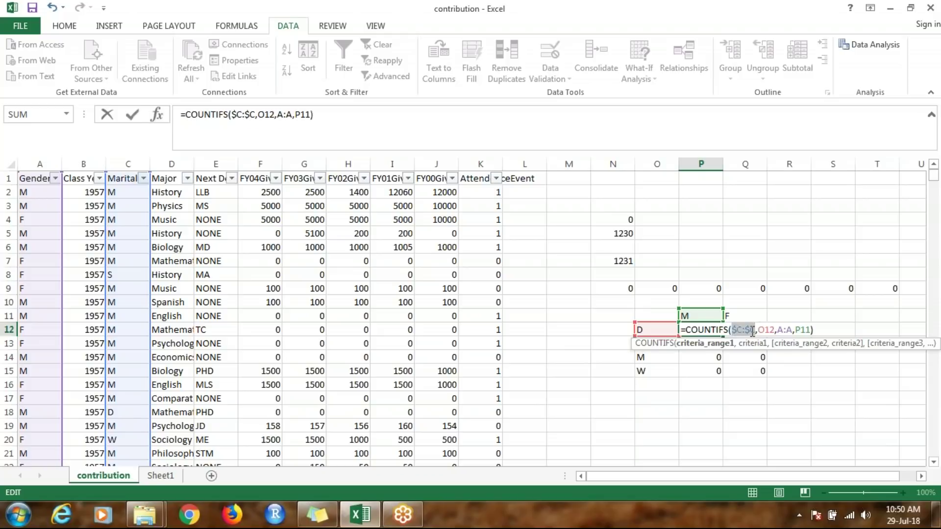
{"action": "left_click", "coordinate": [788, 331]}
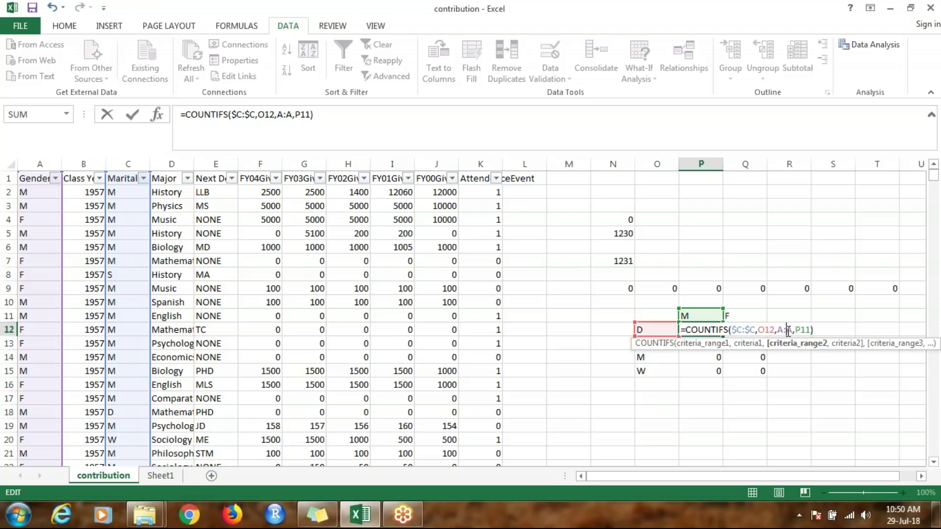
{"action": "key", "text": "F4"}
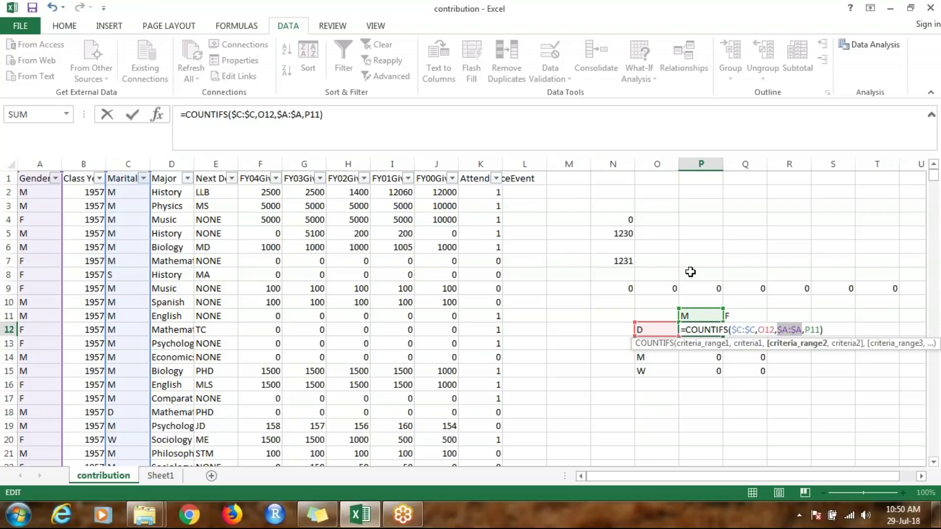
Step: Lock the rows of the two criteria in the P12 formula as O$12 and P$11
{"action": "left_click", "coordinate": [765, 330]}
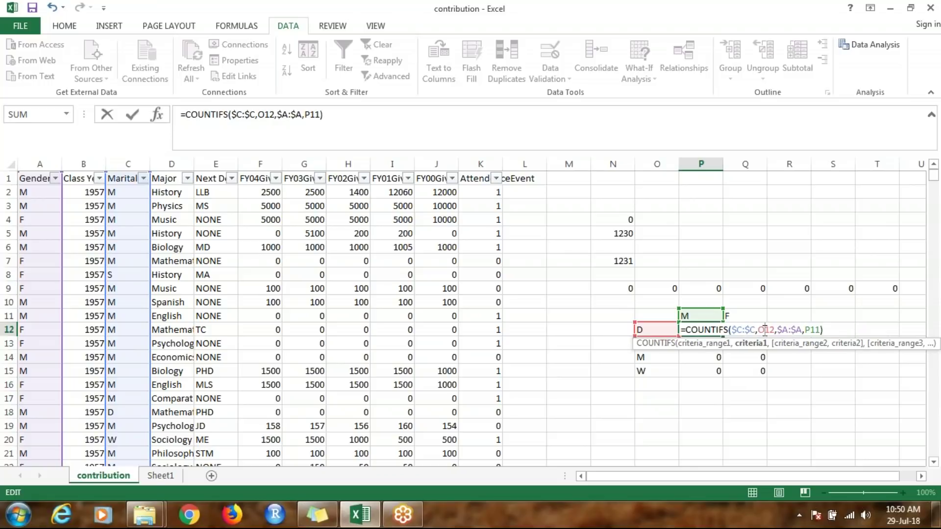
{"action": "key", "text": "F4"}
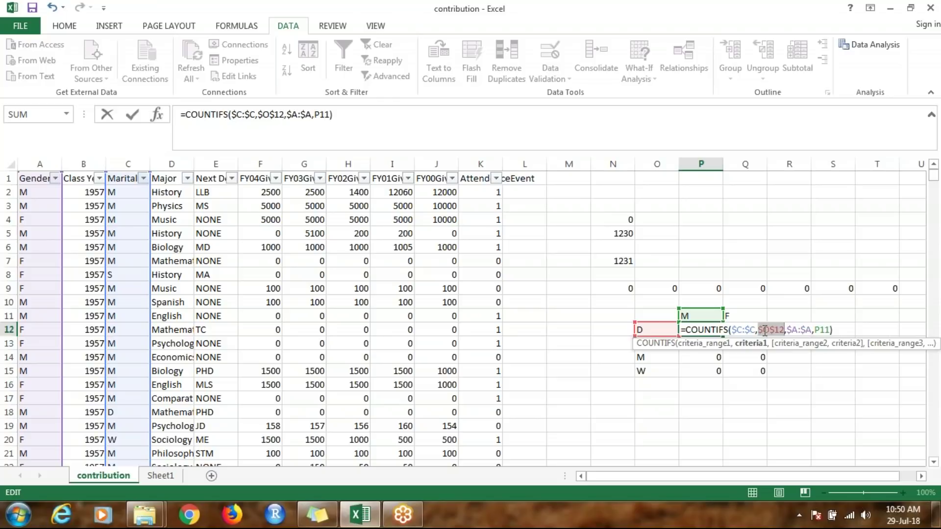
{"action": "key", "text": "F4"}
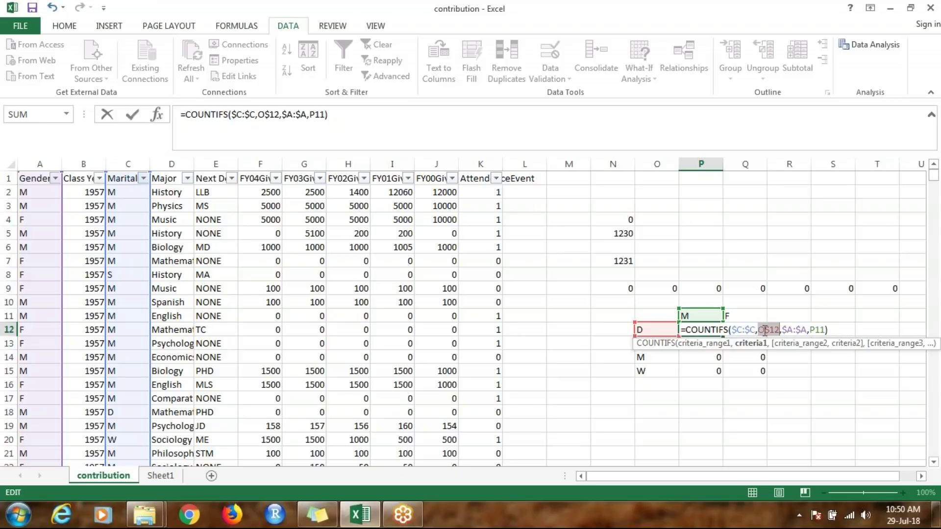
{"action": "left_click", "coordinate": [816, 329]}
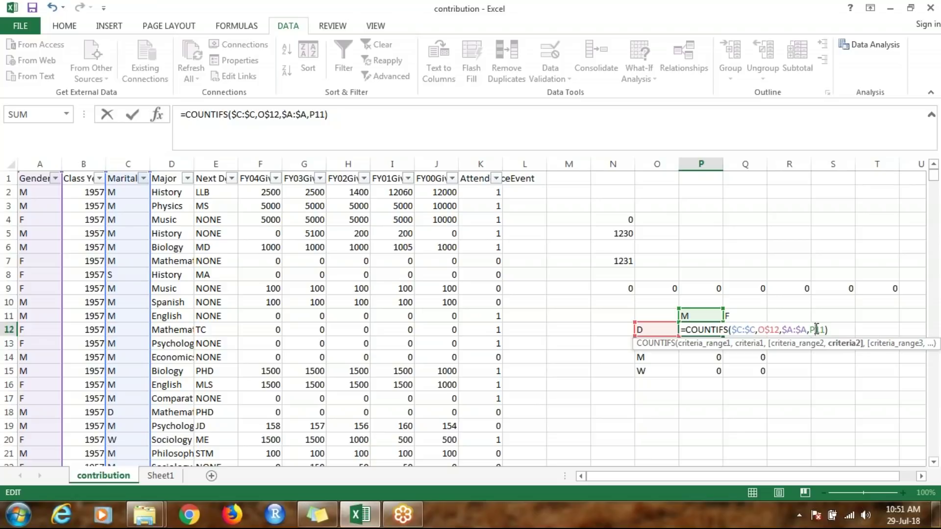
{"action": "double_click", "coordinate": [816, 329]}
{"action": "key", "text": "F4"}
{"action": "key", "text": "F4"}
{"action": "key", "text": "Return"}
Step: Refill P12:Q15 with the revised COUNTIFS formula from P12
{"action": "left_click", "coordinate": [718, 331]}
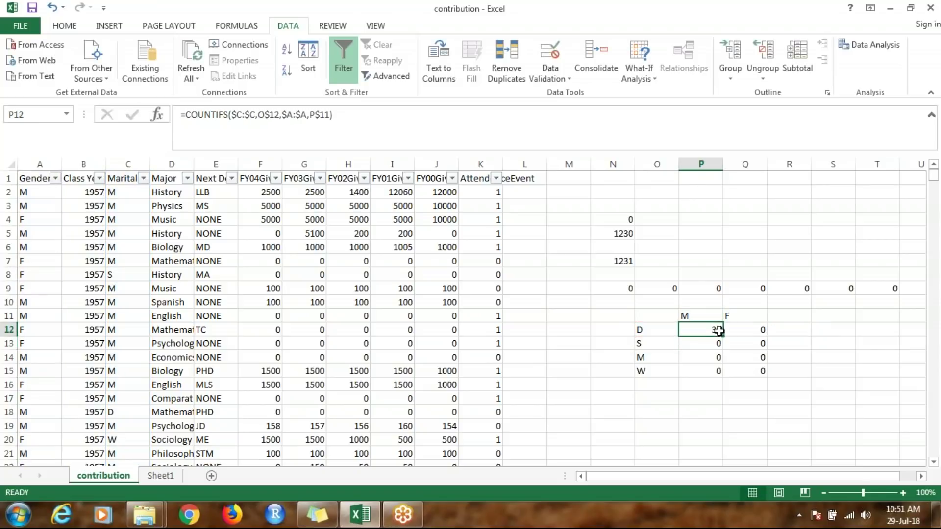
{"action": "left_click_drag", "start_coordinate": [718, 331], "coordinate": [773, 380]}
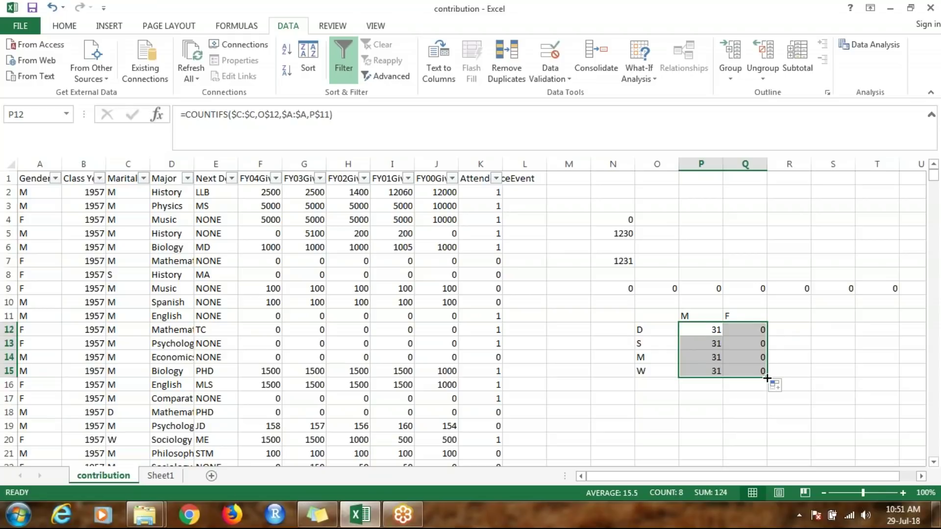
{"action": "left_click", "coordinate": [711, 345]}
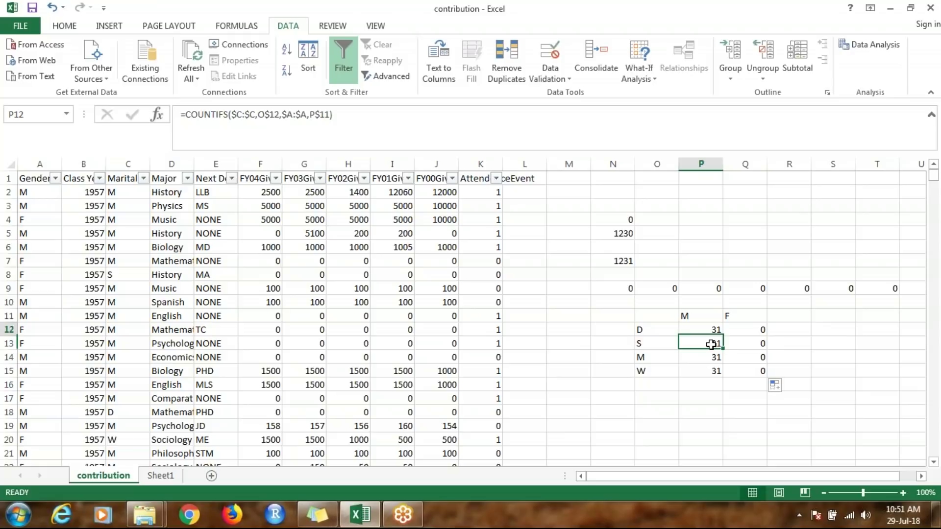
Step: Examine the cell references of the filled COUNTIFS formulas in column P and in Q12
{"action": "key", "text": "Up"}
{"action": "key", "text": "Down"}
{"action": "key", "text": "Down"}
{"action": "key", "text": "Down"}
{"action": "key", "text": "Up"}
{"action": "key", "text": "Up"}
{"action": "key", "text": "Right"}
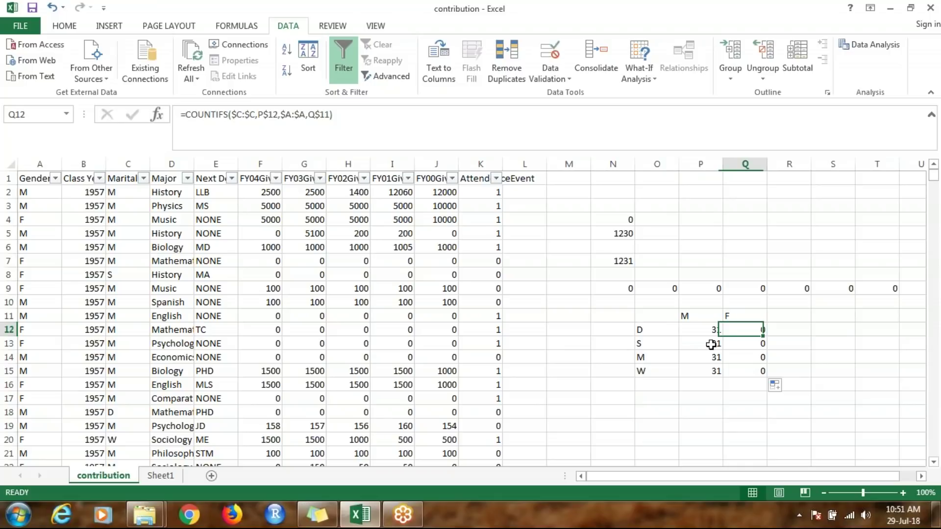
{"action": "key", "text": "Left"}
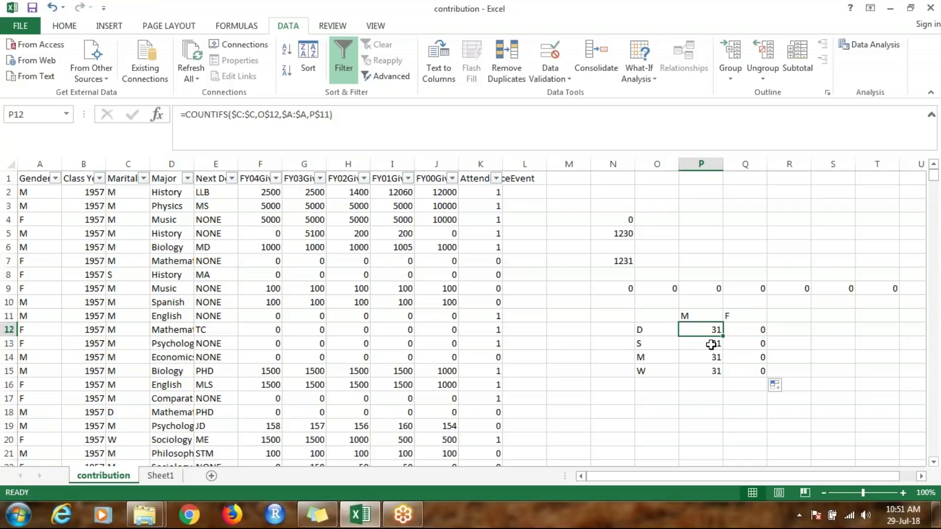
{"action": "key", "text": "F2"}
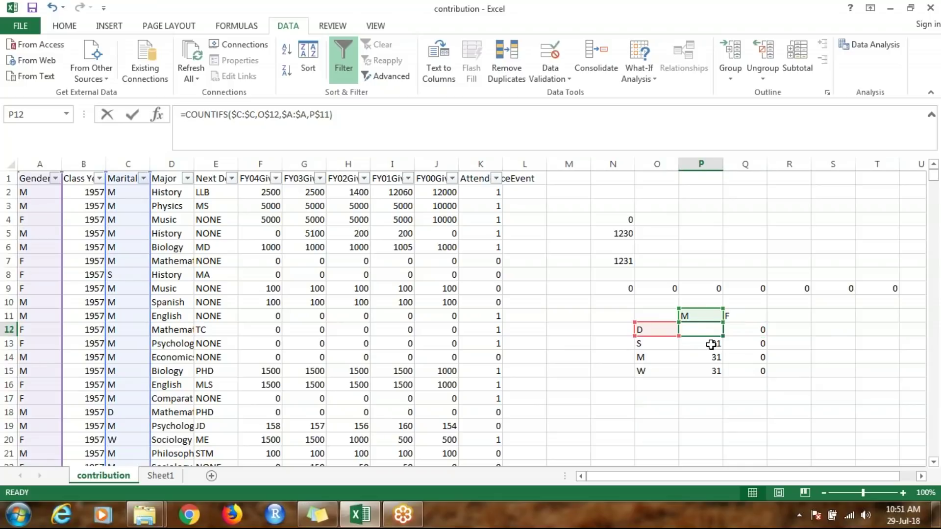
{"action": "key", "text": "F2"}
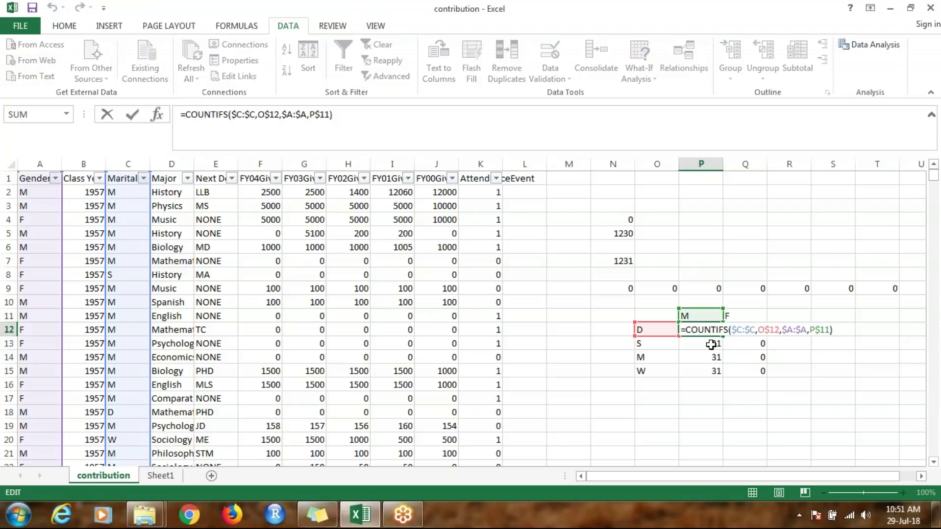
{"action": "key", "text": "Tab"}
Step: Change the first criterion in the Q12 COUNTIFS formula to $O12, locking only its column
{"action": "key", "text": "F2"}
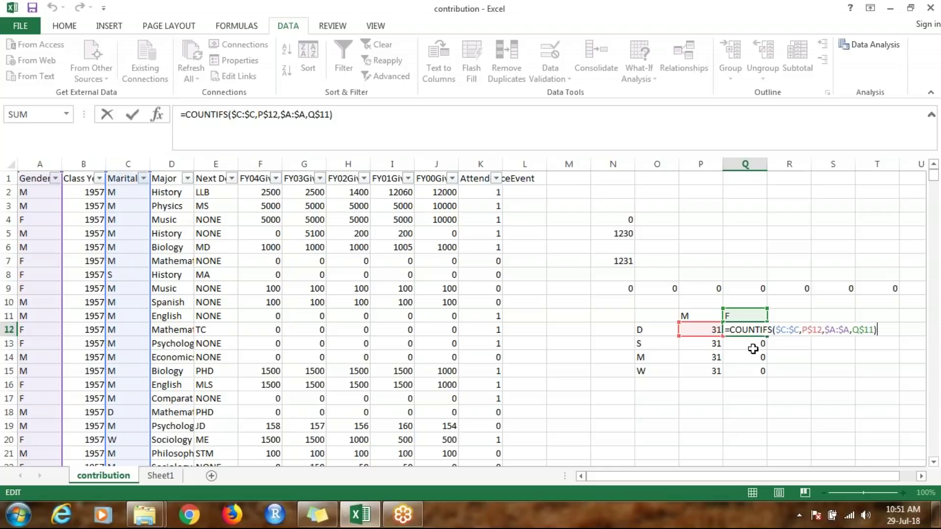
{"action": "left_click", "coordinate": [814, 331]}
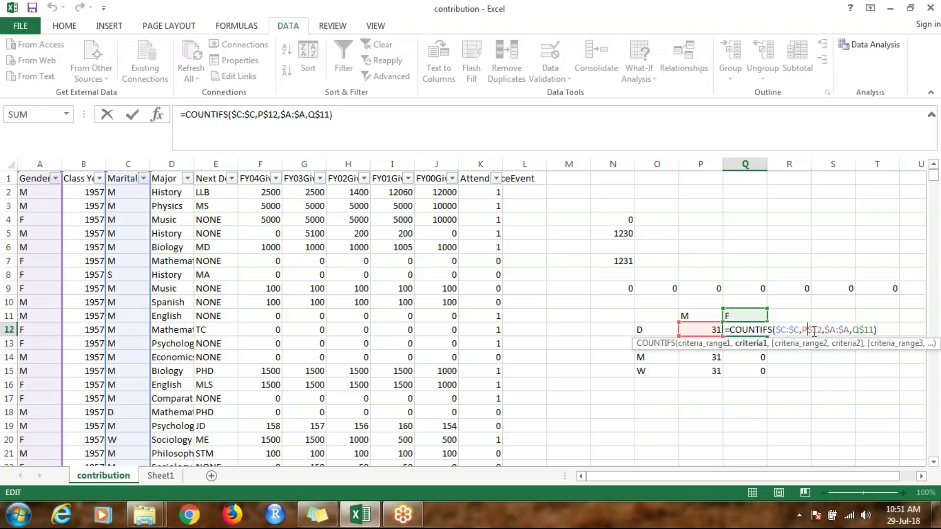
{"action": "key", "text": "BackSpace"}
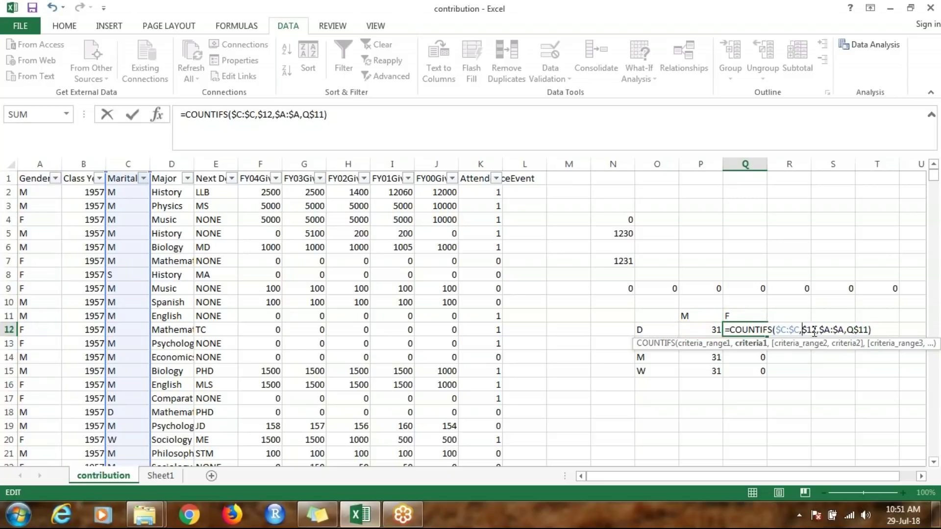
{"action": "left_click", "coordinate": [813, 331]}
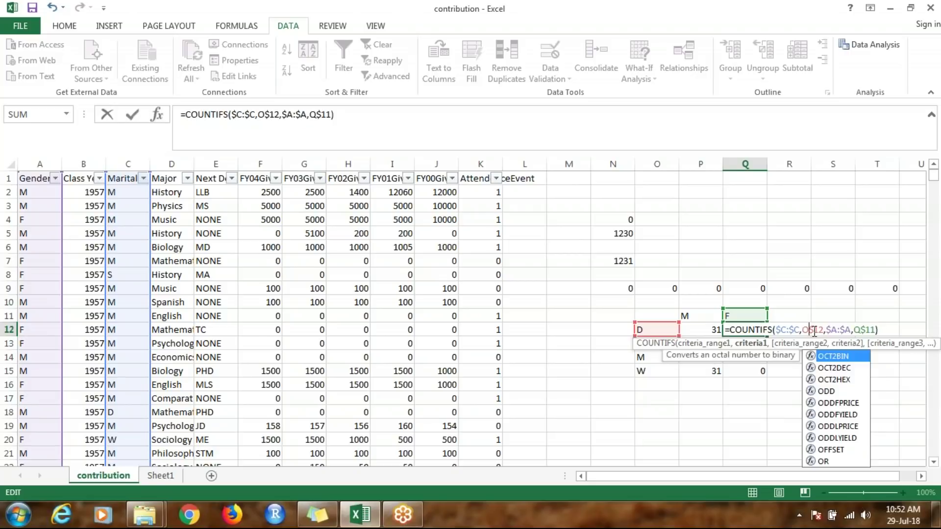
{"action": "key", "text": "F4"}
{"action": "key", "text": "F4"}
{"action": "key", "text": "F4"}
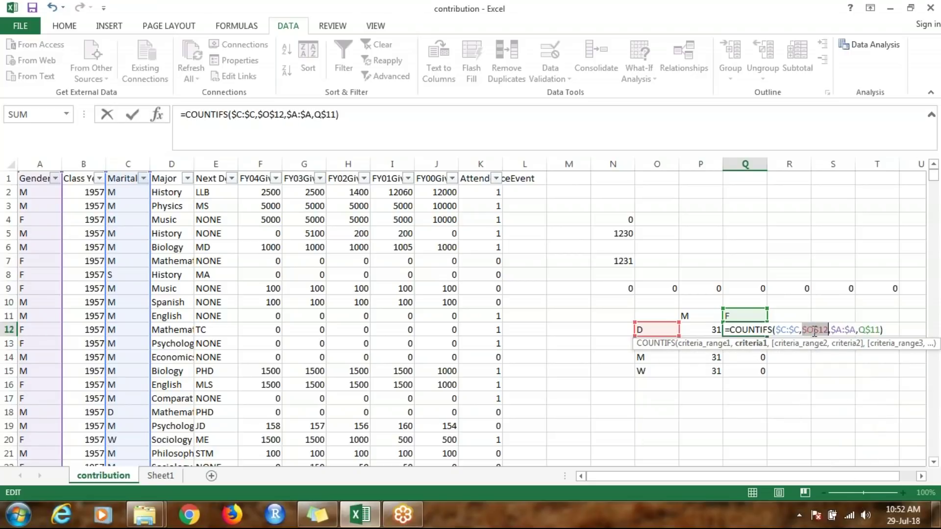
{"action": "key", "text": "F4"}
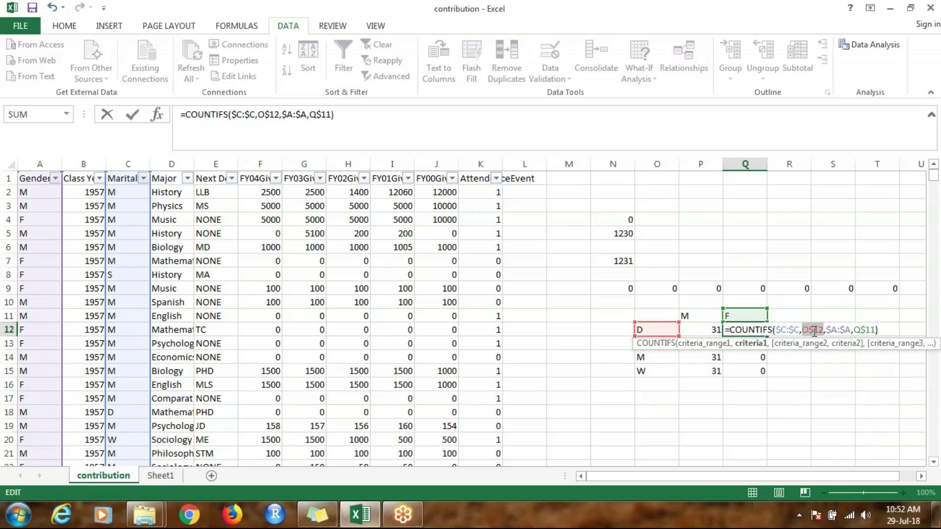
{"action": "key", "text": "F4"}
{"action": "key", "text": "Return"}
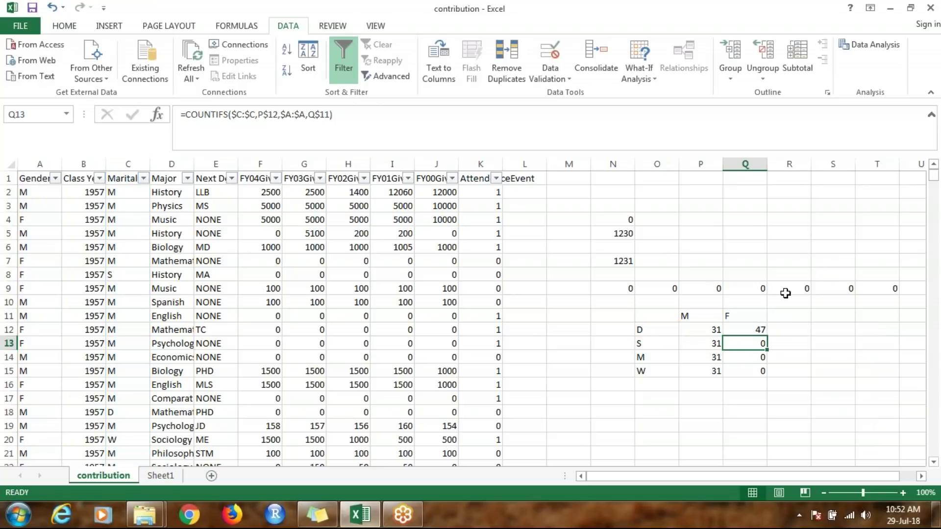
Step: Fill the Q12 formula down to Q15 and inspect the references in Q15
{"action": "left_click", "coordinate": [738, 329]}
{"action": "left_click_drag", "start_coordinate": [767, 339], "coordinate": [763, 372]}
{"action": "double_click", "coordinate": [763, 371]}
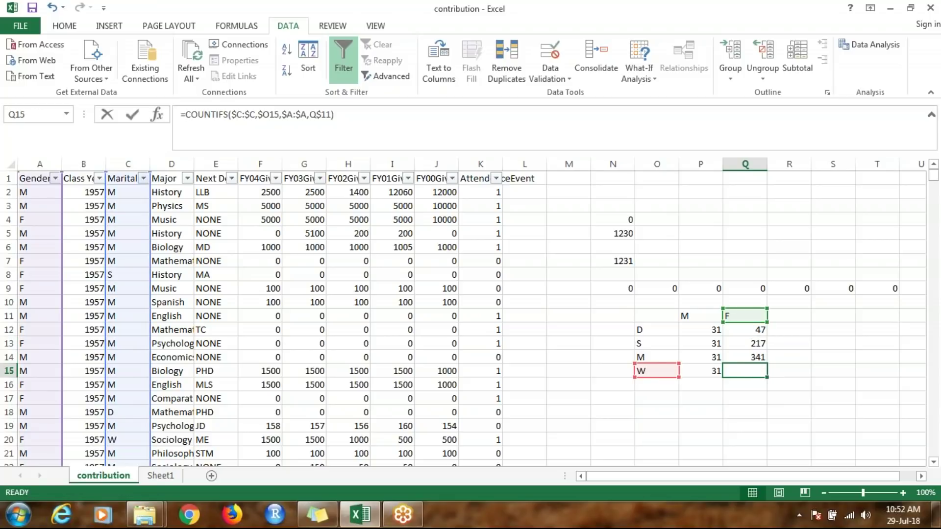
Step: Check the P13 references and change the first criterion in the P12 COUNTIFS formula to $O12
{"action": "double_click", "coordinate": [715, 347]}
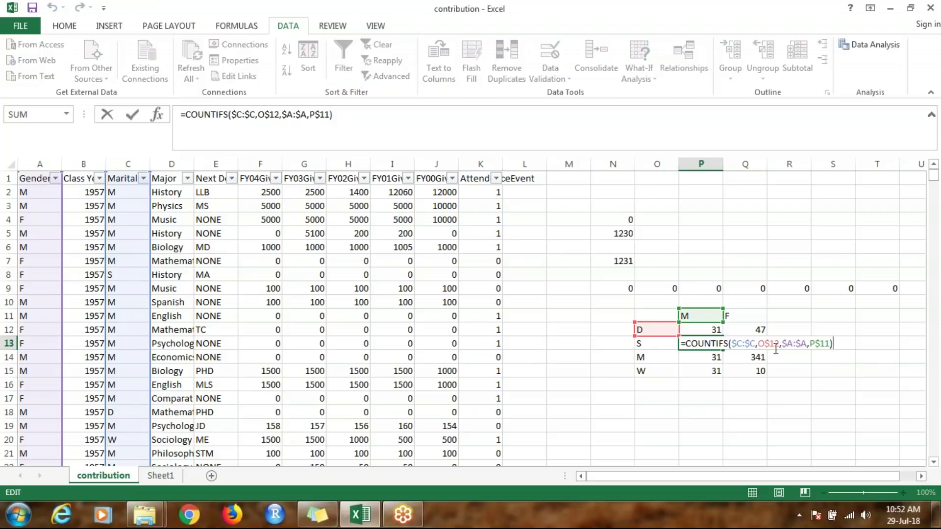
{"action": "double_click", "coordinate": [711, 328]}
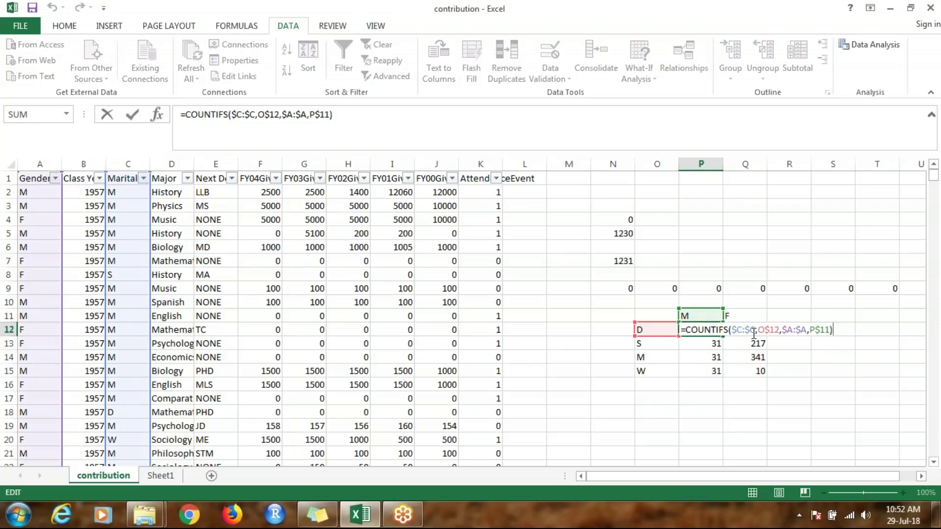
{"action": "left_click", "coordinate": [770, 330]}
{"action": "key", "text": "F4"}
{"action": "key", "text": "F4"}
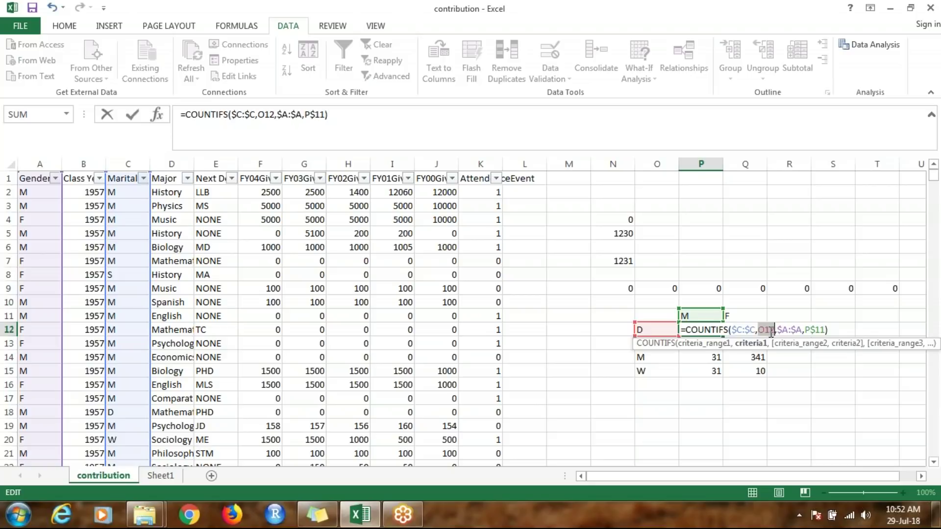
{"action": "key", "text": "F4"}
{"action": "key", "text": "F4"}
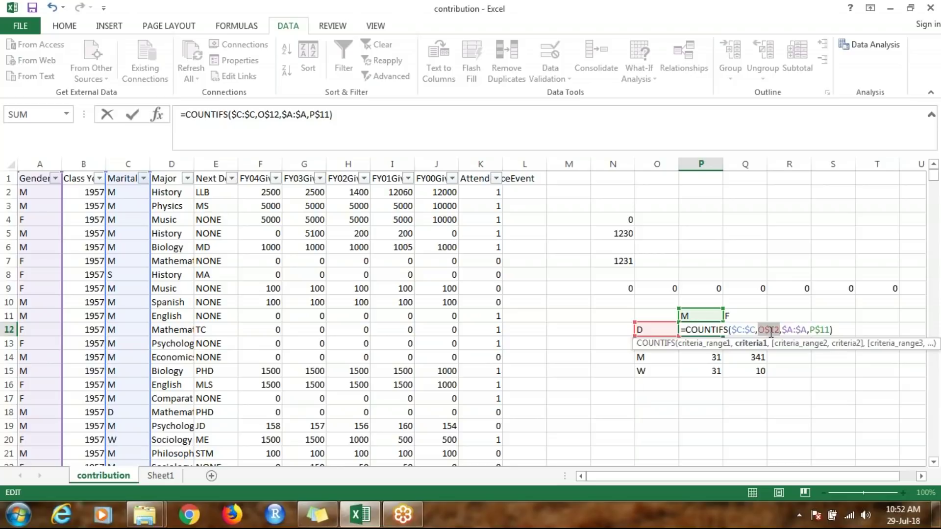
{"action": "key", "text": "F4"}
{"action": "key", "text": "Return"}
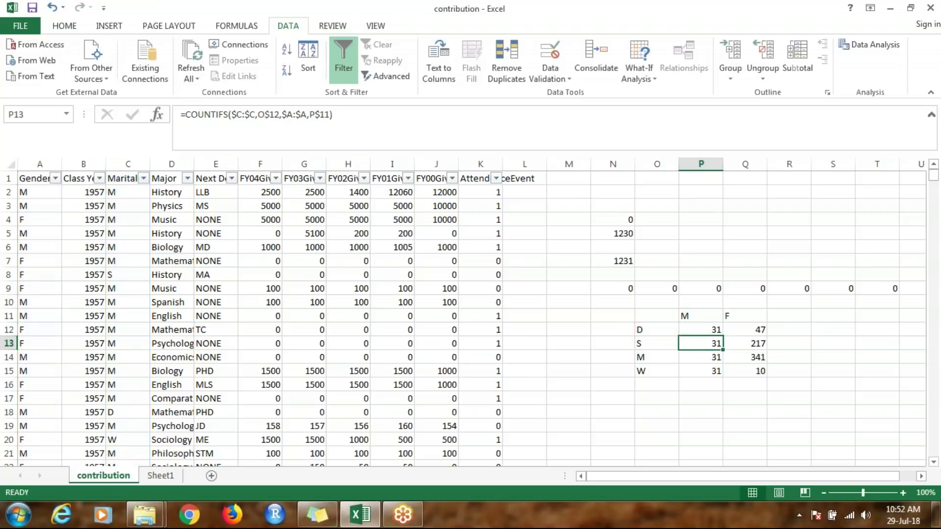
Step: Refill the cross-table P12:Q15 with the corrected COUNTIFS formula from P12
{"action": "left_click", "coordinate": [712, 330]}
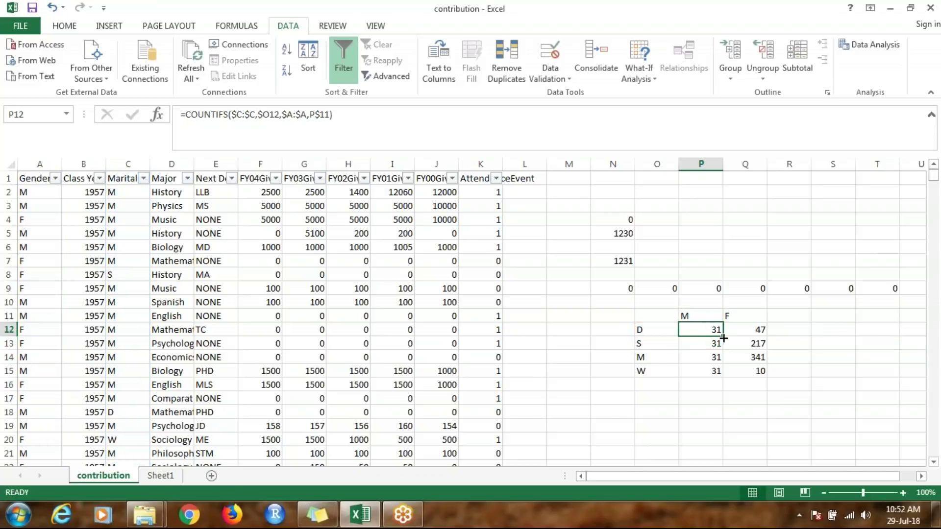
{"action": "left_click_drag", "start_coordinate": [724, 347], "coordinate": [745, 371]}
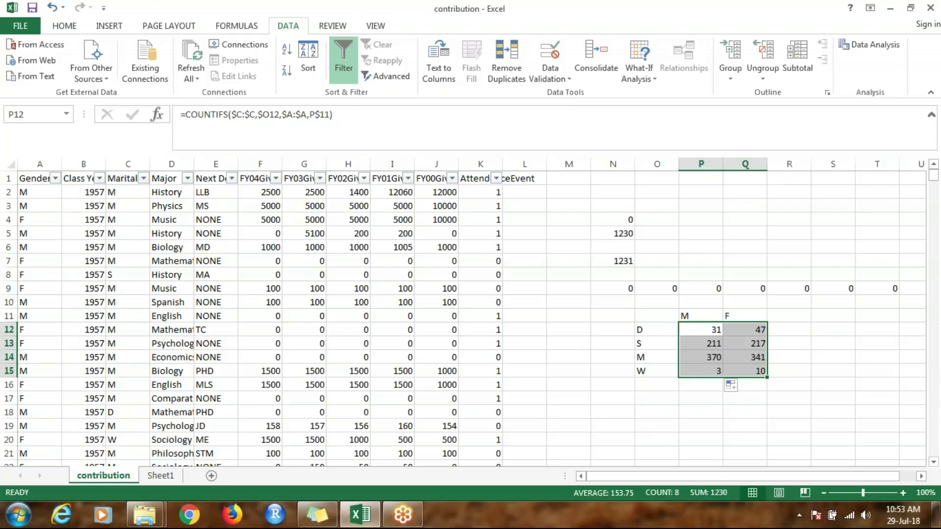
{"action": "left_click", "coordinate": [507, 19]}
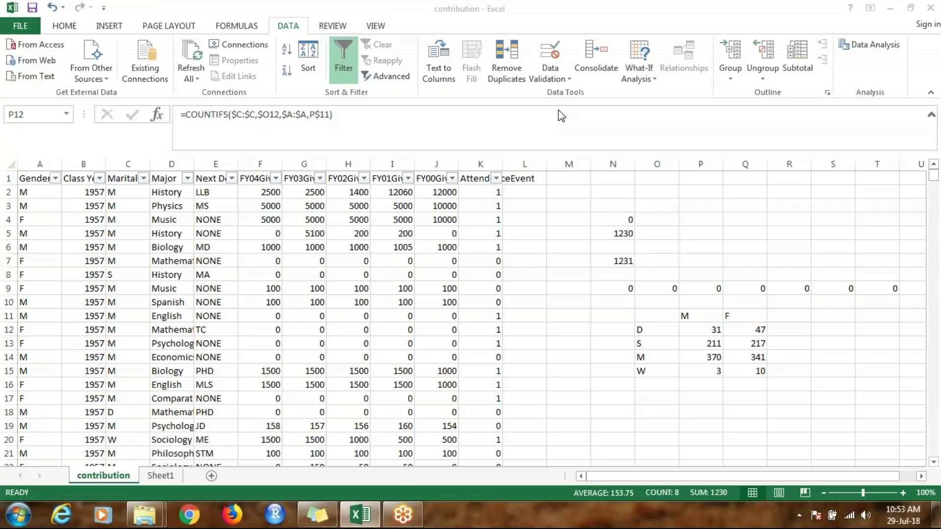
{"action": "left_click", "coordinate": [704, 350]}
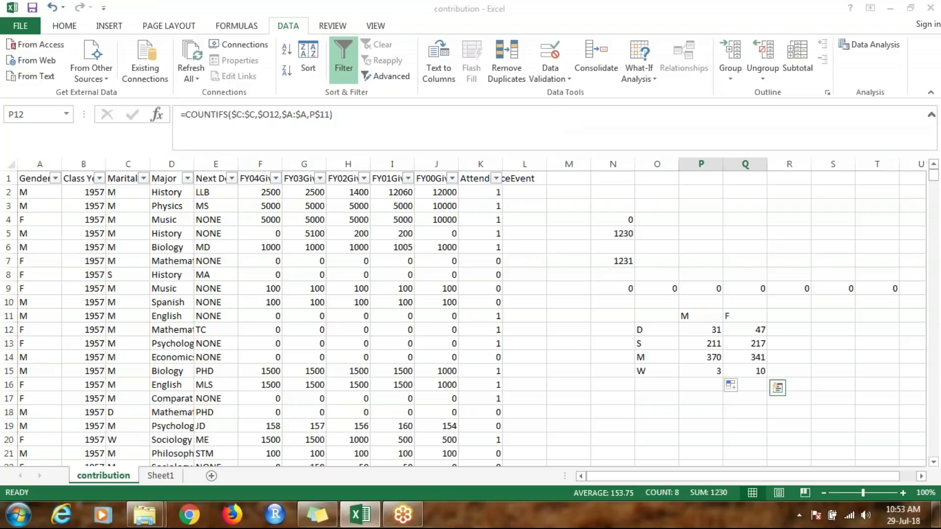
{"action": "left_click", "coordinate": [667, 330]}
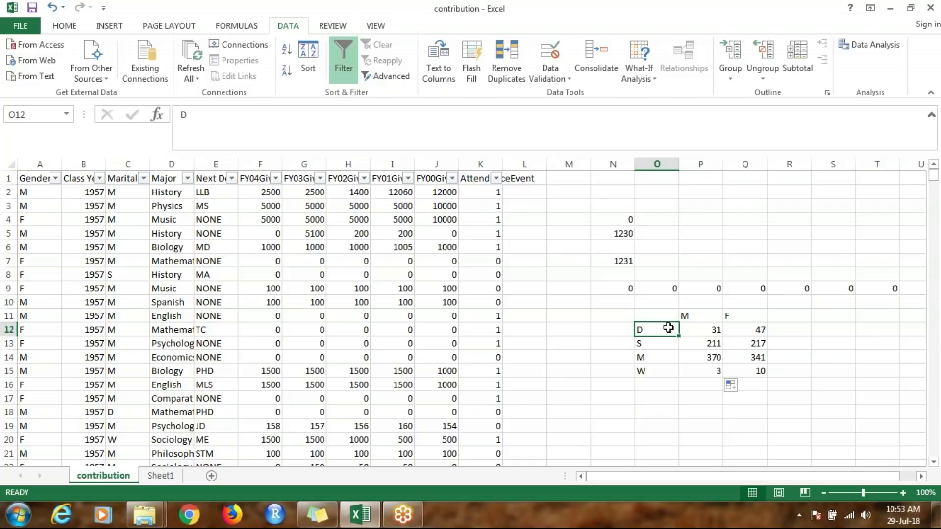
{"action": "key", "text": "Escape"}
Step: On Sheet1, enter "sumifs" in B6 beside the sumif entry
{"action": "key", "text": "ctrl+Page_Down"}
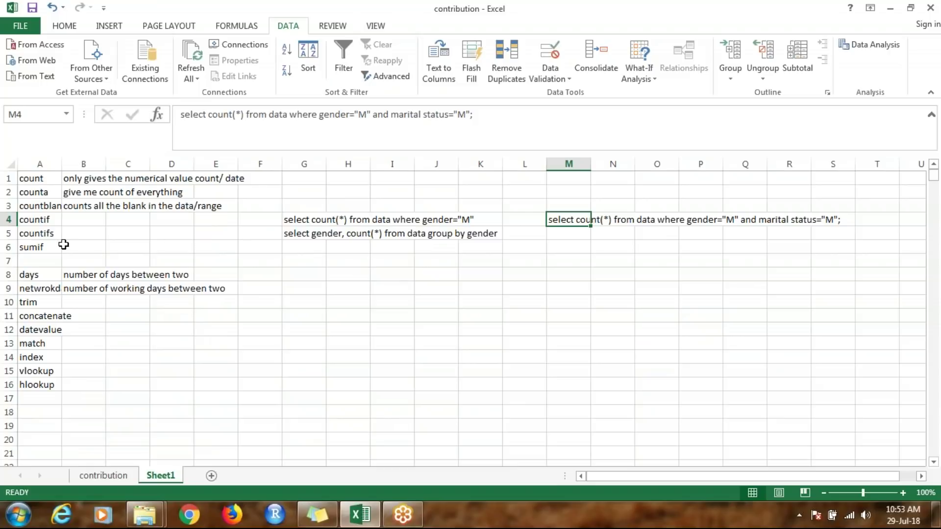
{"action": "left_click", "coordinate": [70, 250]}
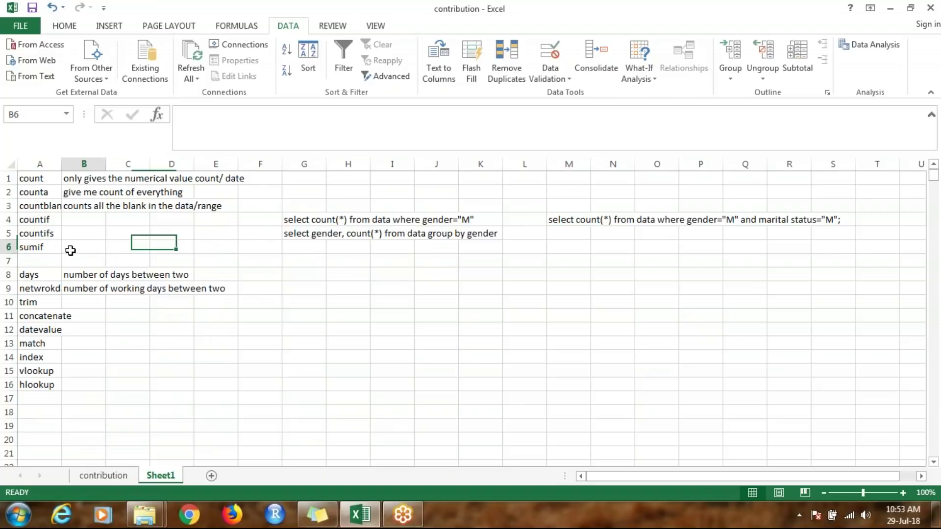
{"action": "type", "text": "sumifs"}
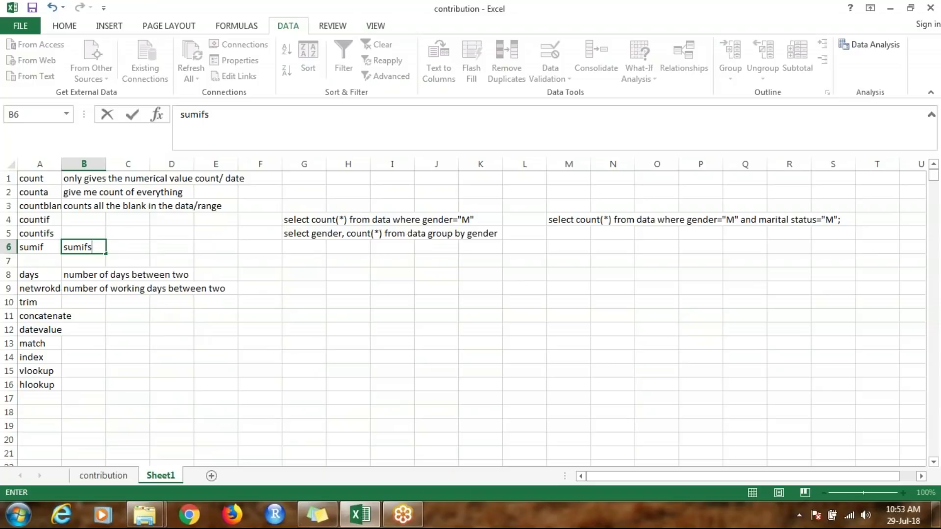
{"action": "key", "text": "Return"}
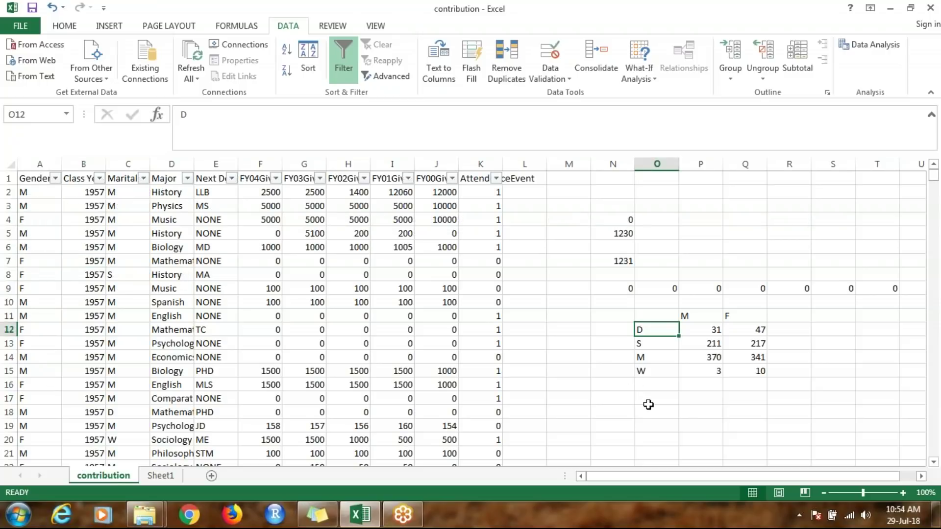
Step: On the contribution sheet, enter the gender labels M in O18 and F in O19
{"action": "left_click", "coordinate": [651, 410]}
{"action": "double_click", "coordinate": [651, 411]}
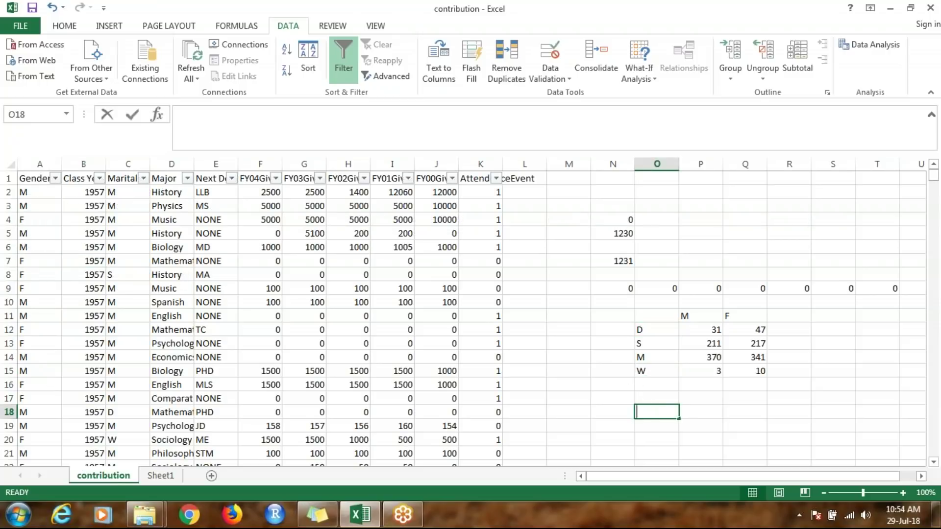
{"action": "type", "text": "M"}
{"action": "key", "text": "Return"}
{"action": "type", "text": "F"}
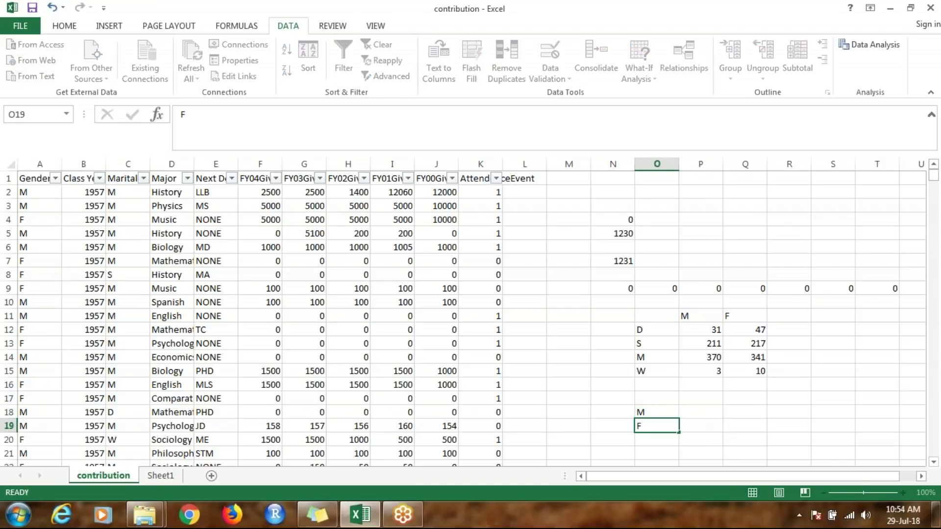
{"action": "key", "text": "Return"}
Step: Enter =SUMIF(A:A,O18,F:F) in P18 to total the FY04 giving for gender M
{"action": "left_click", "coordinate": [693, 410]}
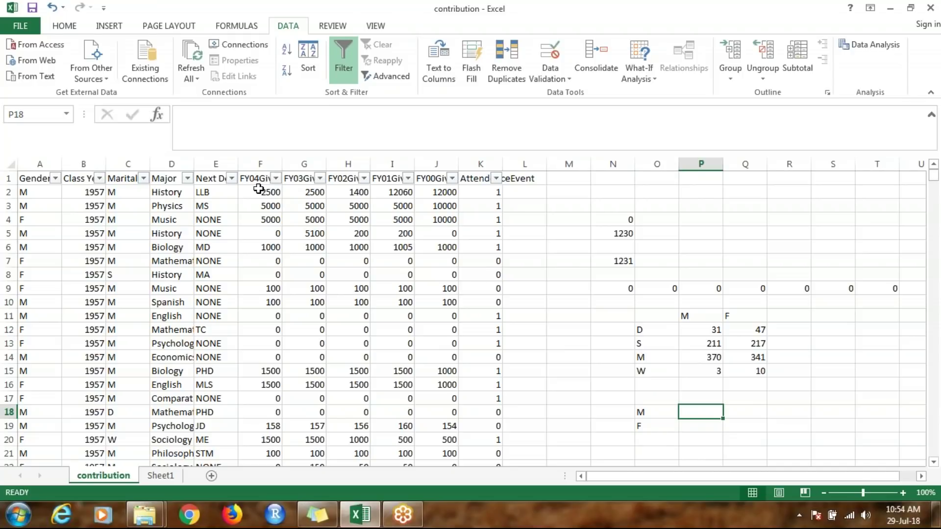
{"action": "type", "text": "="}
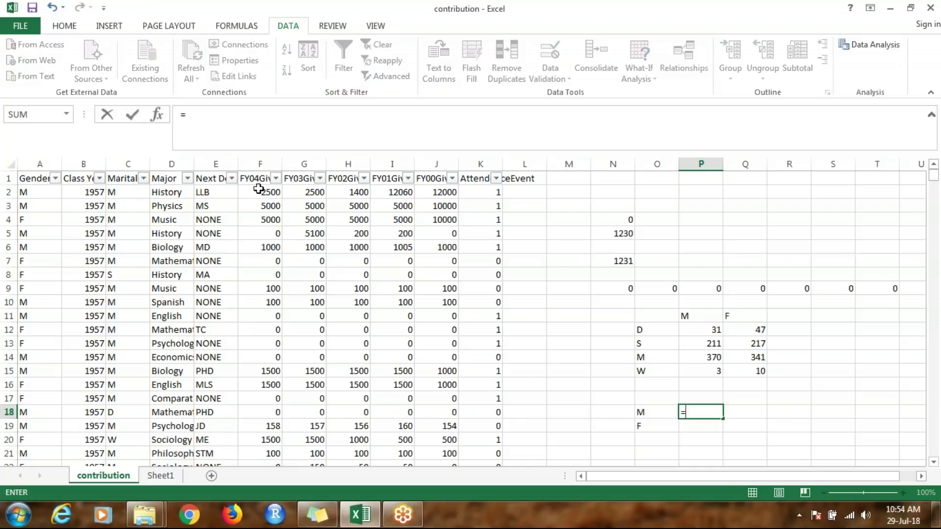
{"action": "type", "text": "sum"}
{"action": "key", "text": "Down"}
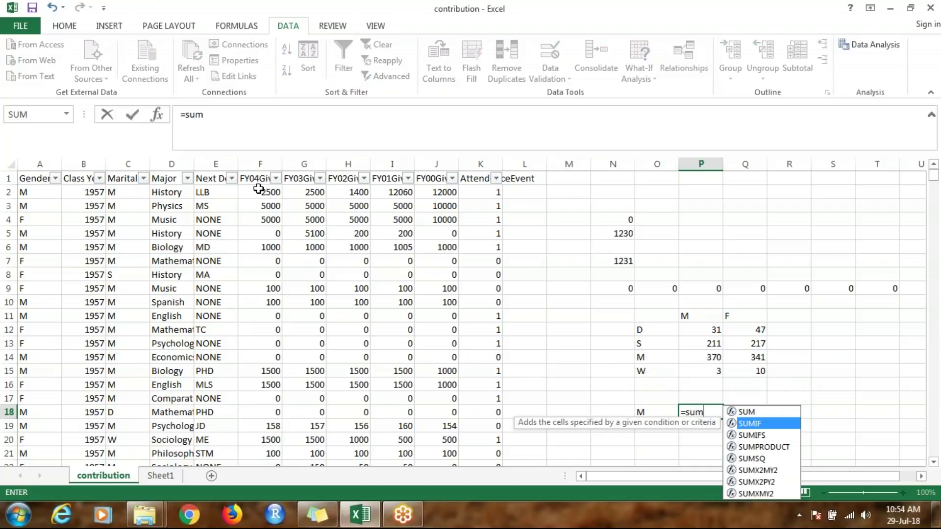
{"action": "key", "text": "Tab"}
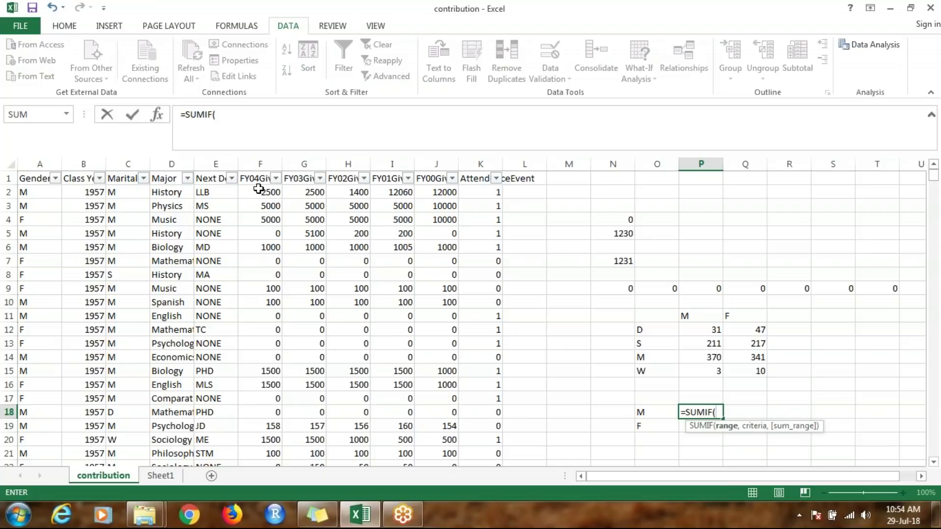
{"action": "left_click", "coordinate": [43, 160]}
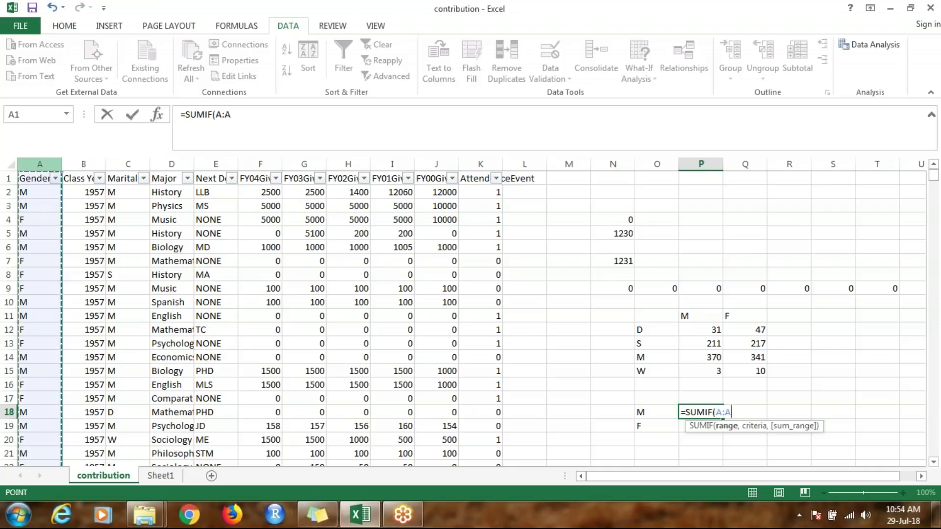
{"action": "type", "text": ","}
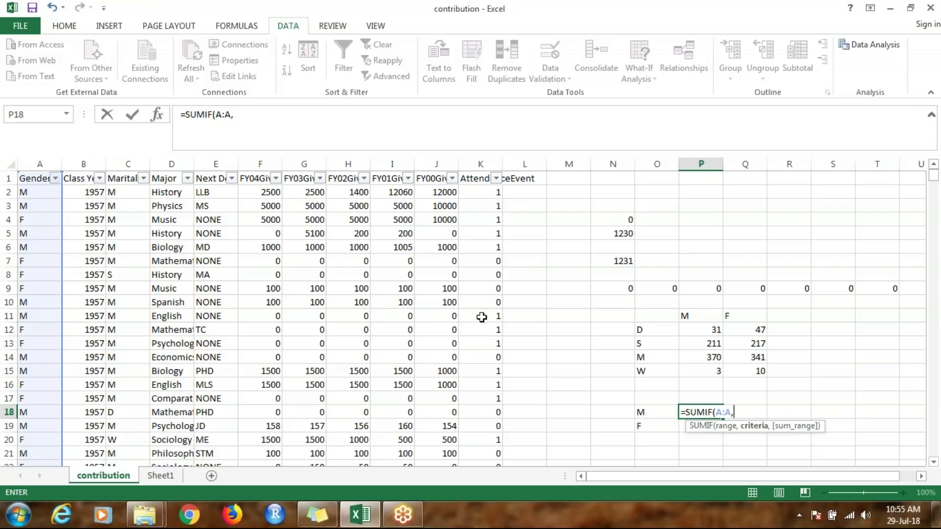
{"action": "left_click", "coordinate": [658, 413]}
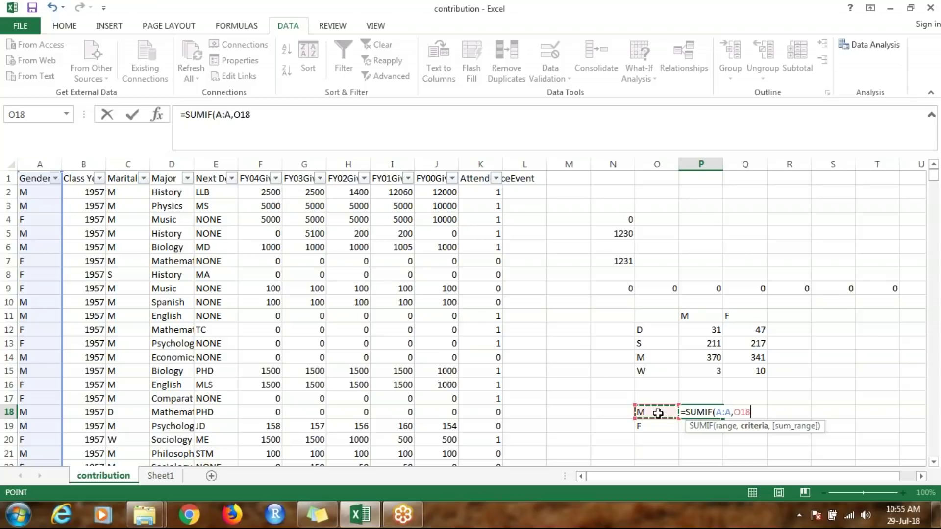
{"action": "type", "text": ","}
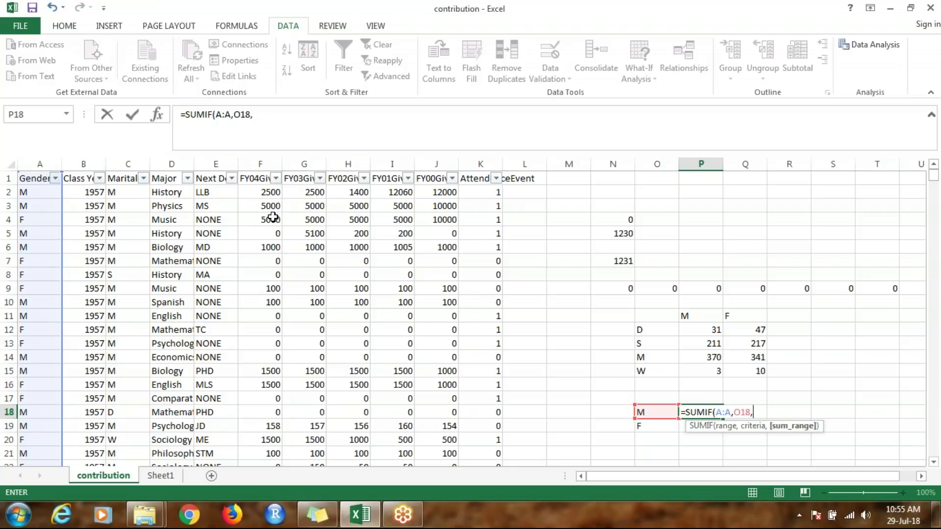
{"action": "left_click", "coordinate": [264, 163]}
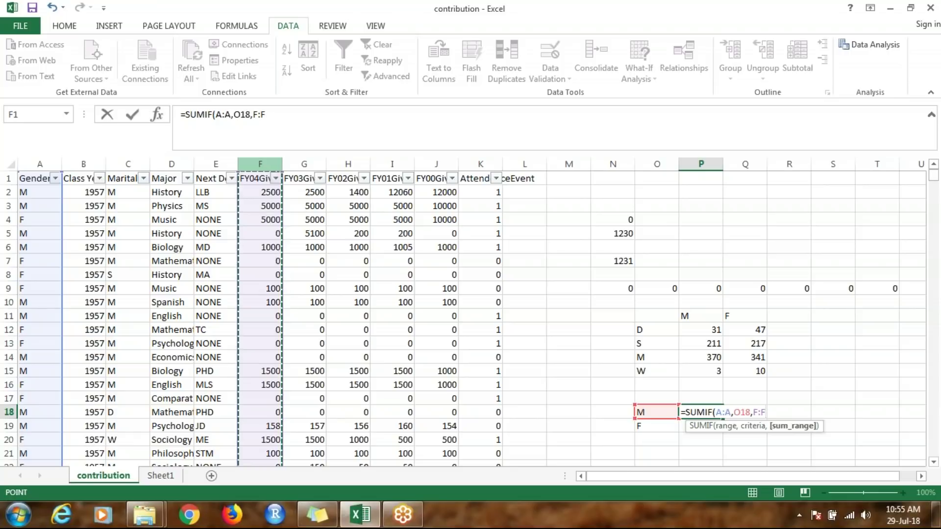
{"action": "type", "text": ")"}
{"action": "key", "text": "Return"}
Step: Fill the SUMIF formula from P18 down to P19 for gender F
{"action": "left_click", "coordinate": [710, 409]}
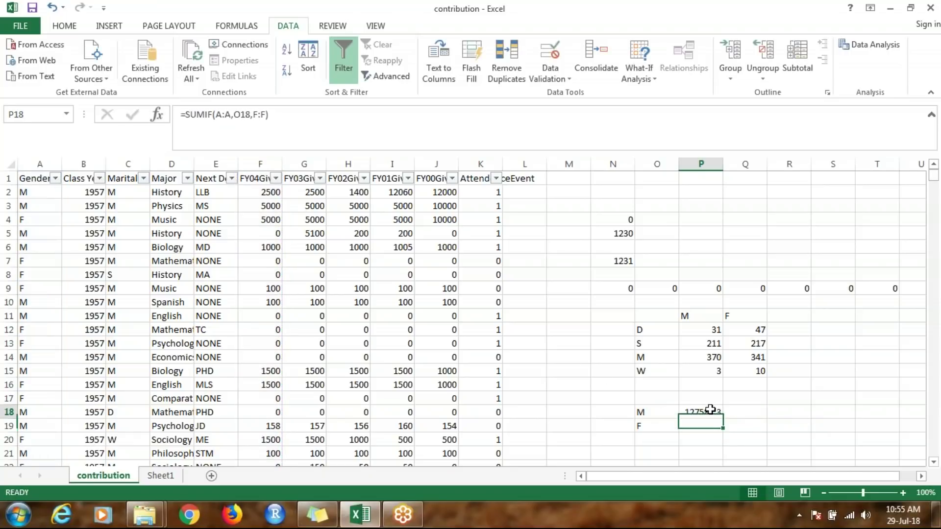
{"action": "left_click_drag", "start_coordinate": [725, 419], "coordinate": [724, 434]}
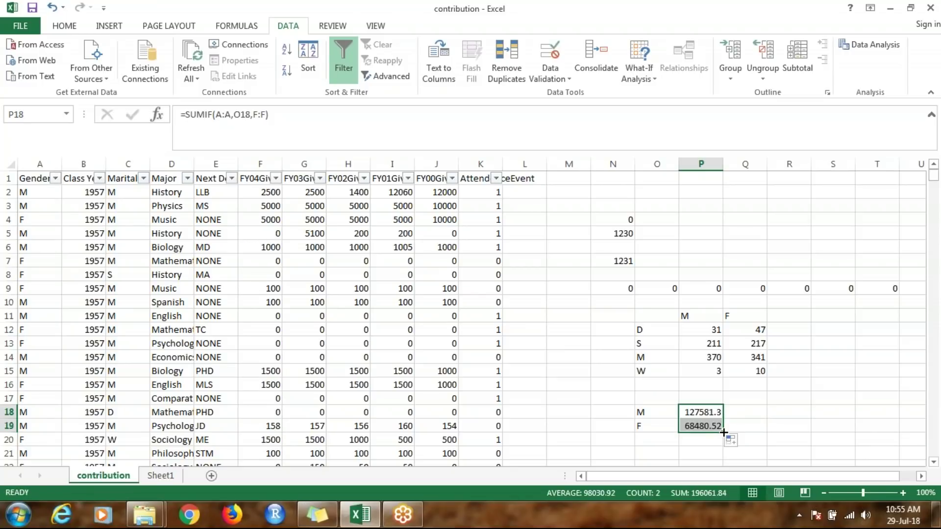
Step: Examine the SUMIF formulas in P18 and P19 and compare their combined sum with the sum of the FY04Giving column
{"action": "key", "text": "Up"}
{"action": "double_click", "coordinate": [701, 412]}
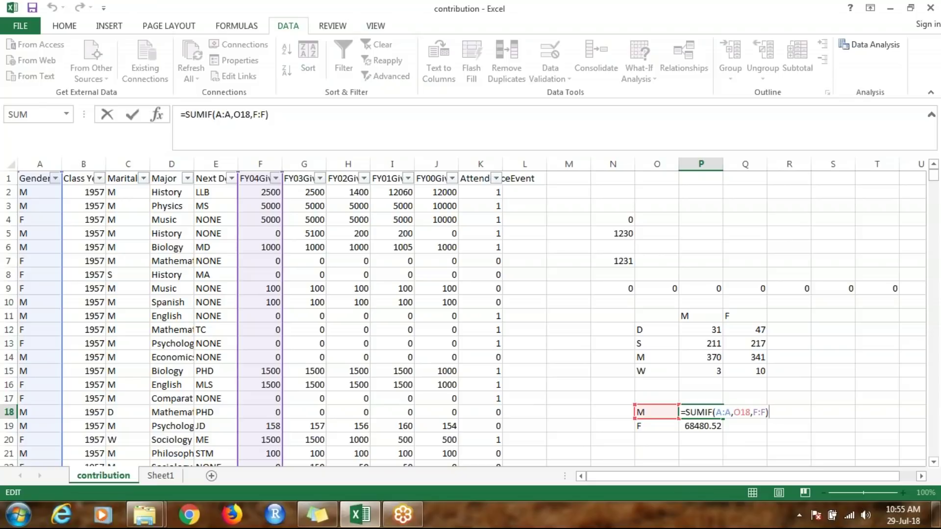
{"action": "key", "text": "Return"}
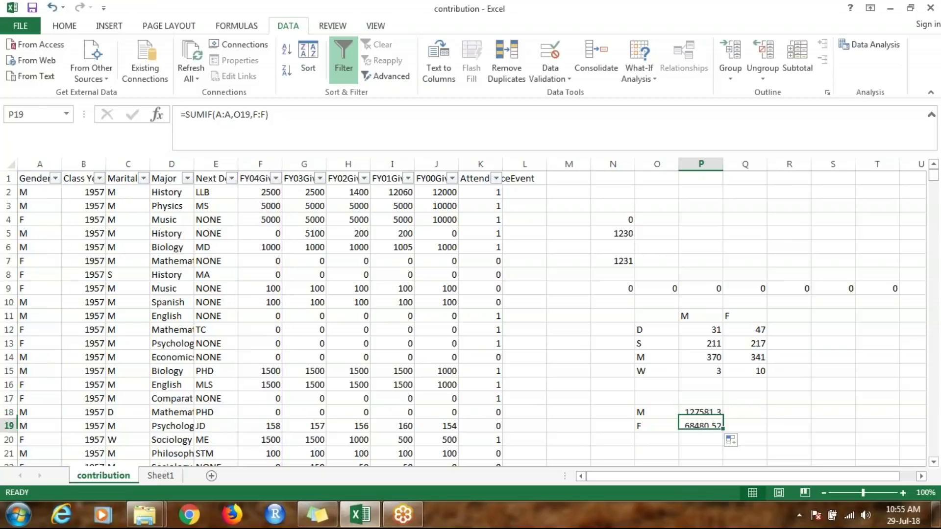
{"action": "key", "text": "ctrl+v"}
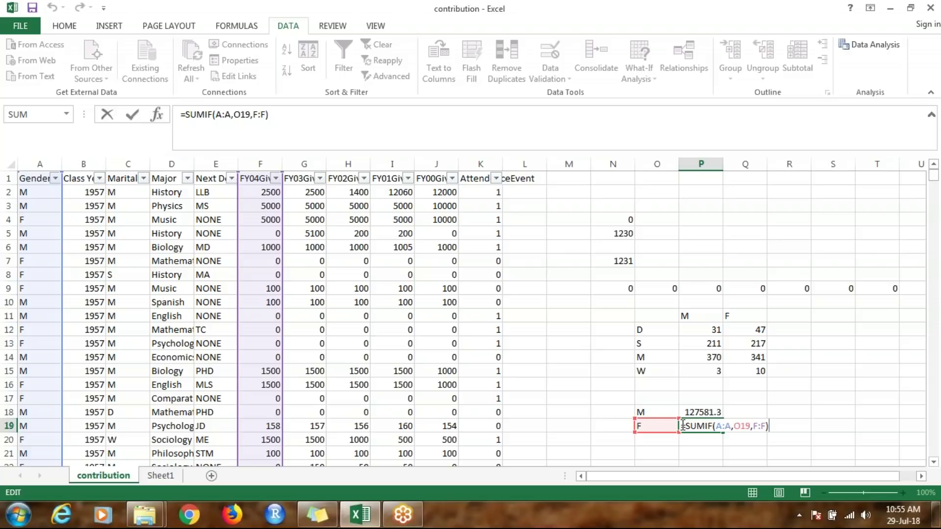
{"action": "key", "text": "ctrl+Return"}
{"action": "left_click", "coordinate": [700, 413]}
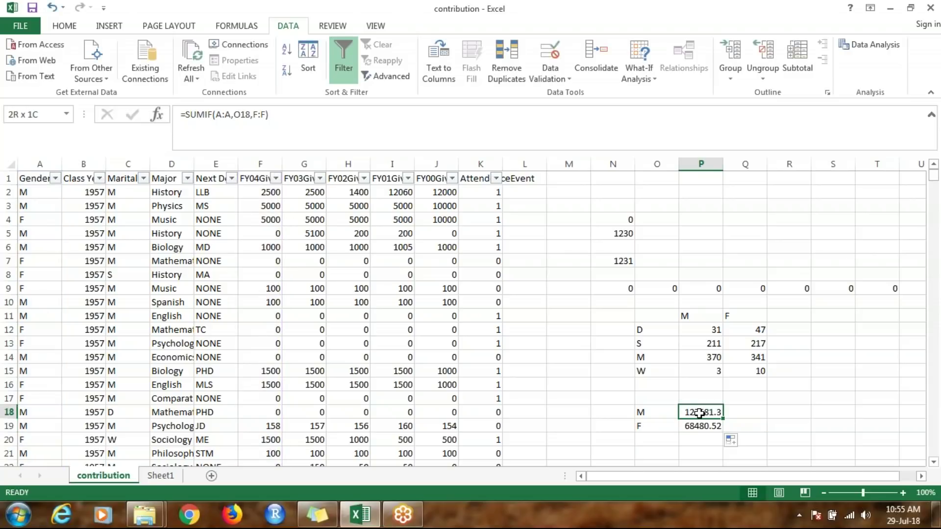
{"action": "left_click_drag", "start_coordinate": [700, 413], "coordinate": [700, 420]}
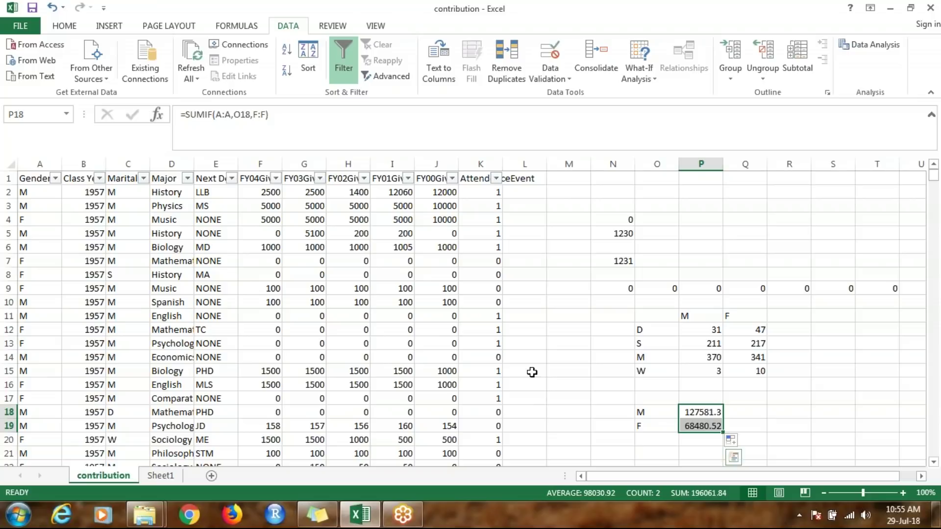
{"action": "left_click", "coordinate": [273, 163]}
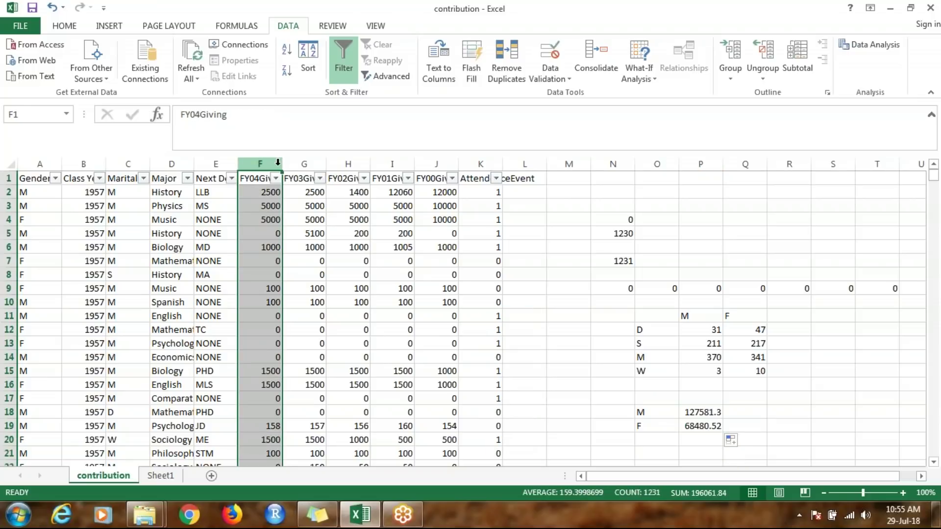
{"action": "left_click", "coordinate": [703, 413]}
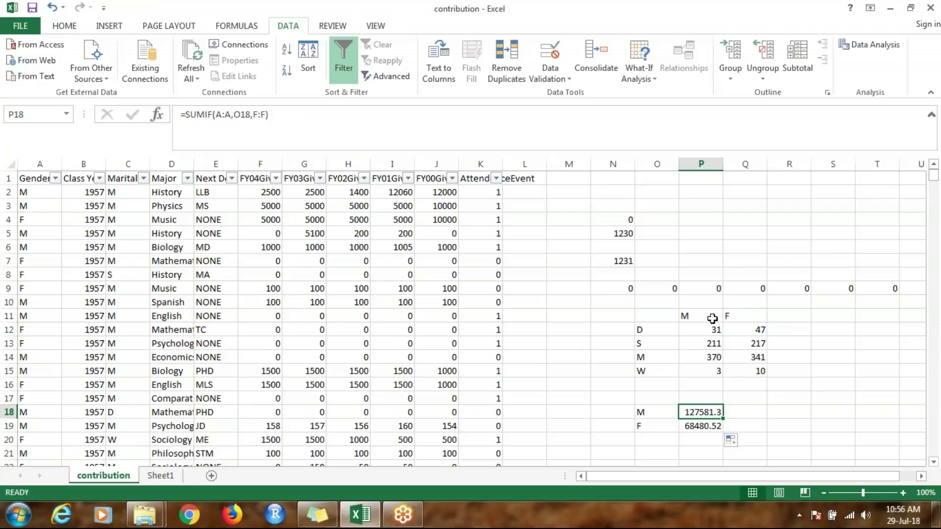
Step: Switch to Sheet1 and look over the list of functions in column A
{"action": "key", "text": "ctrl+Page_Down"}
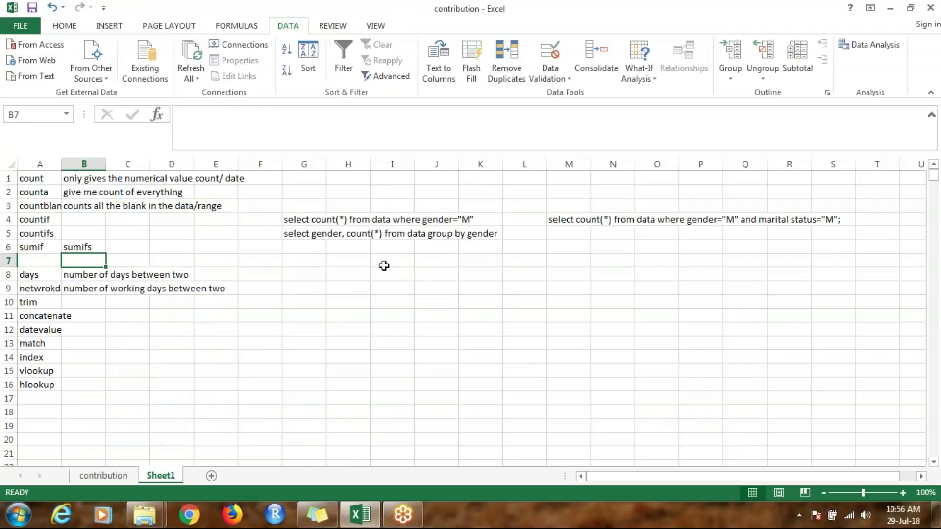
{"action": "scroll", "coordinate": [384, 264], "scroll_direction": "down", "scroll_amount": 1}
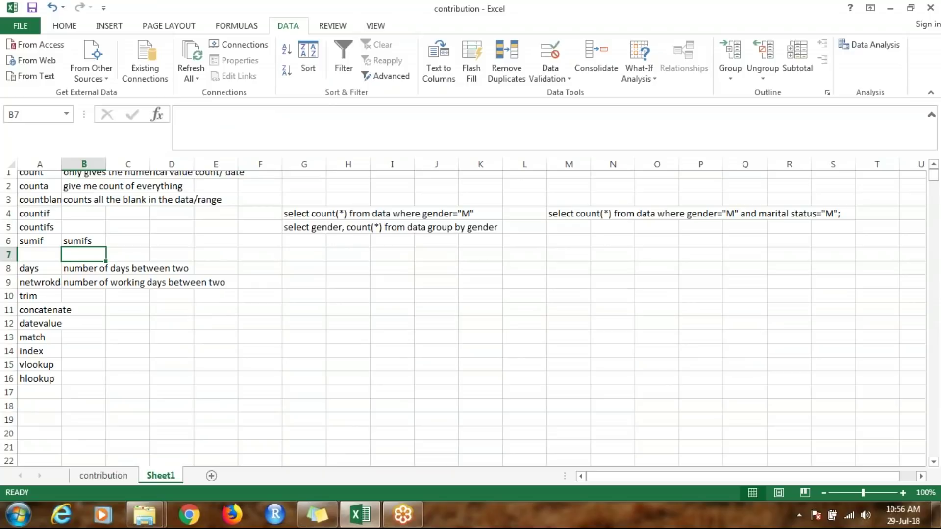
{"action": "scroll", "coordinate": [463, 318], "scroll_direction": "down", "scroll_amount": 2}
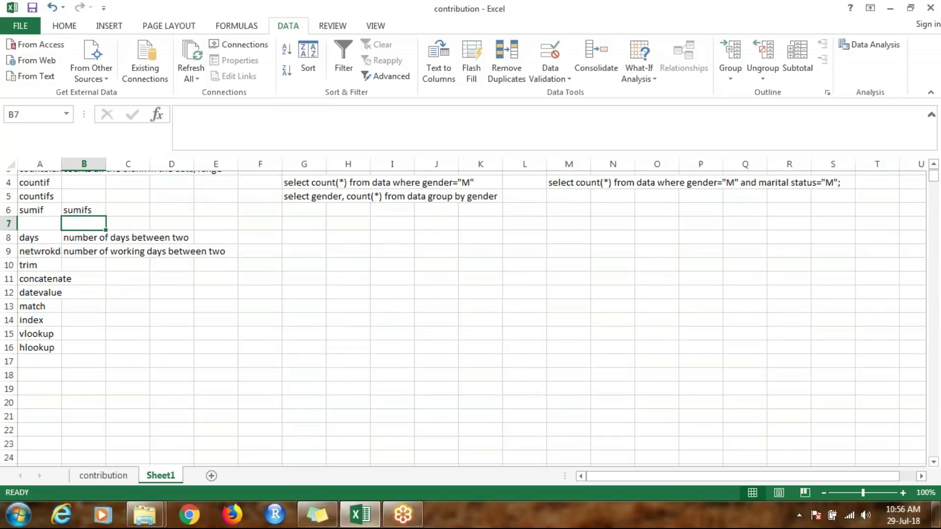
{"action": "scroll", "coordinate": [463, 319], "scroll_direction": "up", "scroll_amount": 1}
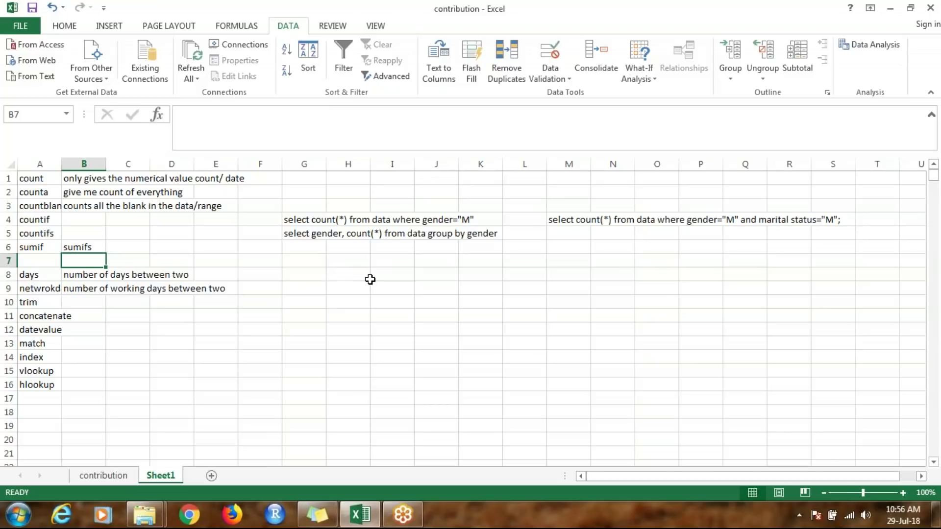
Step: Enter =DAYS(312,300) in I8 of Sheet1 as a trial of the DAYS function
{"action": "left_click", "coordinate": [384, 277]}
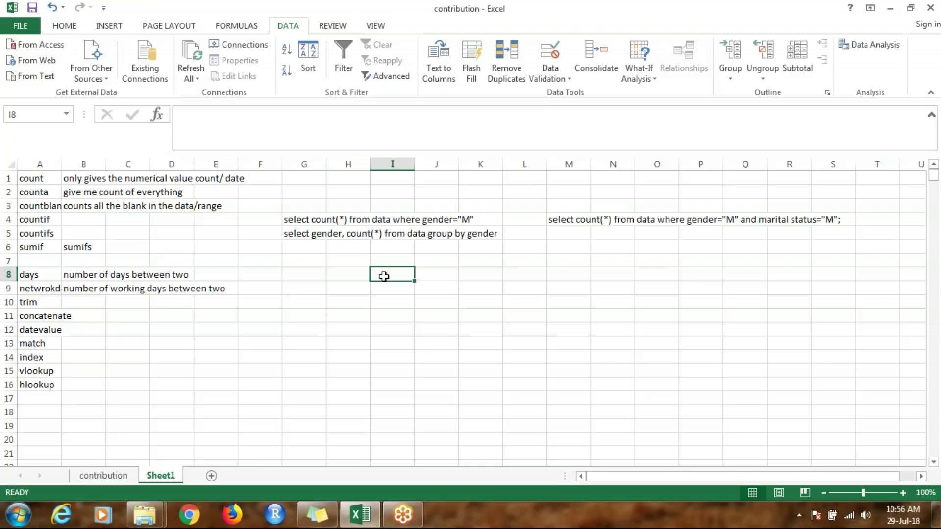
{"action": "double_click", "coordinate": [384, 277]}
{"action": "type", "text": "=day"}
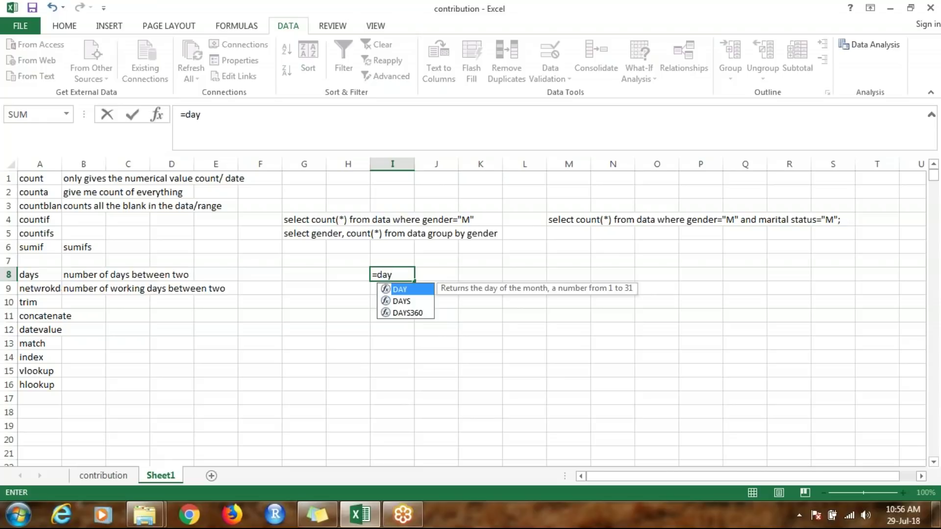
{"action": "key", "text": "Down"}
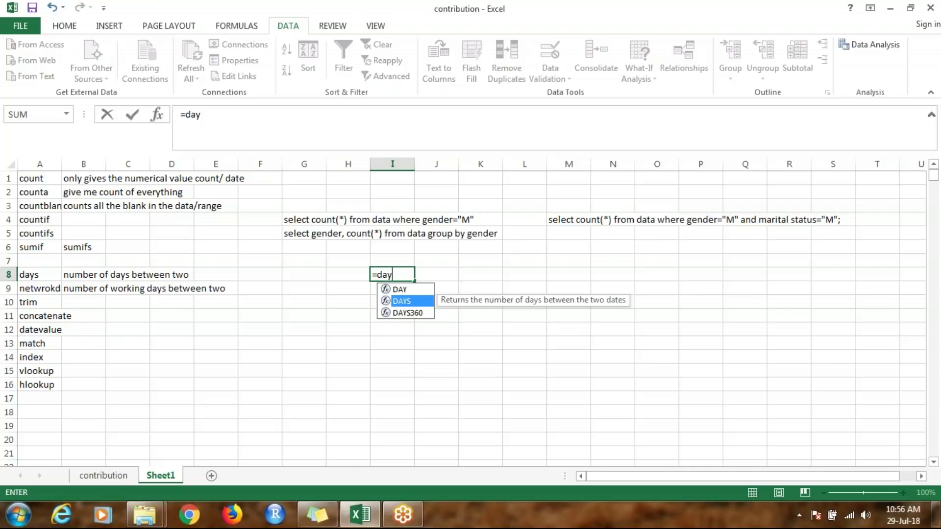
{"action": "key", "text": "Tab"}
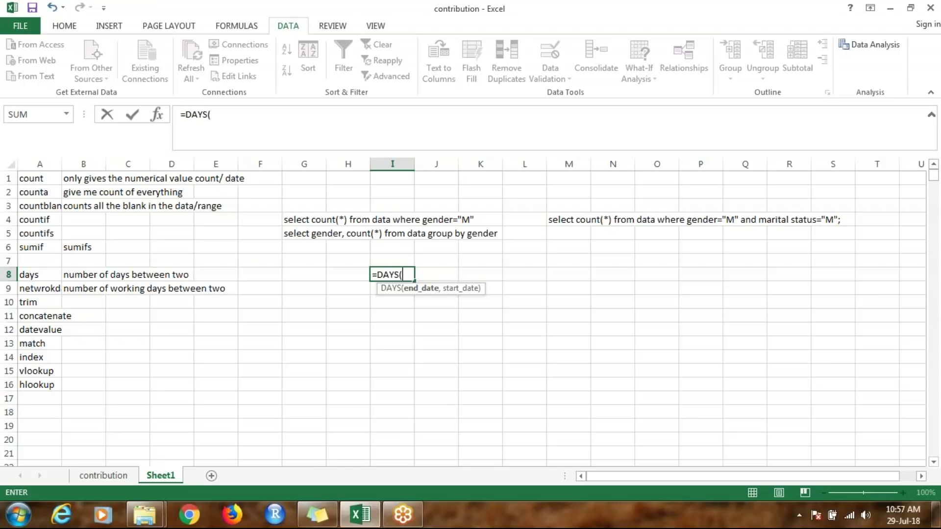
{"action": "type", "text": "312,"}
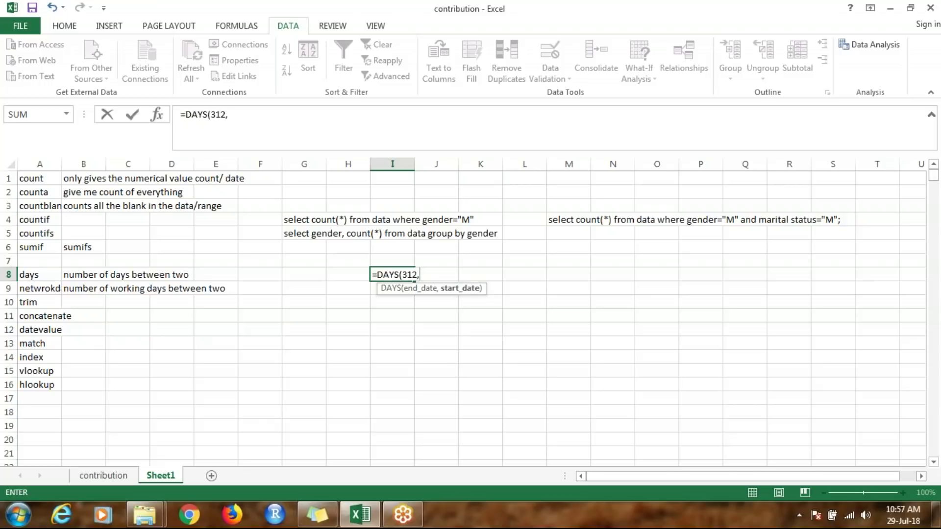
{"action": "type", "text": "300)"}
{"action": "key", "text": "Return"}
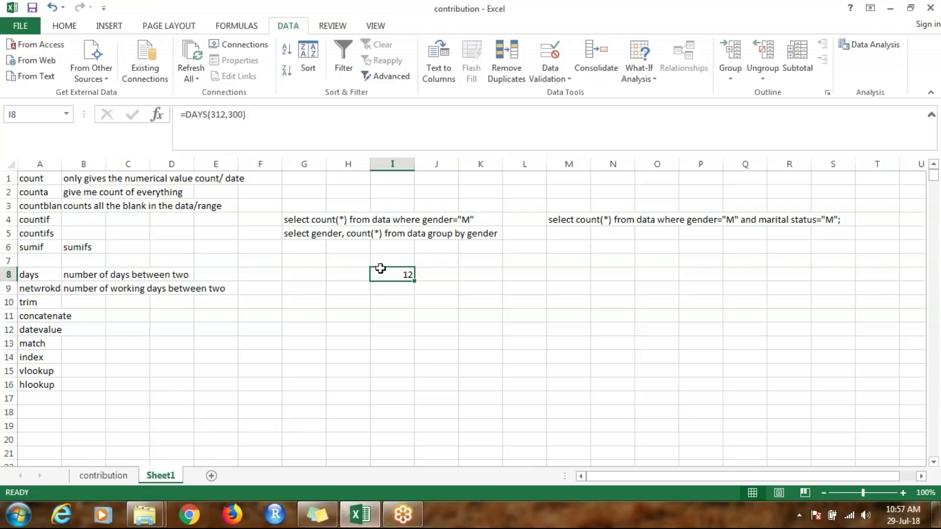
Step: Change the DAYS formula in I8 to use the typed dates 09/08/2018 and 07/08/2018 as its arguments
{"action": "left_click", "coordinate": [221, 116]}
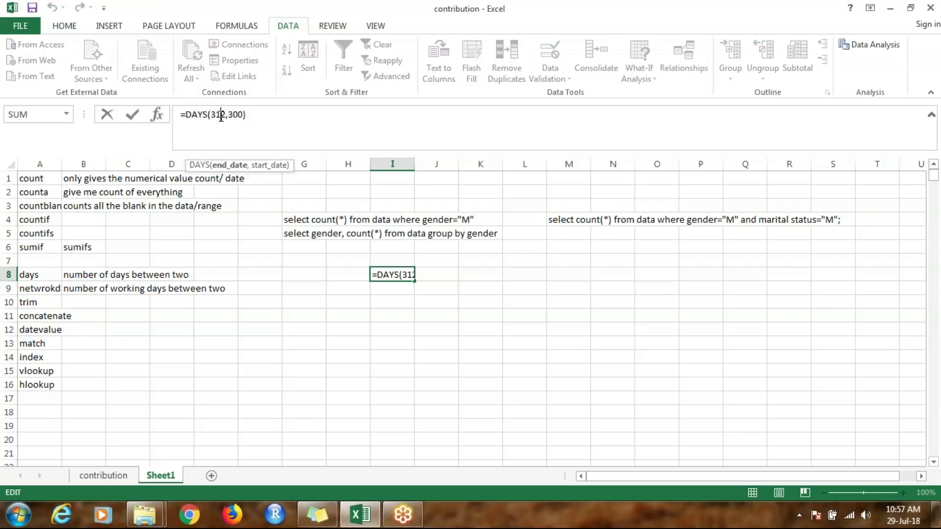
{"action": "key", "text": "Right"}
{"action": "key", "text": "BackSpace"}
{"action": "key", "text": "BackSpace"}
{"action": "key", "text": "BackSpace"}
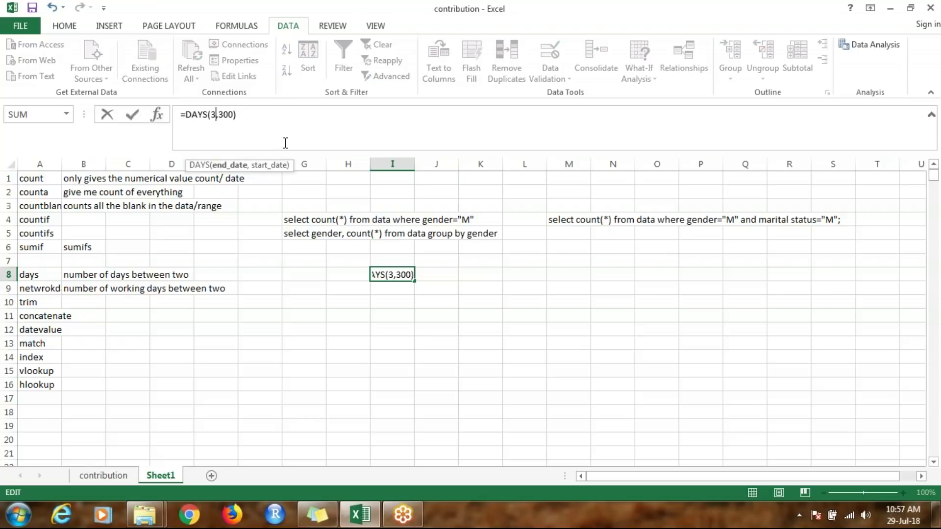
{"action": "type", "text": "09/08/"}
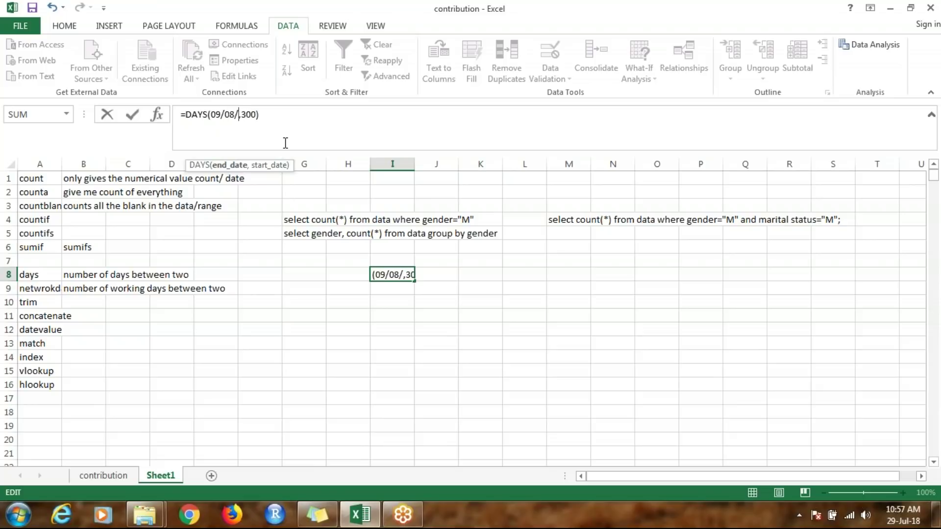
{"action": "type", "text": "2018"}
{"action": "key", "text": "Delete"}
{"action": "key", "text": "Delete"}
{"action": "key", "text": "BackSpace"}
{"action": "type", "text": "07/0"}
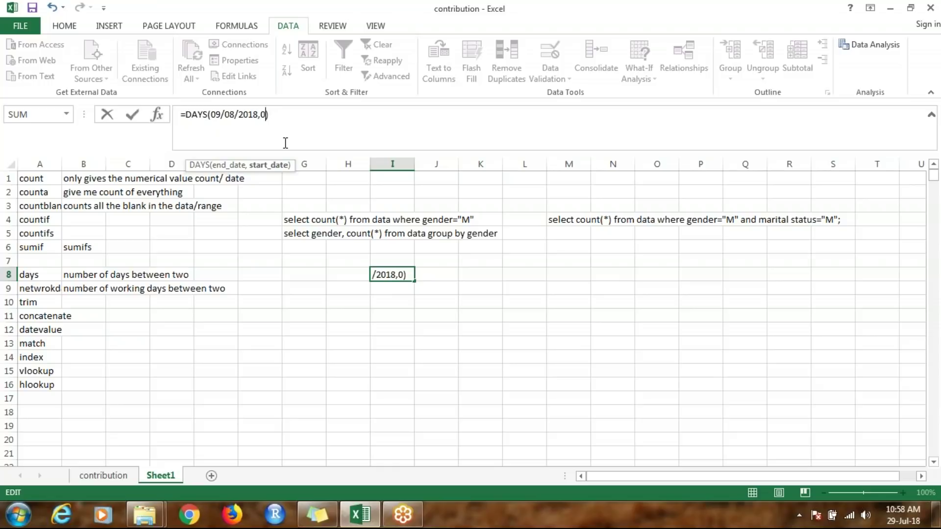
{"action": "type", "text": "8/2018"}
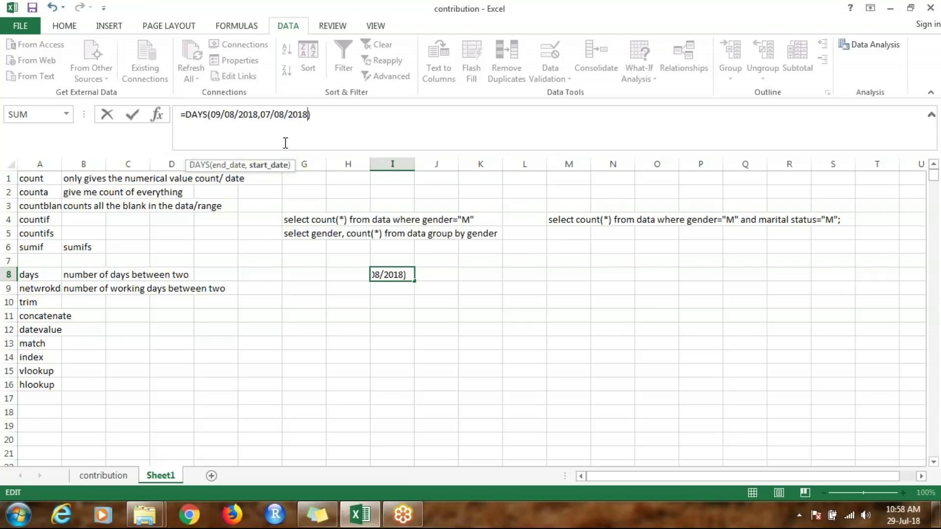
{"action": "key", "text": "Return"}
{"action": "key", "text": "Up"}
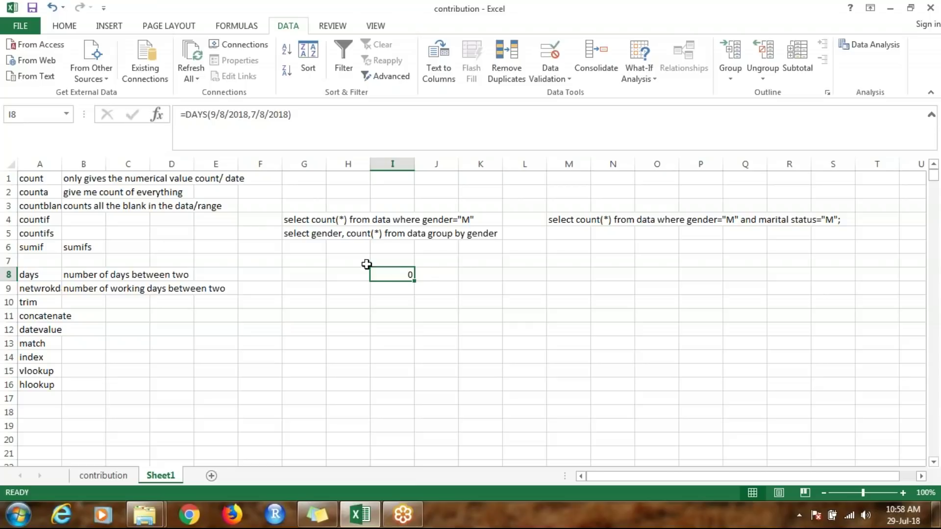
Step: Enter the dates 09/08/2018 in L8 and 07/09/2018 in M8
{"action": "left_click", "coordinate": [510, 277]}
{"action": "double_click", "coordinate": [511, 276]}
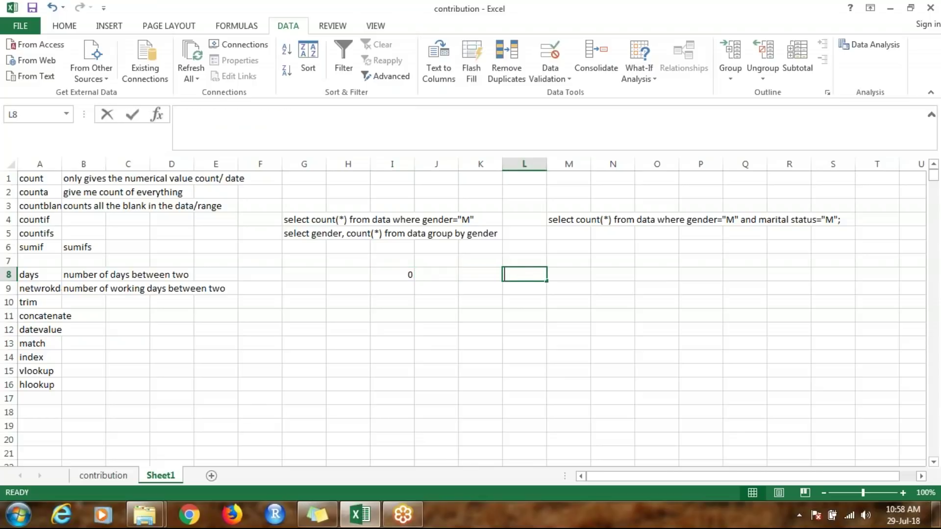
{"action": "type", "text": "09/08"}
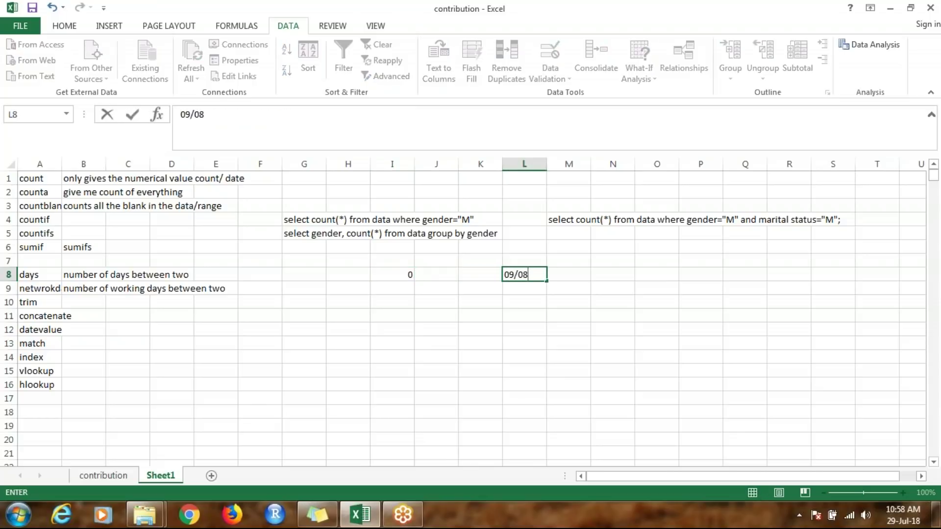
{"action": "type", "text": "/2018"}
{"action": "key", "text": "Return"}
{"action": "key", "text": "Up"}
{"action": "key", "text": "Right"}
{"action": "type", "text": "0"}
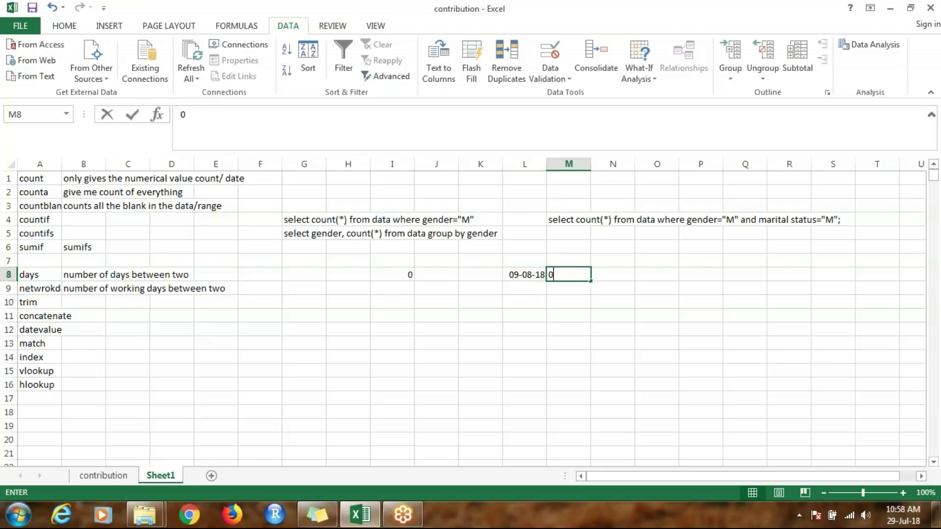
{"action": "type", "text": "7"}
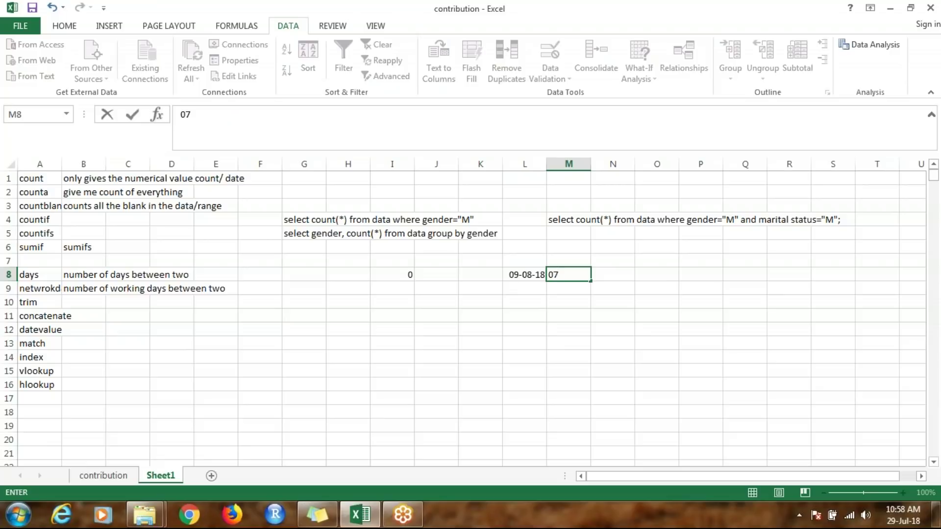
{"action": "type", "text": "/"}
{"action": "type", "text": "/2018"}
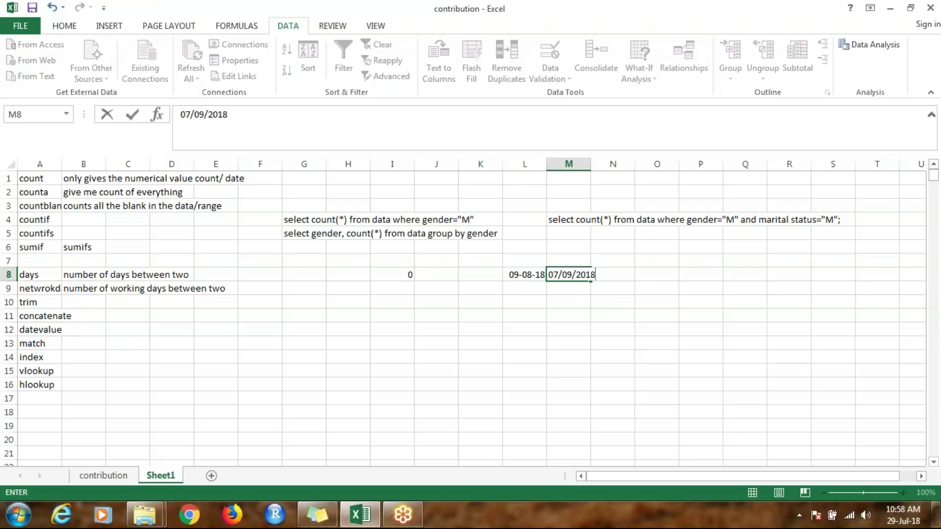
{"action": "key", "text": "Return"}
Step: Replace the formula in I8 with =DAYS(L8,M8) to calculate the days between the two dates
{"action": "key", "text": "Up"}
{"action": "key", "text": "Left"}
{"action": "key", "text": "Left"}
{"action": "key", "text": "Left"}
{"action": "key", "text": "Left"}
{"action": "type", "text": "="}
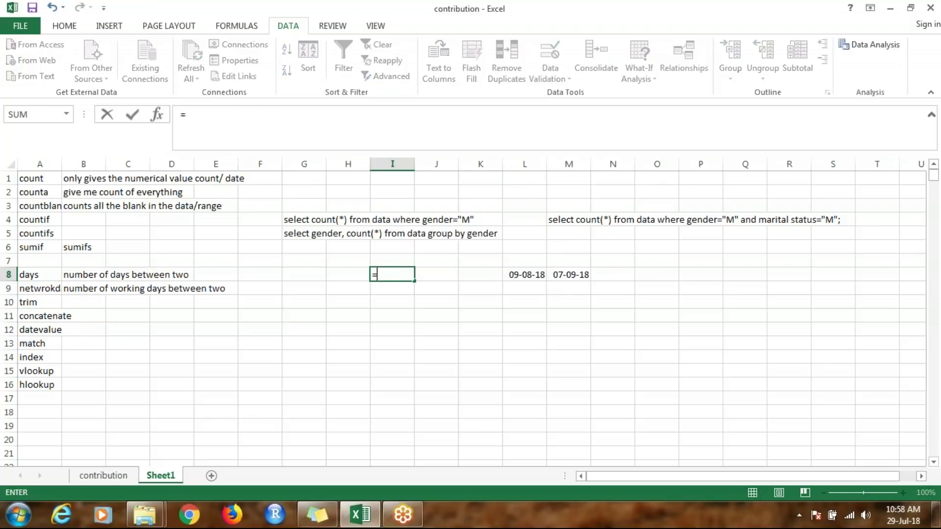
{"action": "type", "text": "days"}
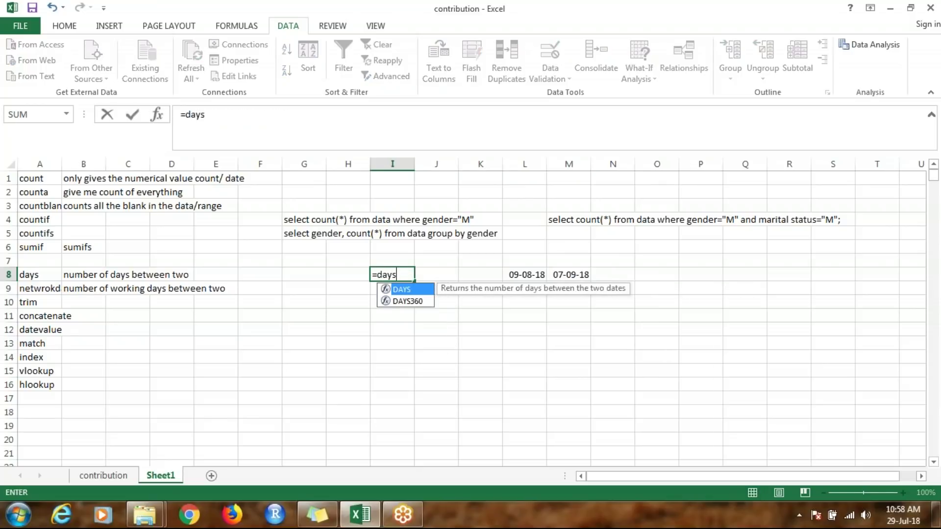
{"action": "key", "text": "Tab"}
{"action": "left_click", "coordinate": [521, 276]}
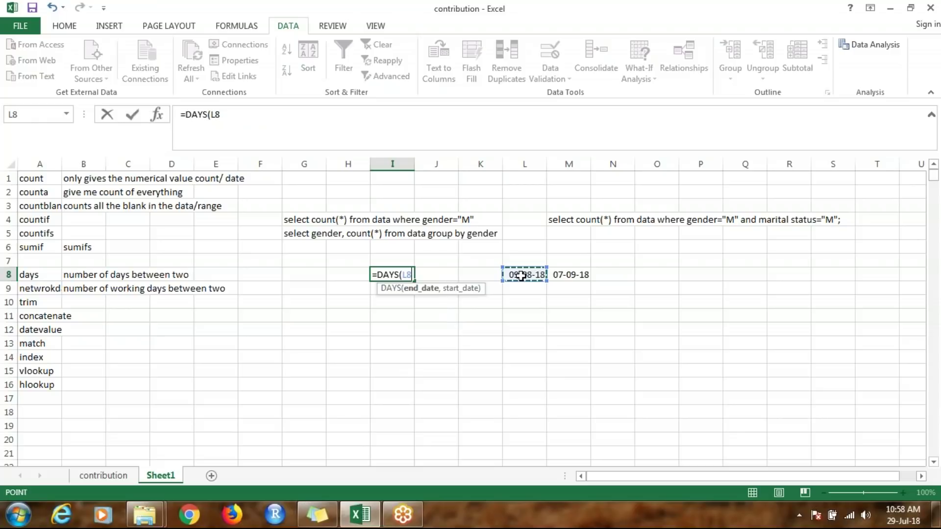
{"action": "type", "text": ","}
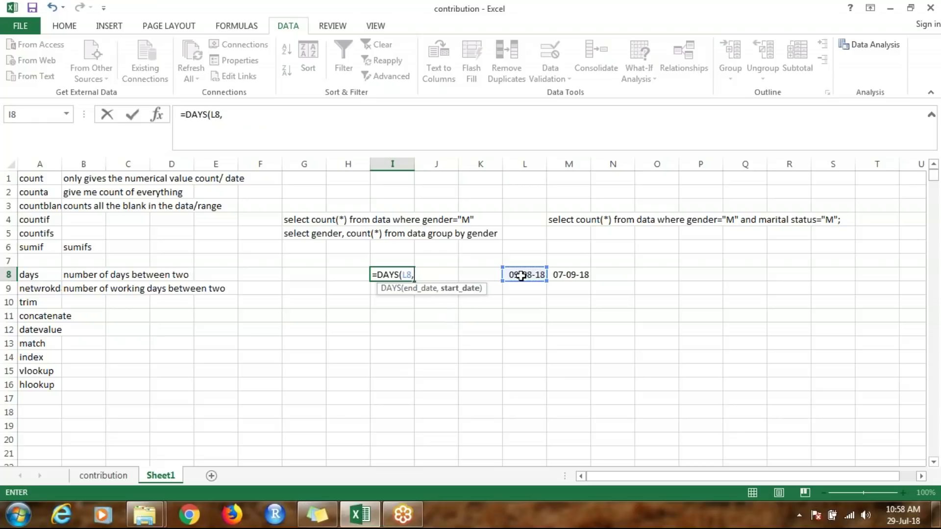
{"action": "left_click", "coordinate": [570, 275]}
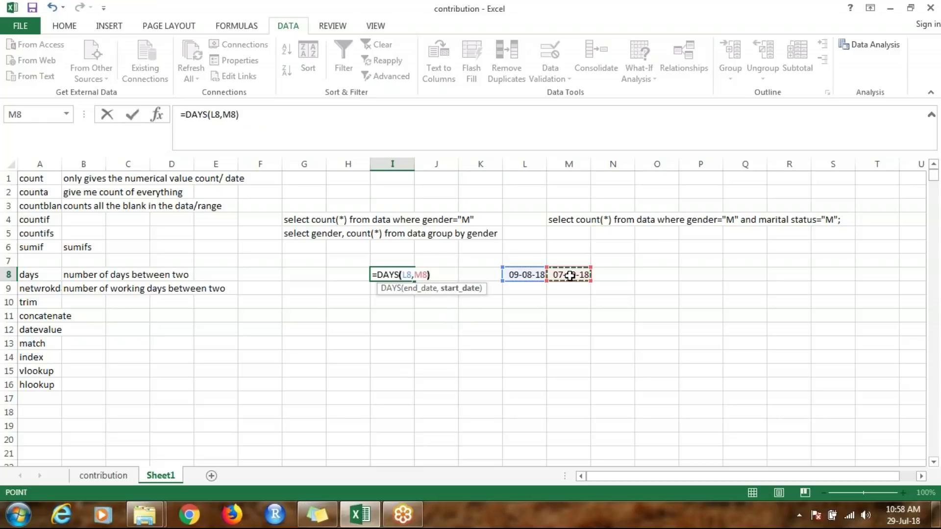
{"action": "type", "text": ")"}
{"action": "key", "text": "Return"}
{"action": "key", "text": "Up"}
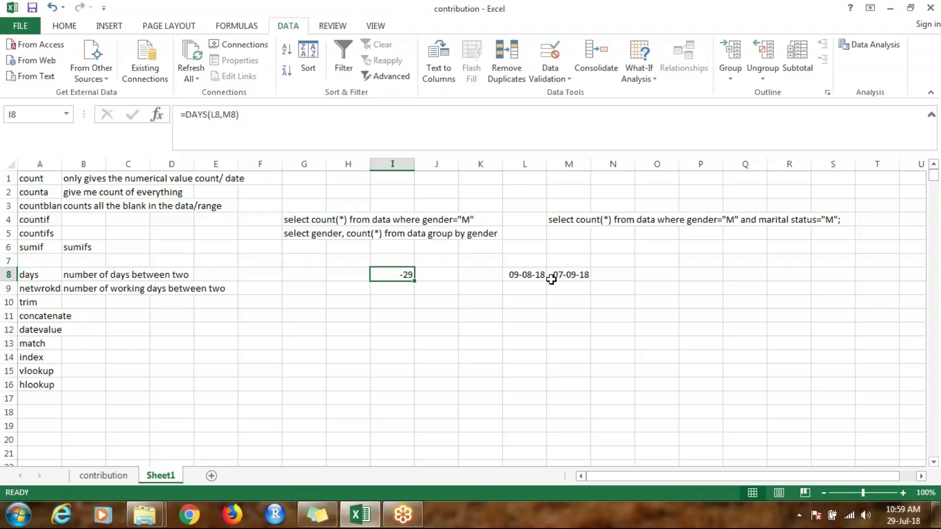
Step: Enter =NETWORKDAYS(L8,M8) in I9 to count the working days between the two dates
{"action": "left_click", "coordinate": [390, 291]}
{"action": "type", "text": "=netw"}
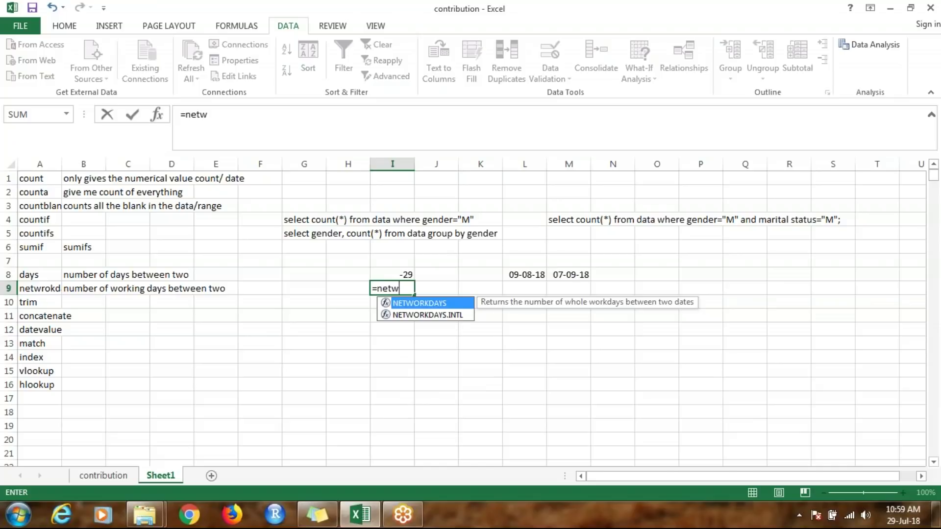
{"action": "key", "text": "Tab"}
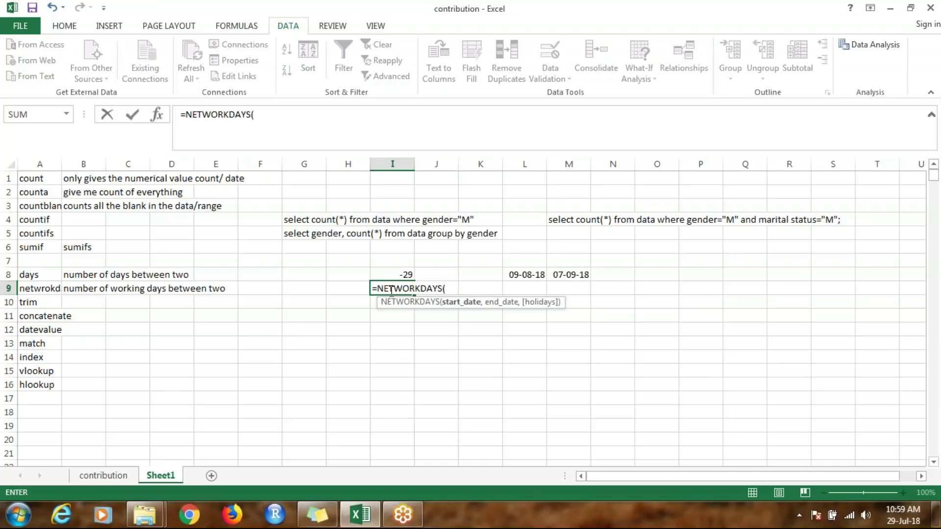
{"action": "left_click", "coordinate": [526, 275]}
{"action": "type", "text": ","}
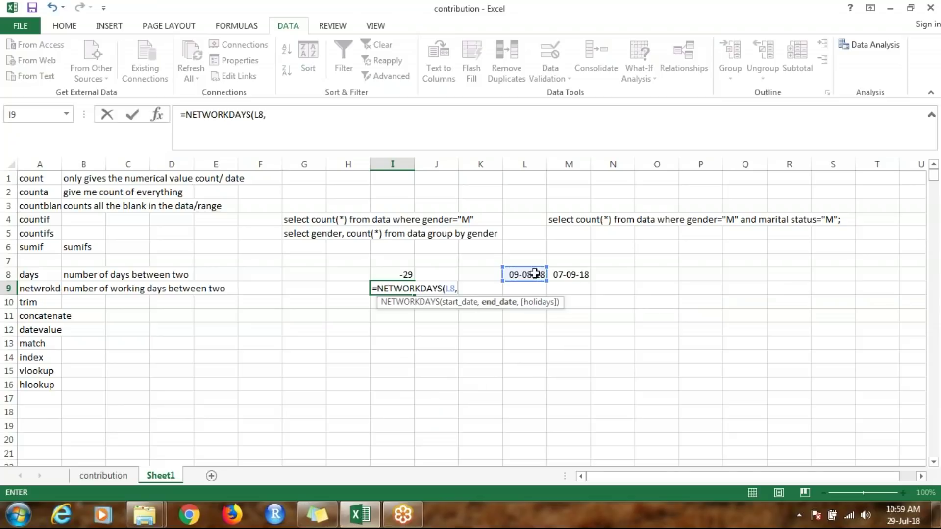
{"action": "left_click", "coordinate": [571, 275]}
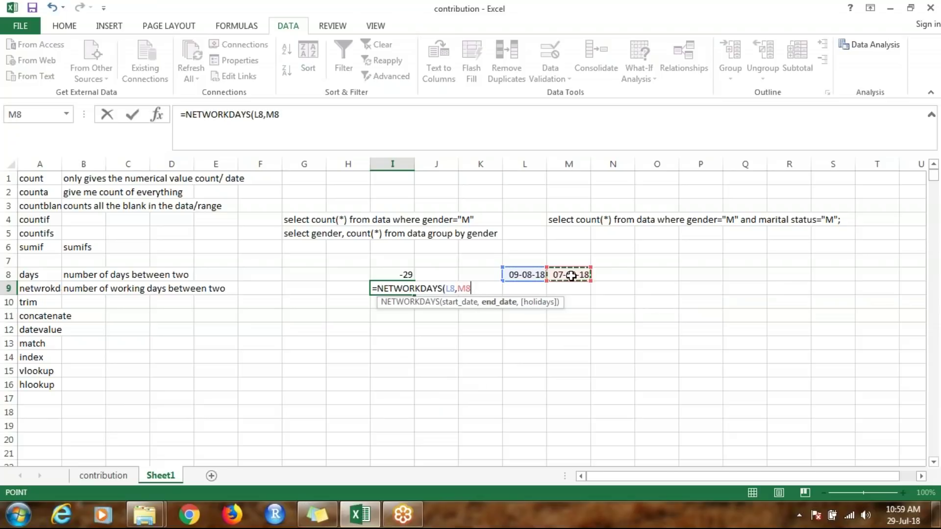
{"action": "key", "text": "Return"}
{"action": "key", "text": "Up"}
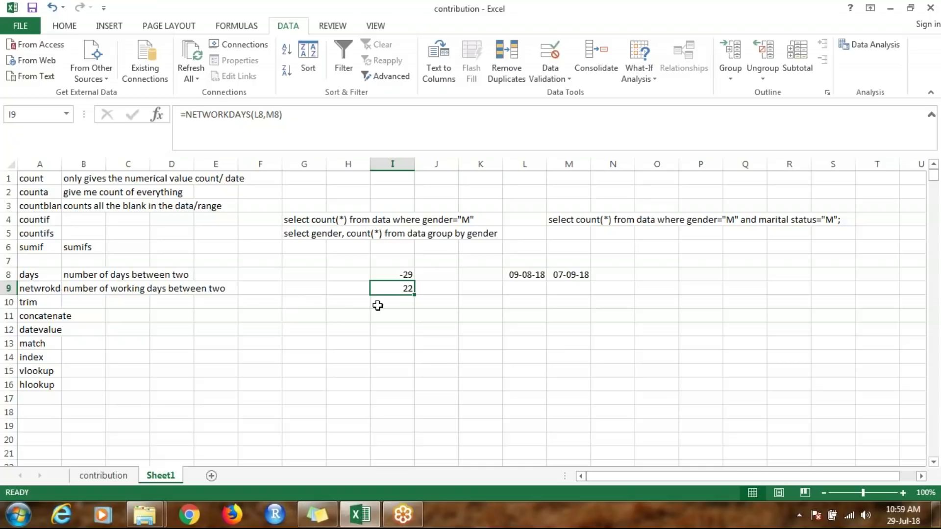
Step: Enter =TRIM(A1&A2&A3) in I10 to join and trim the first three function names
{"action": "left_click", "coordinate": [394, 303]}
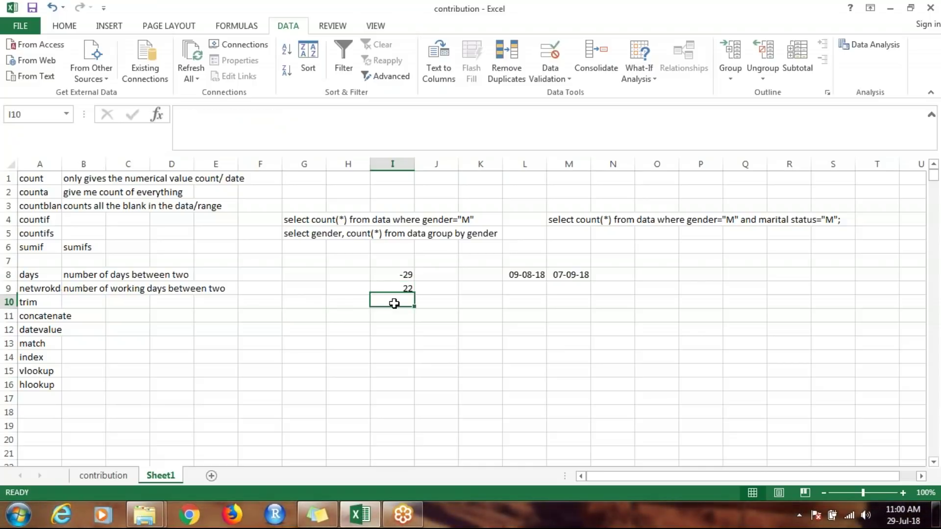
{"action": "type", "text": "="}
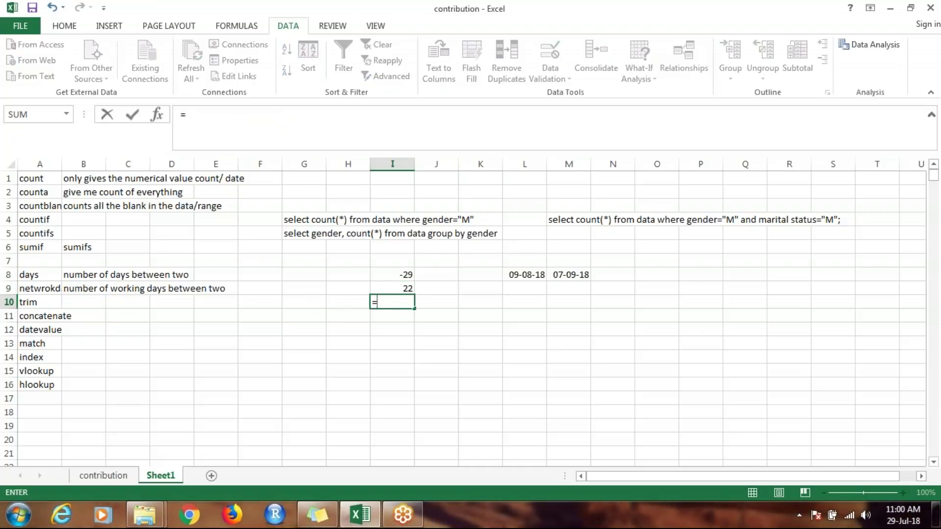
{"action": "type", "text": "trim"}
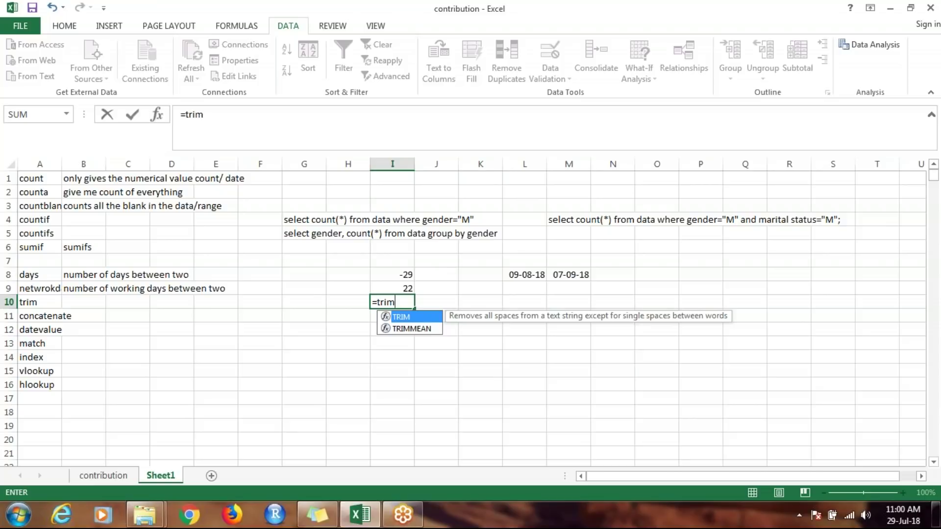
{"action": "key", "text": "Tab"}
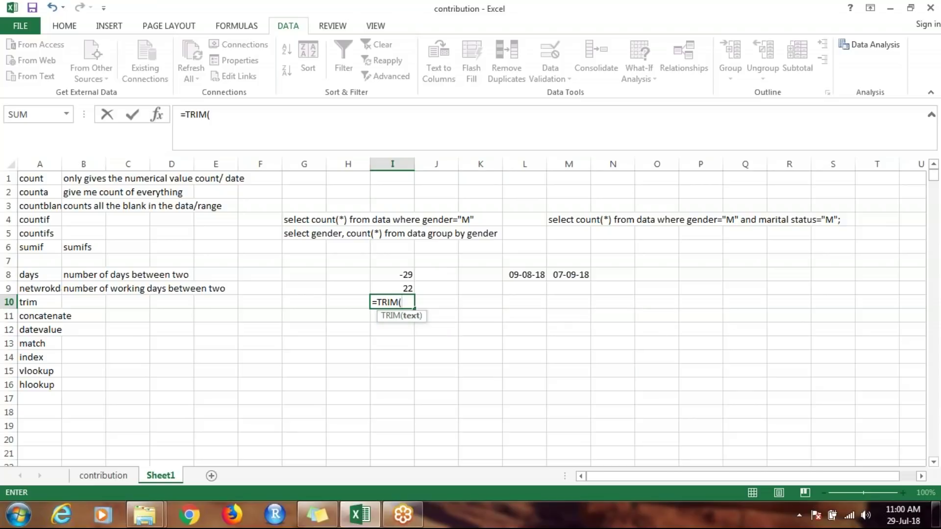
{"action": "left_click", "coordinate": [47, 179]}
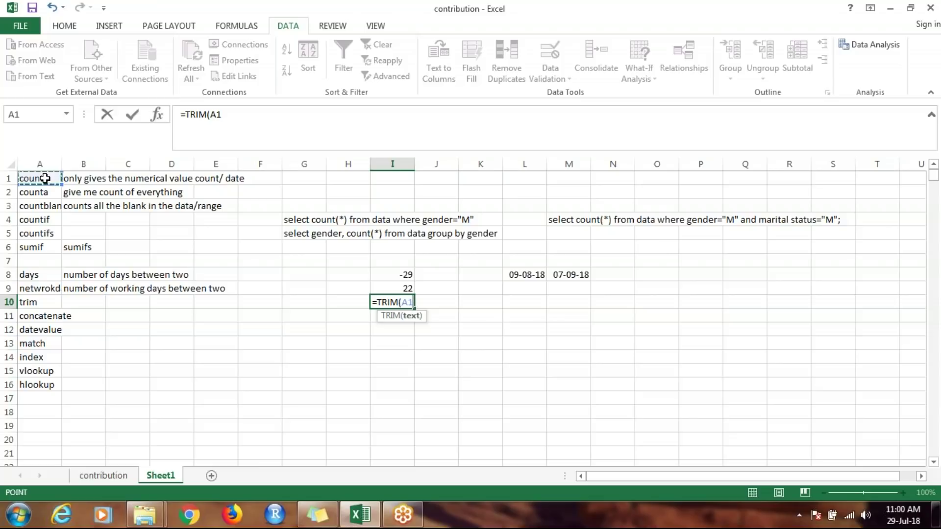
{"action": "type", "text": "&"}
{"action": "left_click", "coordinate": [42, 193]}
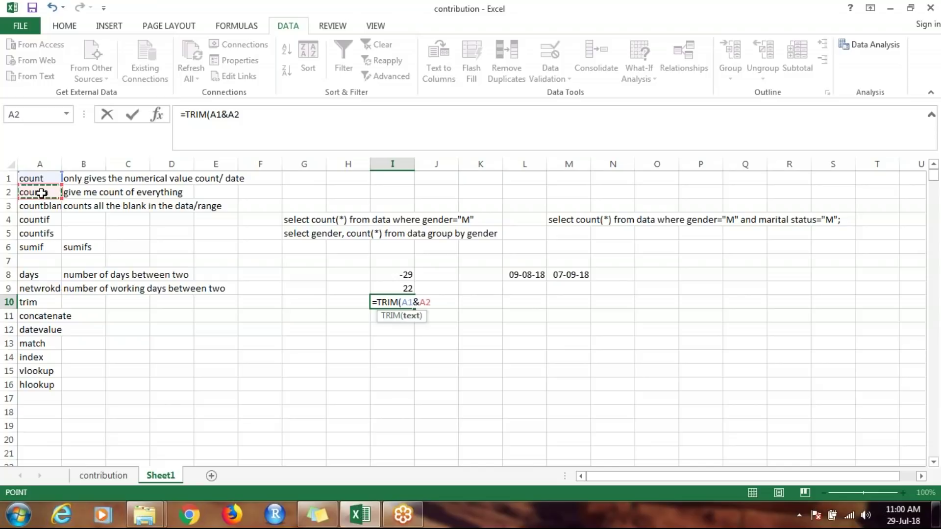
{"action": "type", "text": "&"}
{"action": "left_click", "coordinate": [38, 206]}
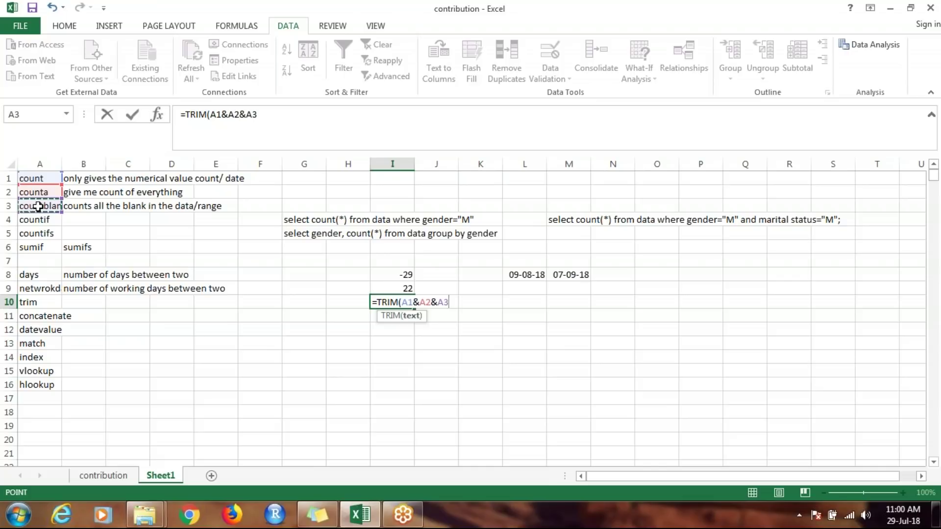
{"action": "type", "text": ")"}
{"action": "key", "text": "Return"}
{"action": "key", "text": "Up"}
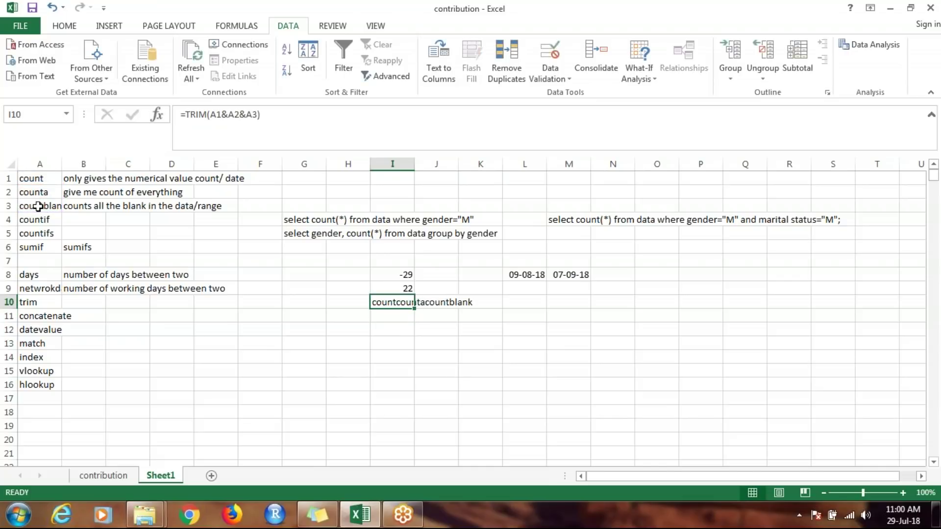
{"action": "key", "text": "Down"}
{"action": "key", "text": "Up"}
Step: Enter =CONCATENATE(A1," ",A2," ",A3) in I11 to join the first three function names with spaces between them
{"action": "key", "text": "Return"}
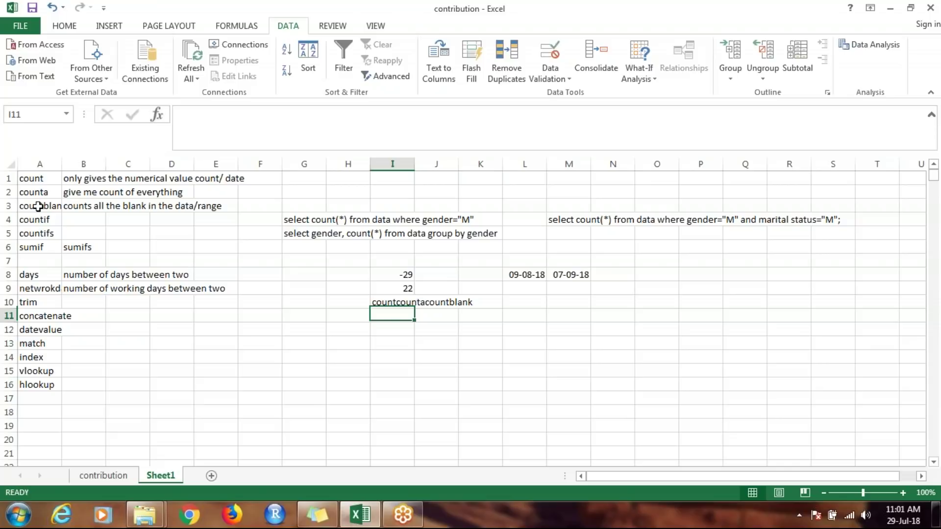
{"action": "type", "text": "="}
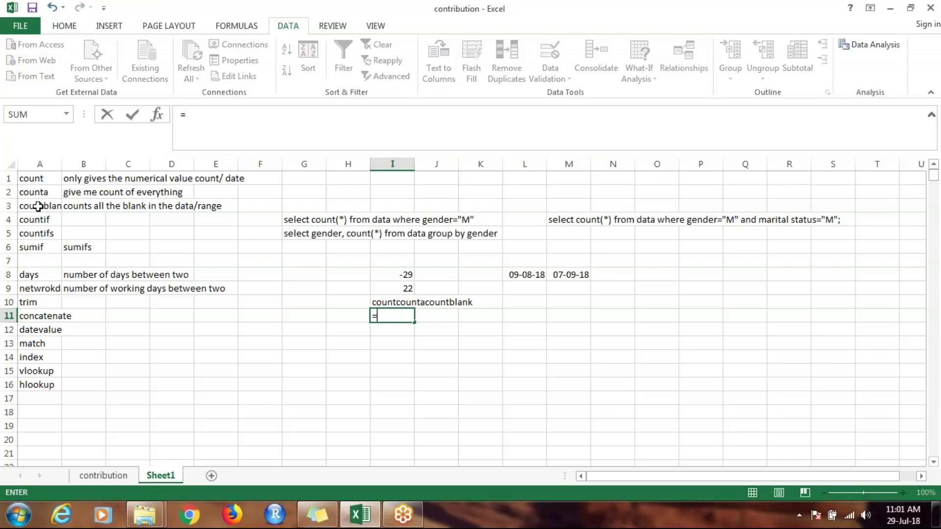
{"action": "type", "text": "con"}
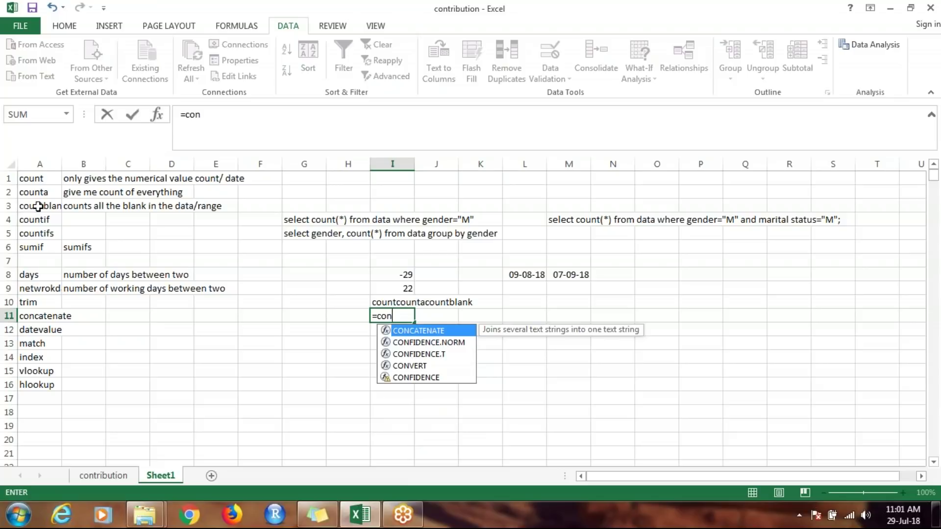
{"action": "key", "text": "Tab"}
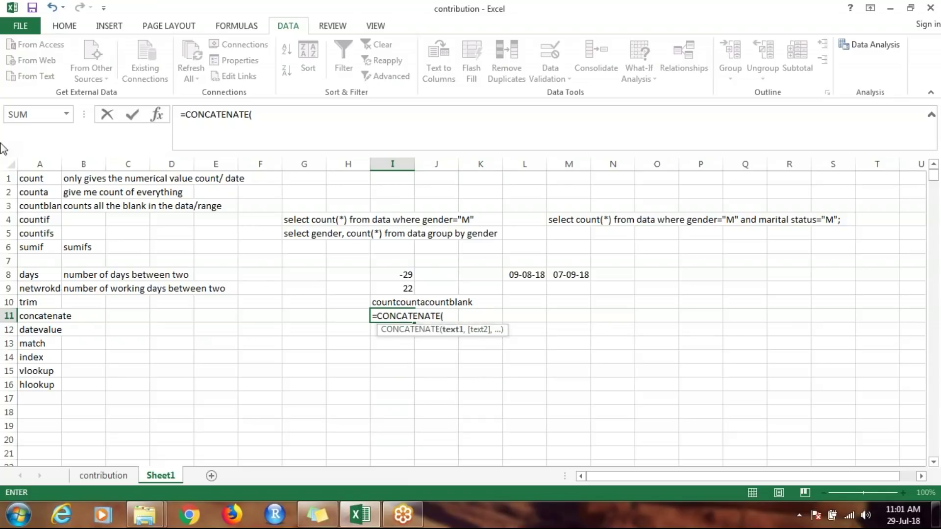
{"action": "left_click", "coordinate": [38, 178]}
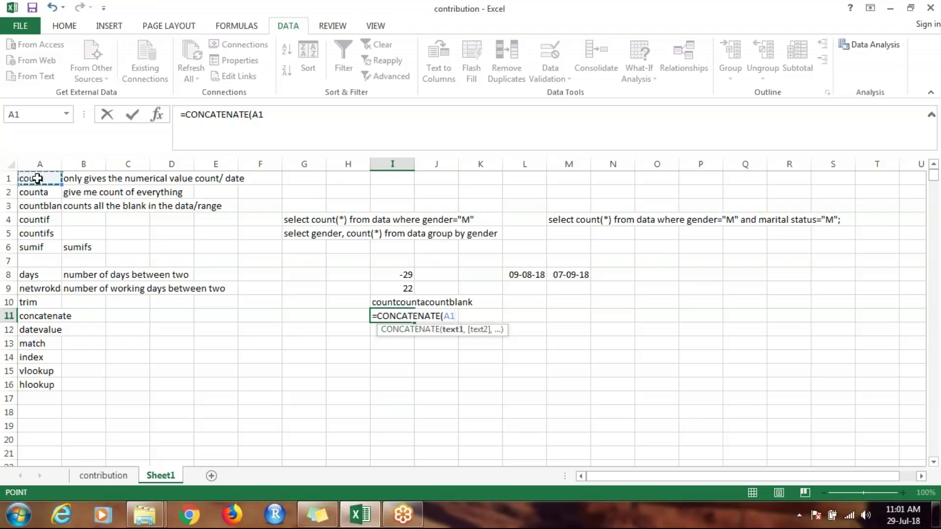
{"action": "type", "text": ",\" \""}
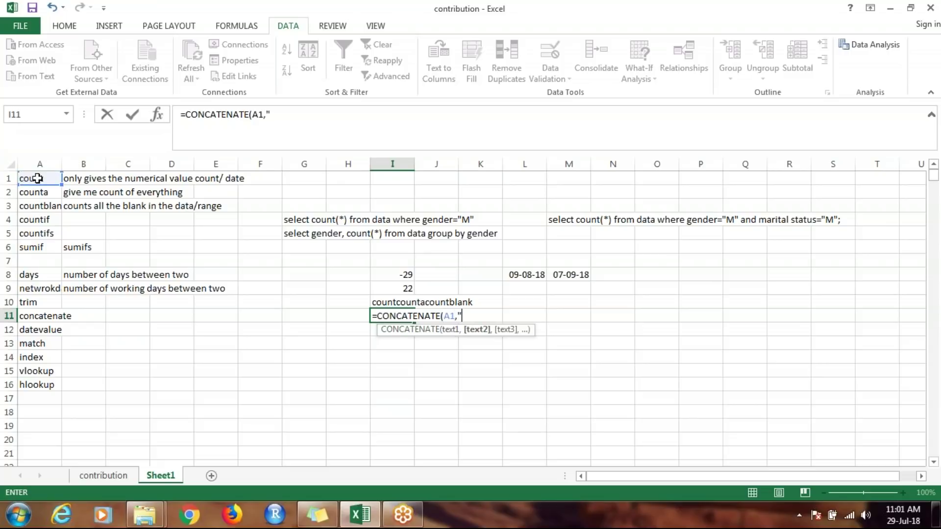
{"action": "type", "text": ","}
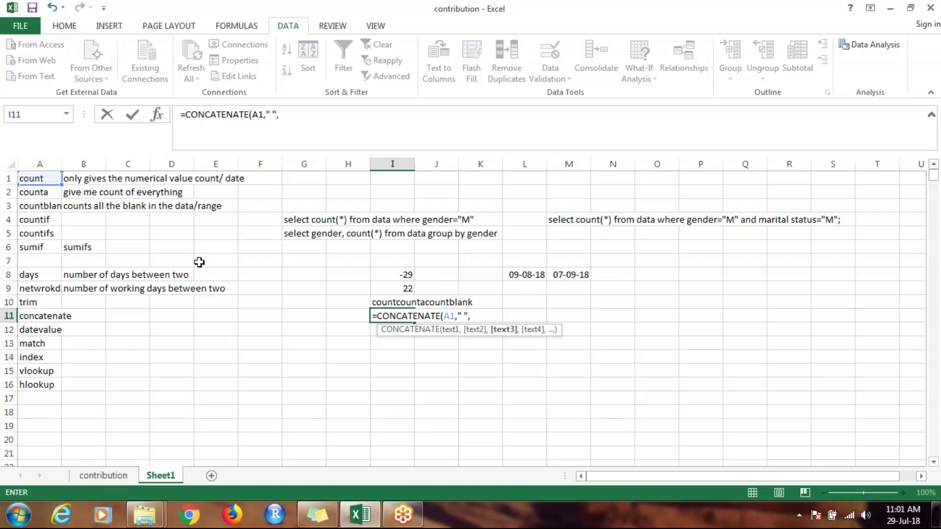
{"action": "left_click", "coordinate": [44, 195]}
{"action": "type", "text": ",\" \""}
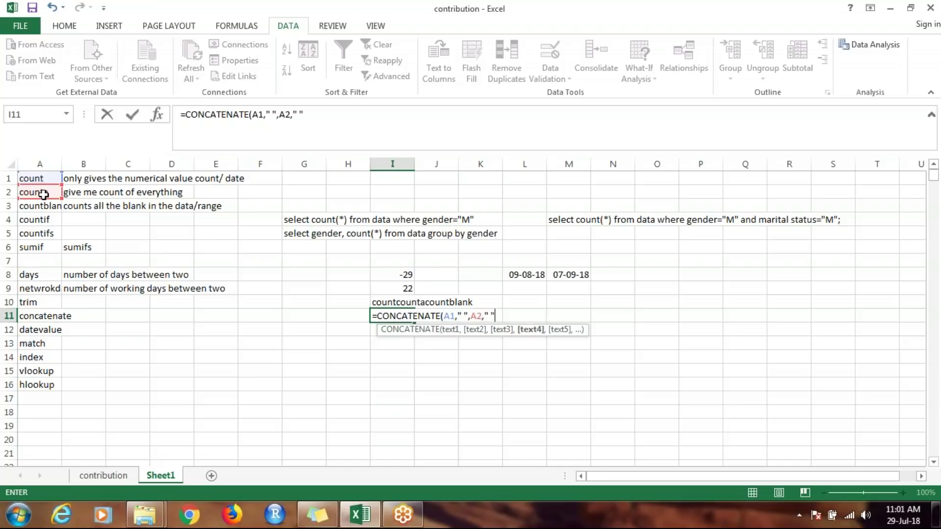
{"action": "type", "text": ","}
{"action": "left_click", "coordinate": [43, 206]}
{"action": "type", "text": ")"}
{"action": "key", "text": "Return"}
{"action": "key", "text": "Up"}
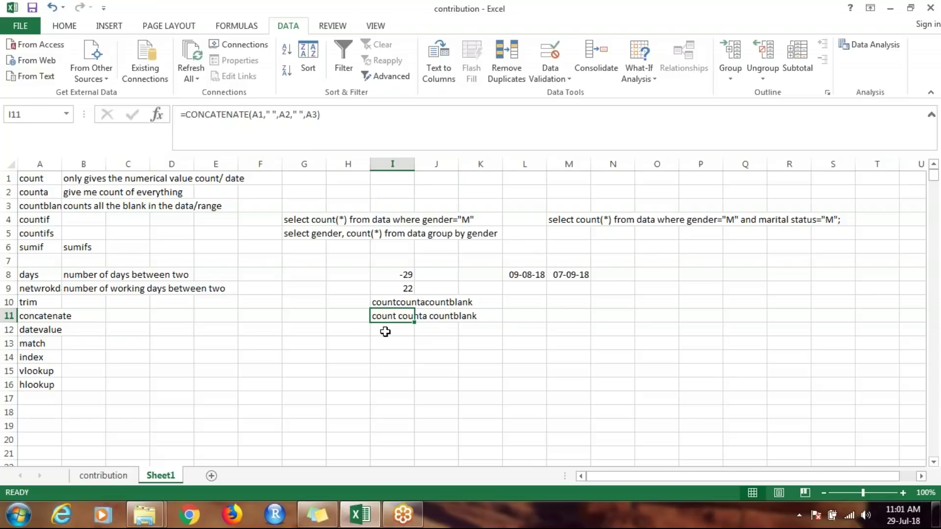
Step: Enter =DATEVALUE("09/07/2018") in I12 to convert the text date to its serial number
{"action": "left_click", "coordinate": [388, 330]}
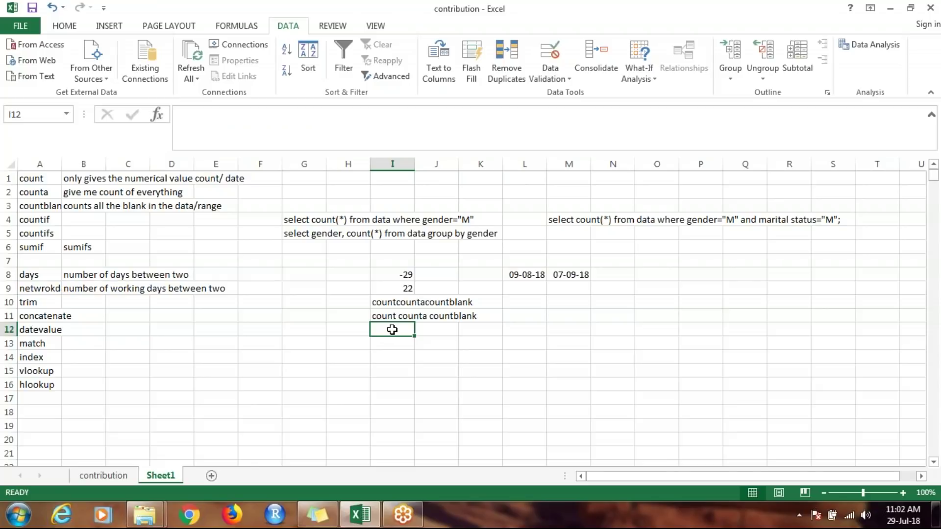
{"action": "type", "text": "="}
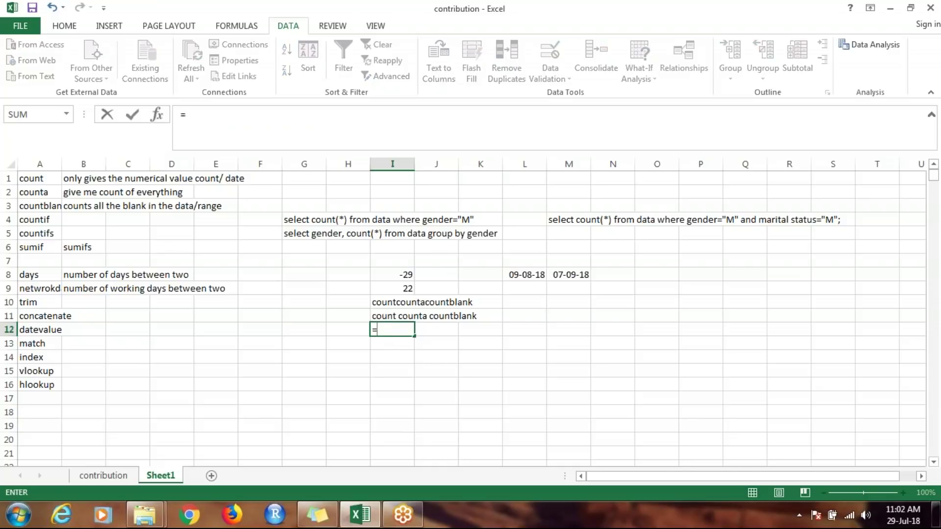
{"action": "type", "text": "dat"}
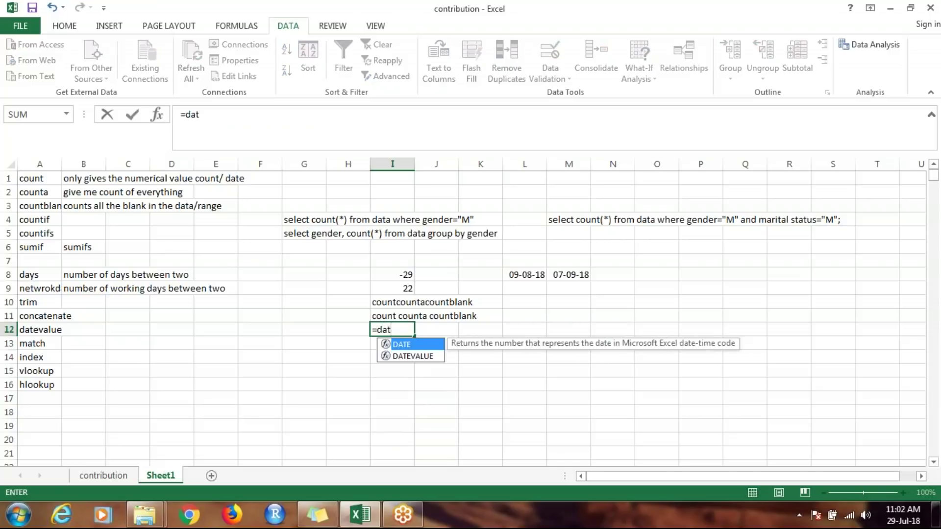
{"action": "key", "text": "Down"}
{"action": "key", "text": "Tab"}
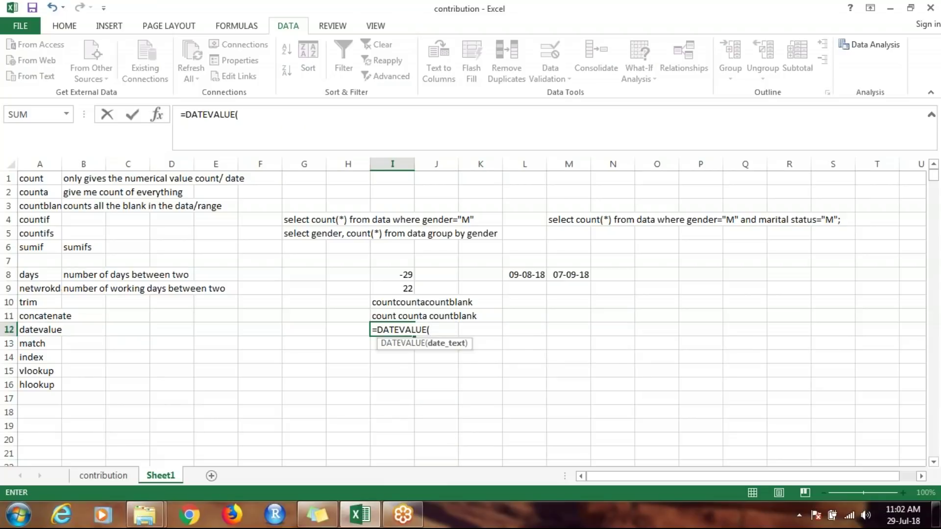
{"action": "type", "text": "\""}
{"action": "type", "text": "09/07/2018"}
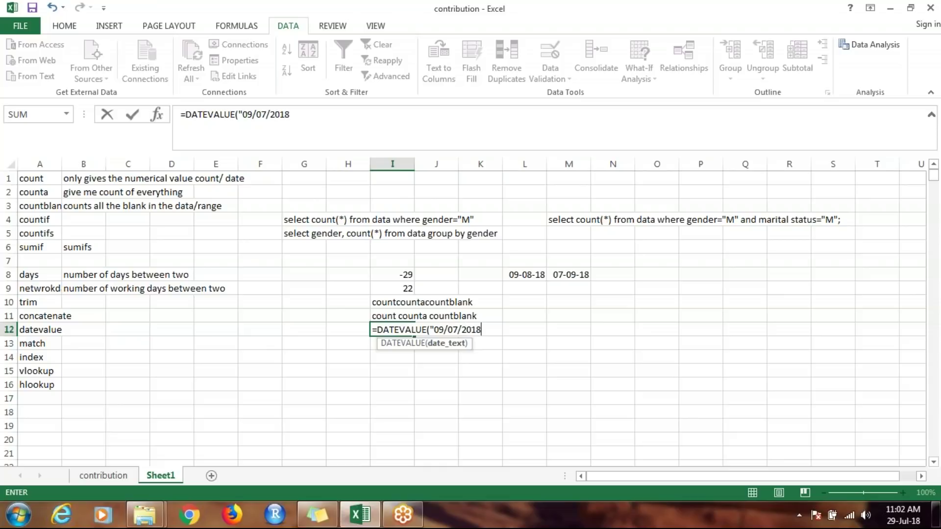
{"action": "type", "text": "\")"}
{"action": "key", "text": "Return"}
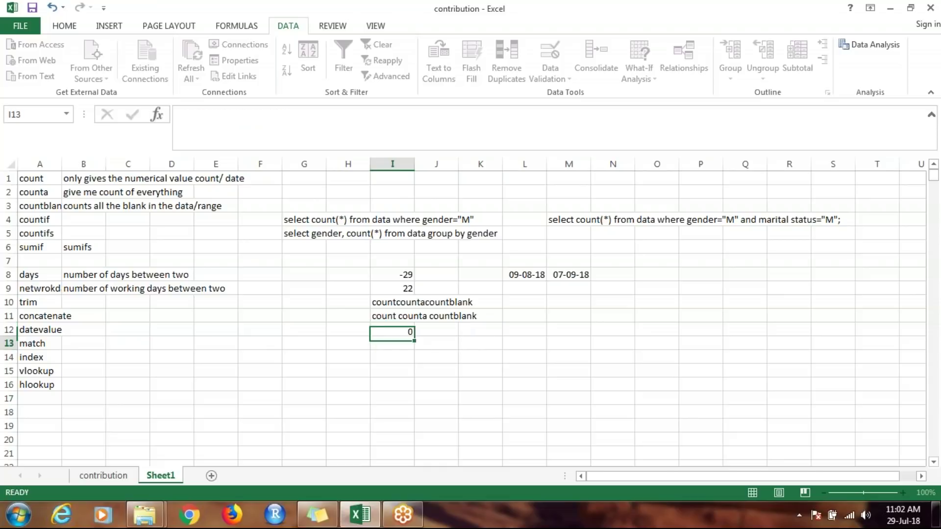
{"action": "key", "text": "Up"}
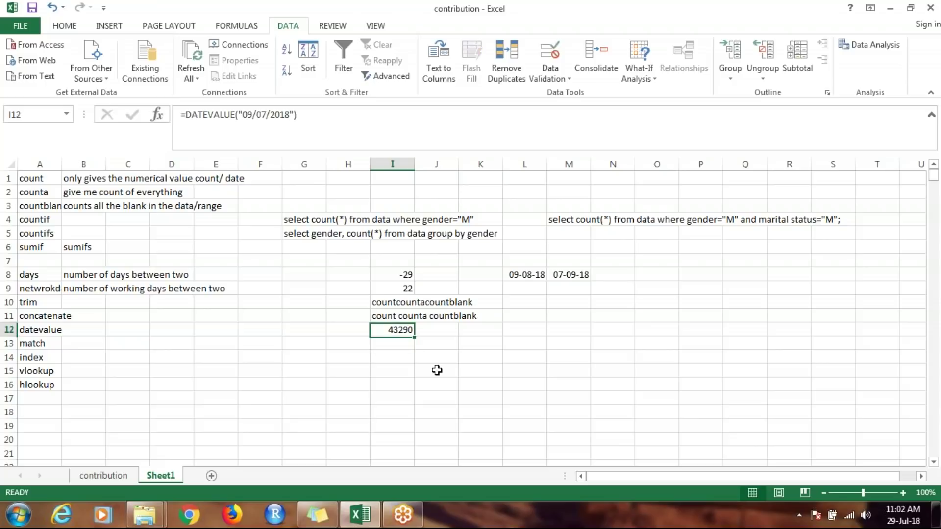
Step: Enter the note "gives the numeric equivalent of the excel date" in B12 beside datevalue
{"action": "key", "text": "Down"}
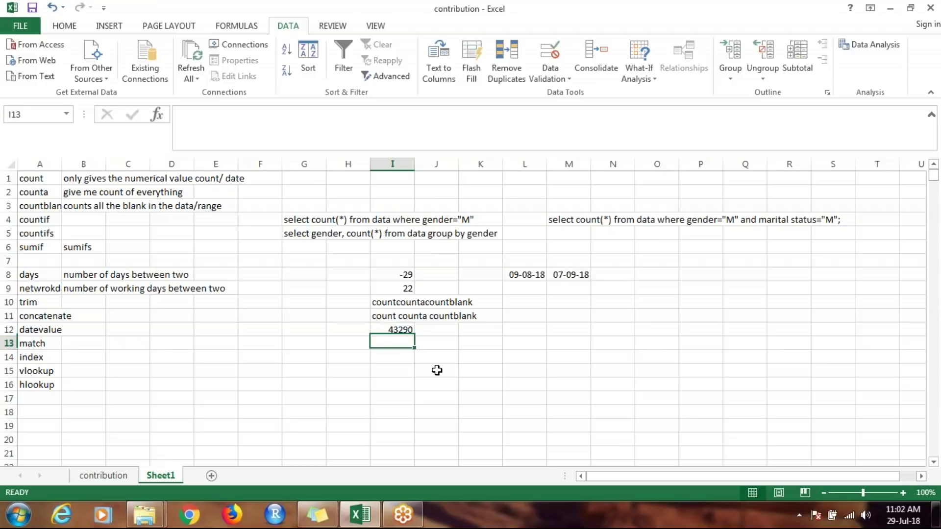
{"action": "key", "text": "Up"}
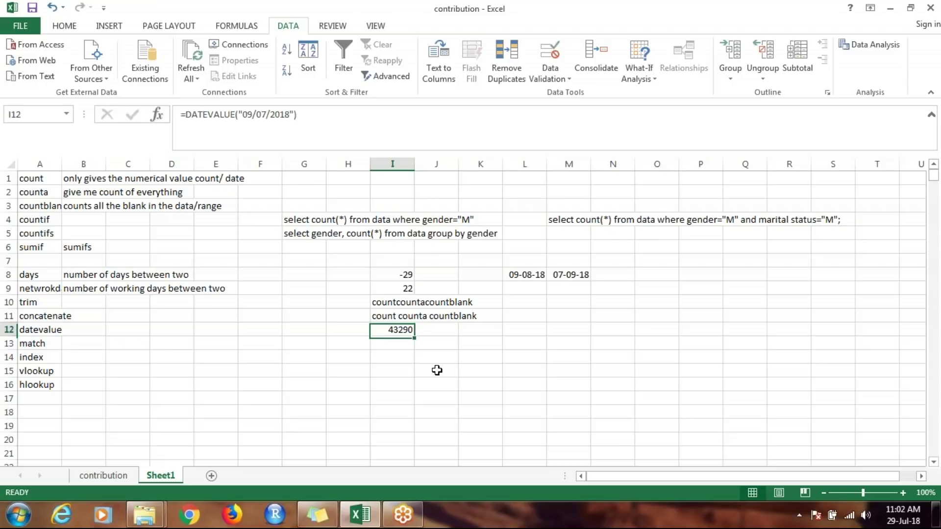
{"action": "key", "text": "Left"}
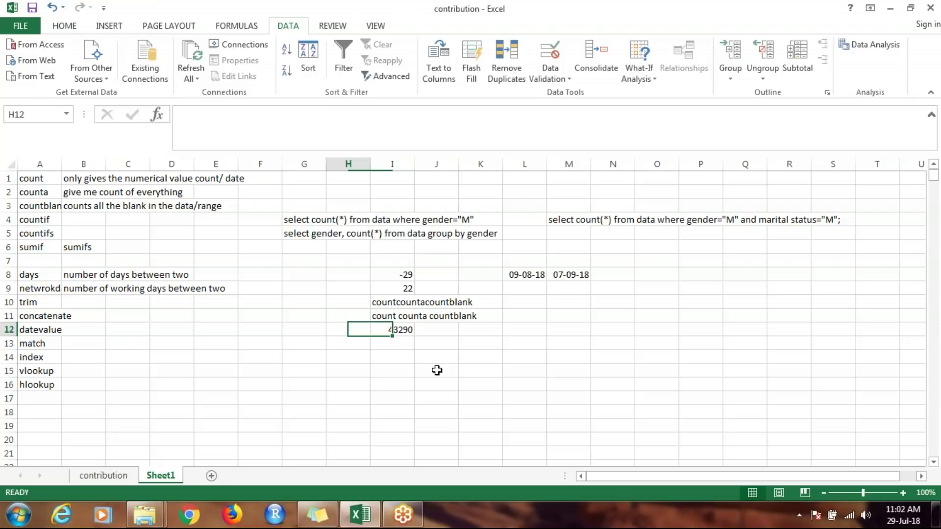
{"action": "key", "text": "Left"}
{"action": "key", "text": "Left"}
{"action": "key", "text": "Left"}
{"action": "key", "text": "Left"}
{"action": "key", "text": "Left"}
{"action": "key", "text": "Left"}
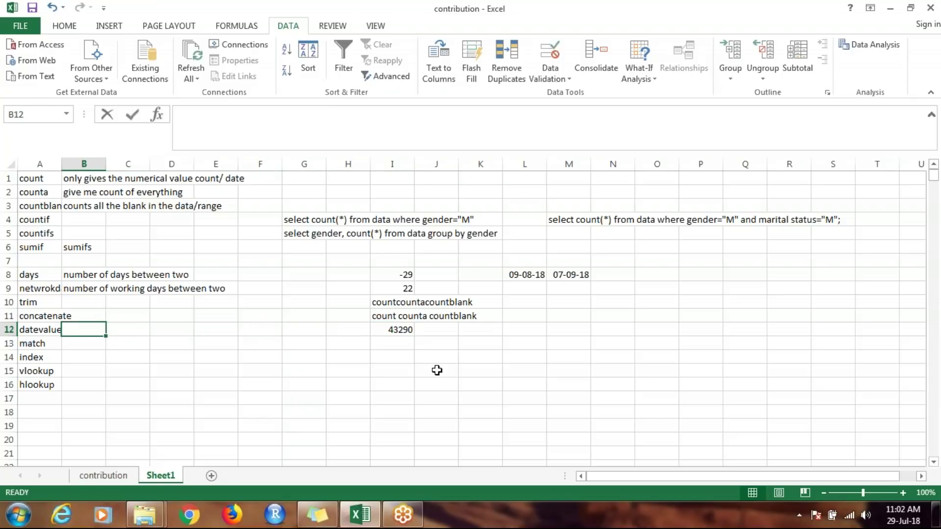
{"action": "type", "text": "gives t"}
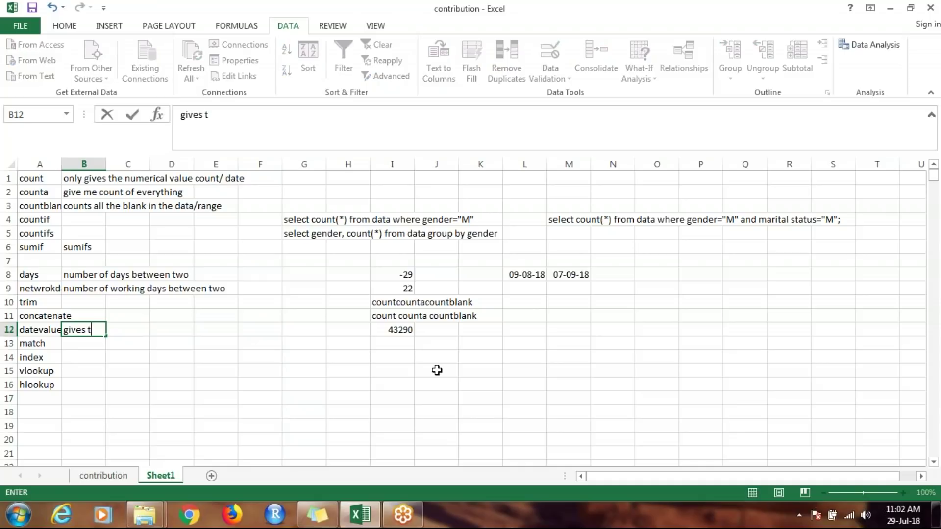
{"action": "type", "text": "he numeric "}
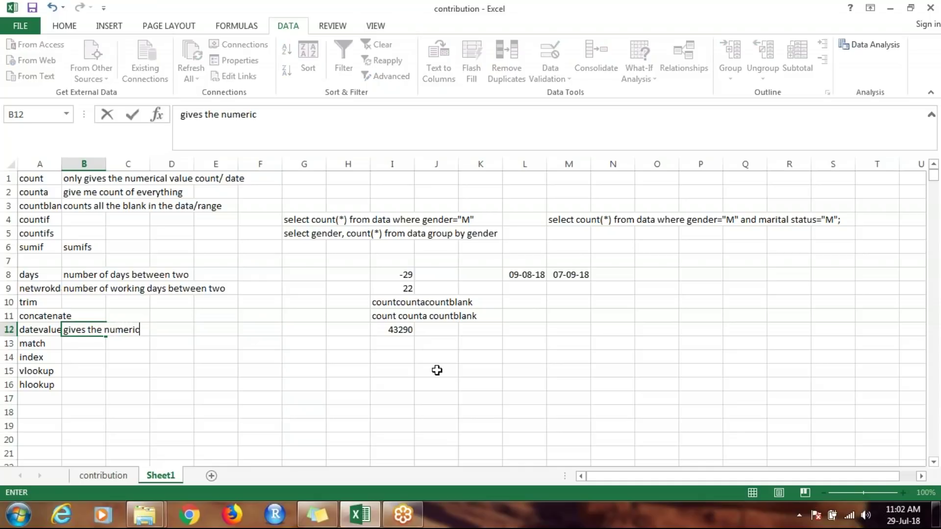
{"action": "type", "text": "equia"}
{"action": "key", "text": "BackSpace"}
{"action": "type", "text": "valent"}
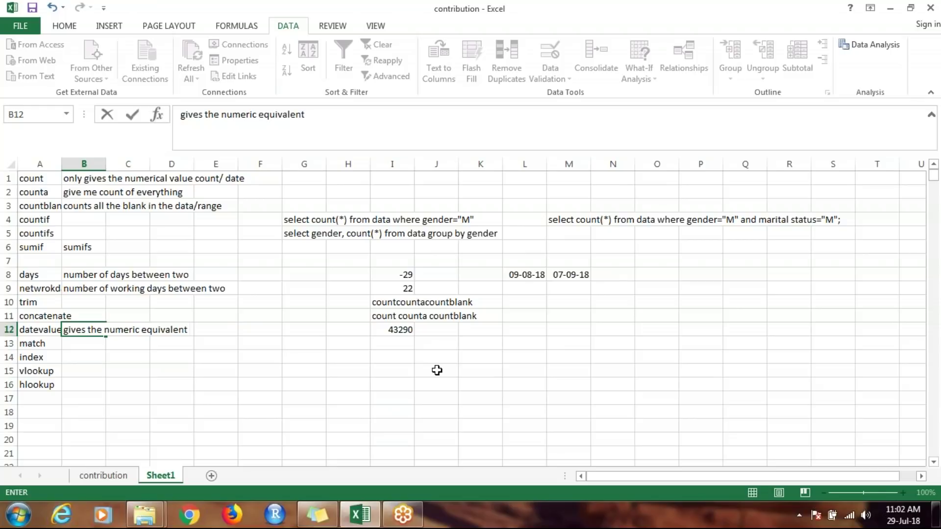
{"action": "type", "text": " of the excel datw"}
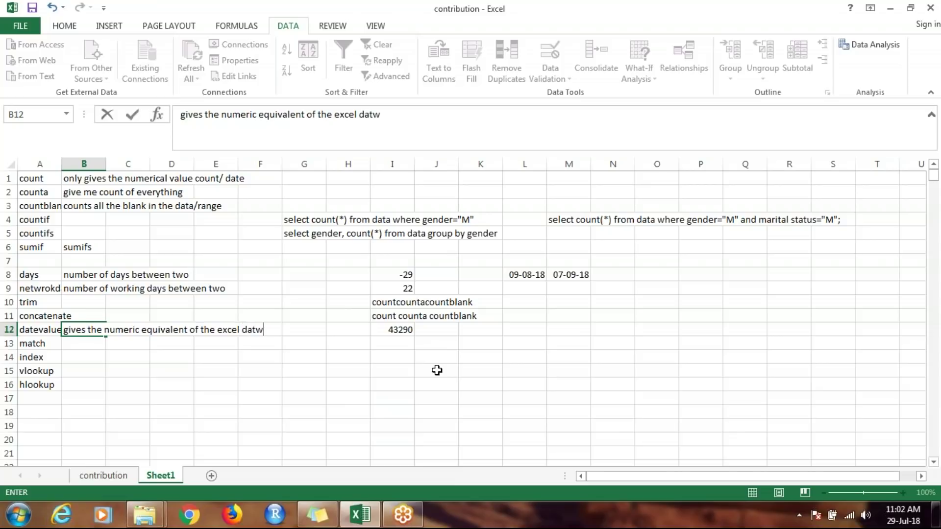
{"action": "key", "text": "BackSpace"}
{"action": "type", "text": "e"}
{"action": "key", "text": "ctrl+Return"}
{"action": "key", "text": "Down"}
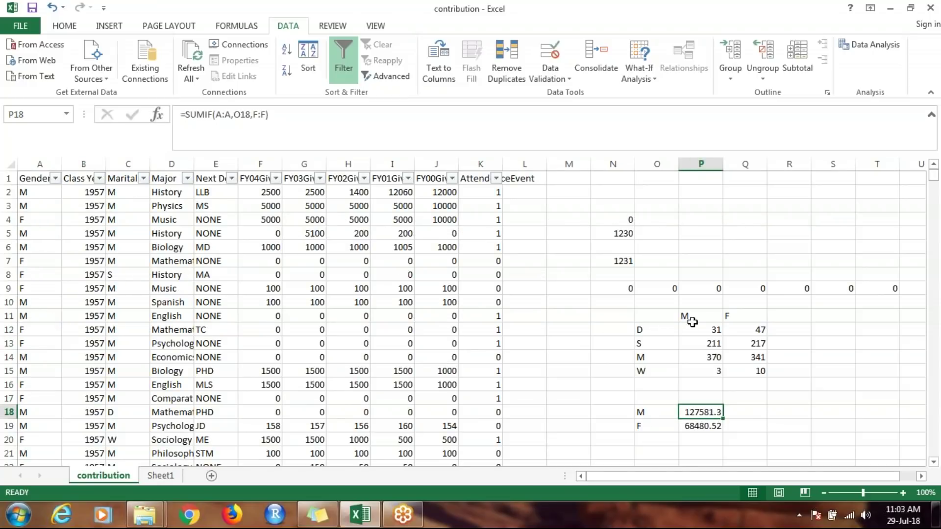
Step: Clear the COUNTBLANK results in N9:T9 and the gender summary tables in N11:Q20 on the contribution sheet
{"action": "left_click", "coordinate": [618, 288]}
{"action": "key", "text": "ctrl+shift+Right"}
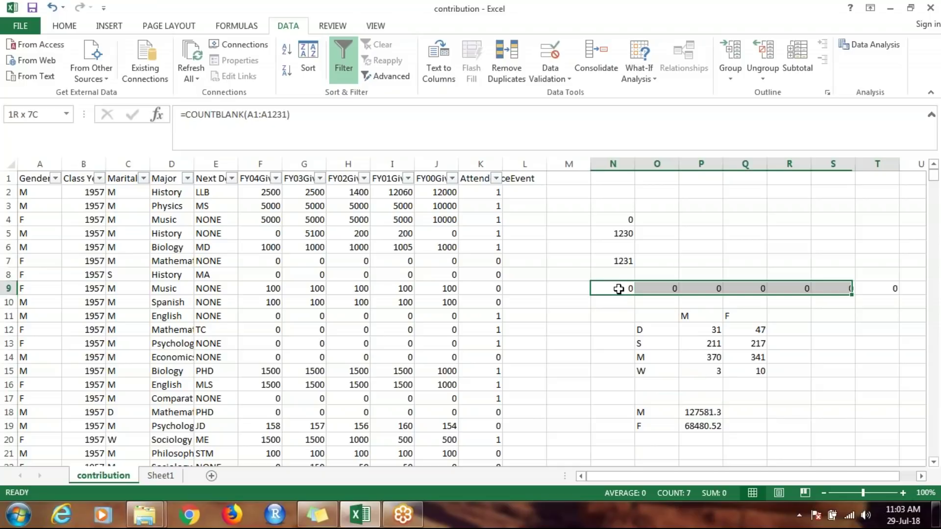
{"action": "key", "text": "Delete"}
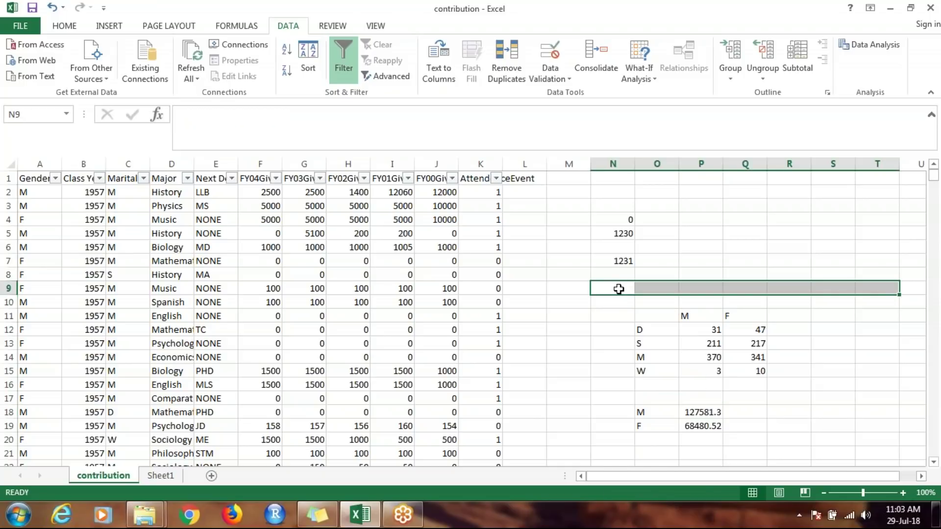
{"action": "left_click_drag", "start_coordinate": [623, 313], "coordinate": [749, 442]}
{"action": "key", "text": "Delete"}
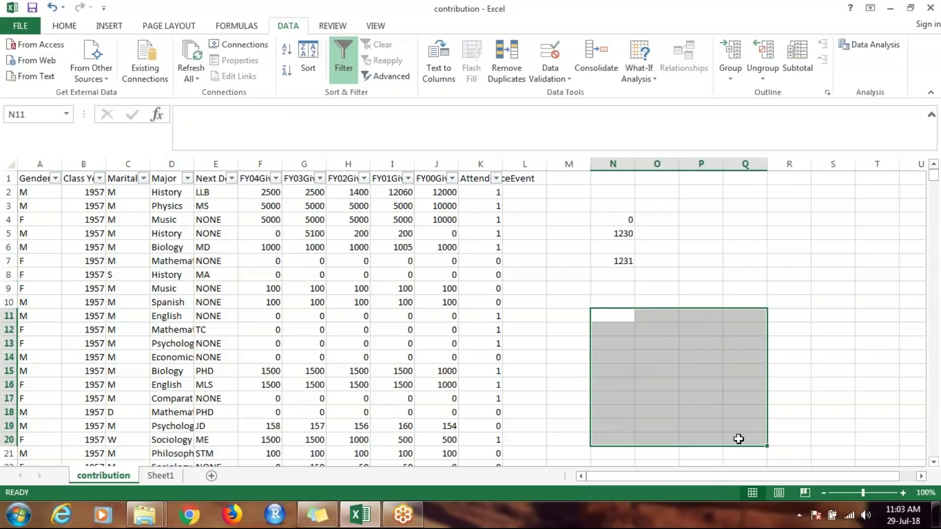
Step: Delete column N to remove the remaining count results
{"action": "key", "text": "Left"}
{"action": "key", "text": "Right"}
{"action": "key", "text": "ctrl+space"}
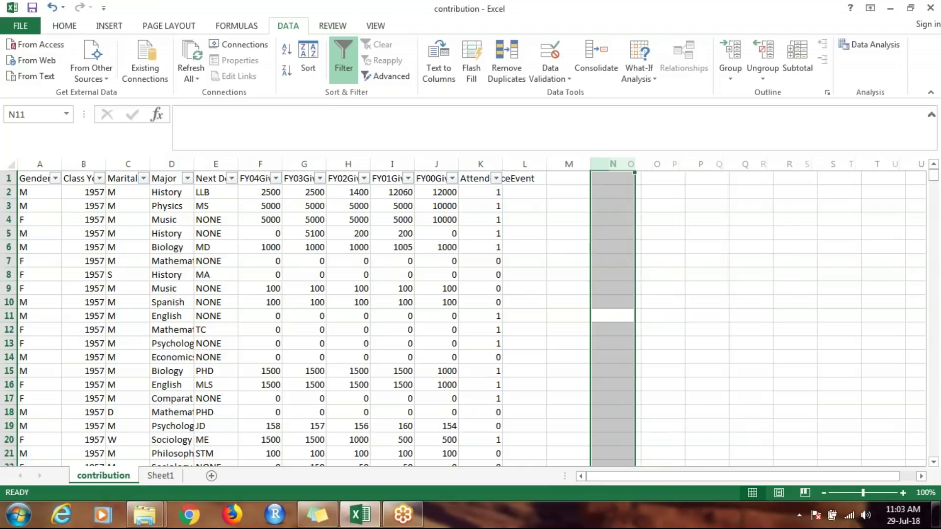
{"action": "key", "text": "ctrl+z"}
Step: Enter =MATCH(D2,D:D,0) in N3 to find the major's position in column D, and fill the formula down to N17
{"action": "key", "text": "Up"}
{"action": "key", "text": "Up"}
{"action": "key", "text": "Up"}
{"action": "key", "text": "Up"}
{"action": "key", "text": "Up"}
{"action": "key", "text": "Up"}
{"action": "key", "text": "Up"}
{"action": "key", "text": "Up"}
{"action": "key", "text": "Up"}
{"action": "key", "text": "Up"}
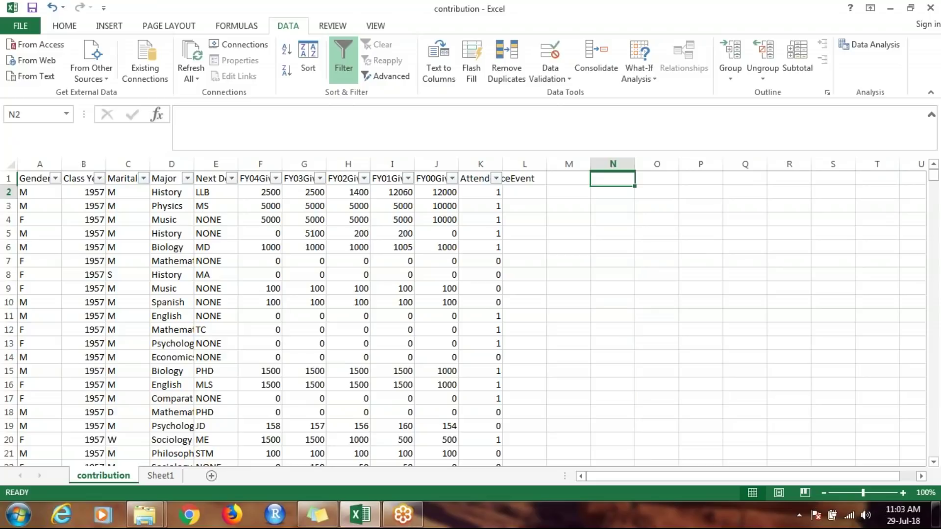
{"action": "left_click", "coordinate": [612, 206]}
{"action": "type", "text": "="}
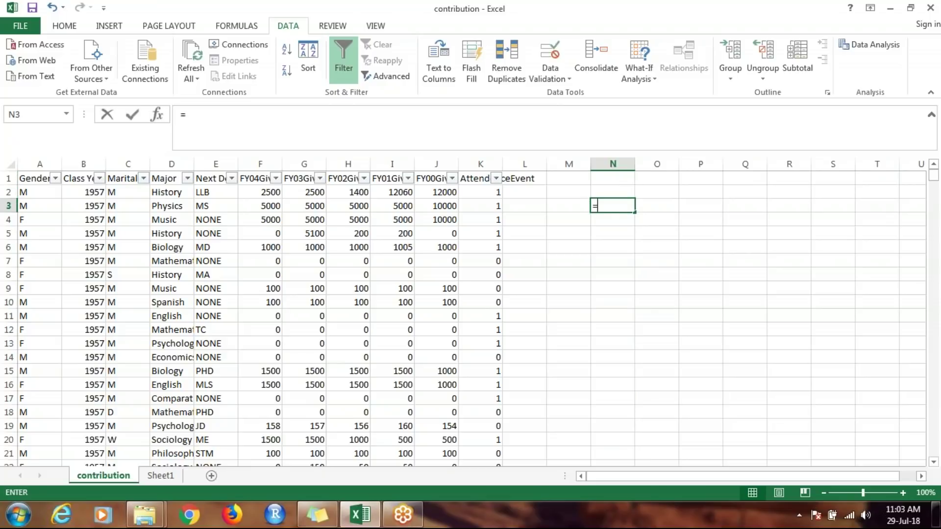
{"action": "type", "text": "mat"}
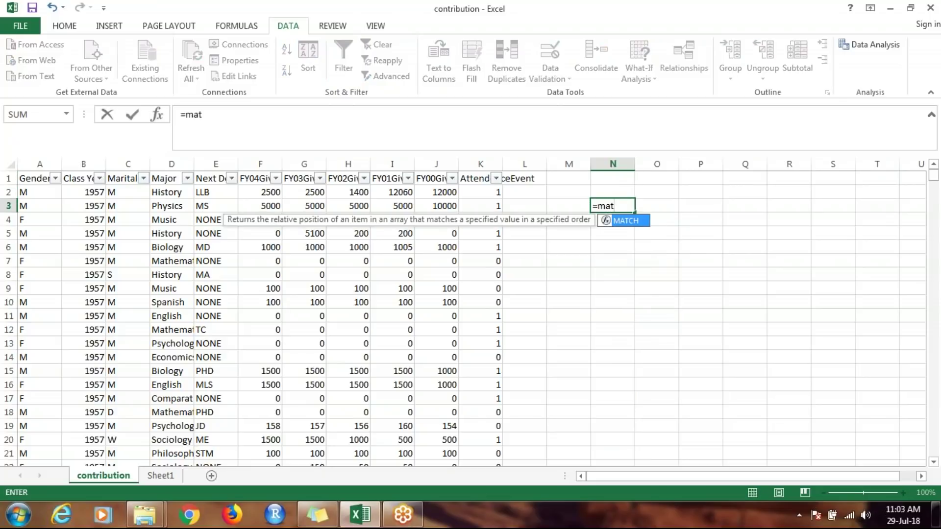
{"action": "key", "text": "Tab"}
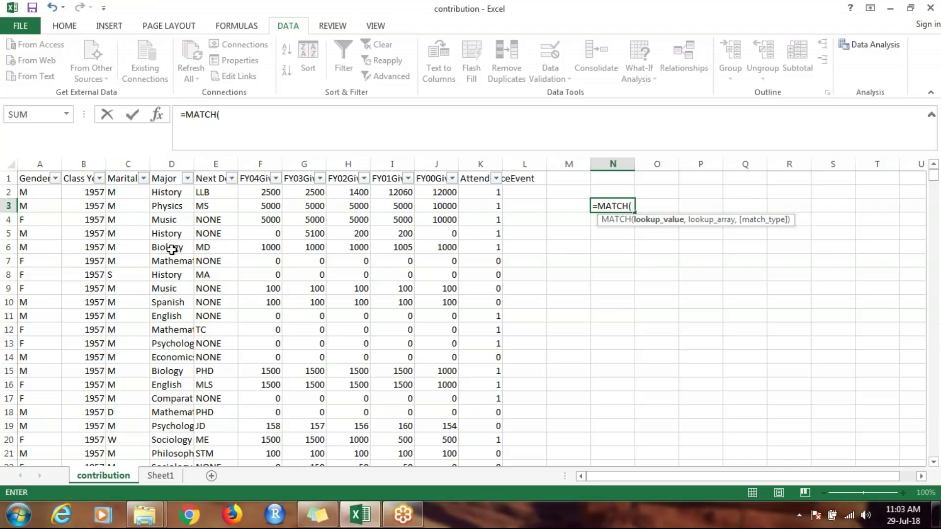
{"action": "left_click", "coordinate": [175, 194]}
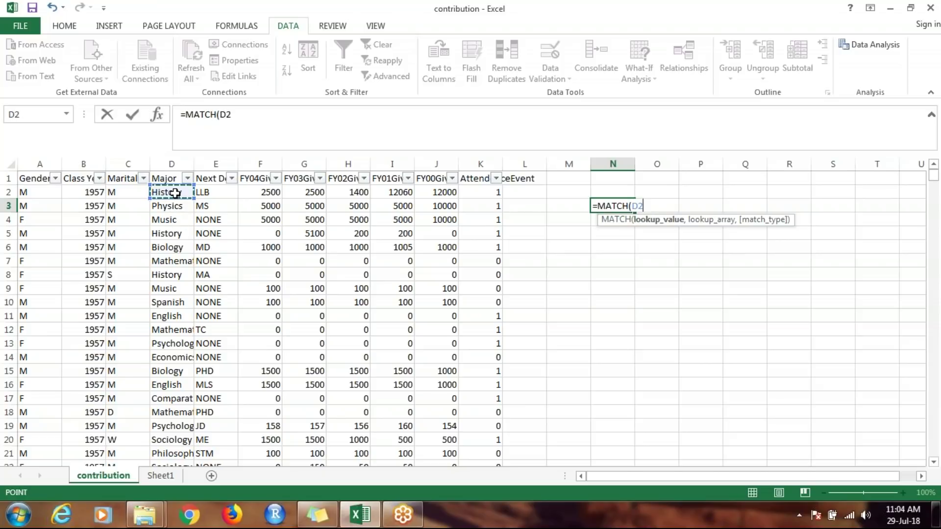
{"action": "type", "text": ","}
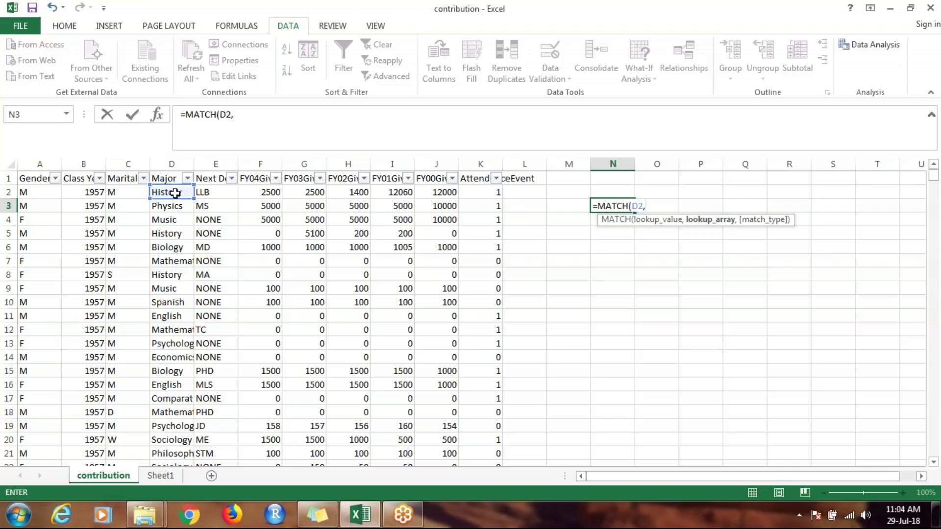
{"action": "left_click", "coordinate": [173, 163]}
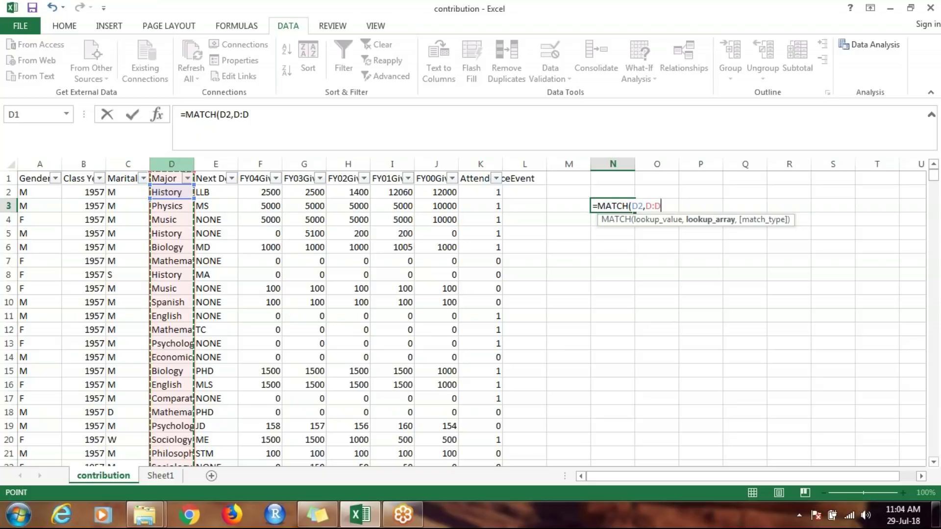
{"action": "type", "text": ","}
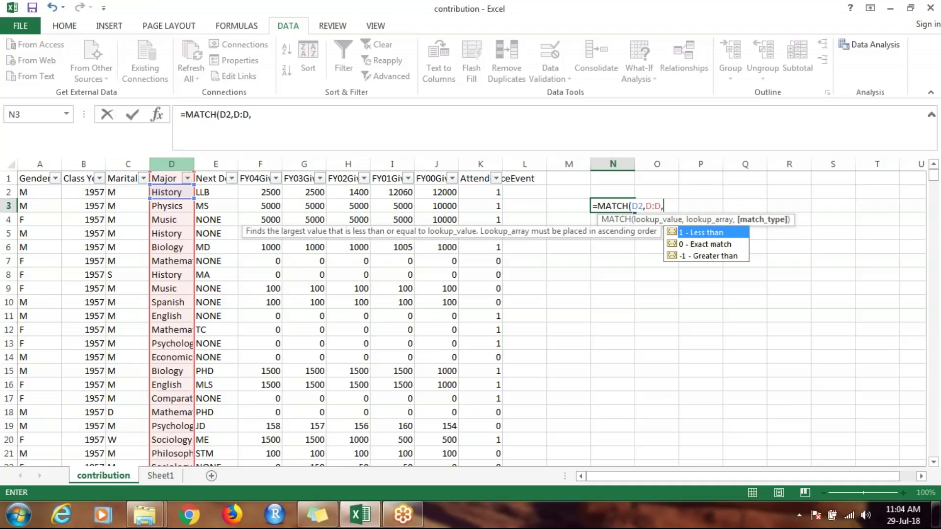
{"action": "type", "text": "0)"}
{"action": "key", "text": "Return"}
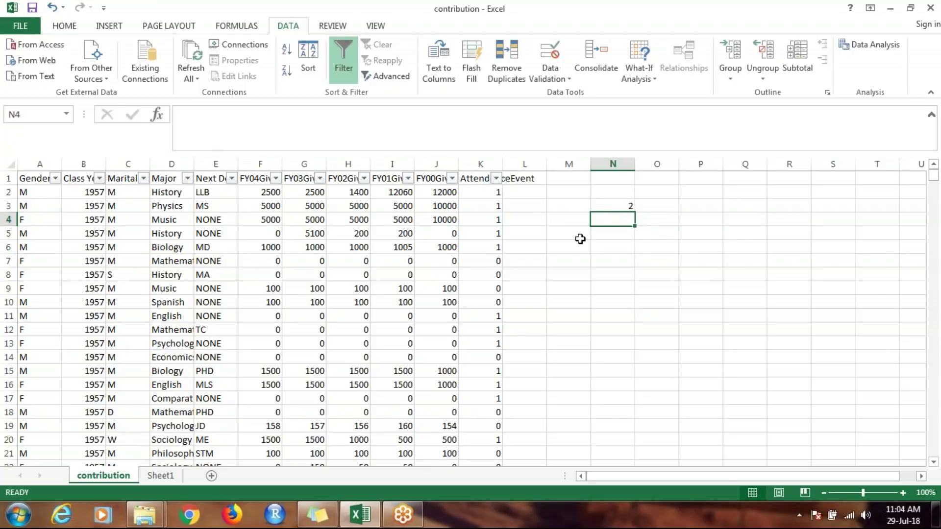
{"action": "left_click", "coordinate": [611, 206]}
{"action": "left_click_drag", "start_coordinate": [636, 212], "coordinate": [637, 403]}
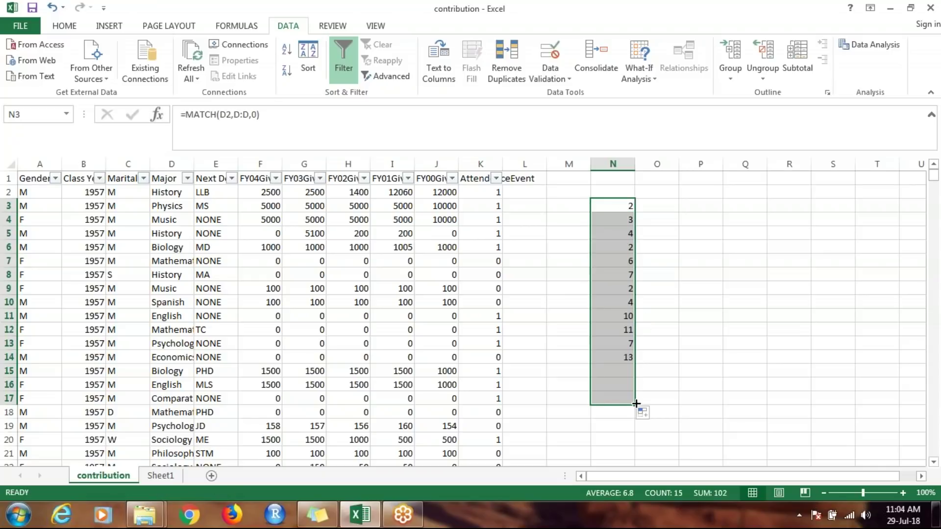
Step: Examine the MATCH formulas in N3 to N6 to compare each lookup cell with its position in the Major column
{"action": "double_click", "coordinate": [615, 208]}
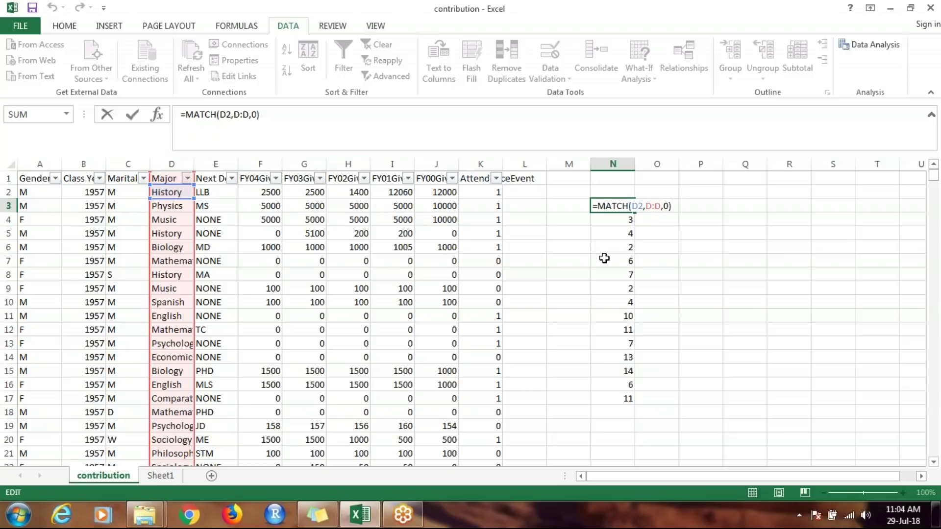
{"action": "key", "text": "Return"}
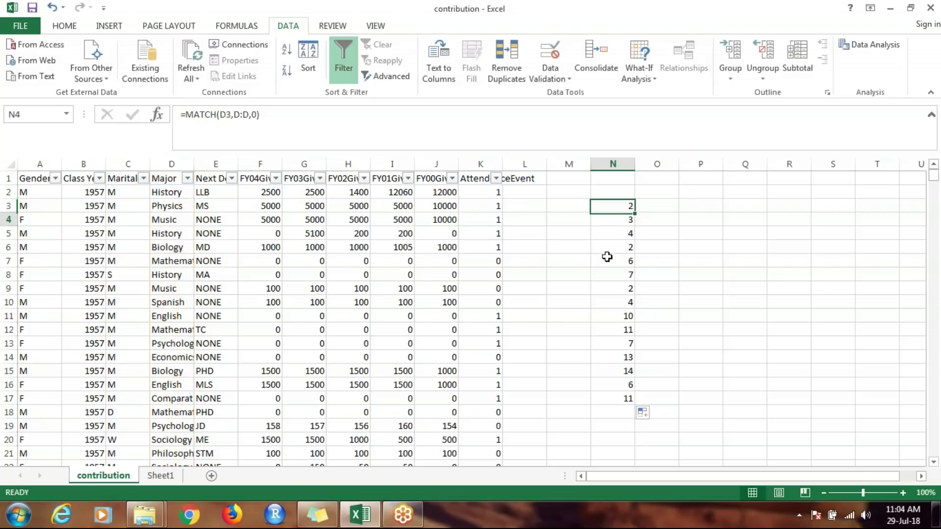
{"action": "key", "text": "F2"}
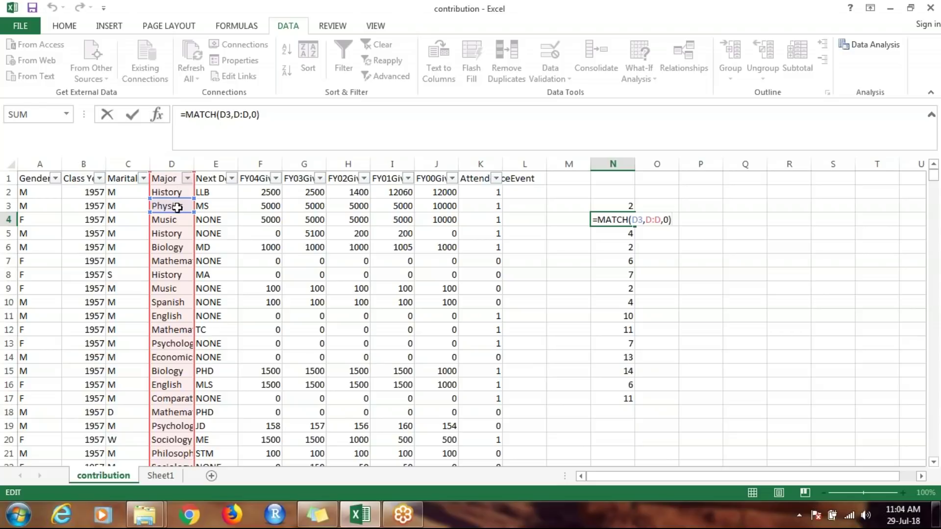
{"action": "key", "text": "Return"}
{"action": "double_click", "coordinate": [621, 232]}
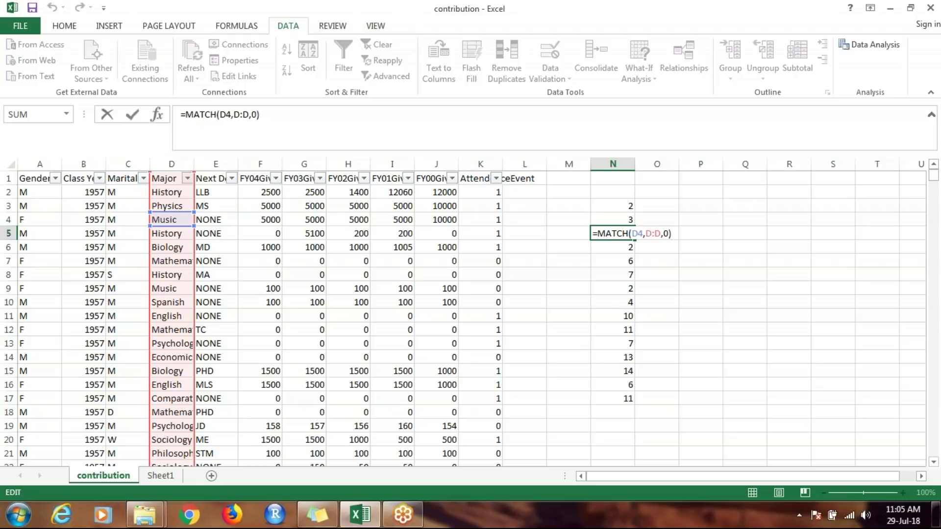
{"action": "key", "text": "Return"}
{"action": "double_click", "coordinate": [621, 248]}
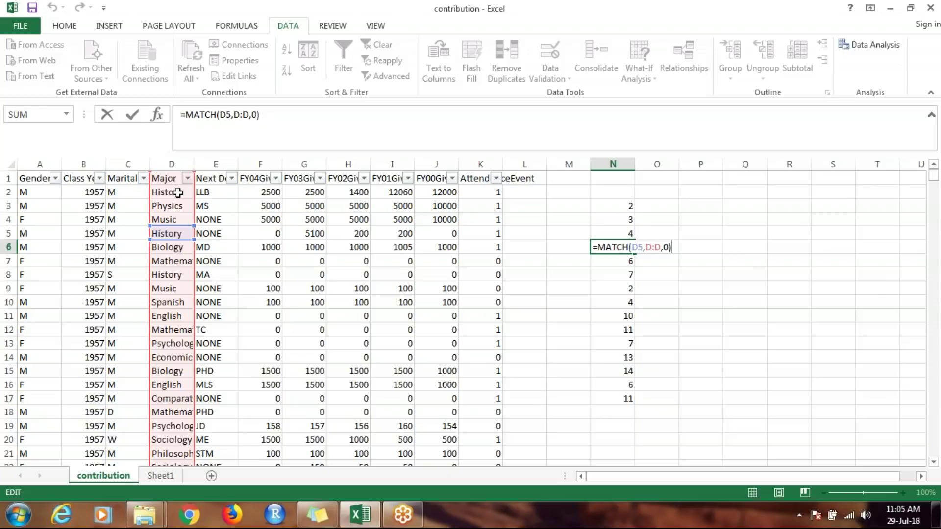
{"action": "key", "text": "ctrl+Return"}
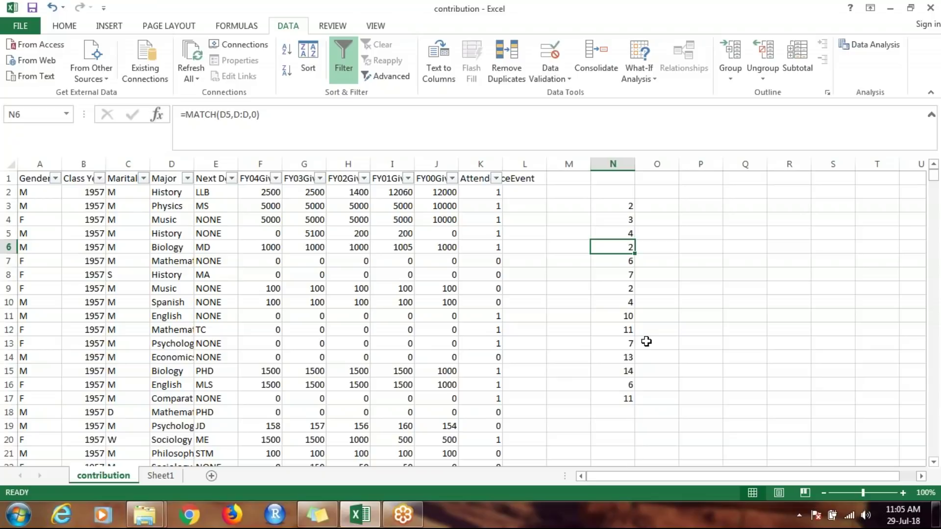
Step: Begin an INDEX formula in Q3 with the Major column D:D as its array
{"action": "left_click", "coordinate": [745, 208]}
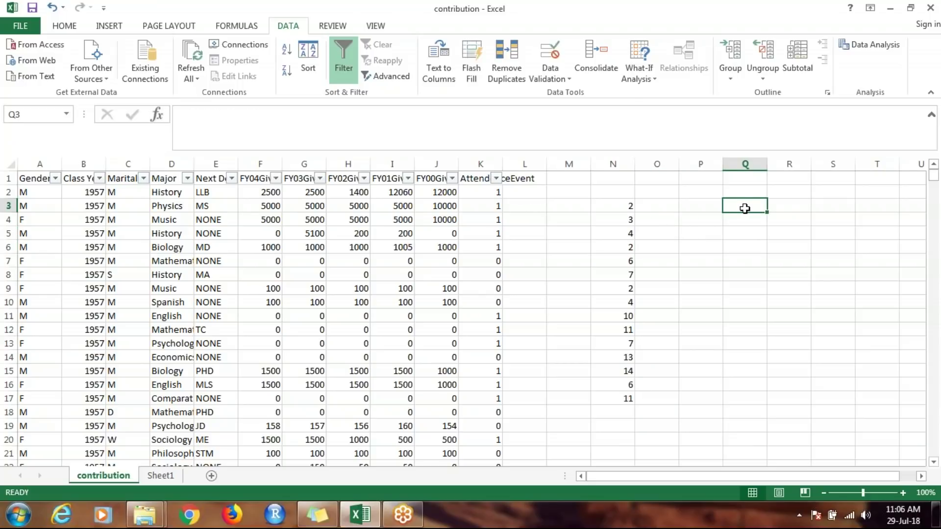
{"action": "key", "text": "F2"}
{"action": "type", "text": "="}
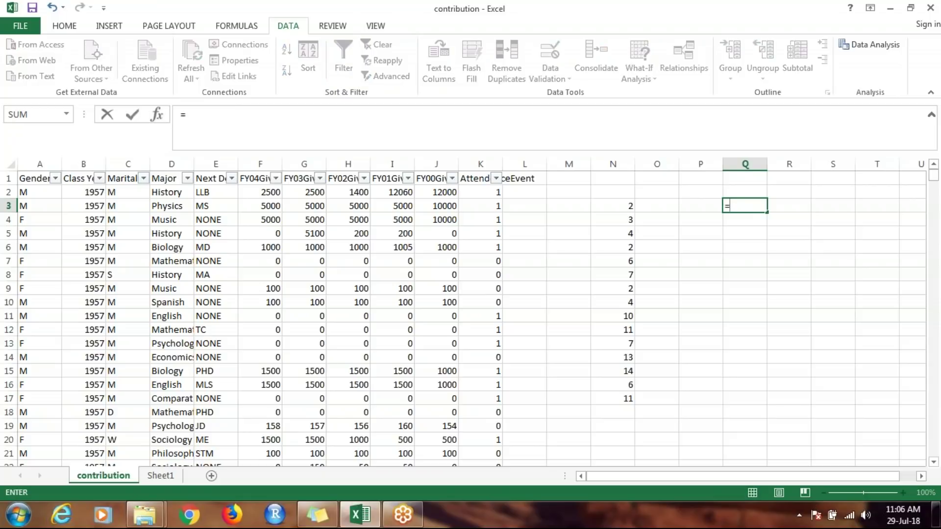
{"action": "type", "text": "inde"}
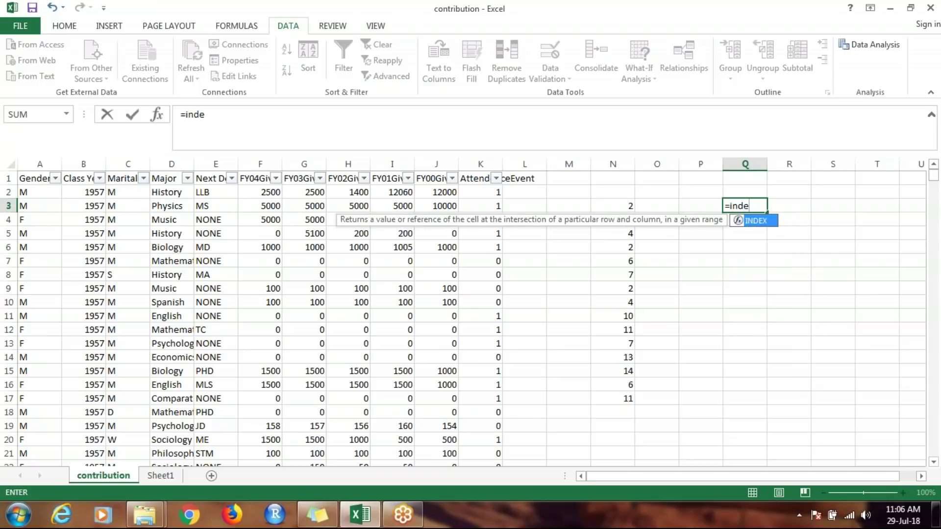
{"action": "key", "text": "Tab"}
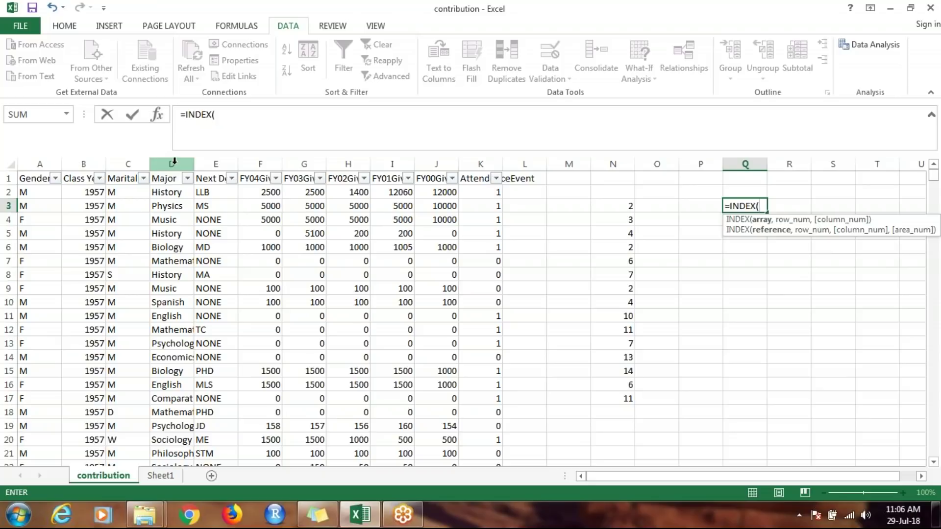
{"action": "left_click", "coordinate": [174, 161]}
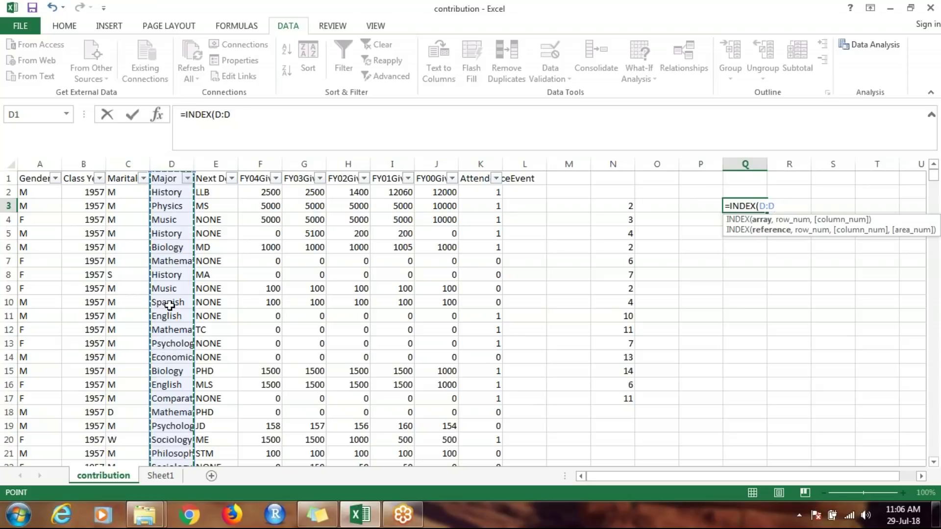
{"action": "type", "text": ","}
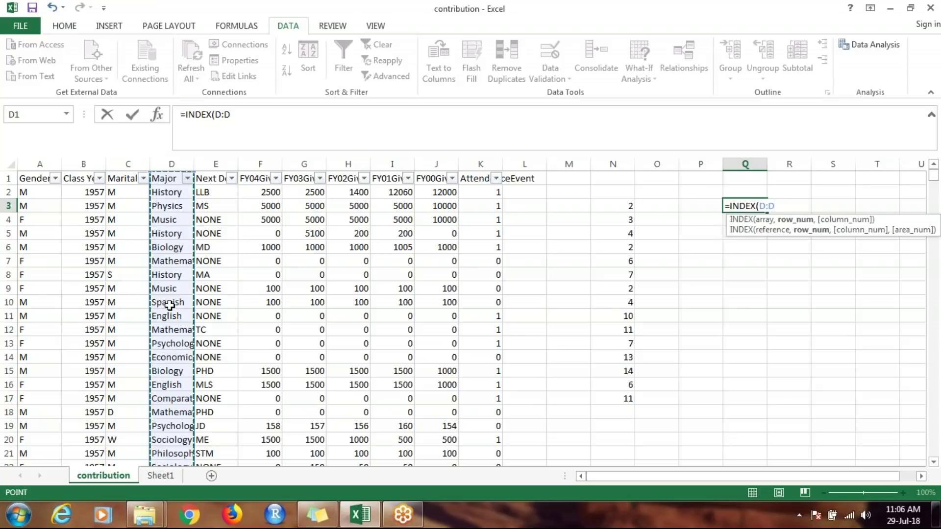
Step: Complete the formula in Q3 as =INDEX(D:D,10,1) to return the tenth entry of the Major column
{"action": "type", "text": "10,"}
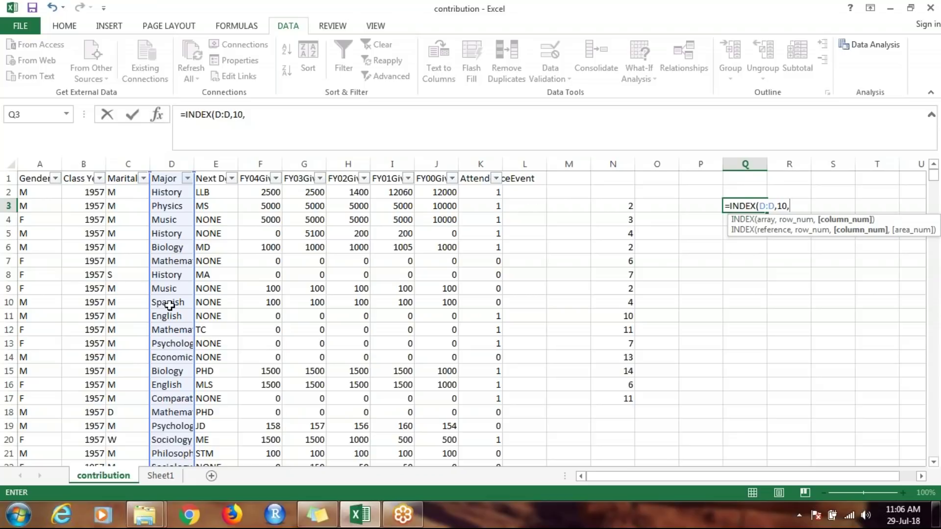
{"action": "type", "text": "1)"}
{"action": "key", "text": "Return"}
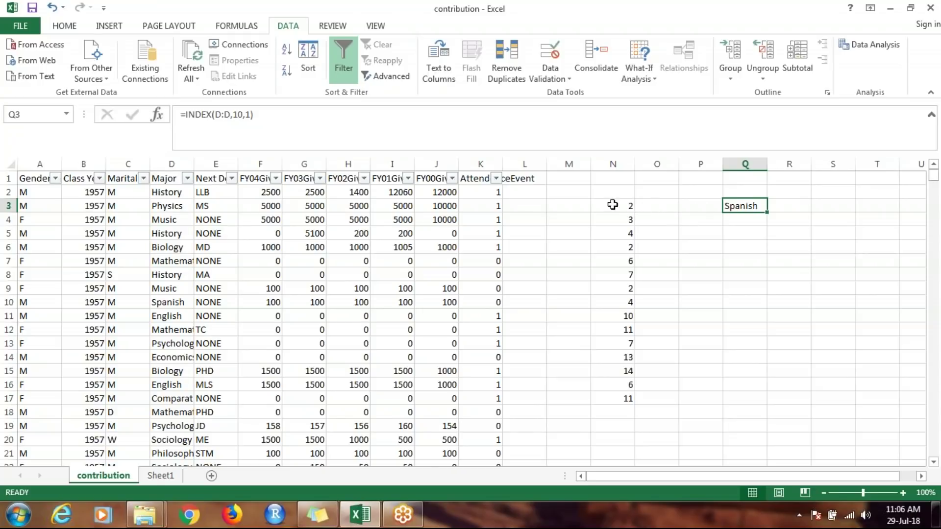
Step: Replace the fixed row number in Q3's INDEX formula with a reference to N3, giving =INDEX(D:D,N3,1)
{"action": "left_click", "coordinate": [243, 114]}
{"action": "key", "text": "BackSpace"}
{"action": "key", "text": "BackSpace"}
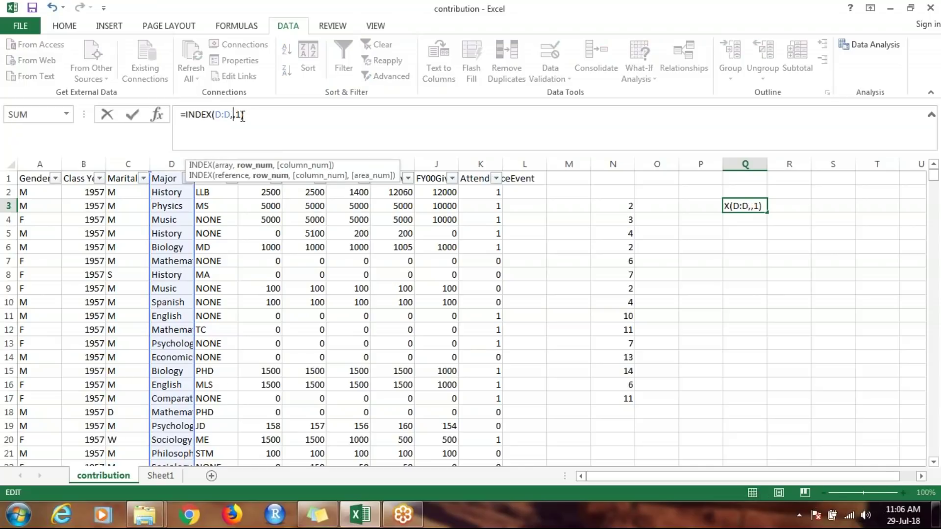
{"action": "left_click", "coordinate": [616, 208]}
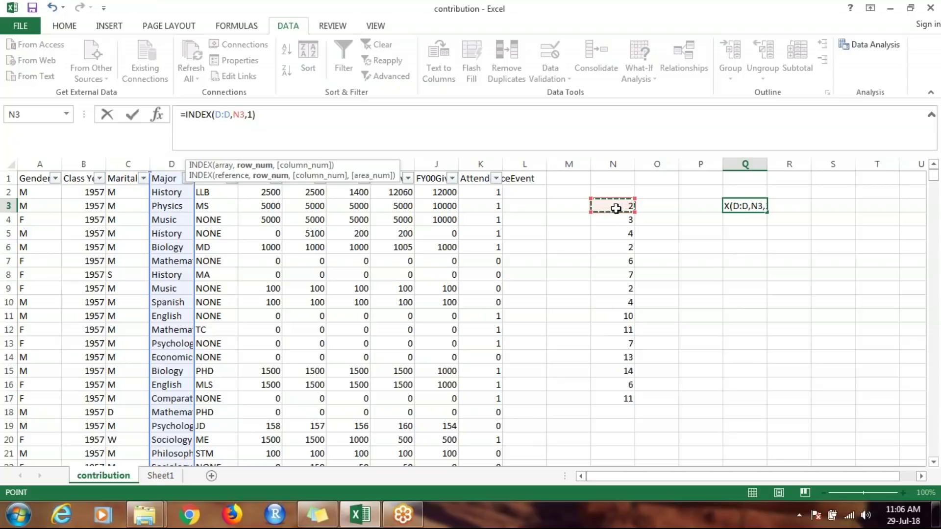
{"action": "key", "text": "Return"}
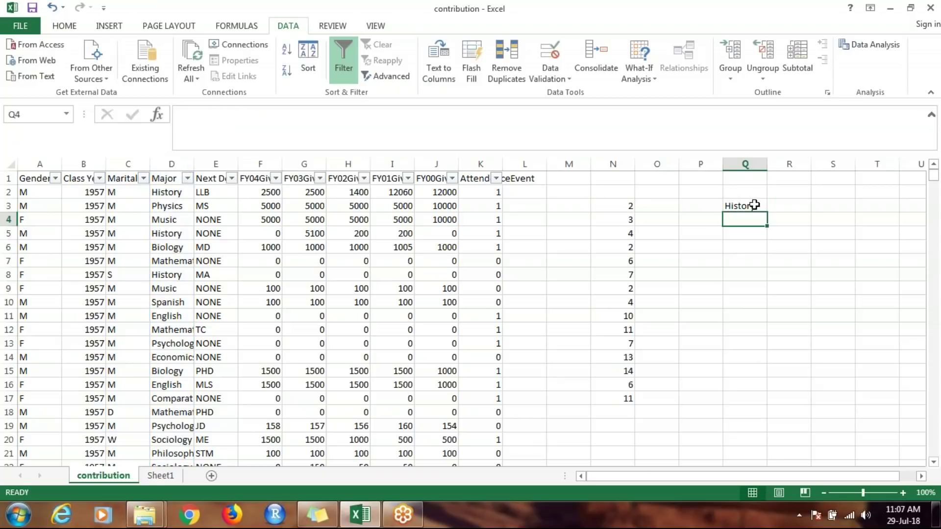
Step: Fill the INDEX formula from Q3 down to Q17 alongside the position numbers in column N
{"action": "left_click", "coordinate": [752, 207]}
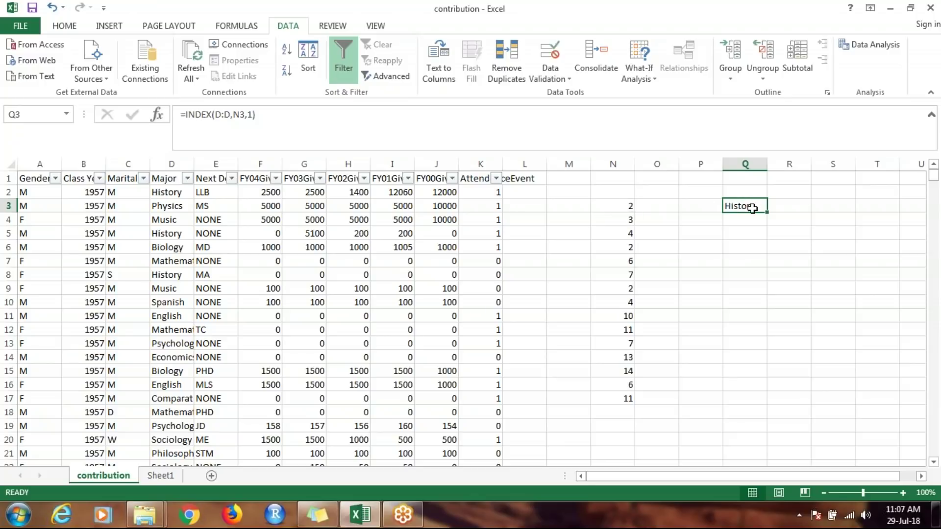
{"action": "left_click_drag", "start_coordinate": [769, 213], "coordinate": [769, 410]}
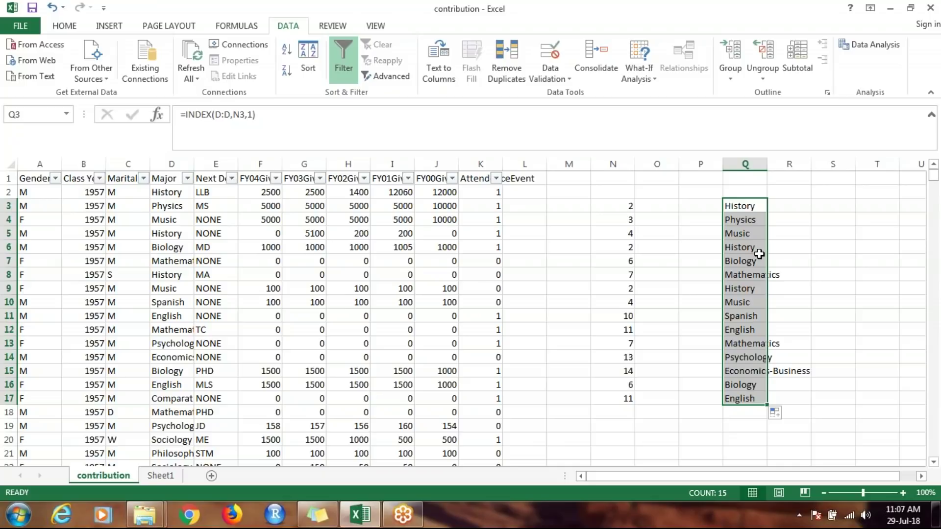
{"action": "key", "text": "ctrl+c"}
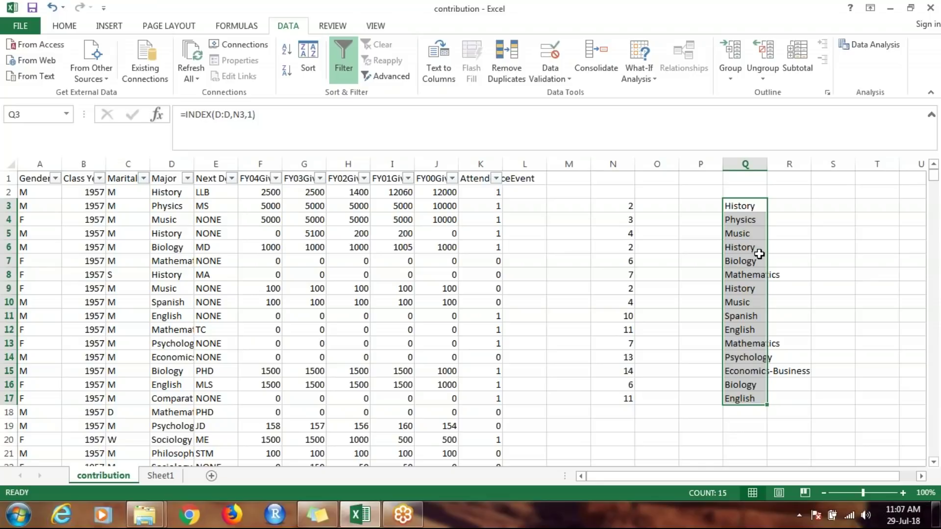
Step: On Sheet1, enter the description "returns the position" beside match in B13
{"action": "key", "text": "ctrl+Page_Down"}
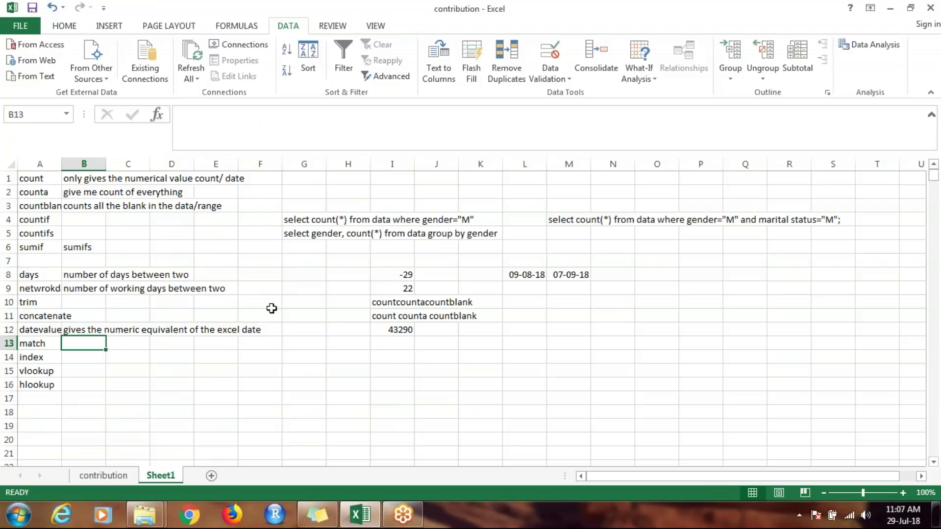
{"action": "key", "text": "F2"}
{"action": "type", "text": "ret"}
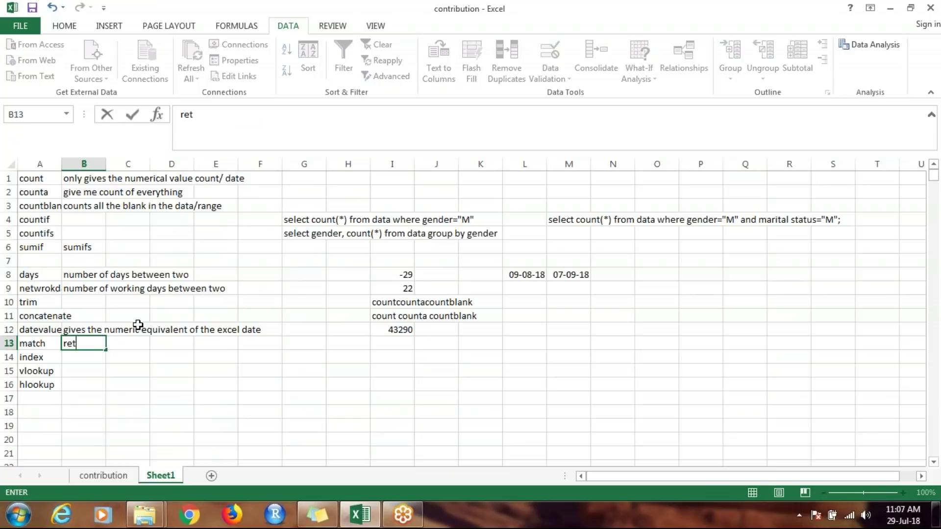
{"action": "type", "text": "urns the position"}
{"action": "key", "text": "Return"}
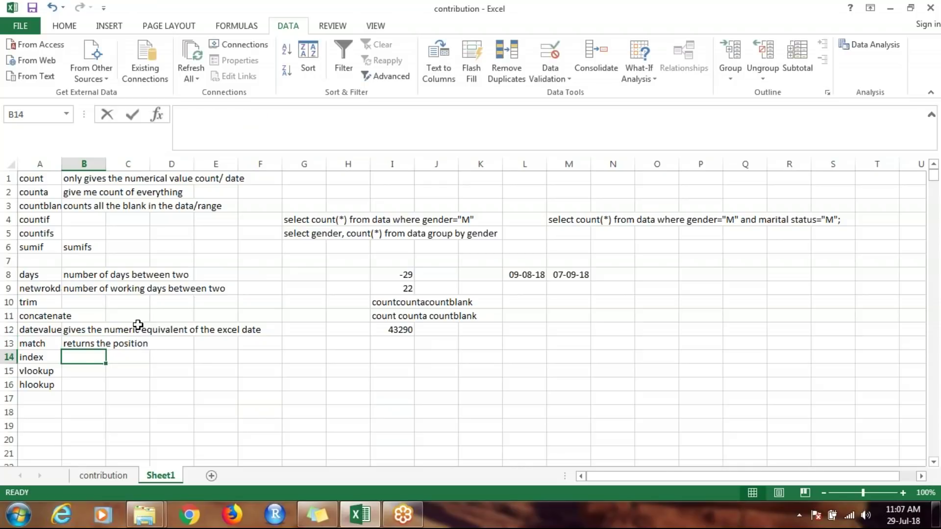
Step: Enter the description "from the position it provides the value" beside index in B14
{"action": "type", "text": "from the position it "}
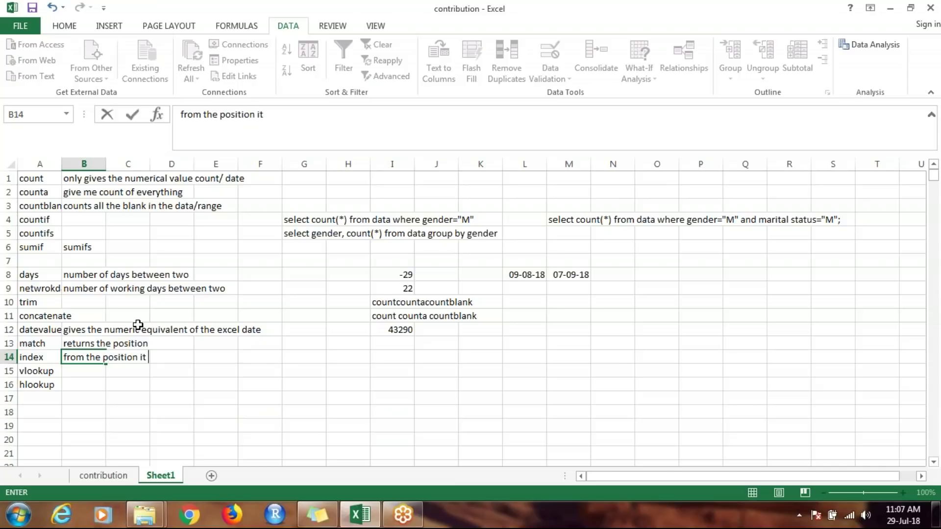
{"action": "type", "text": "provides"}
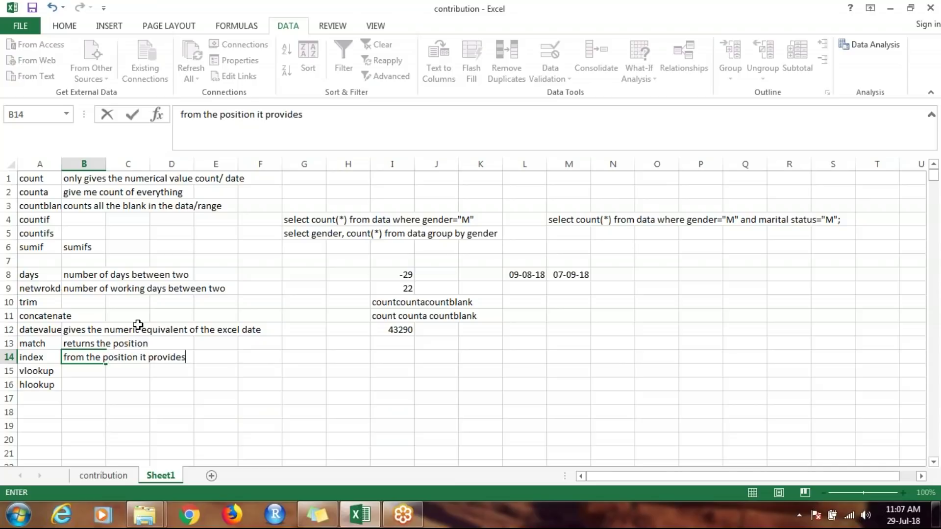
{"action": "type", "text": " the value"}
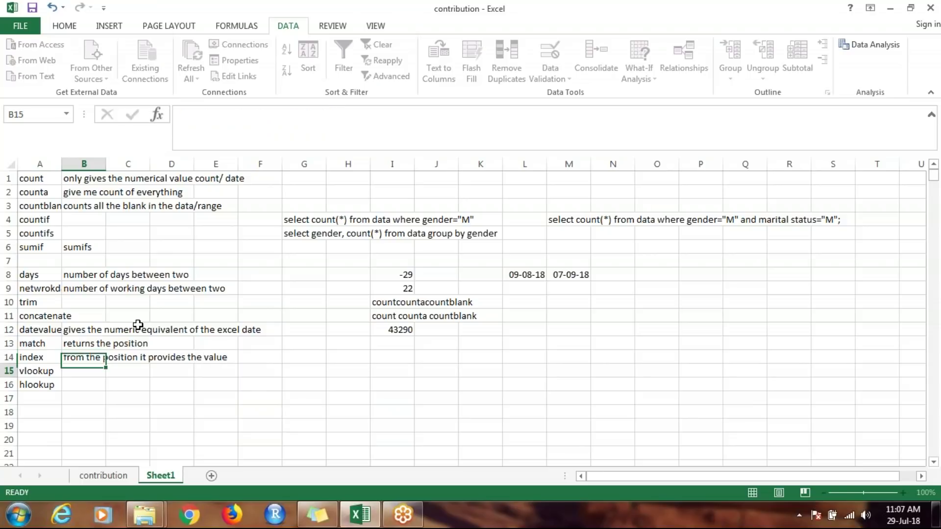
{"action": "key", "text": "Return"}
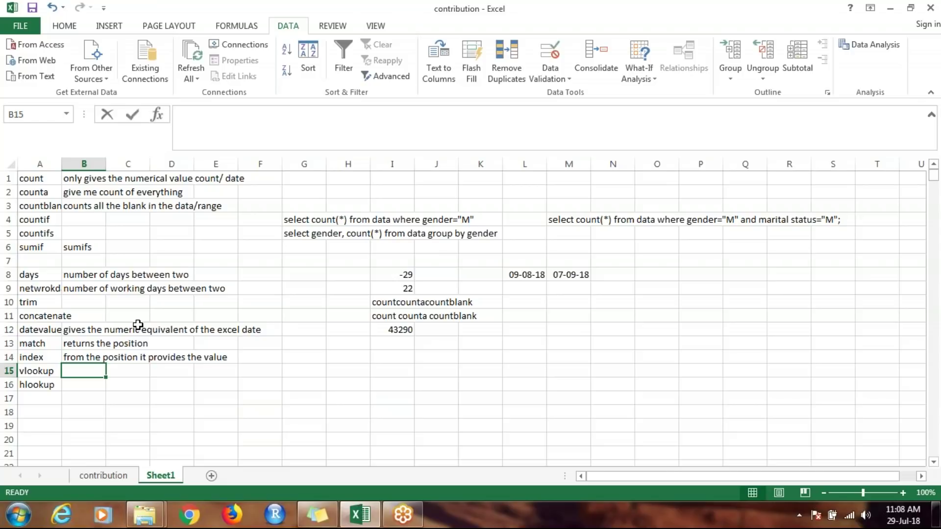
Step: Enter the description "provides you the value" beside vlookup in B15
{"action": "type", "text": "provi"}
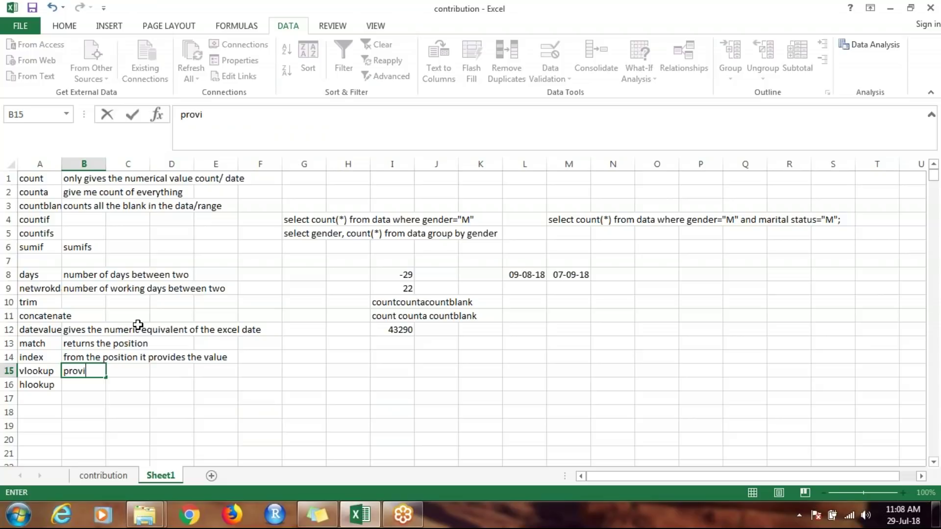
{"action": "type", "text": "des you the value"}
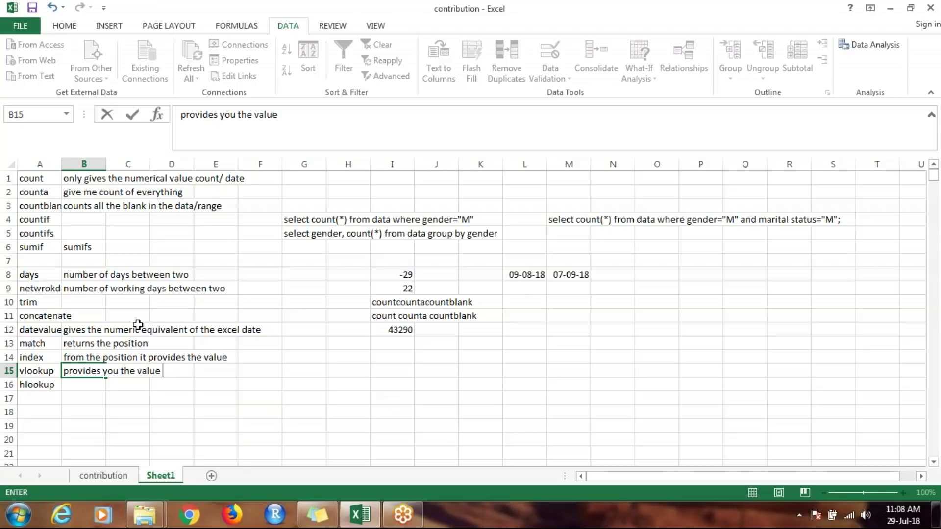
{"action": "key", "text": "Return"}
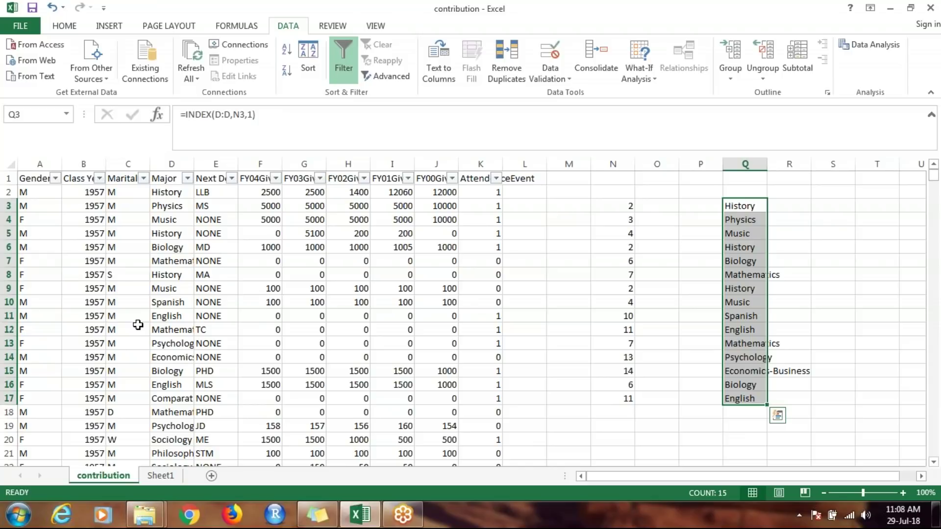
Step: Add a new worksheet after Sheet1 and copy the contribution sheet's header row A1:K1 into it starting at B1
{"action": "left_click", "coordinate": [161, 475]}
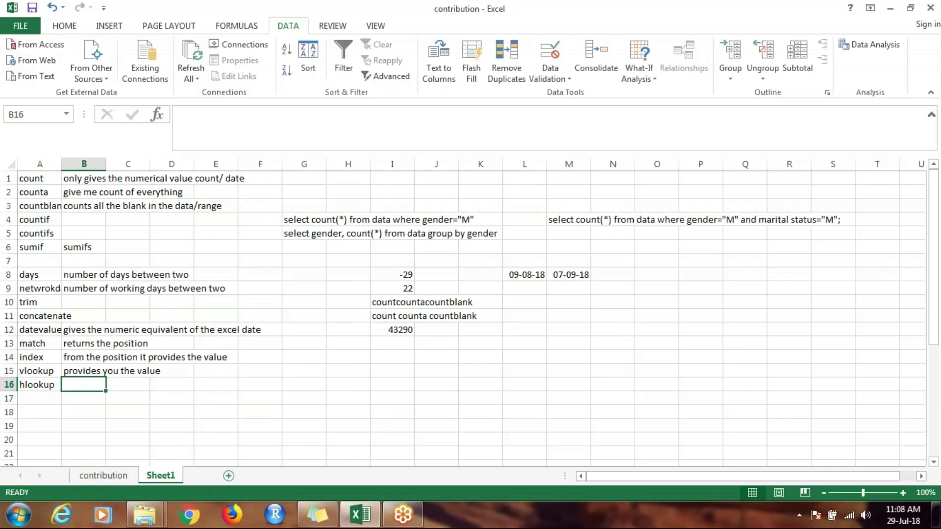
{"action": "left_click", "coordinate": [212, 476]}
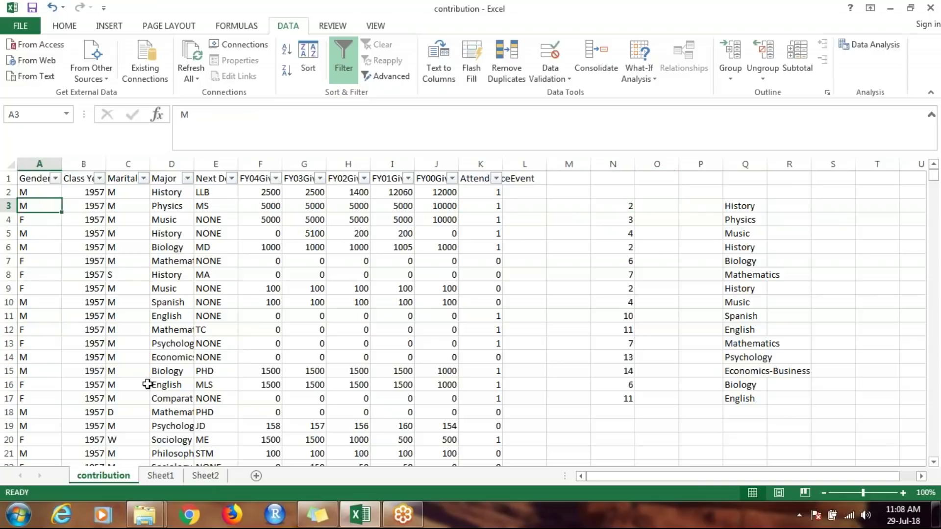
{"action": "key", "text": "ctrl+shift+Right"}
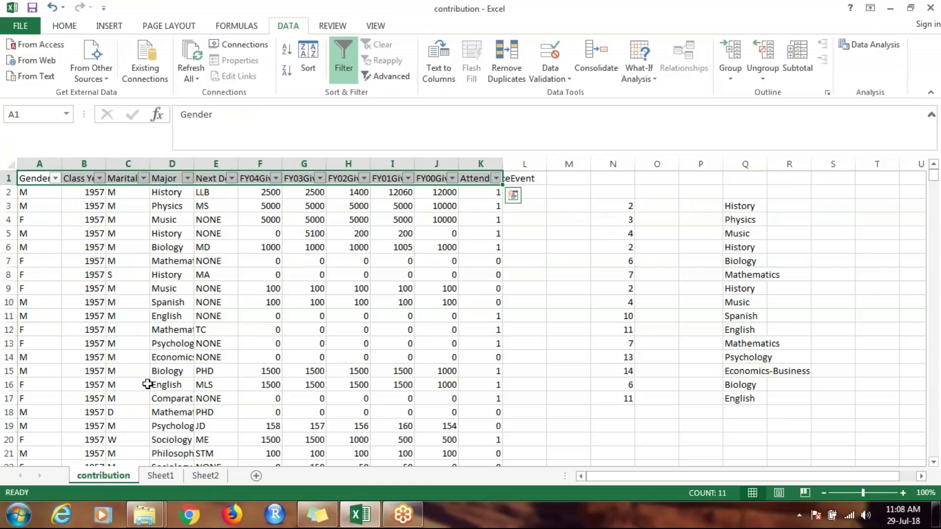
{"action": "key", "text": "ctrl+c"}
{"action": "key", "text": "ctrl+Page_Down"}
{"action": "key", "text": "ctrl+Page_Down"}
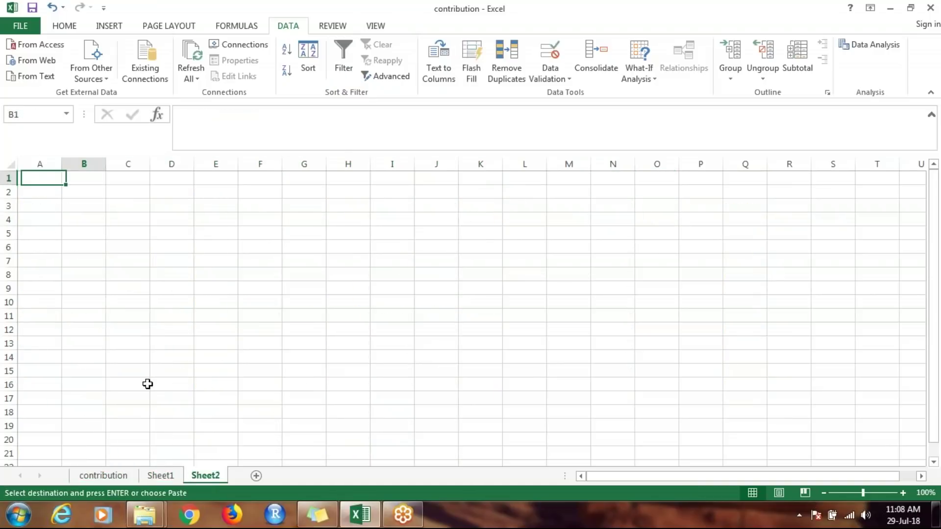
{"action": "key", "text": "ctrl+v"}
Step: Add an ID header in A1 of the new sheet and enter 1 as the first ID in A2
{"action": "key", "text": "Left"}
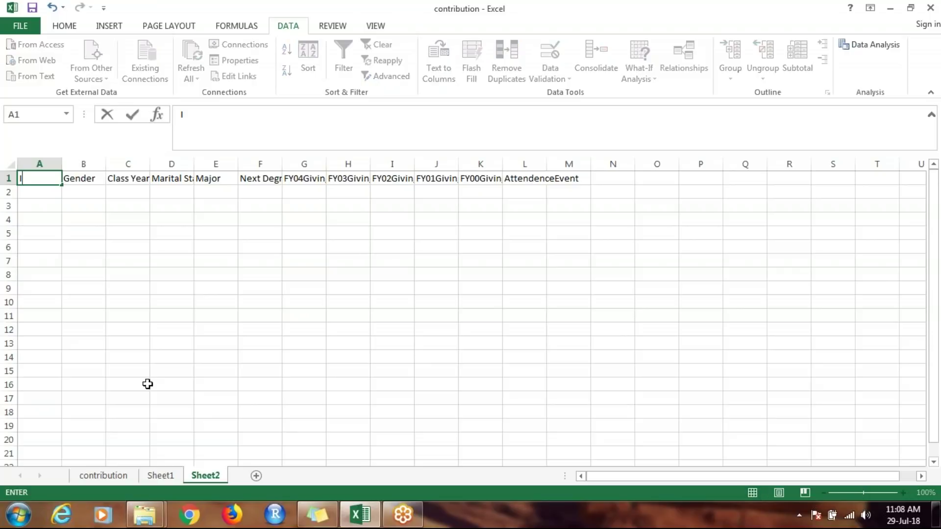
{"action": "type", "text": "D"}
{"action": "key", "text": "Return"}
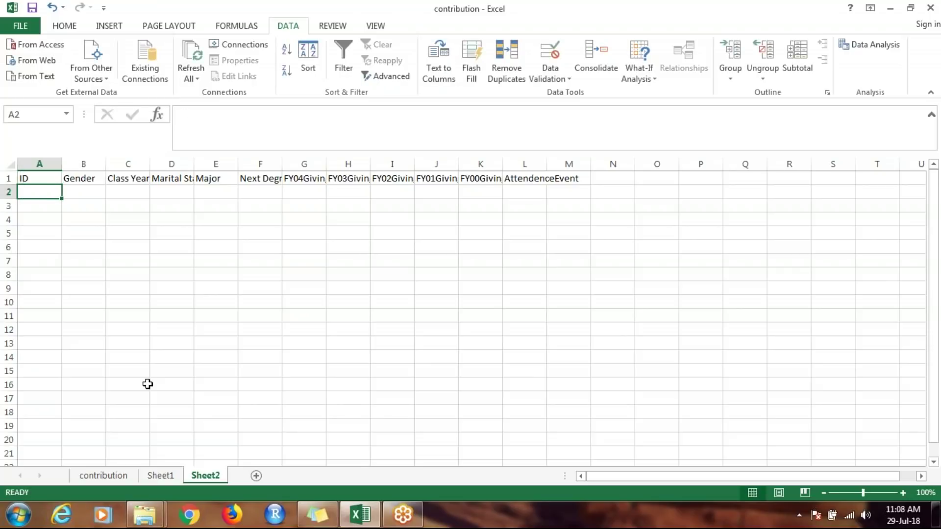
{"action": "type", "text": "1"}
{"action": "key", "text": "Return"}
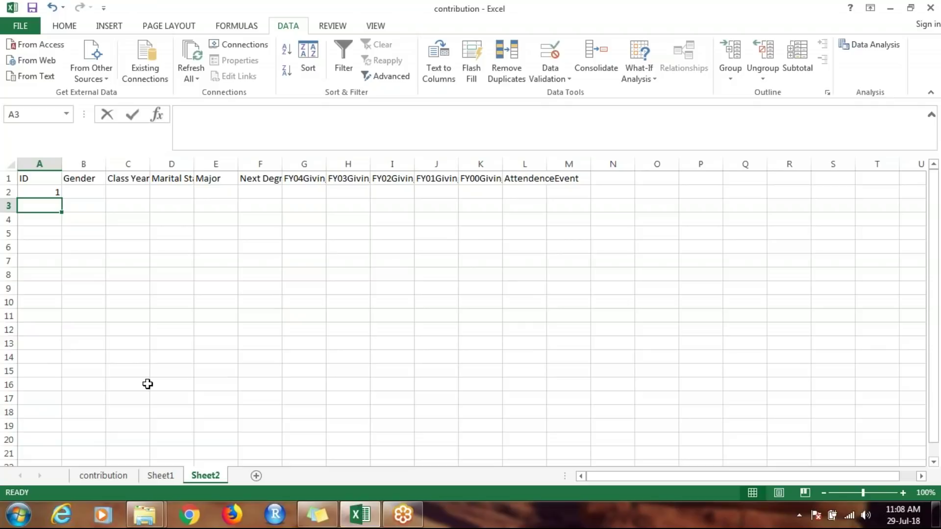
Step: Enter =A2+1 in A3 and fill it down to A20 to number the ID column
{"action": "type", "text": "="}
{"action": "key", "text": "Up"}
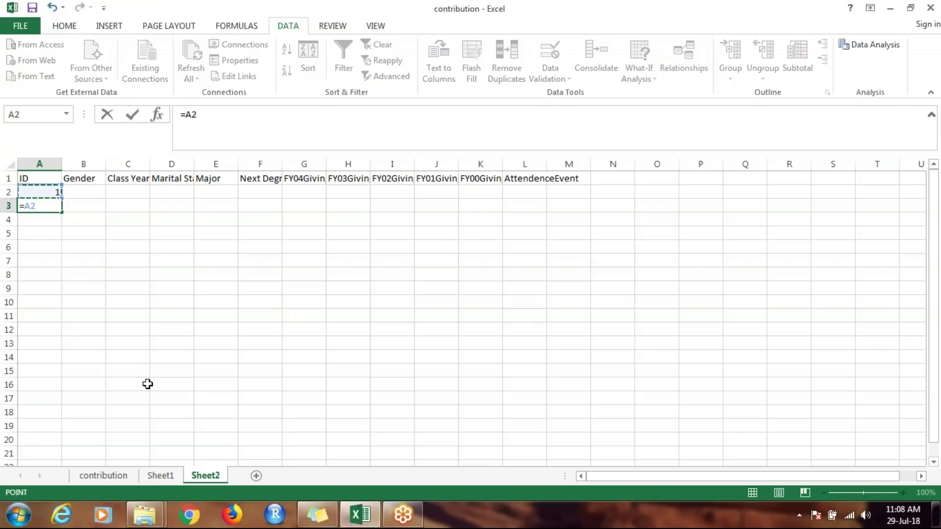
{"action": "type", "text": "+1"}
{"action": "key", "text": "ctrl+Return"}
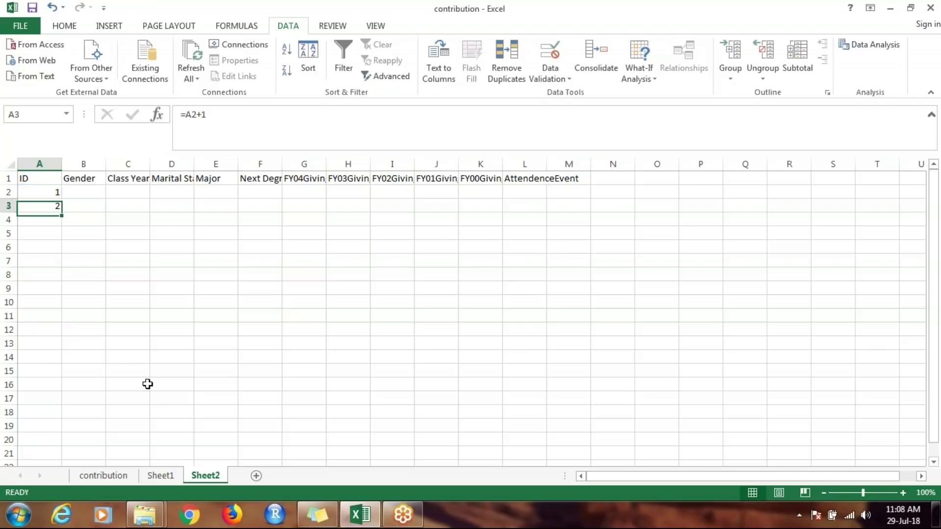
{"action": "left_click_drag", "start_coordinate": [62, 212], "coordinate": [59, 444]}
Step: Convert the ID formulas in A3:A20 to static numbers by pasting them over themselves as values
{"action": "key", "text": "ctrl+c"}
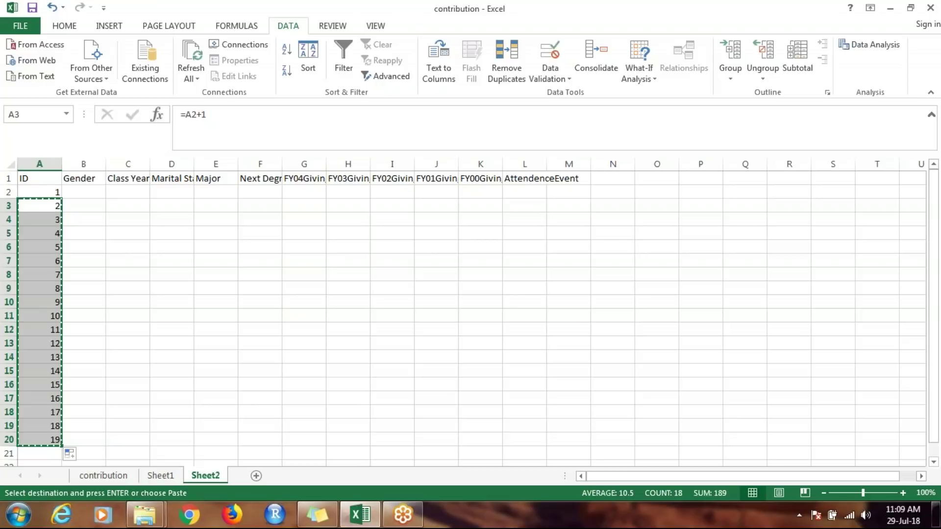
{"action": "key", "text": "ctrl+alt+v"}
{"action": "key", "text": "v"}
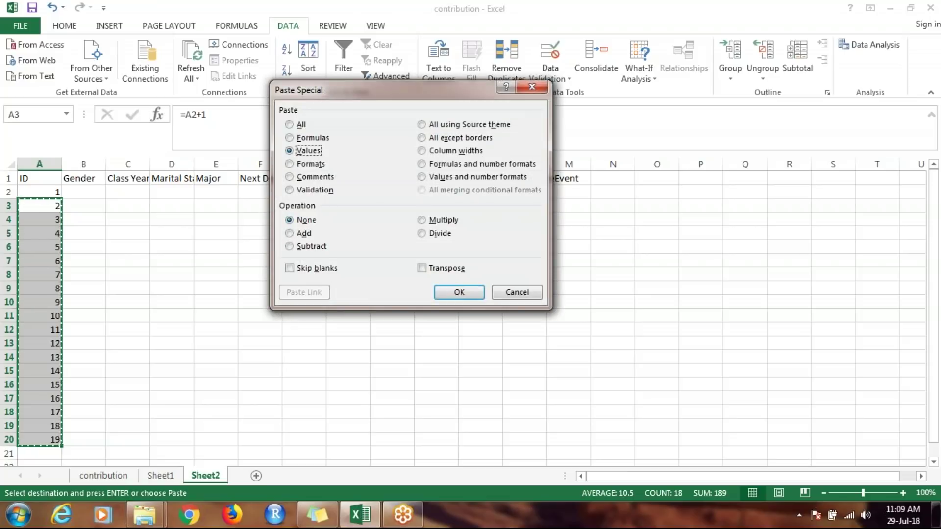
{"action": "key", "text": "Return"}
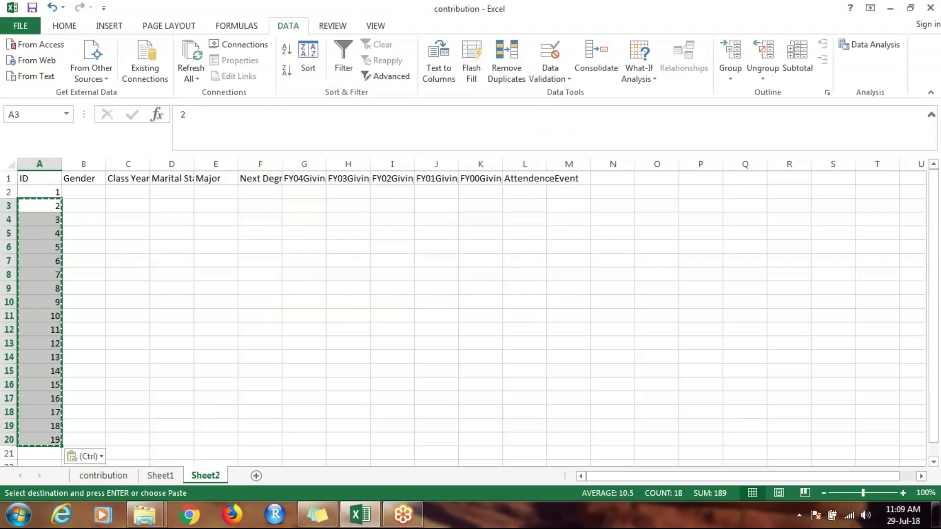
{"action": "key", "text": "Escape"}
Step: Enter =RANDBETWEEN(1,100) in B2 under Gender to generate a random number
{"action": "key", "text": "Up"}
{"action": "key", "text": "Right"}
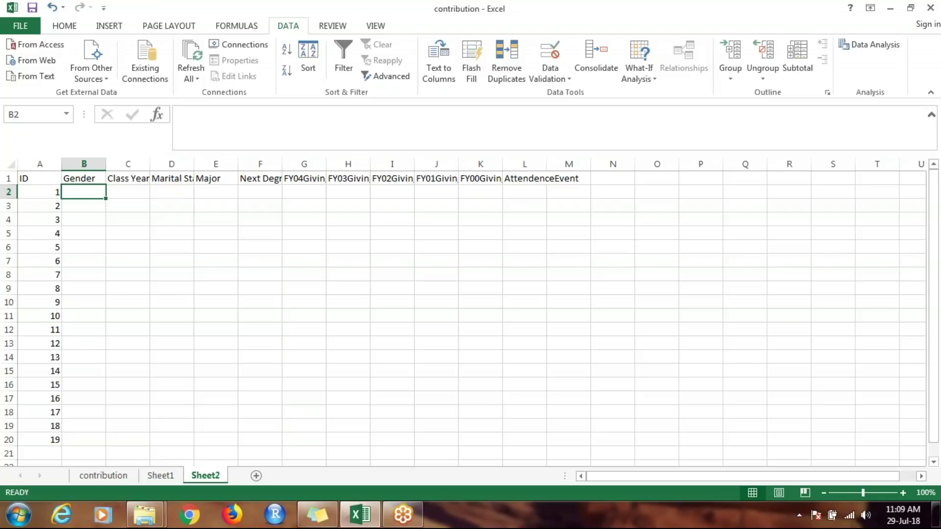
{"action": "type", "text": "=r"}
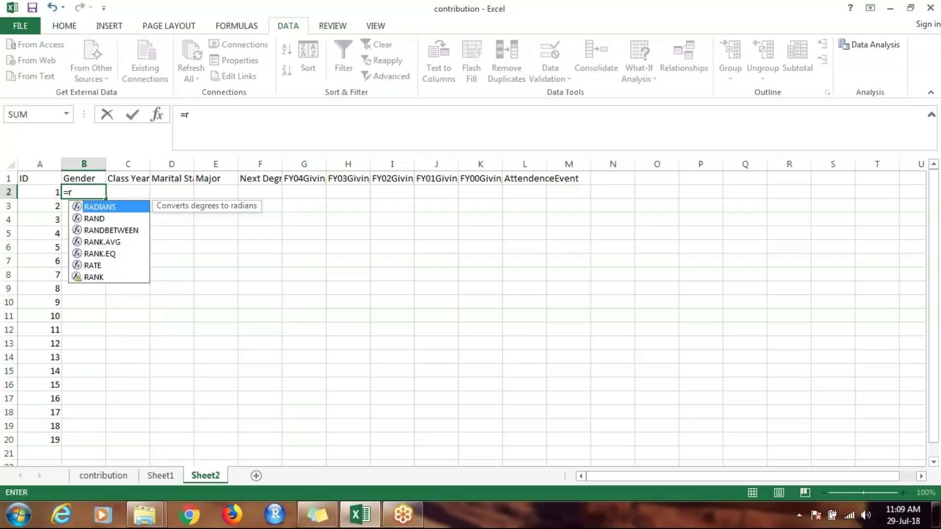
{"action": "type", "text": "and"}
{"action": "key", "text": "Down"}
{"action": "key", "text": "Tab"}
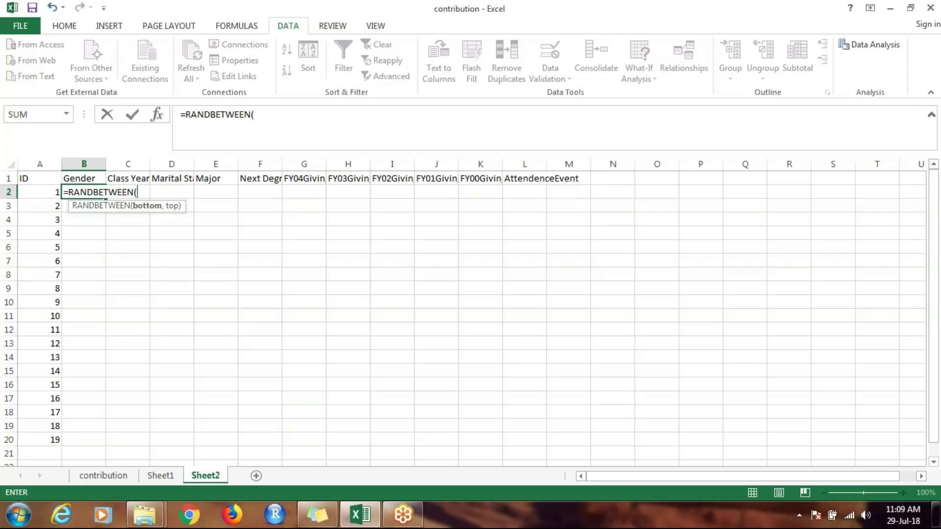
{"action": "type", "text": "1,100)"}
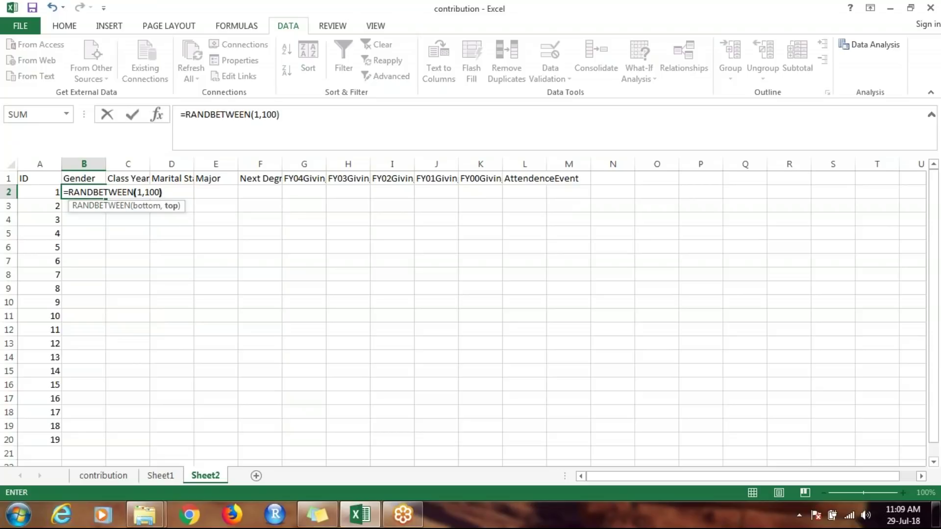
{"action": "key", "text": "ctrl+Return"}
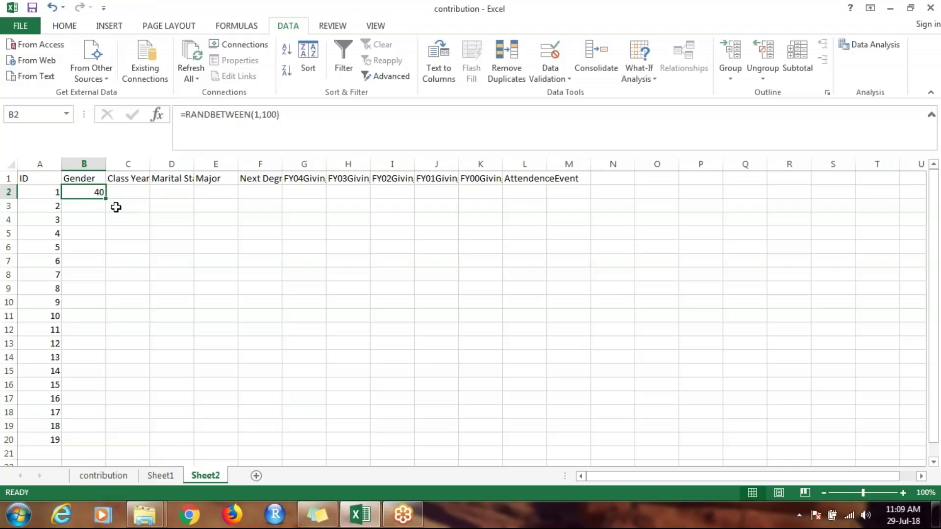
Step: Fill the RANDBETWEEN formula from B2 across B2:L20 and replace the formulas with their static values
{"action": "left_click_drag", "start_coordinate": [105, 198], "coordinate": [546, 427]}
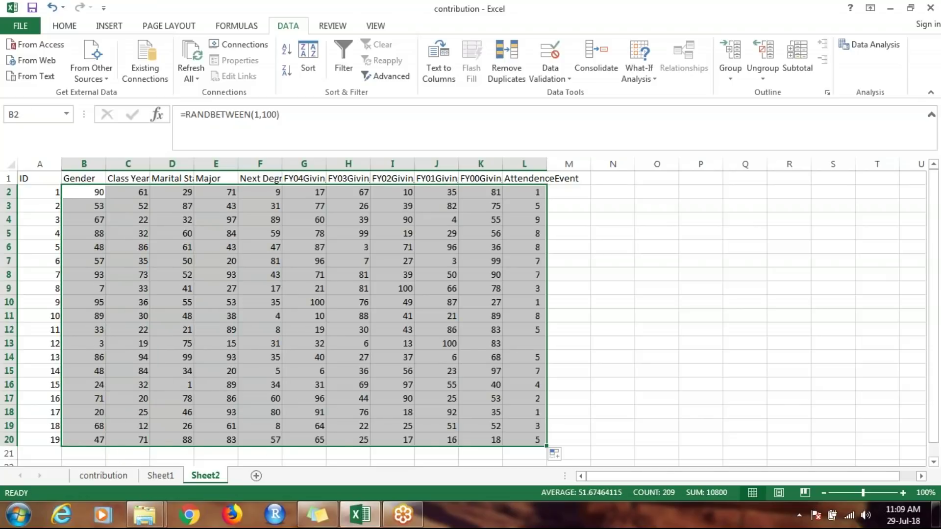
{"action": "key", "text": "ctrl+c"}
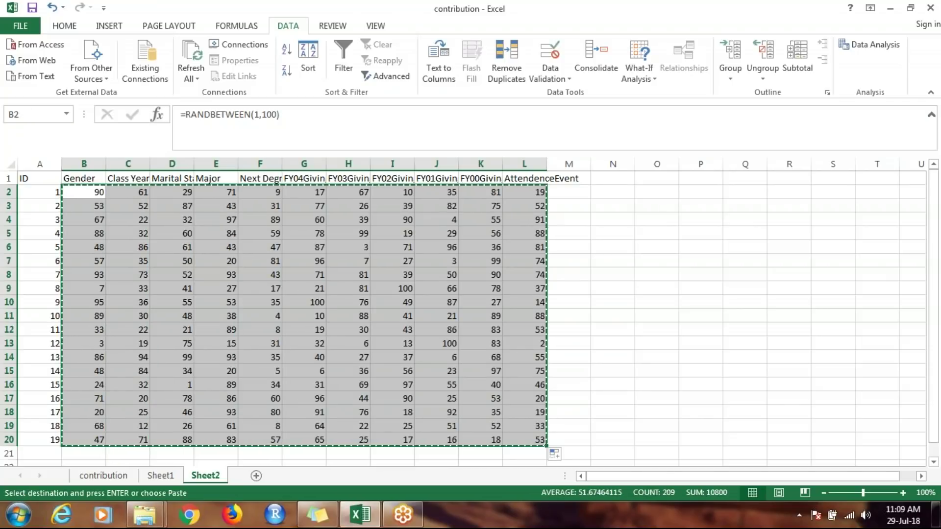
{"action": "key", "text": "ctrl+alt+v"}
{"action": "key", "text": "v"}
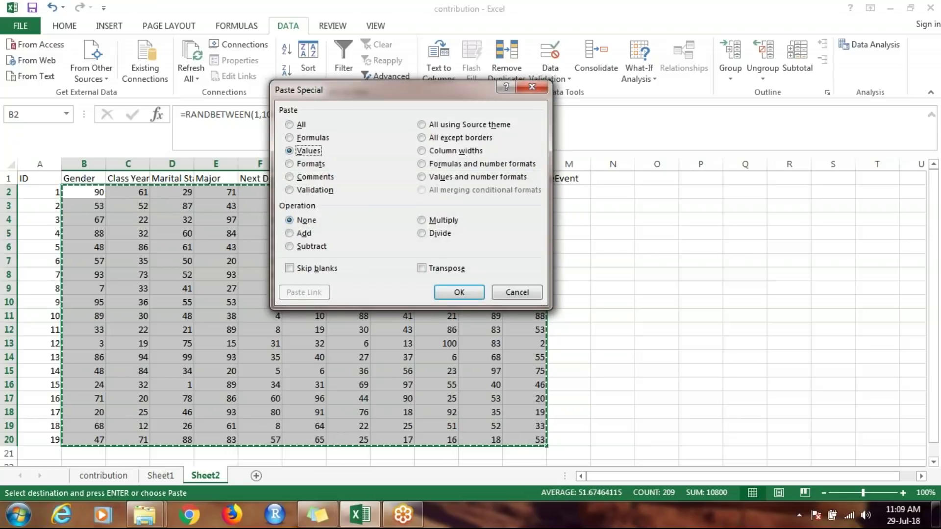
{"action": "key", "text": "Return"}
{"action": "key", "text": "Escape"}
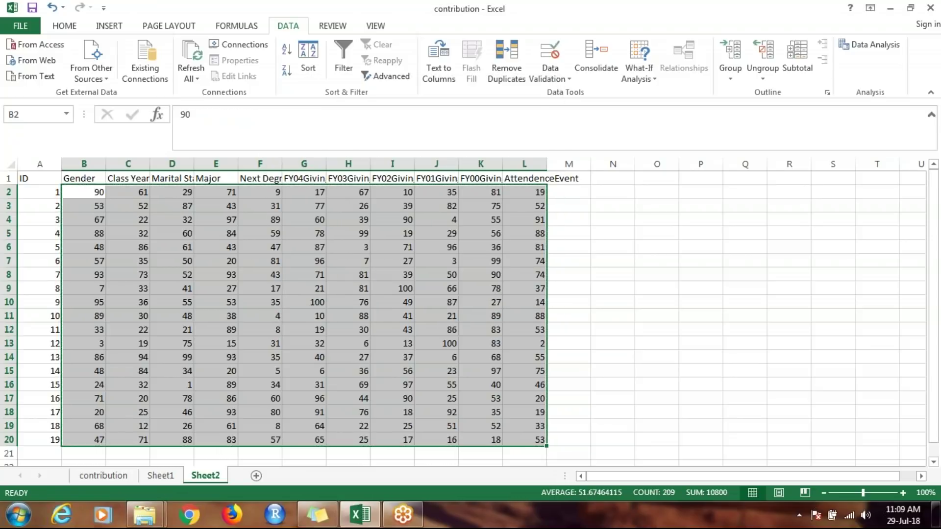
Step: Copy the Gender header from B1 to P1 to start a separate lookup table
{"action": "left_click", "coordinate": [685, 191]}
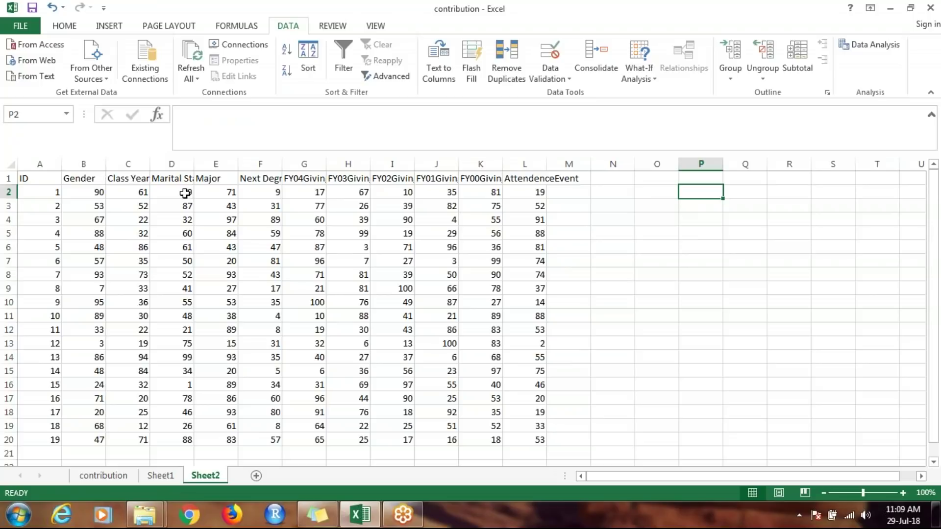
{"action": "left_click", "coordinate": [73, 179]}
{"action": "key", "text": "ctrl+c"}
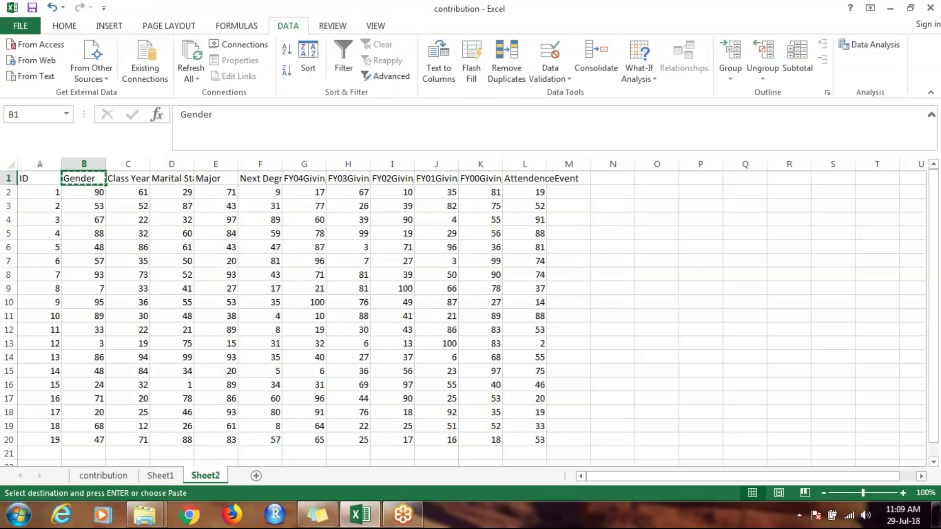
{"action": "left_click", "coordinate": [710, 179]}
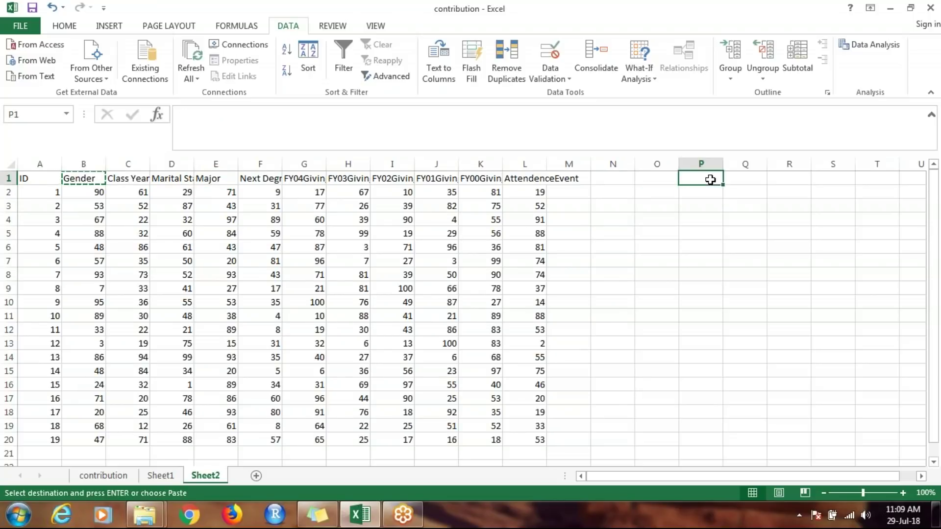
{"action": "key", "text": "ctrl+v"}
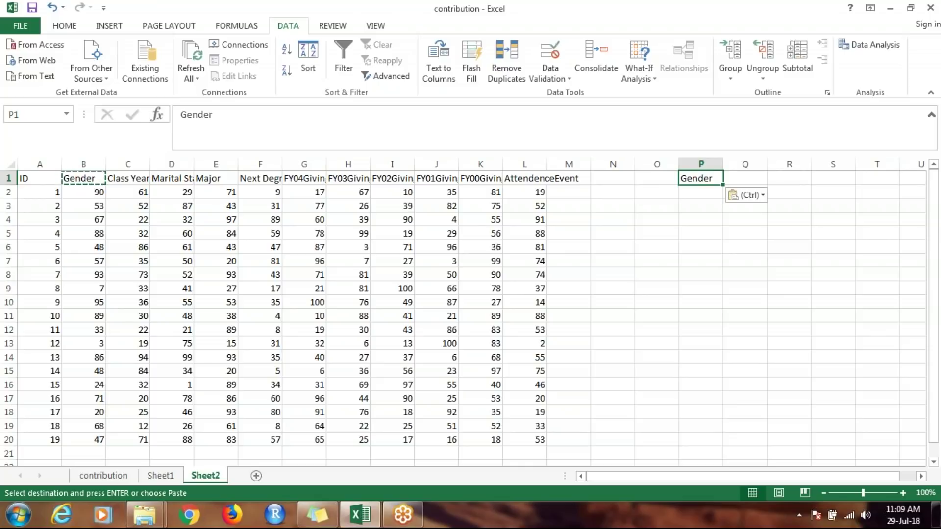
{"action": "key", "text": "Down"}
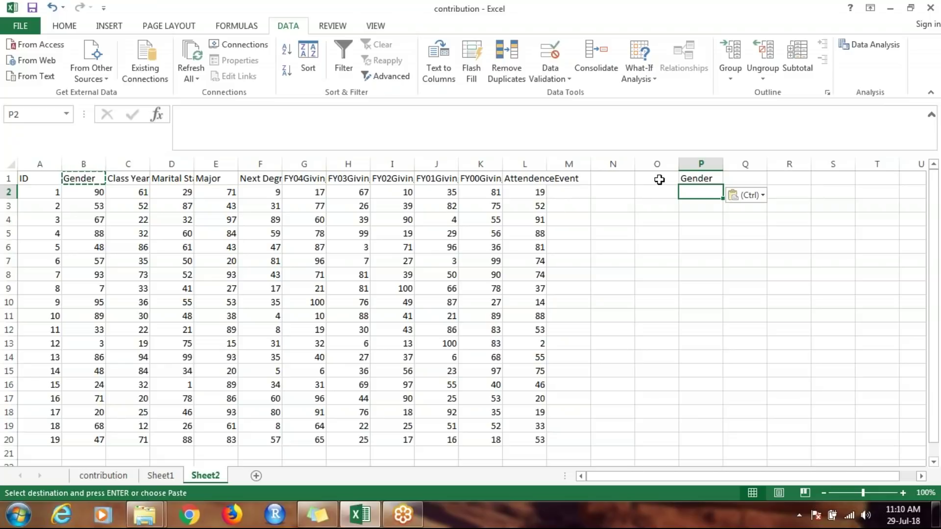
Step: Add an ID header in O1 and list the IDs 2, 3, 5, 6, 8, 11 and 14 in O2:O8
{"action": "left_click", "coordinate": [659, 179]}
{"action": "type", "text": "ID"}
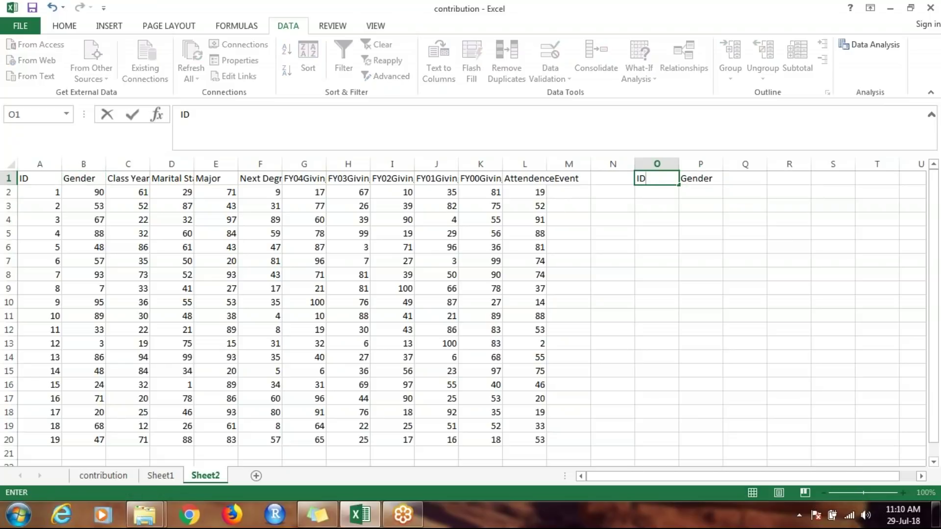
{"action": "key", "text": "Return"}
{"action": "type", "text": "2"}
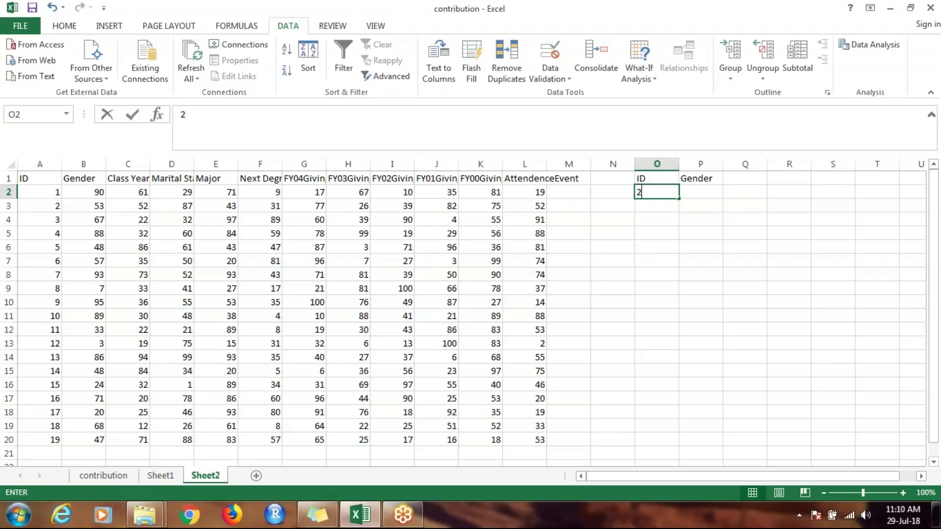
{"action": "key", "text": "Return"}
{"action": "type", "text": "3"}
{"action": "key", "text": "Return"}
{"action": "type", "text": "5"}
{"action": "key", "text": "Return"}
{"action": "type", "text": "6"}
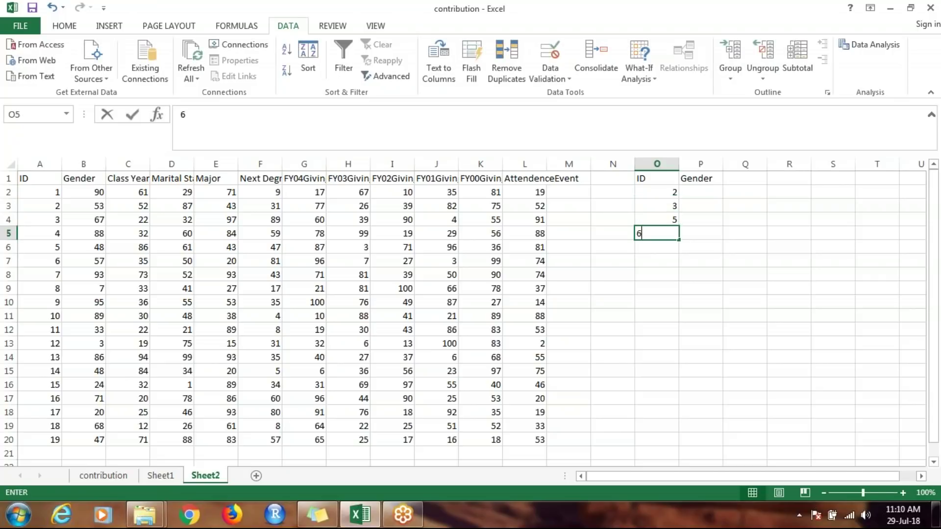
{"action": "key", "text": "Return"}
{"action": "type", "text": "8"}
{"action": "key", "text": "Return"}
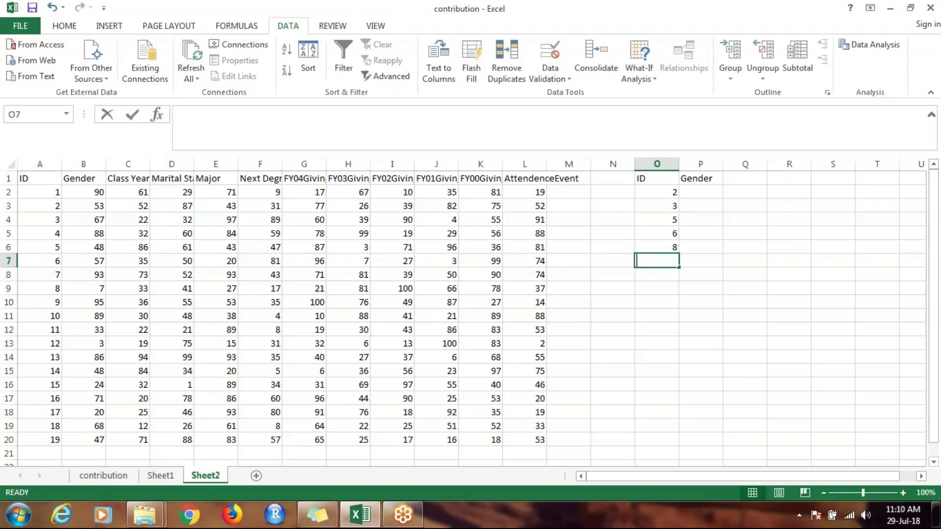
{"action": "type", "text": "11"}
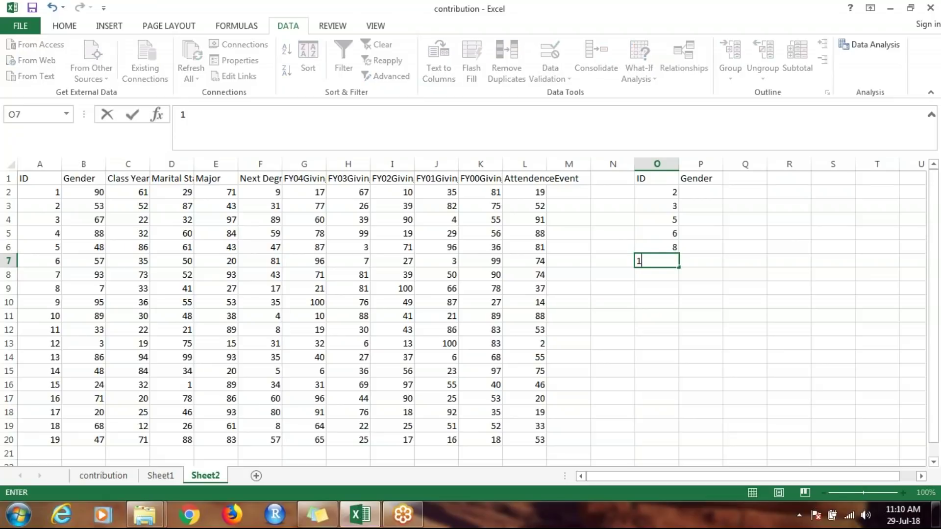
{"action": "key", "text": "Return"}
{"action": "type", "text": "14"}
{"action": "key", "text": "ctrl+Return"}
{"action": "key", "text": "Return"}
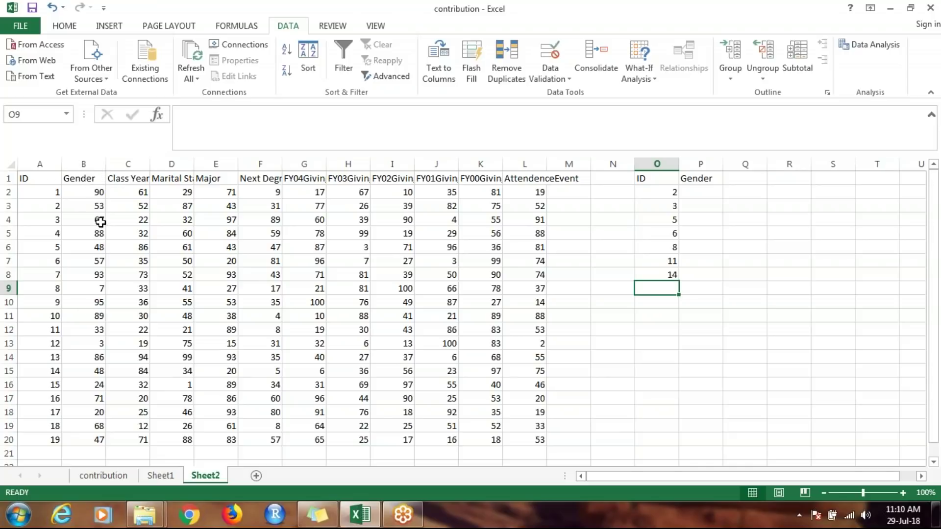
Step: Start a VLOOKUP formula in P2 with O2 as the lookup value and the absolute range $A$2:$L$20 as the table array
{"action": "left_click", "coordinate": [699, 192]}
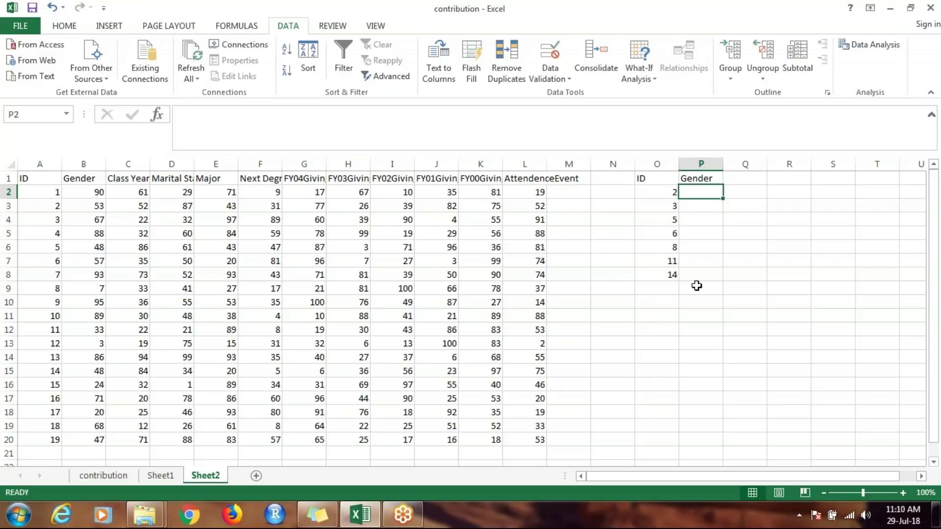
{"action": "key", "text": "F2"}
{"action": "type", "text": "=vl"}
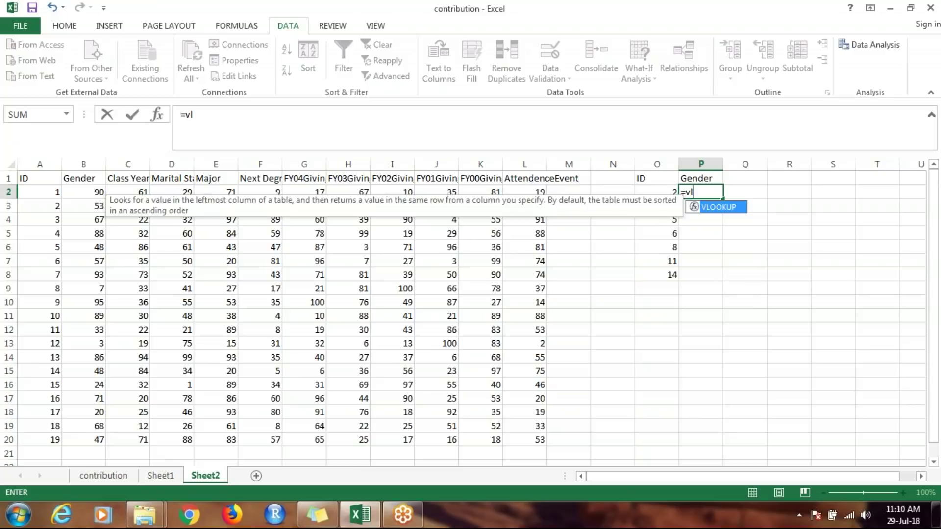
{"action": "key", "text": "Tab"}
{"action": "key", "text": "Left"}
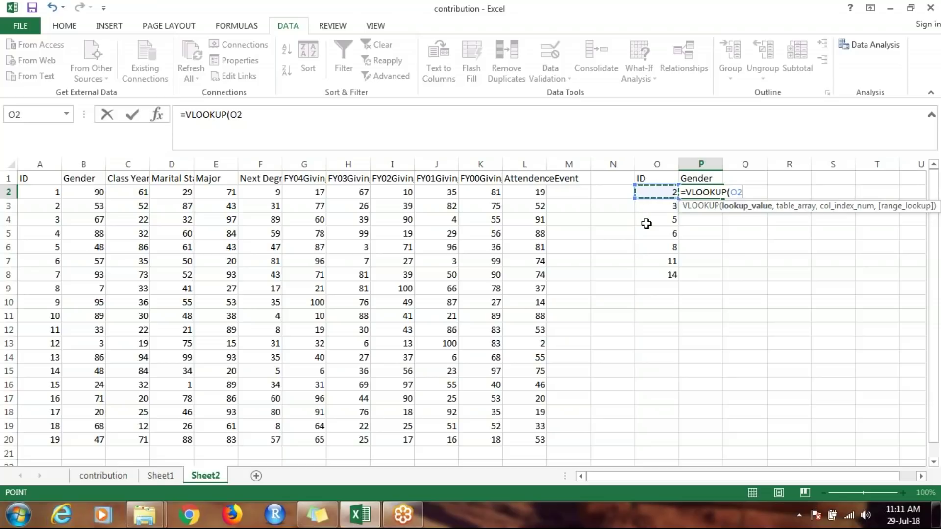
{"action": "type", "text": ","}
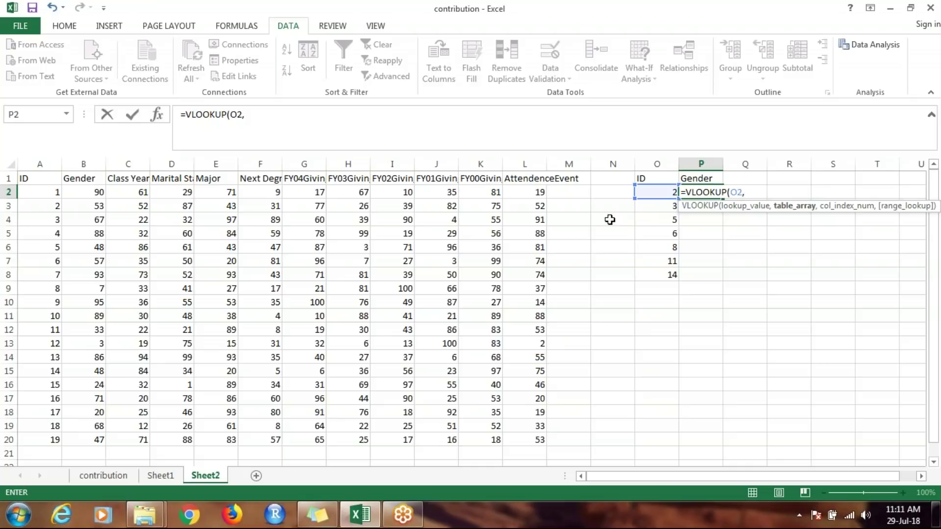
{"action": "left_click", "coordinate": [50, 191]}
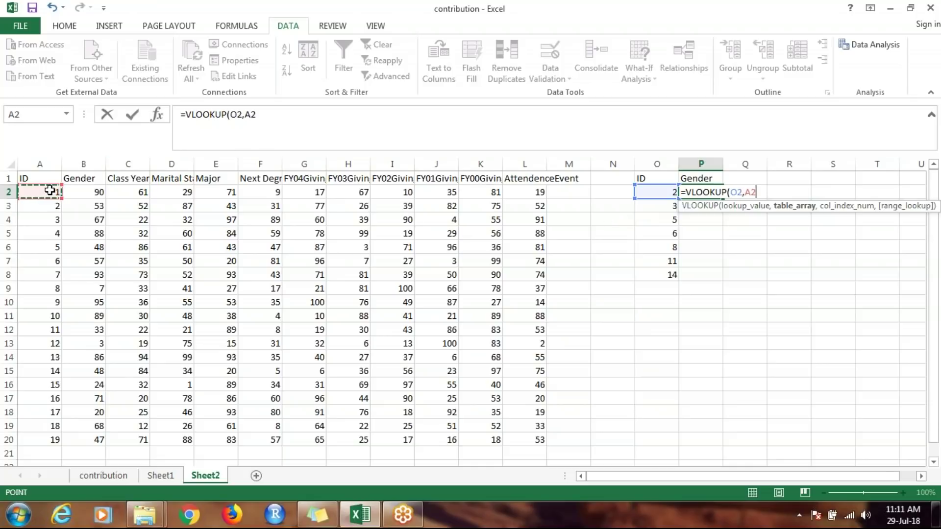
{"action": "key", "text": "ctrl+shift+Right"}
{"action": "key", "text": "ctrl+shift+Down"}
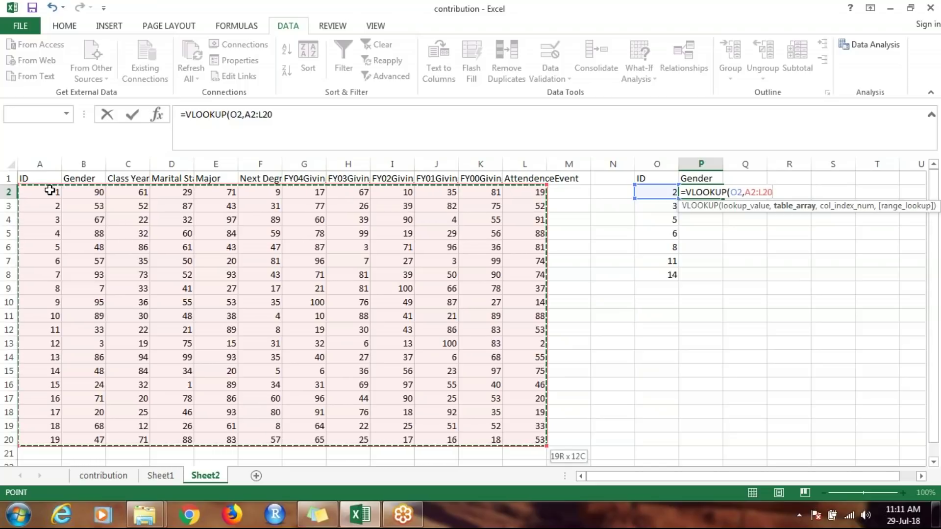
{"action": "key", "text": "F4"}
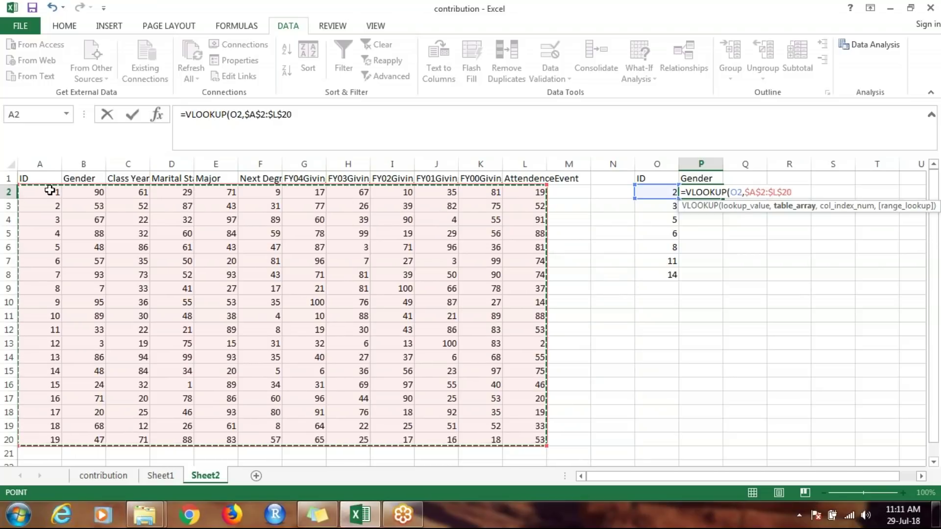
Step: Complete the VLOOKUP in P2 with column index 2 and 0 for an exact match
{"action": "type", "text": ","}
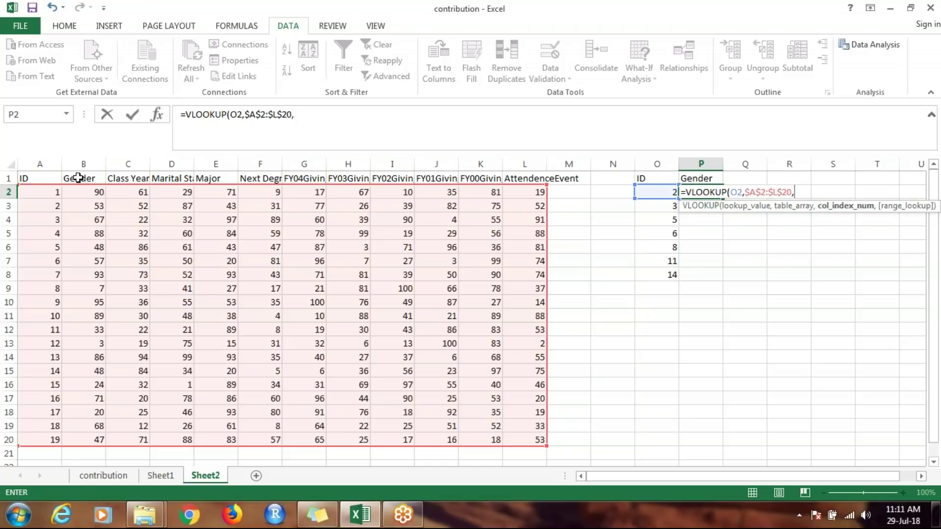
{"action": "type", "text": ",2"}
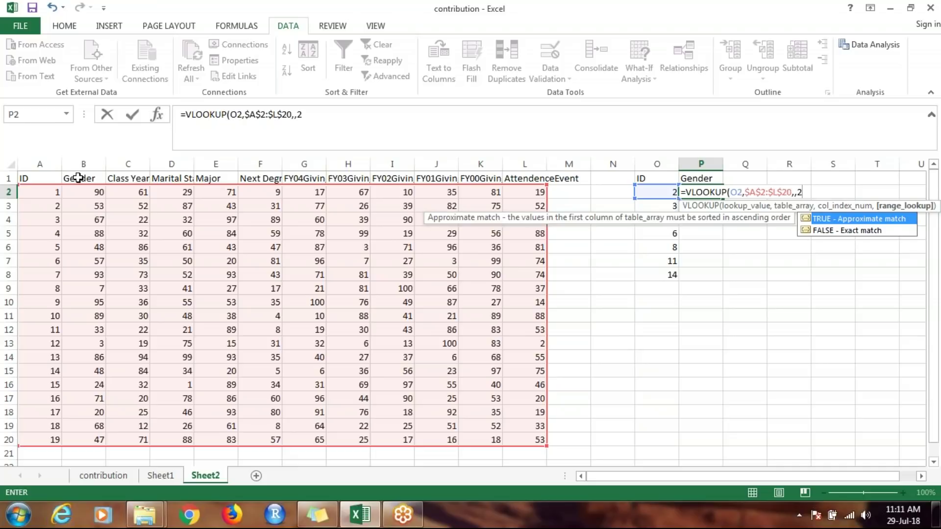
{"action": "key", "text": "BackSpace"}
{"action": "key", "text": "BackSpace"}
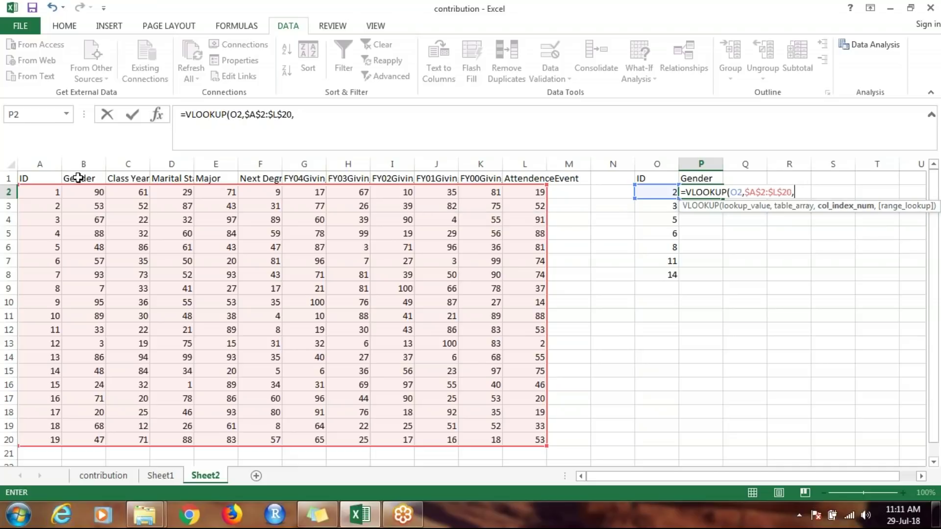
{"action": "type", "text": "2,"}
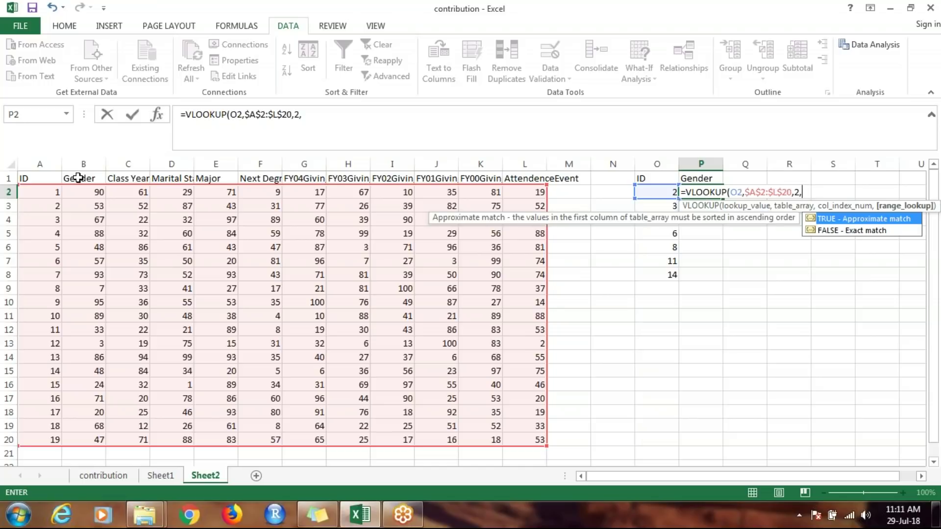
{"action": "type", "text": "0)"}
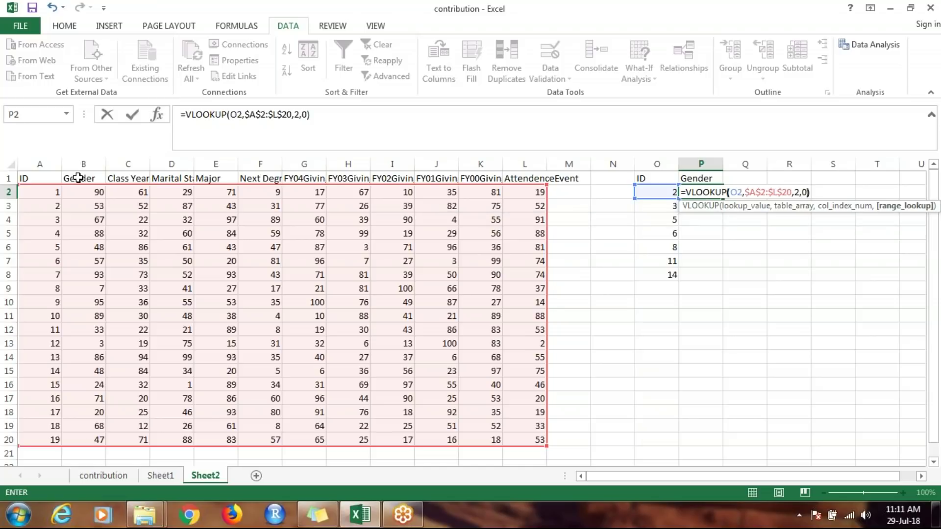
{"action": "key", "text": "Return"}
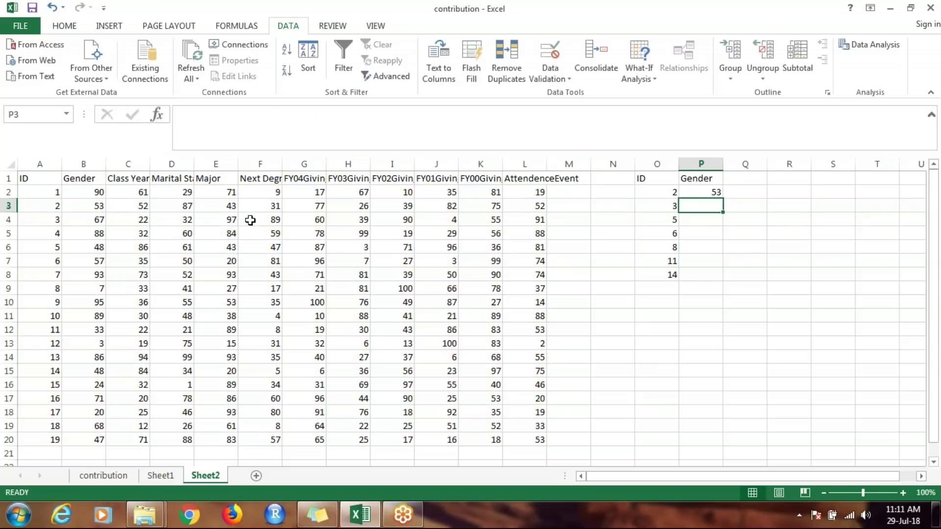
Step: Fill the VLOOKUP formula from P2 down to P8 and check the copied formula in P3
{"action": "left_click", "coordinate": [716, 195]}
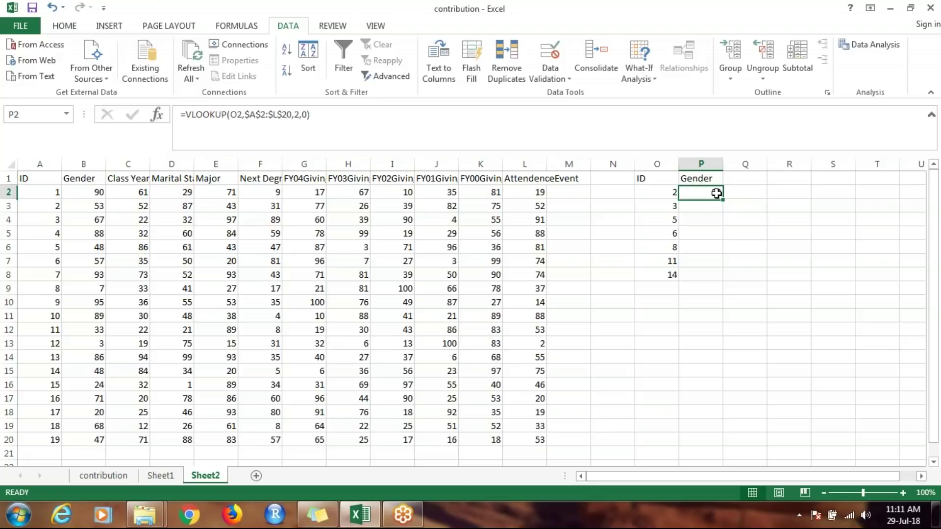
{"action": "left_click_drag", "start_coordinate": [724, 199], "coordinate": [724, 280]}
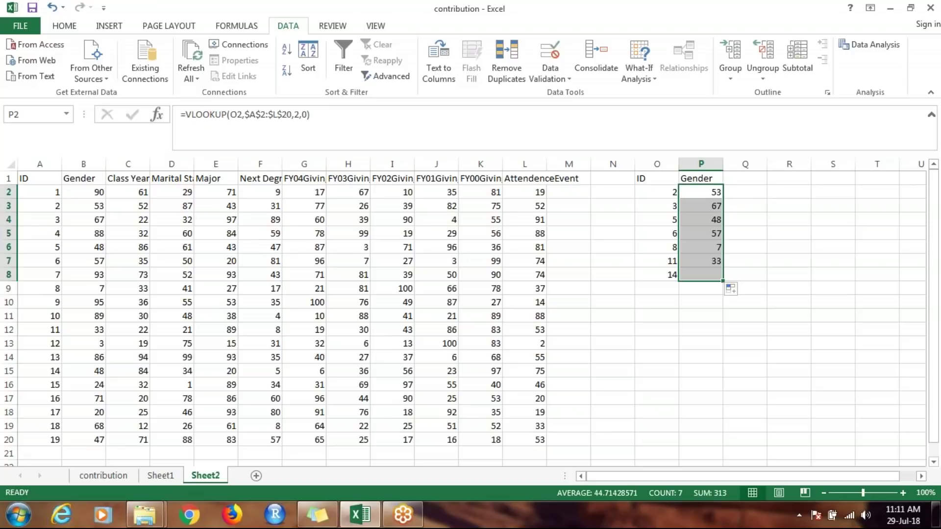
{"action": "left_click", "coordinate": [699, 206]}
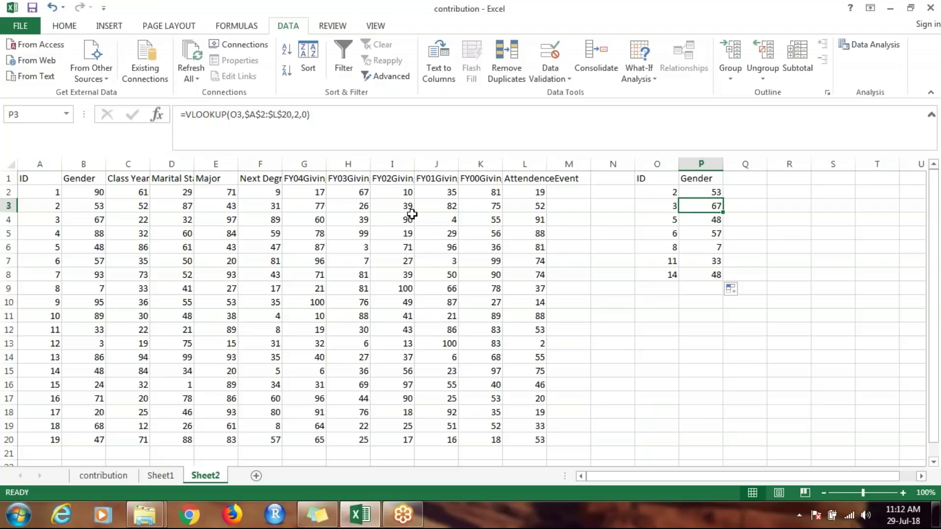
Step: Copy the header cells C1:L1, from Class Year to AttendenceEvent
{"action": "left_click", "coordinate": [127, 178]}
{"action": "key", "text": "shift+Right"}
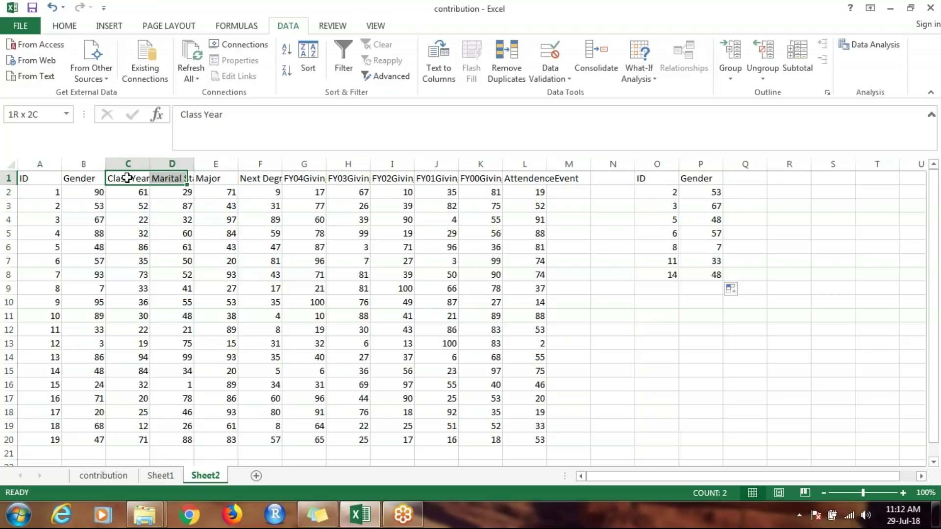
{"action": "key", "text": "shift+Right"}
{"action": "key", "text": "shift+Right"}
{"action": "key", "text": "shift+Right"}
{"action": "key", "text": "shift+Right"}
{"action": "key", "text": "shift+Right"}
{"action": "key", "text": "shift+Right"}
{"action": "key", "text": "shift+Right"}
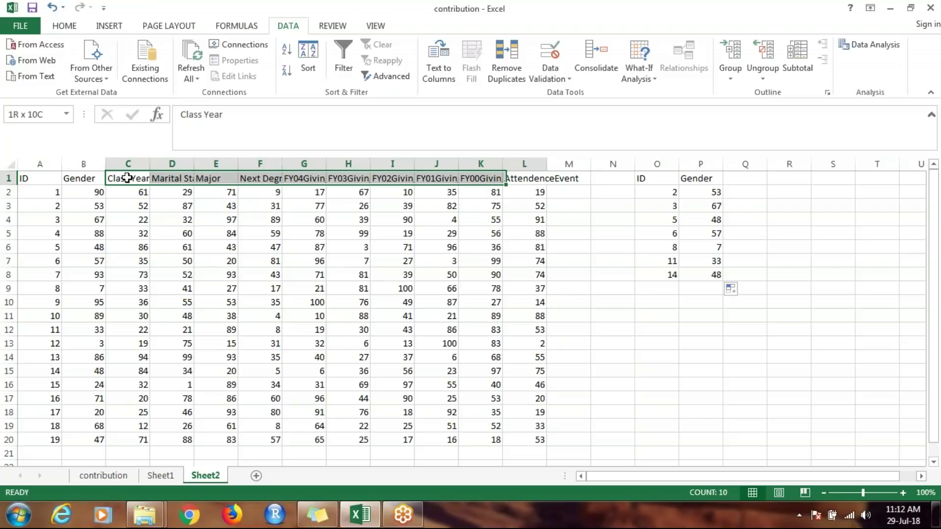
{"action": "key", "text": "ctrl+c"}
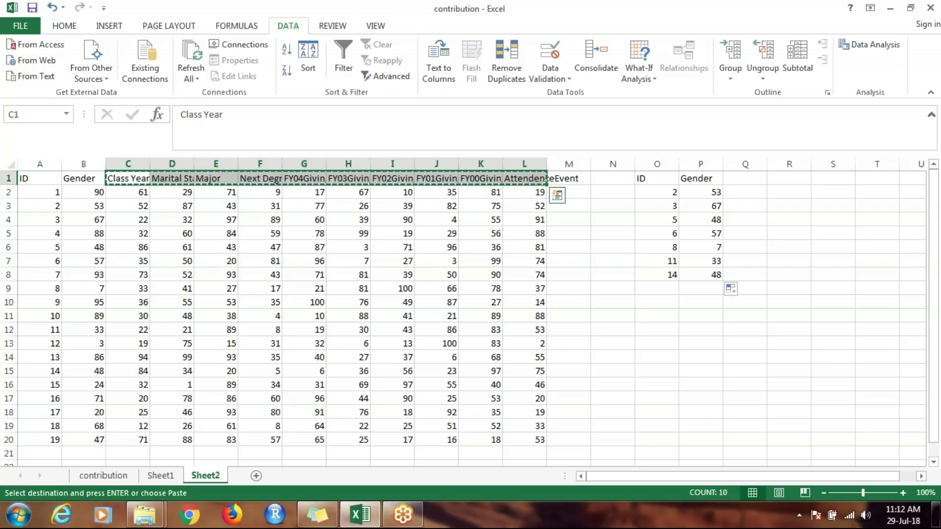
Step: Paste the copied headers starting at Q1, then clear the pasted cells
{"action": "key", "text": "ctrl+Right"}
{"action": "key", "text": "ctrl+Right"}
{"action": "key", "text": "Right"}
{"action": "key", "text": "Right"}
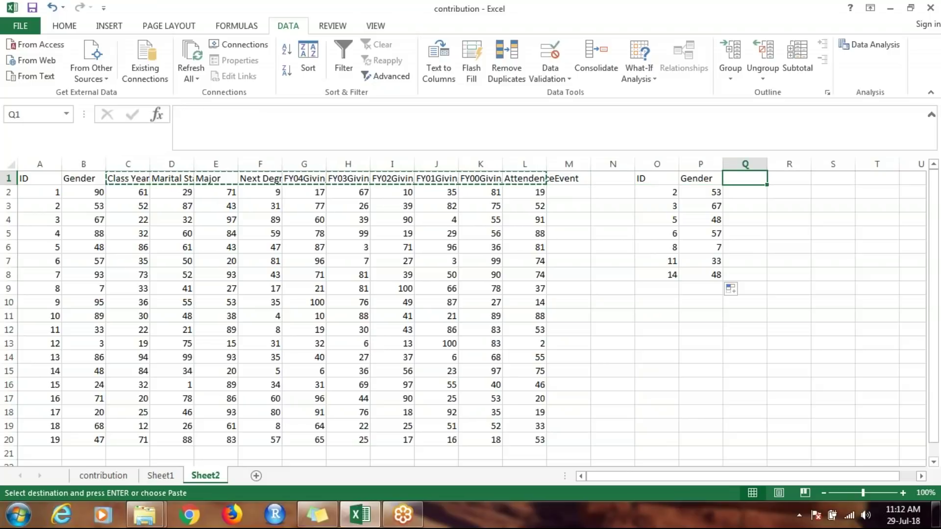
{"action": "key", "text": "ctrl+v"}
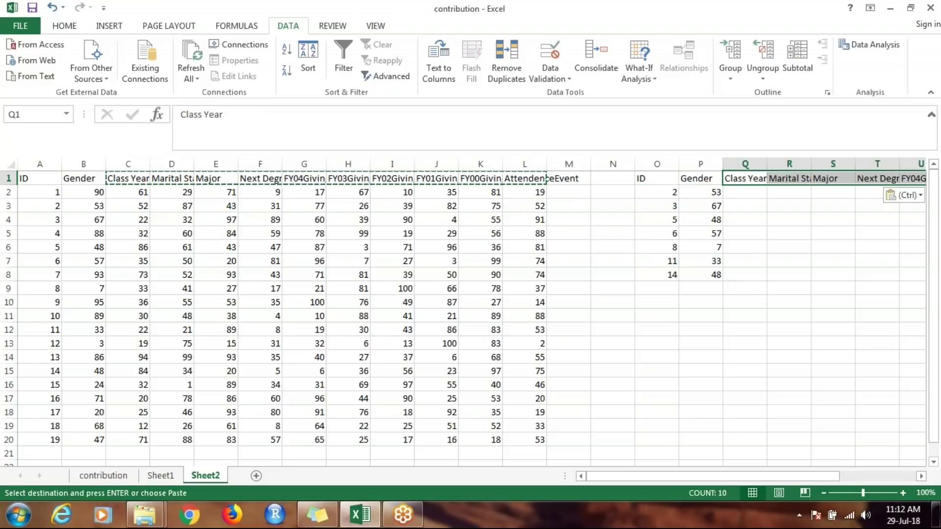
{"action": "key", "text": "Escape"}
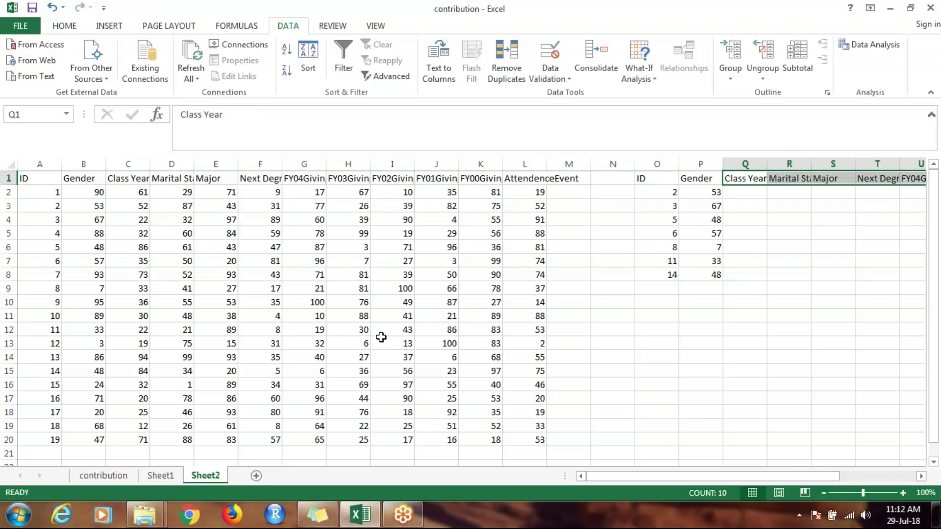
{"action": "key", "text": "Delete"}
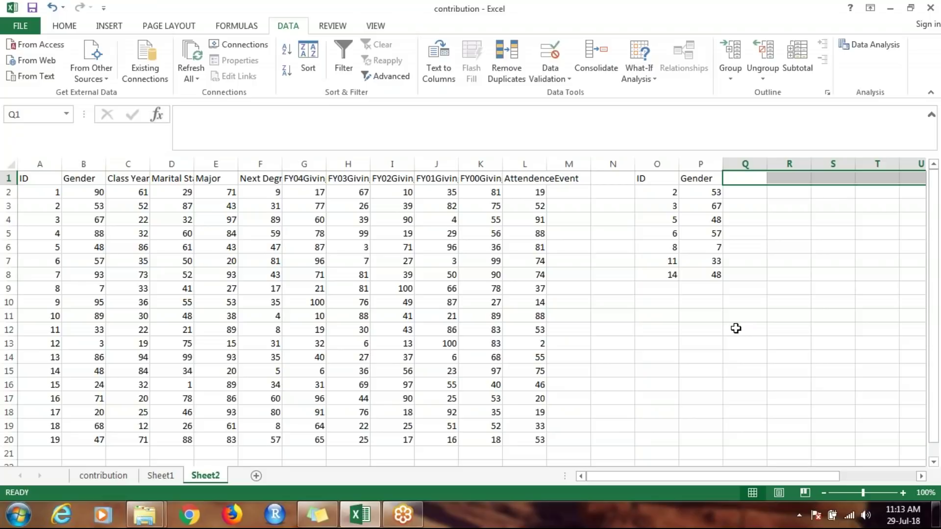
Step: Start a MATCH formula in cell O14
{"action": "left_click", "coordinate": [664, 357]}
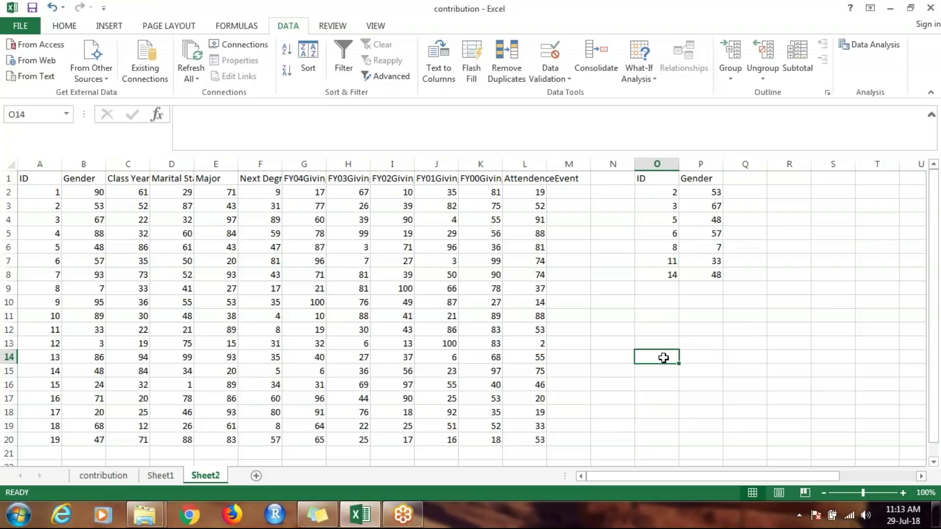
{"action": "type", "text": "=mat"}
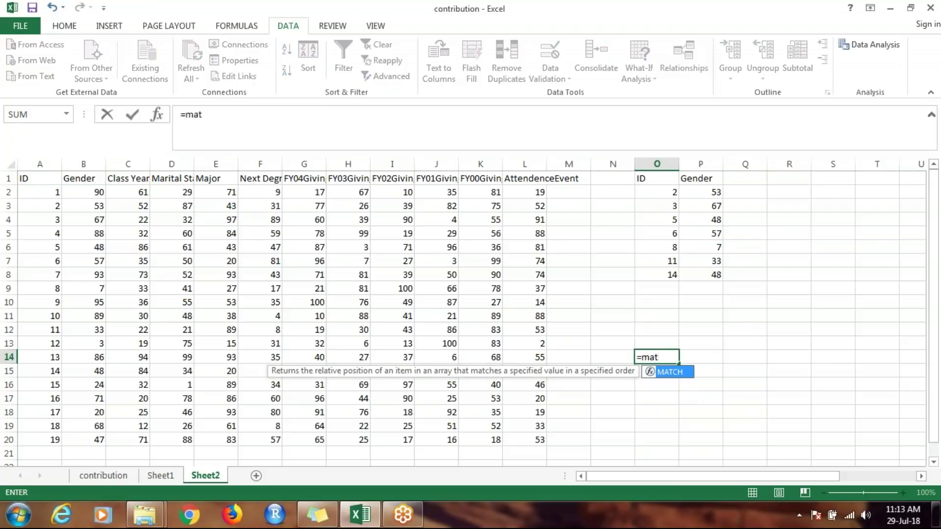
{"action": "key", "text": "Tab"}
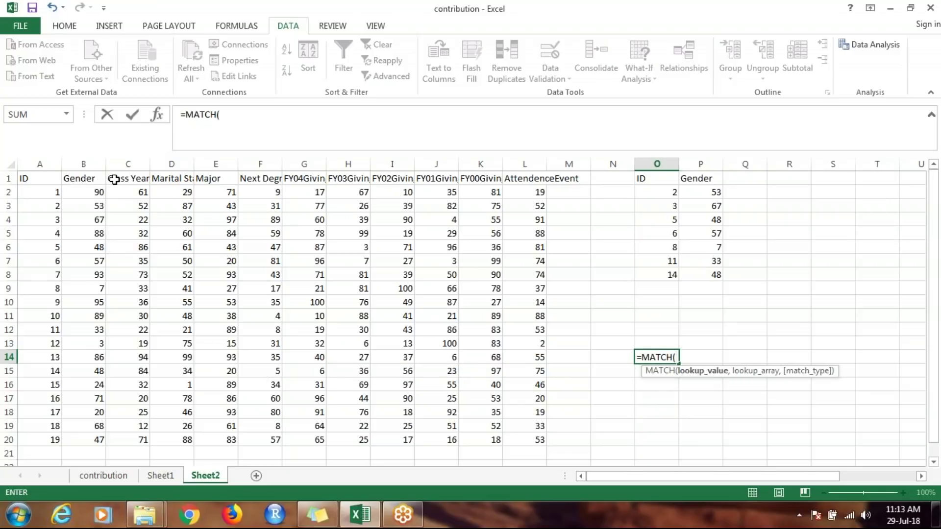
{"action": "left_click_drag", "start_coordinate": [113, 180], "coordinate": [544, 180]}
{"action": "key", "text": "F4"}
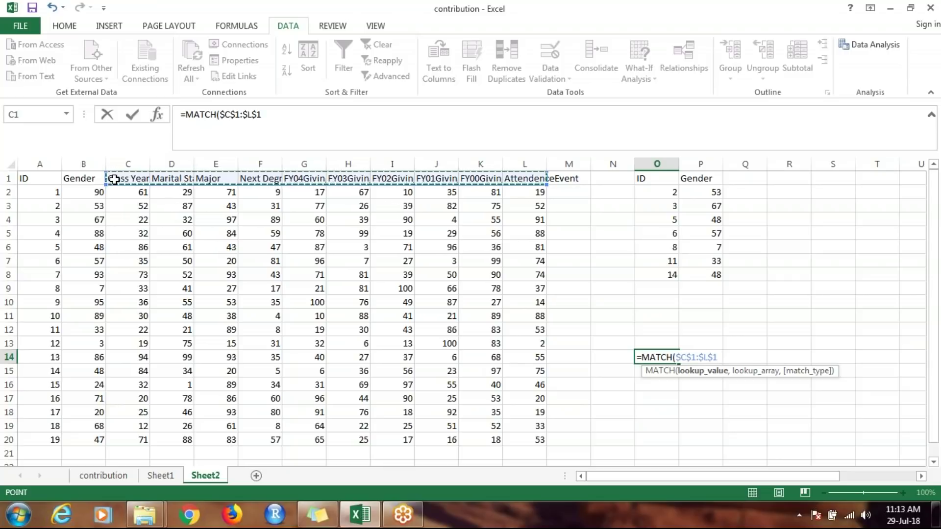
{"action": "key", "text": "BackSpace"}
{"action": "key", "text": "BackSpace"}
{"action": "key", "text": "BackSpace"}
{"action": "key", "text": "BackSpace"}
{"action": "key", "text": "BackSpace"}
{"action": "key", "text": "BackSpace"}
{"action": "key", "text": "BackSpace"}
{"action": "key", "text": "BackSpace"}
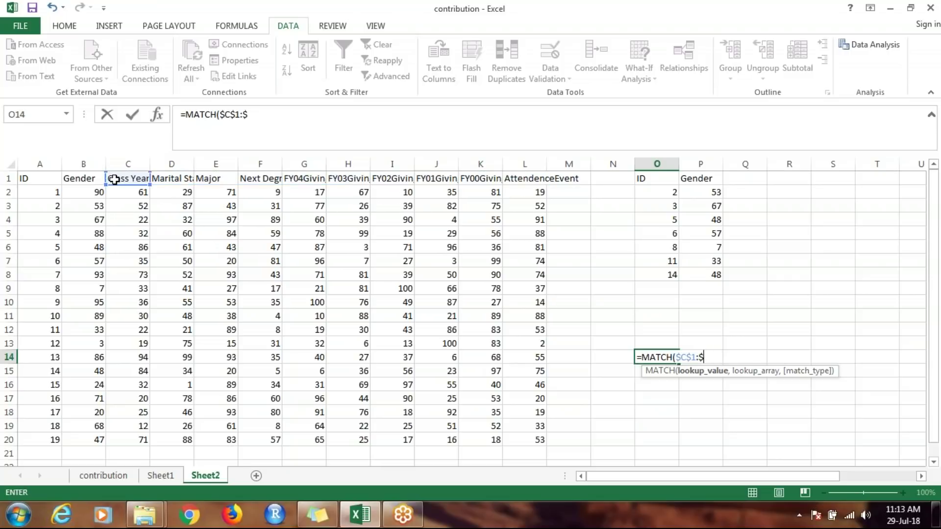
{"action": "key", "text": "BackSpace"}
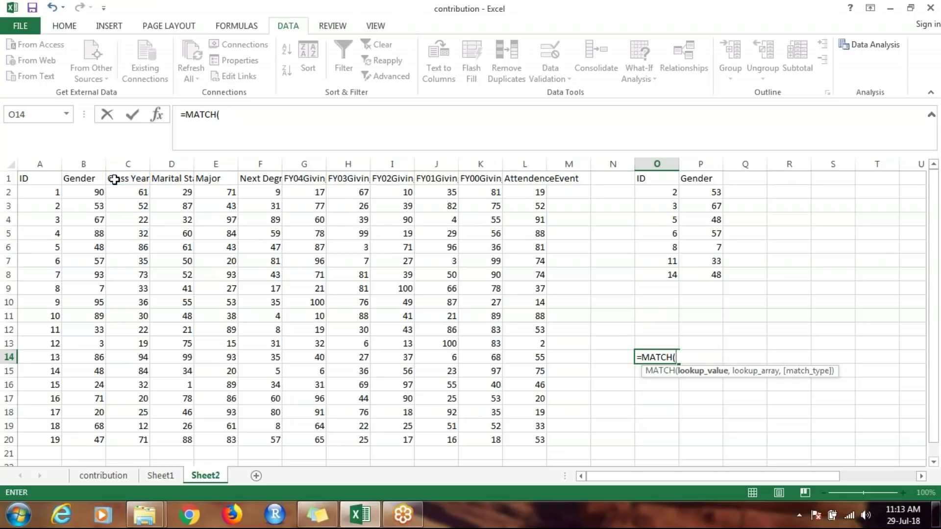
Step: Give the MATCH formula in O14 C1 as the lookup value and the absolute range $C$1:$L$1 as the lookup array
{"action": "left_click", "coordinate": [114, 180]}
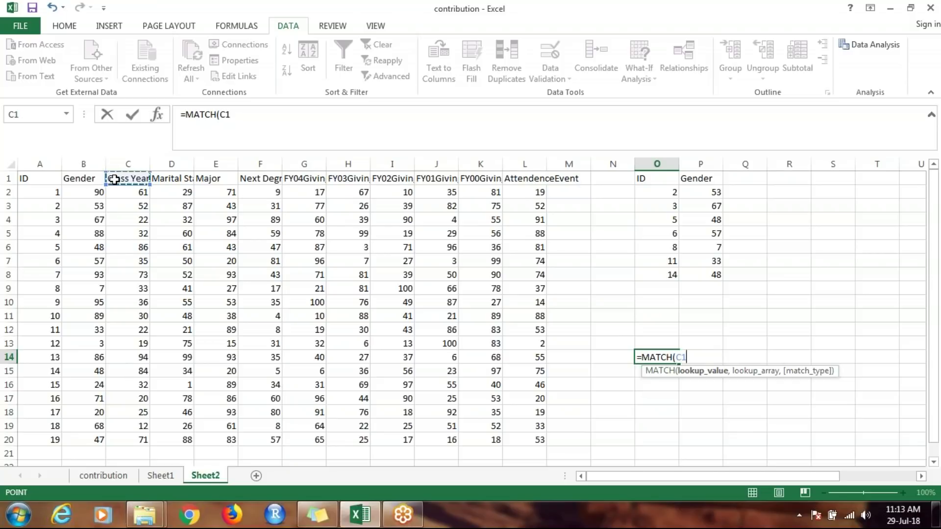
{"action": "type", "text": ","}
{"action": "key", "text": "shift+Right"}
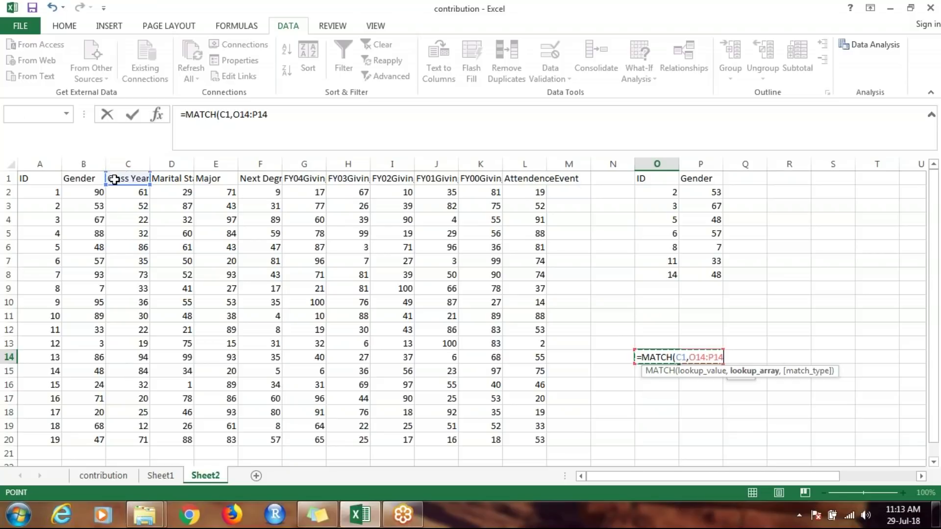
{"action": "left_click", "coordinate": [114, 180]}
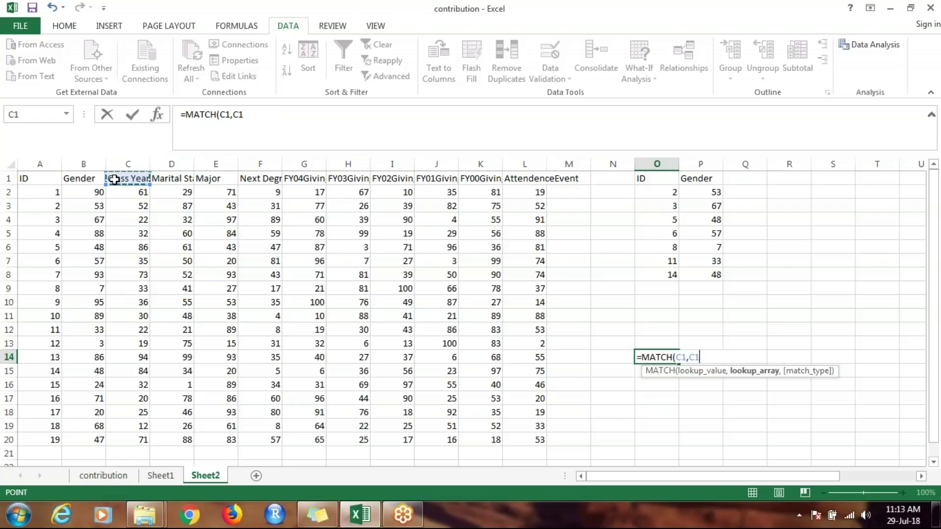
{"action": "key", "text": "shift+Right"}
{"action": "key", "text": "shift+Right"}
{"action": "key", "text": "shift+Right"}
{"action": "key", "text": "shift+Right"}
{"action": "key", "text": "shift+Right"}
{"action": "key", "text": "shift+Right"}
{"action": "key", "text": "shift+Right"}
{"action": "key", "text": "shift+Right"}
{"action": "key", "text": "shift+Right"}
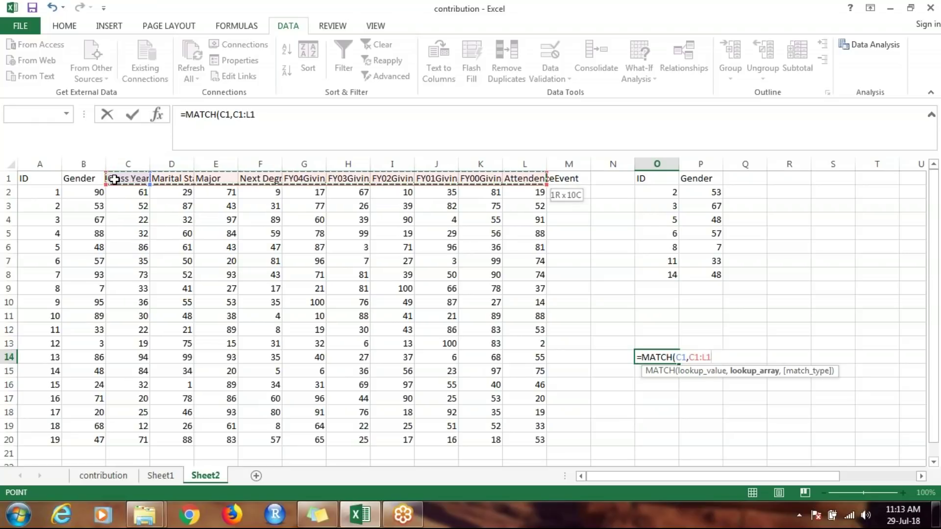
{"action": "key", "text": "F4"}
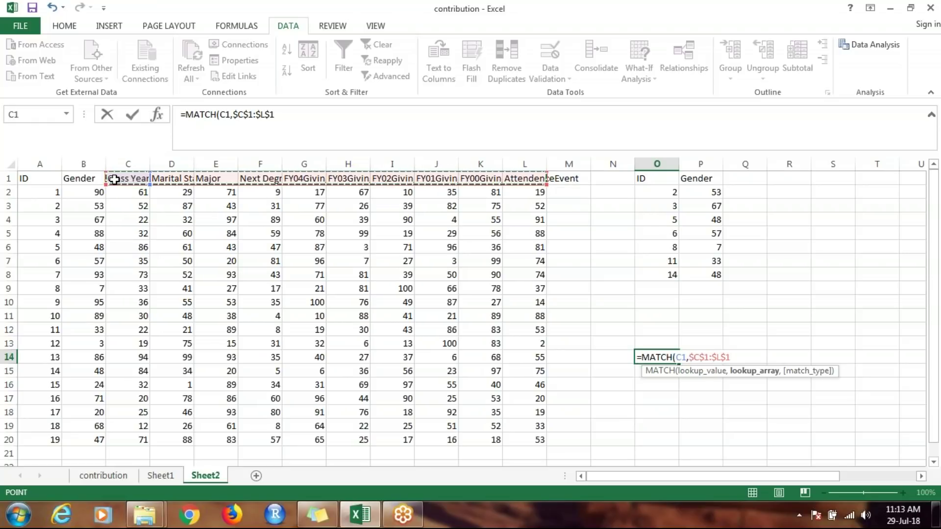
Step: Complete the MATCH formula in O14 with match type 0 for an exact match
{"action": "type", "text": ","}
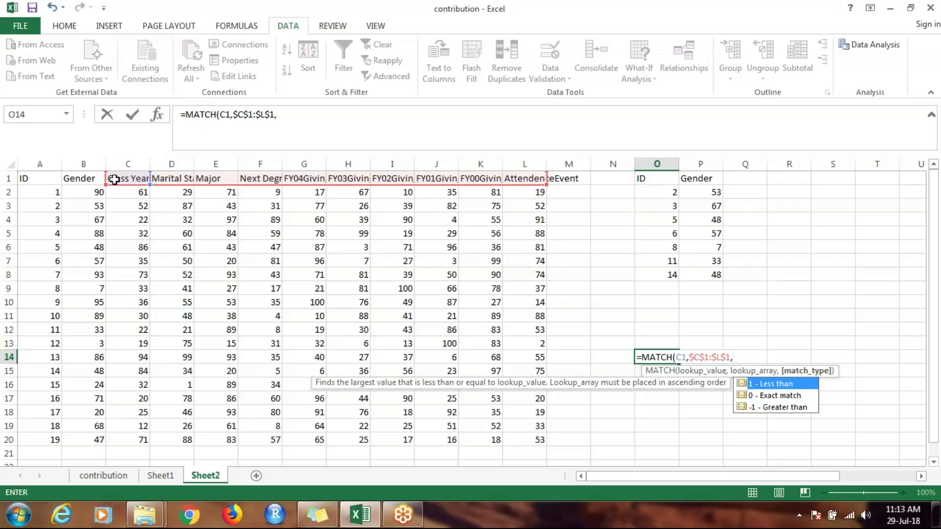
{"action": "type", "text": "0"}
{"action": "key", "text": "ctrl+Return"}
{"action": "key", "text": "Return"}
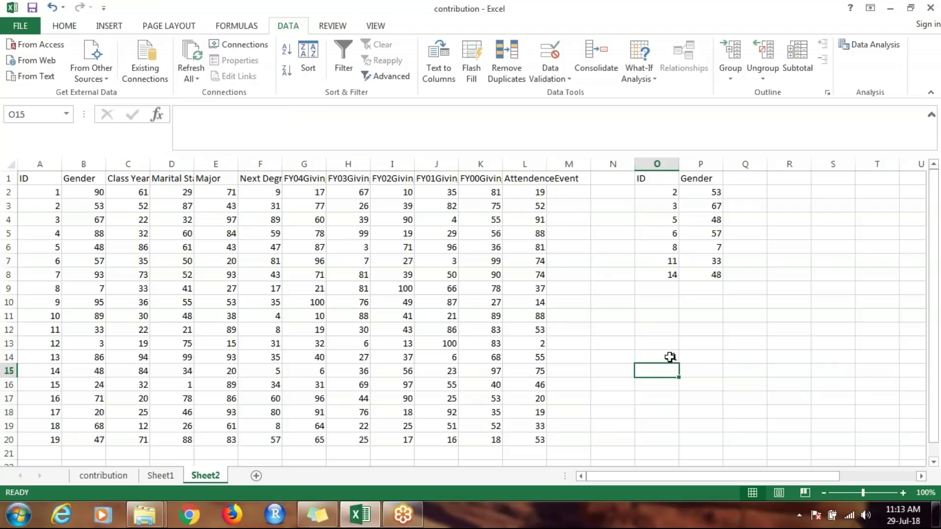
Step: Try to extend the MATCH formula's reference in O14 back to column A by resizing its highlighted range
{"action": "left_click", "coordinate": [667, 357]}
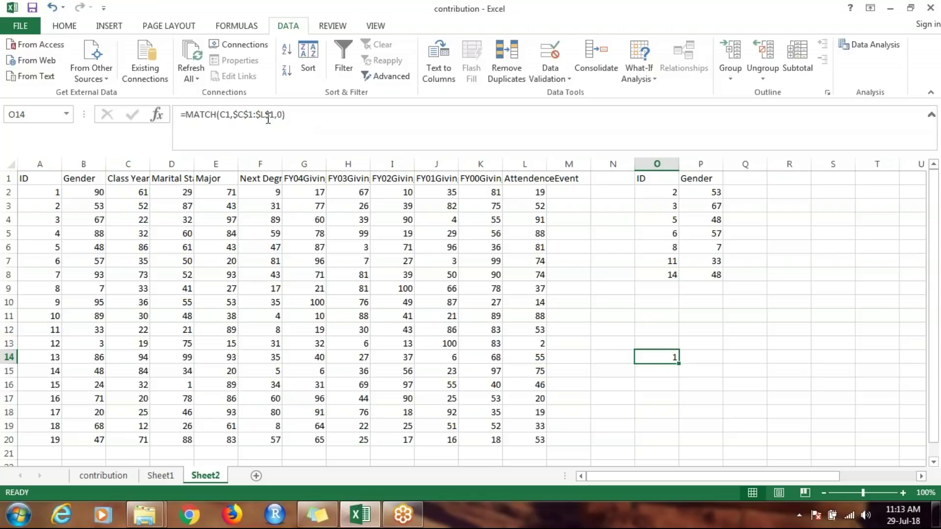
{"action": "left_click", "coordinate": [250, 115]}
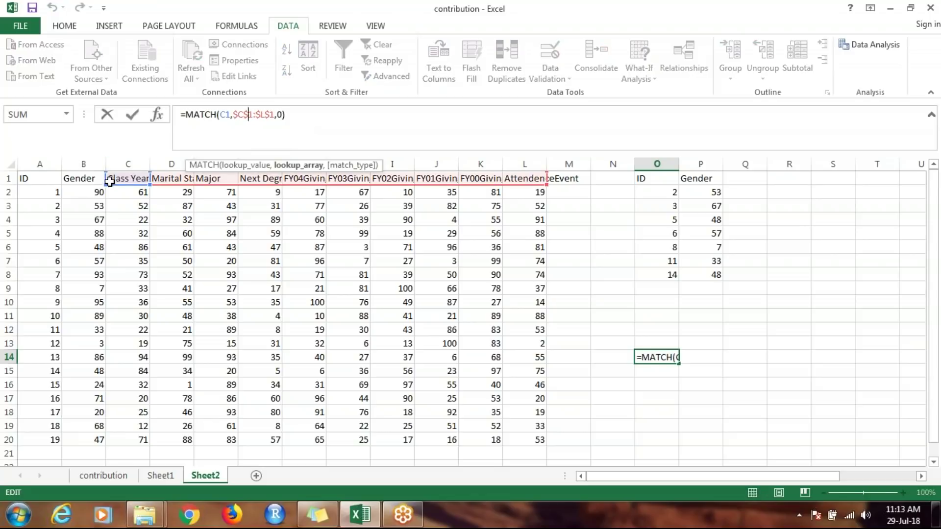
{"action": "left_click_drag", "start_coordinate": [104, 185], "coordinate": [20, 185]}
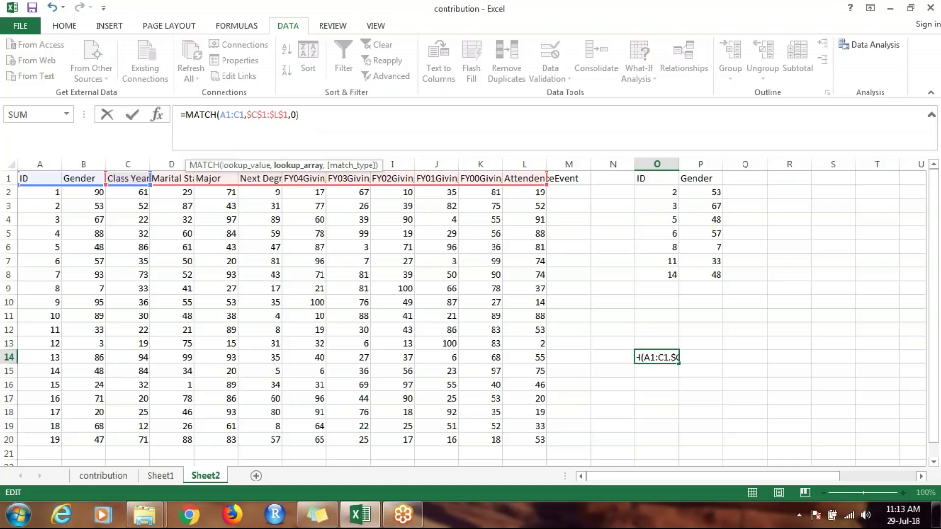
{"action": "left_click_drag", "start_coordinate": [19, 185], "coordinate": [62, 185]}
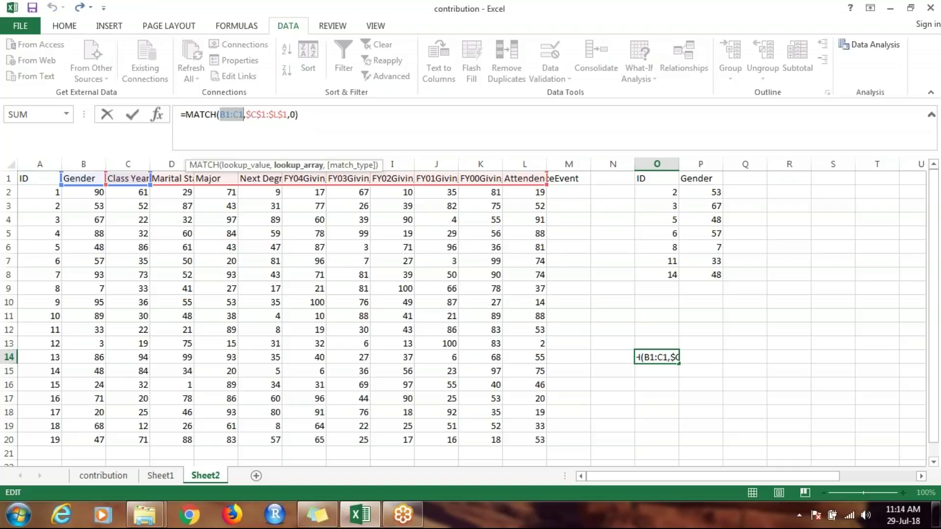
{"action": "left_click", "coordinate": [262, 116]}
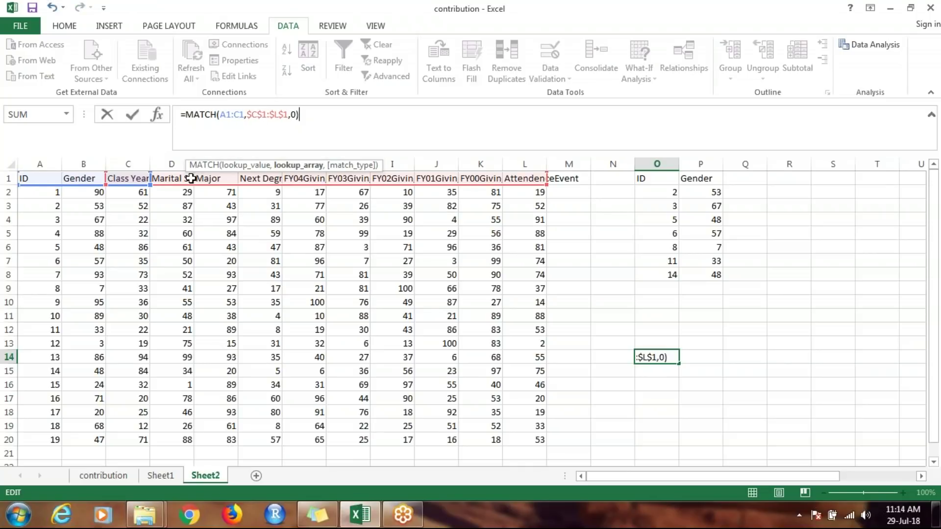
Step: Remove all arguments from the MATCH formula in O14, keeping only =MATCH(
{"action": "left_click", "coordinate": [317, 118]}
{"action": "key", "text": "BackSpace"}
{"action": "key", "text": "BackSpace"}
{"action": "key", "text": "BackSpace"}
{"action": "key", "text": "BackSpace"}
{"action": "key", "text": "BackSpace"}
{"action": "key", "text": "BackSpace"}
{"action": "key", "text": "BackSpace"}
{"action": "key", "text": "BackSpace"}
{"action": "key", "text": "BackSpace"}
{"action": "key", "text": "BackSpace"}
{"action": "key", "text": "BackSpace"}
{"action": "key", "text": "BackSpace"}
{"action": "key", "text": "BackSpace"}
{"action": "key", "text": "BackSpace"}
{"action": "key", "text": "BackSpace"}
{"action": "key", "text": "BackSpace"}
{"action": "key", "text": "BackSpace"}
{"action": "key", "text": "BackSpace"}
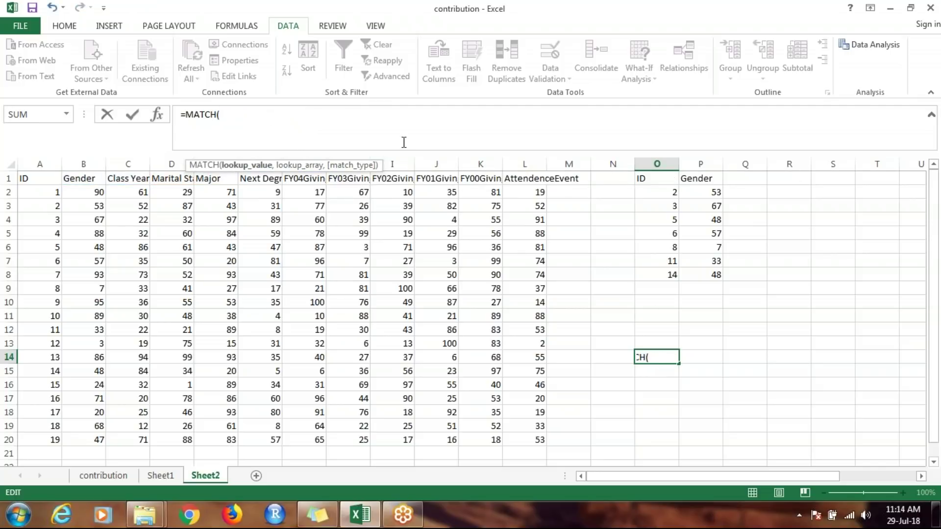
Step: Set A1 as the MATCH lookup value and the absolute header range $A$1:$L$1 as the lookup array
{"action": "left_click", "coordinate": [43, 178]}
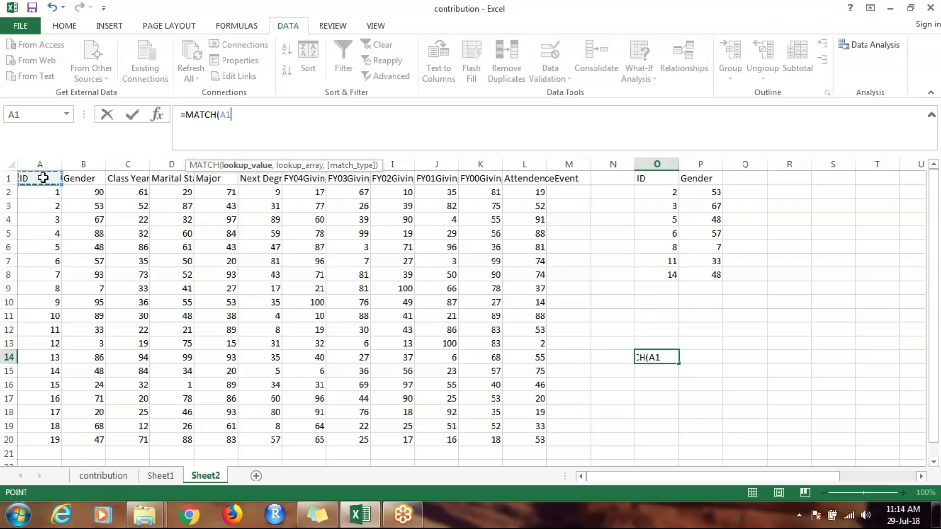
{"action": "type", "text": ","}
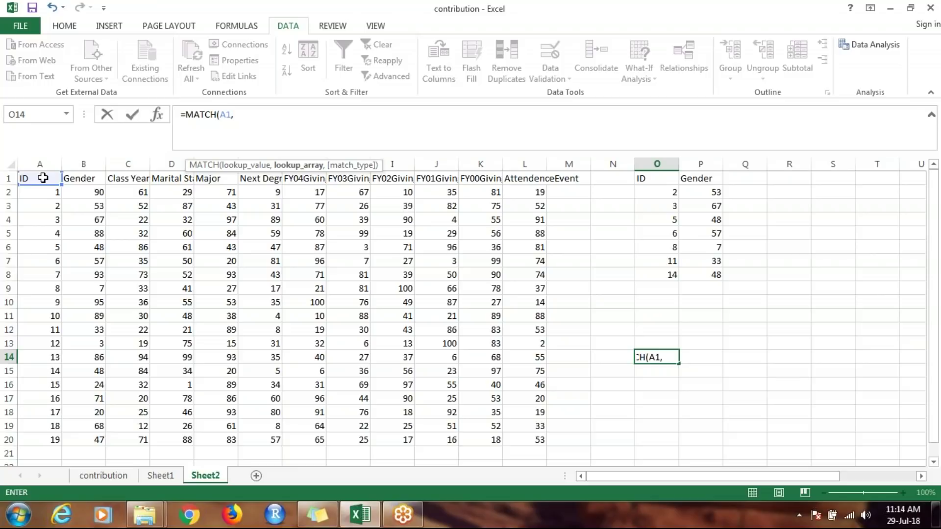
{"action": "key", "text": "Left"}
{"action": "key", "text": "Left"}
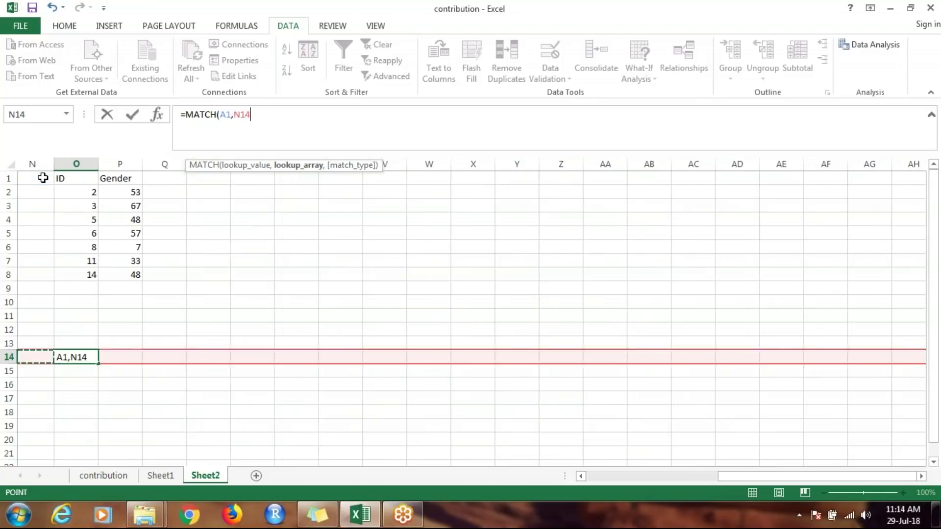
{"action": "key", "text": "Left"}
{"action": "key", "text": "Left"}
{"action": "key", "text": "Left"}
{"action": "key", "text": "Left"}
{"action": "key", "text": "Left"}
{"action": "key", "text": "Left"}
{"action": "key", "text": "Left"}
{"action": "key", "text": "Left"}
{"action": "key", "text": "Left"}
{"action": "key", "text": "Left"}
{"action": "key", "text": "Left"}
{"action": "key", "text": "Left"}
{"action": "left_click", "coordinate": [43, 178]}
{"action": "key", "text": "ctrl+shift+Right"}
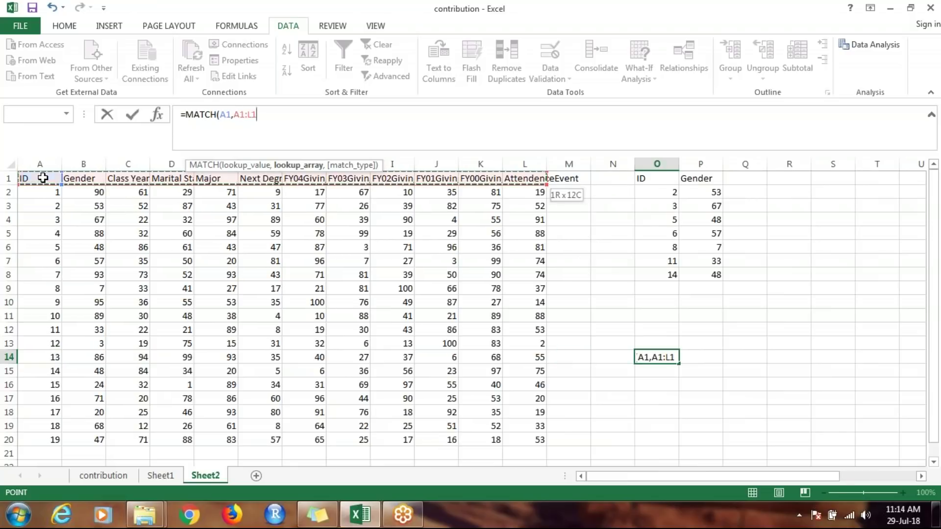
{"action": "key", "text": "F4"}
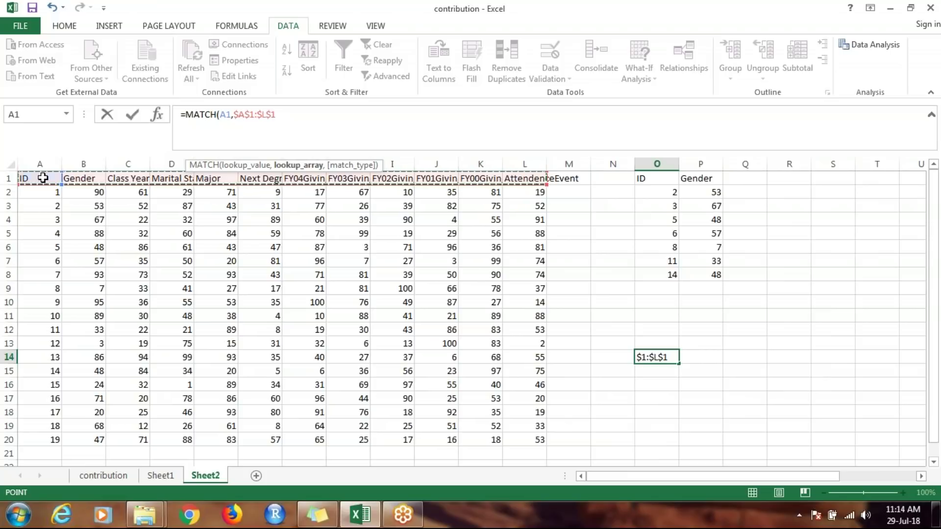
Step: Complete the MATCH formula in O14 with match type 0 and fill it across to X14
{"action": "type", "text": ",0"}
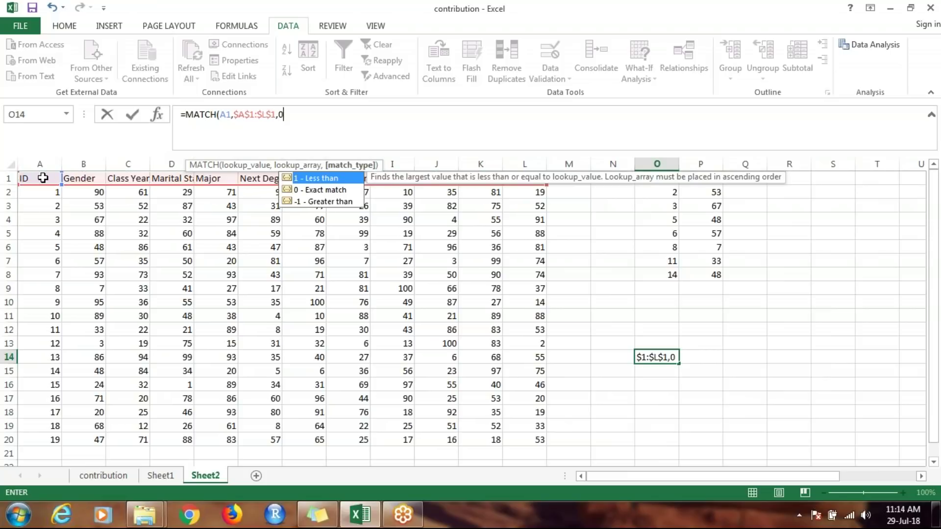
{"action": "key", "text": "Return"}
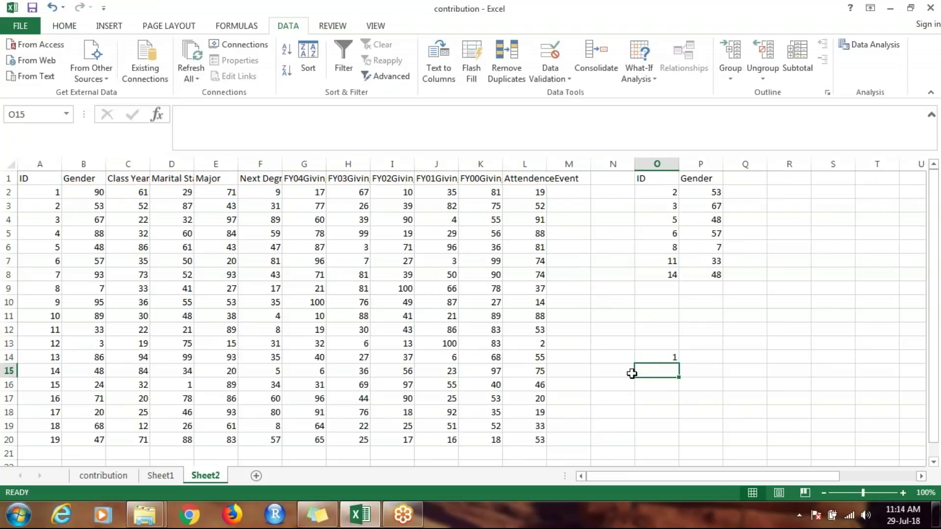
{"action": "left_click", "coordinate": [656, 357]}
{"action": "left_click_drag", "start_coordinate": [680, 365], "coordinate": [850, 363]}
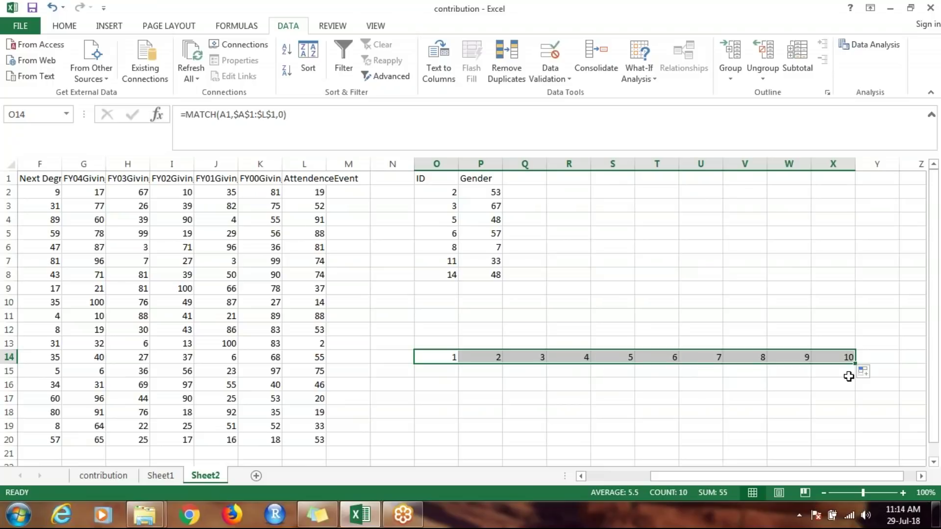
Step: Copy the source headers from Class Year through the attendance column (C1:L1) and paste them beside Gender, starting at Q1
{"action": "left_click", "coordinate": [319, 183]}
{"action": "key", "text": "ctrl+Left"}
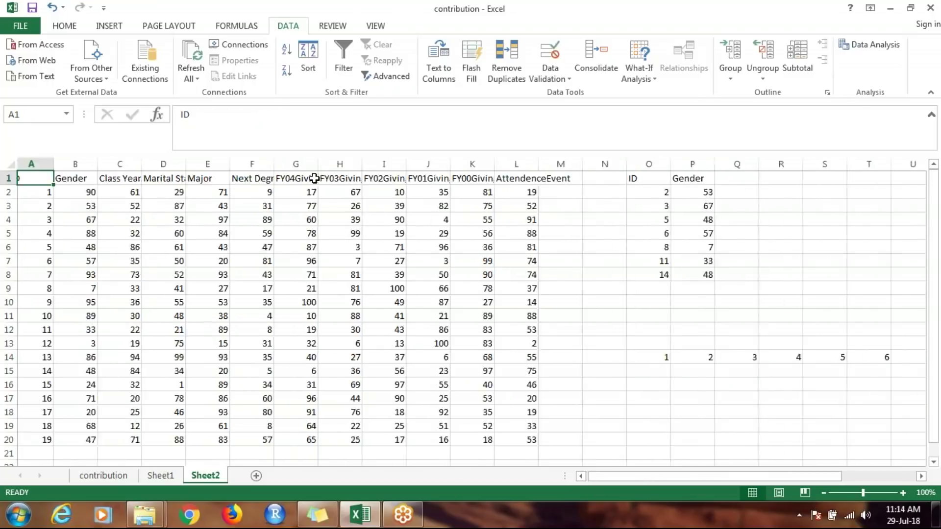
{"action": "key", "text": "Right"}
{"action": "key", "text": "Right"}
{"action": "key", "text": "ctrl+shift+Right"}
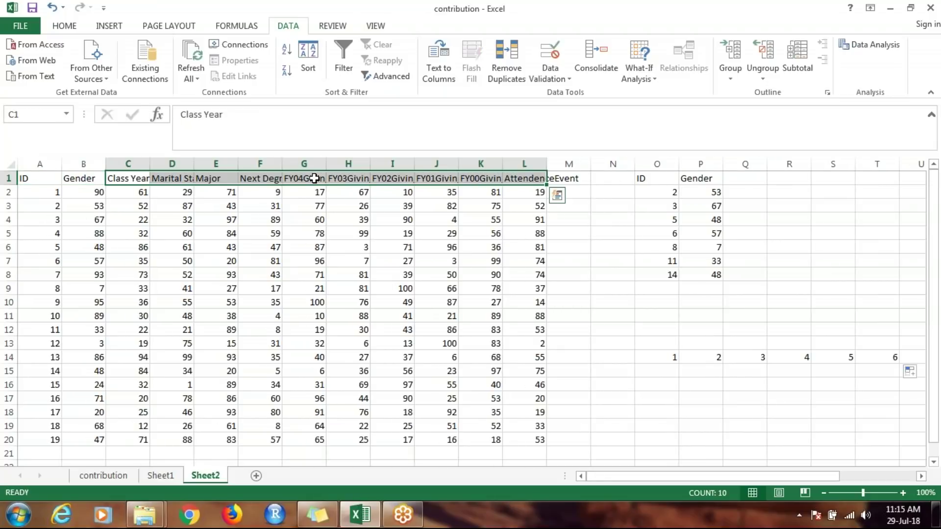
{"action": "key", "text": "ctrl+c"}
{"action": "key", "text": "Right"}
{"action": "key", "text": "ctrl+Right"}
{"action": "key", "text": "ctrl+Right"}
{"action": "key", "text": "Right"}
{"action": "key", "text": "Right"}
{"action": "key", "text": "ctrl+v"}
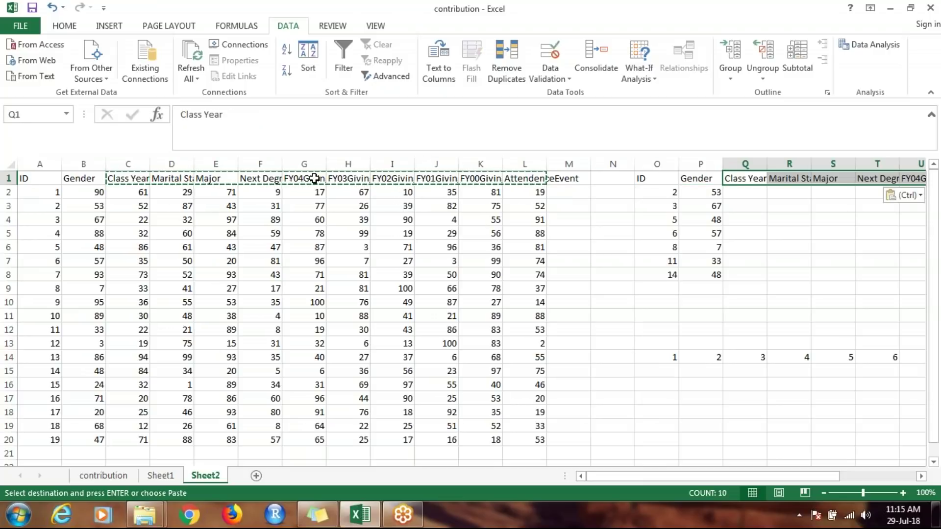
{"action": "key", "text": "Escape"}
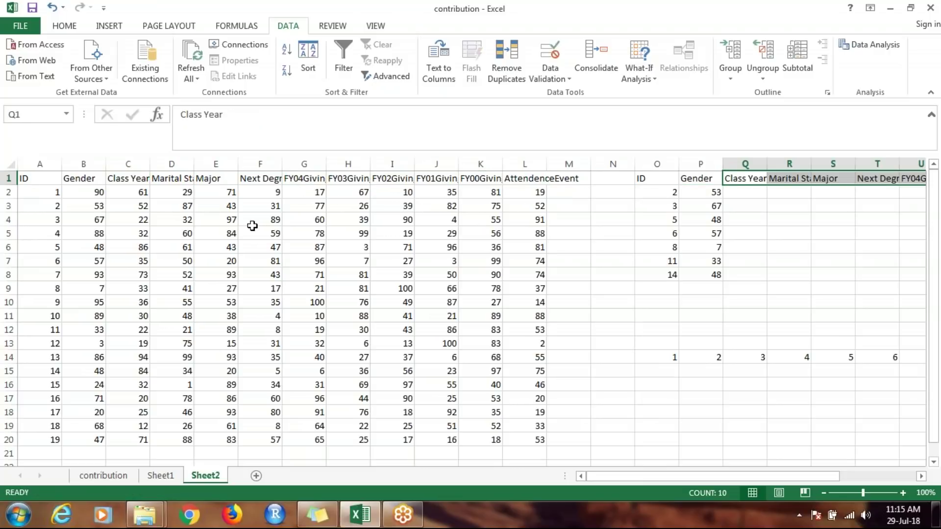
Step: Change the lookup value of the MATCH formula in O14 to O1, the ID header of the results table
{"action": "left_click", "coordinate": [664, 358]}
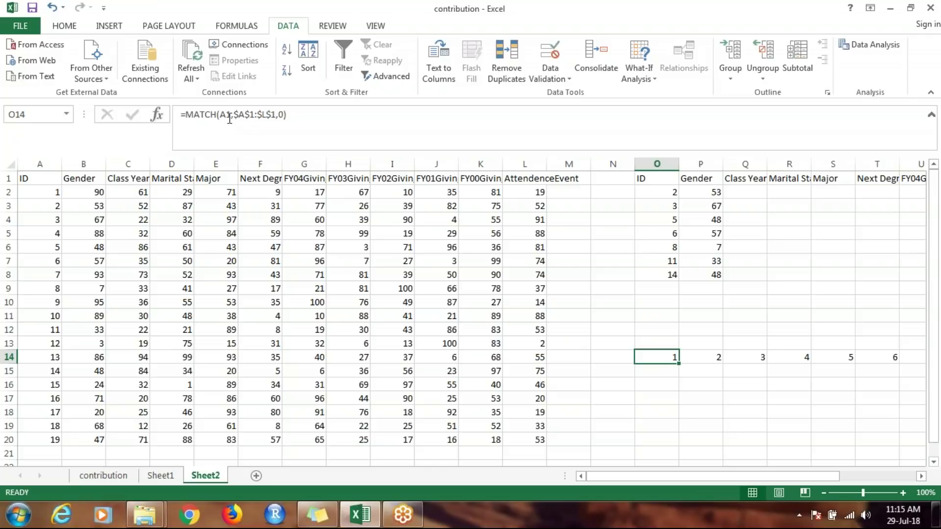
{"action": "left_click", "coordinate": [230, 115]}
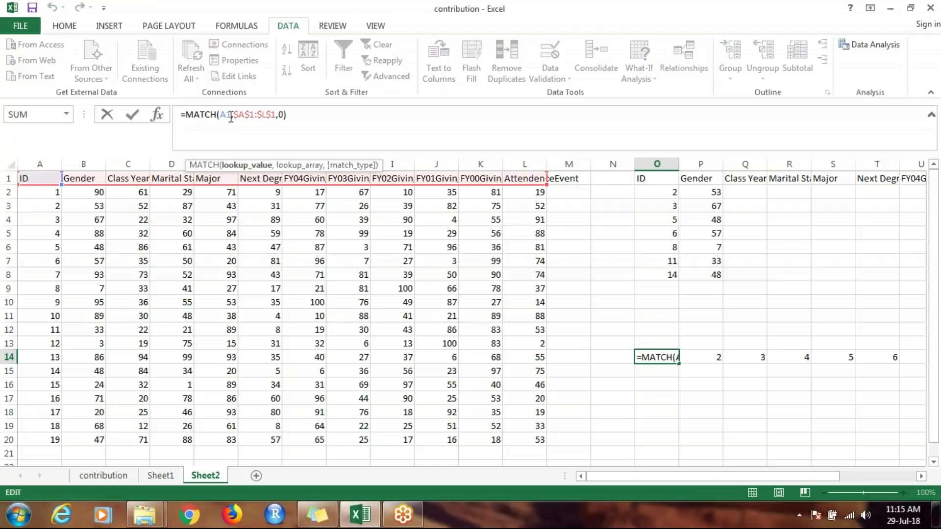
{"action": "key", "text": "BackSpace"}
{"action": "key", "text": "BackSpace"}
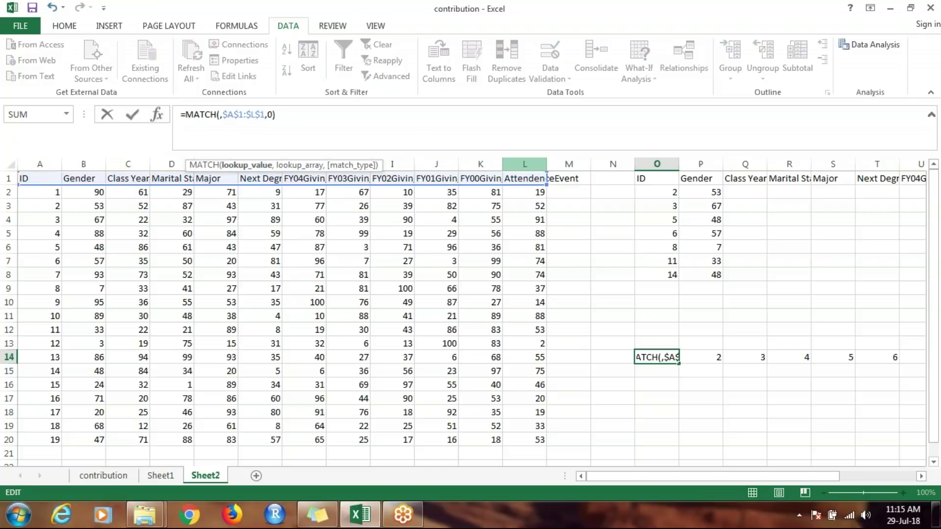
{"action": "left_click", "coordinate": [654, 180]}
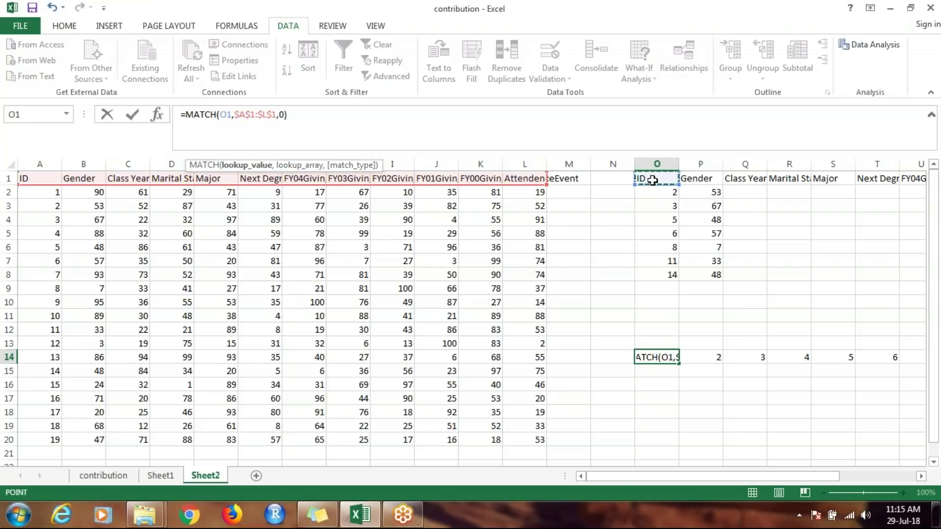
{"action": "key", "text": "Return"}
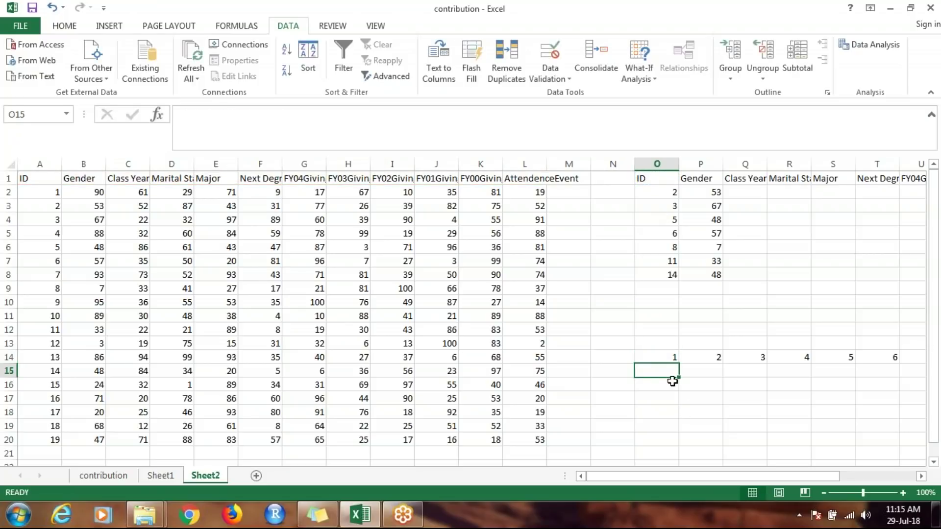
Step: Copy the MATCH formula from O14 across row 14 through X14
{"action": "left_click", "coordinate": [666, 360]}
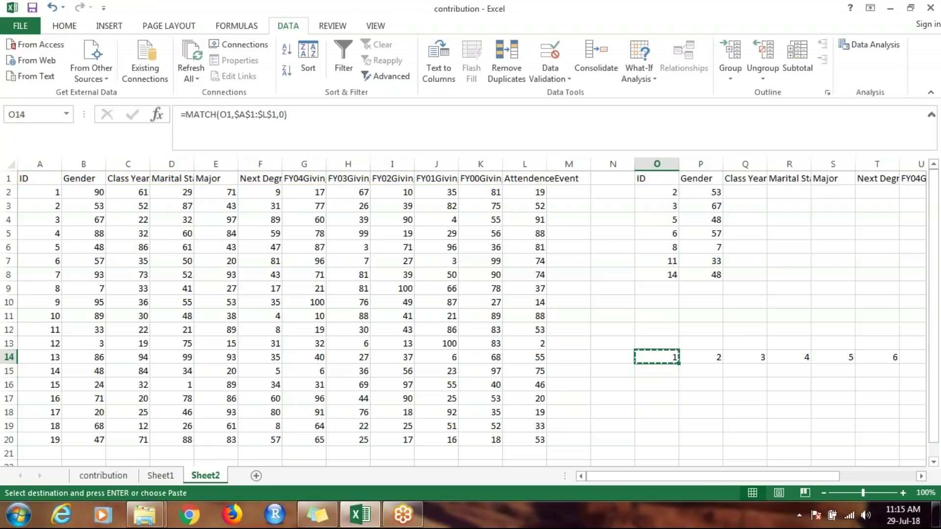
{"action": "key", "text": "shift+Right"}
{"action": "key", "text": "shift+Right"}
{"action": "key", "text": "shift+Right"}
{"action": "key", "text": "shift+Right"}
{"action": "key", "text": "shift+Right"}
{"action": "key", "text": "shift+Right"}
{"action": "key", "text": "shift+Right"}
{"action": "key", "text": "shift+Right"}
{"action": "key", "text": "shift+Right"}
{"action": "key", "text": "ctrl+v"}
{"action": "key", "text": "Escape"}
Step: Examine the copied MATCH formulas in row 14 to check which header each one looks up
{"action": "key", "text": "Left"}
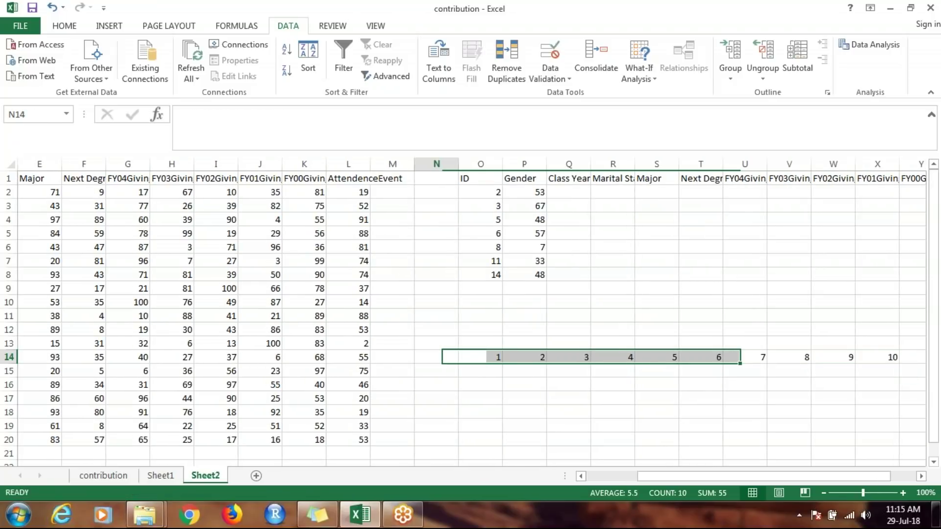
{"action": "key", "text": "Right"}
{"action": "key", "text": "Right"}
{"action": "key", "text": "Right"}
{"action": "key", "text": "Right"}
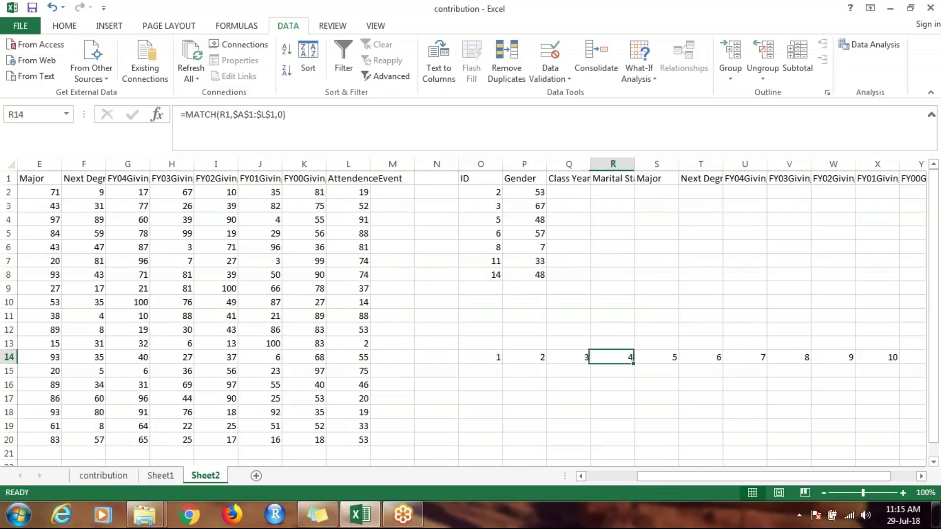
{"action": "key", "text": "Left"}
{"action": "key", "text": "Left"}
{"action": "key", "text": "Left"}
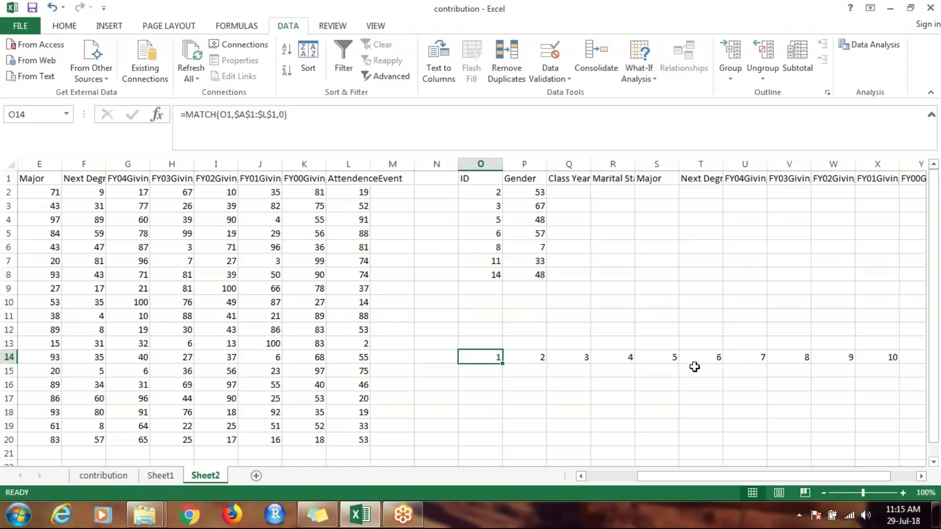
Step: Start a VLOOKUP formula in Q2 under Class Year with the ID in O2 as the lookup value
{"action": "double_click", "coordinate": [569, 192]}
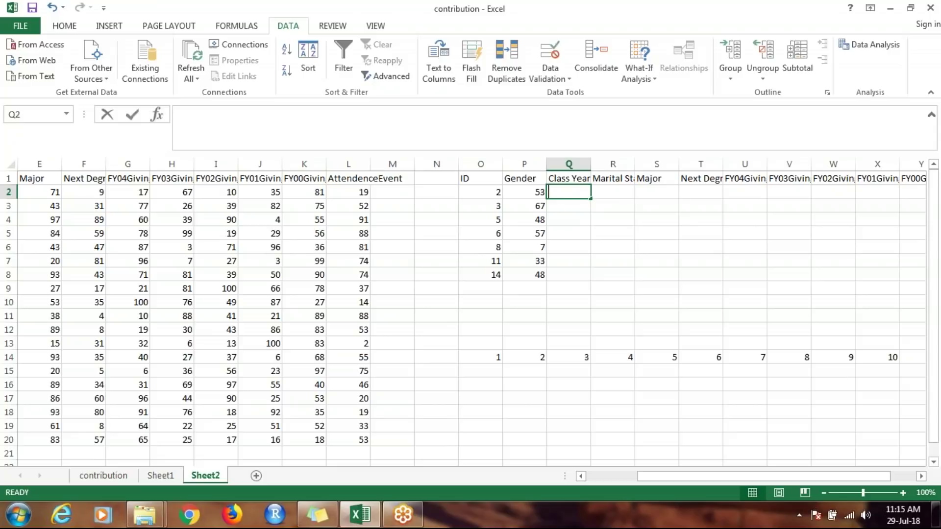
{"action": "type", "text": "=vl"}
{"action": "key", "text": "Tab"}
{"action": "key", "text": "Left"}
{"action": "key", "text": "Left"}
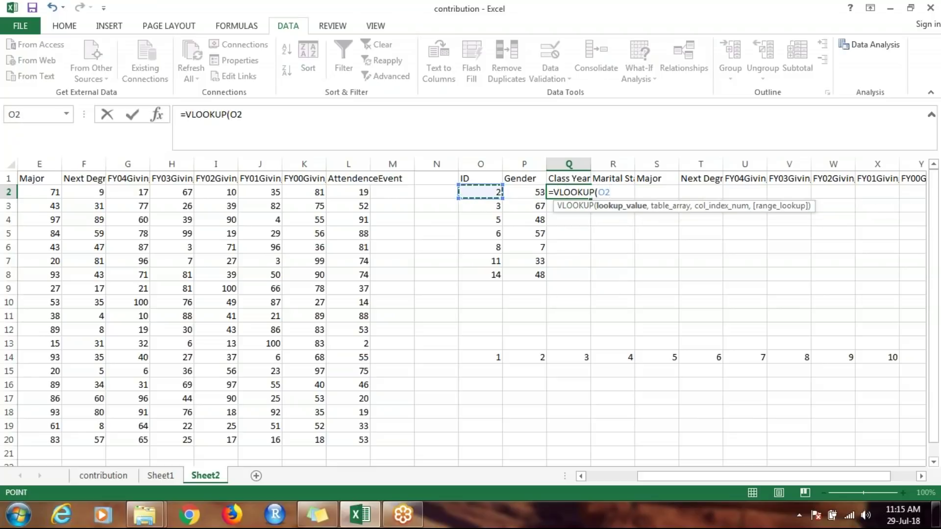
Step: Set the VLOOKUP table array to the source data as the absolute range $A$2:$L$20
{"action": "type", "text": ","}
{"action": "key", "text": "Left"}
{"action": "key", "text": "Left"}
{"action": "key", "text": "Left"}
{"action": "key", "text": "Left"}
{"action": "key", "text": "Left"}
{"action": "key", "text": "Left"}
{"action": "key", "text": "Left"}
{"action": "key", "text": "Left"}
{"action": "key", "text": "Left"}
{"action": "key", "text": "Left"}
{"action": "key", "text": "Left"}
{"action": "key", "text": "Left"}
{"action": "key", "text": "Left"}
{"action": "key", "text": "Left"}
{"action": "key", "text": "Left"}
{"action": "key", "text": "Left"}
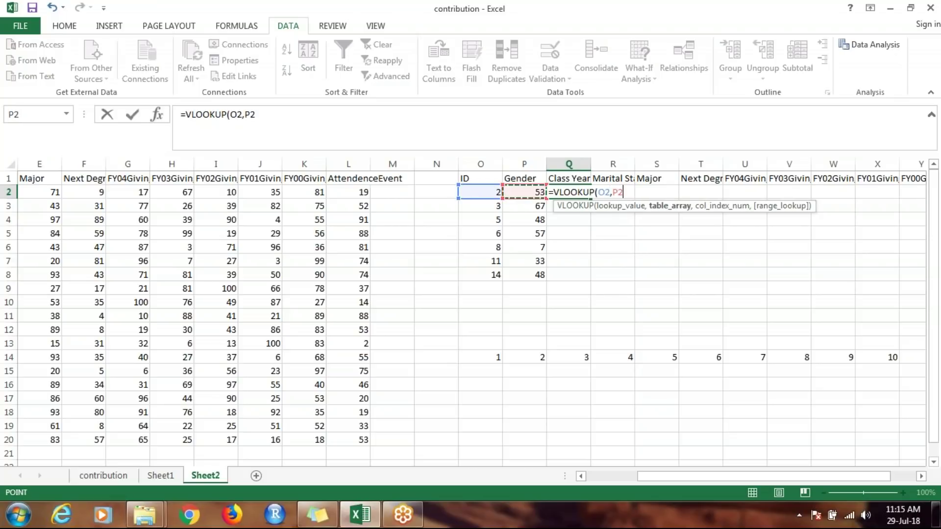
{"action": "key", "text": "shift+Right"}
{"action": "key", "text": "shift+Right"}
{"action": "key", "text": "shift+Right"}
{"action": "key", "text": "shift+Right"}
{"action": "key", "text": "shift+Right"}
{"action": "key", "text": "shift+Right"}
{"action": "key", "text": "shift+Right"}
{"action": "key", "text": "shift+Right"}
{"action": "key", "text": "shift+Right"}
{"action": "key", "text": "shift+Right"}
{"action": "key", "text": "shift+Right"}
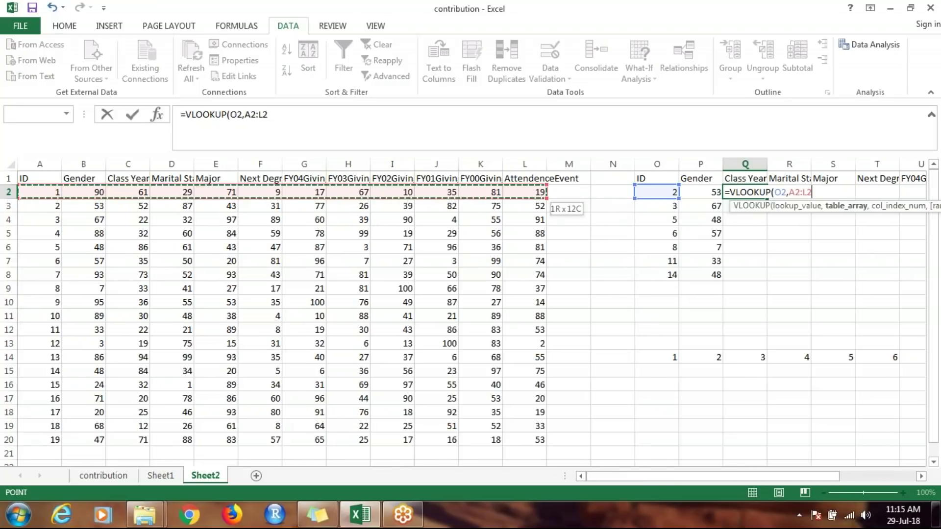
{"action": "key", "text": "shift+Down"}
{"action": "key", "text": "shift+Down"}
{"action": "key", "text": "shift+Down"}
{"action": "key", "text": "shift+Down"}
{"action": "key", "text": "shift+Down"}
{"action": "key", "text": "shift+Down"}
{"action": "key", "text": "shift+Down"}
{"action": "key", "text": "shift+Down"}
{"action": "key", "text": "shift+Down"}
{"action": "key", "text": "shift+Down"}
{"action": "key", "text": "shift+Down"}
{"action": "key", "text": "shift+Down"}
{"action": "key", "text": "shift+Down"}
{"action": "key", "text": "shift+Down"}
{"action": "key", "text": "shift+Down"}
{"action": "key", "text": "shift+Down"}
{"action": "key", "text": "shift+Down"}
{"action": "key", "text": "shift+Down"}
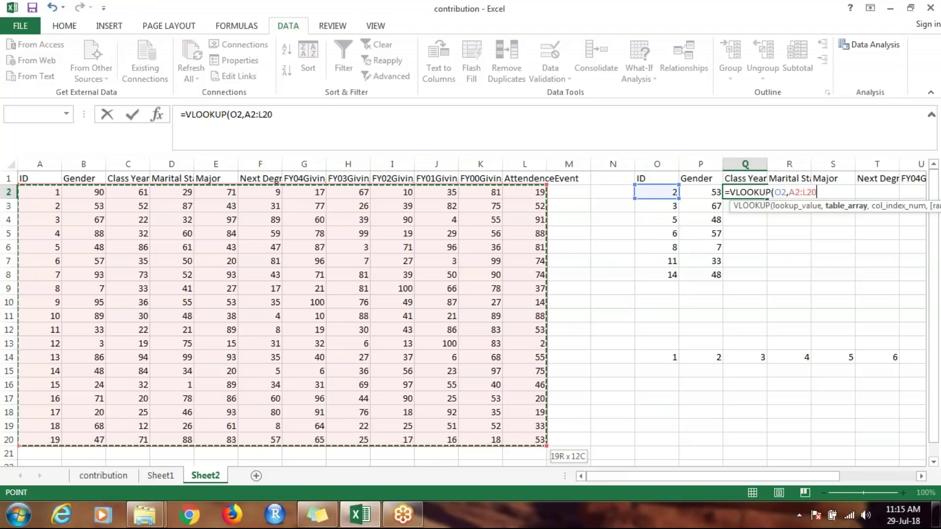
{"action": "key", "text": "F4"}
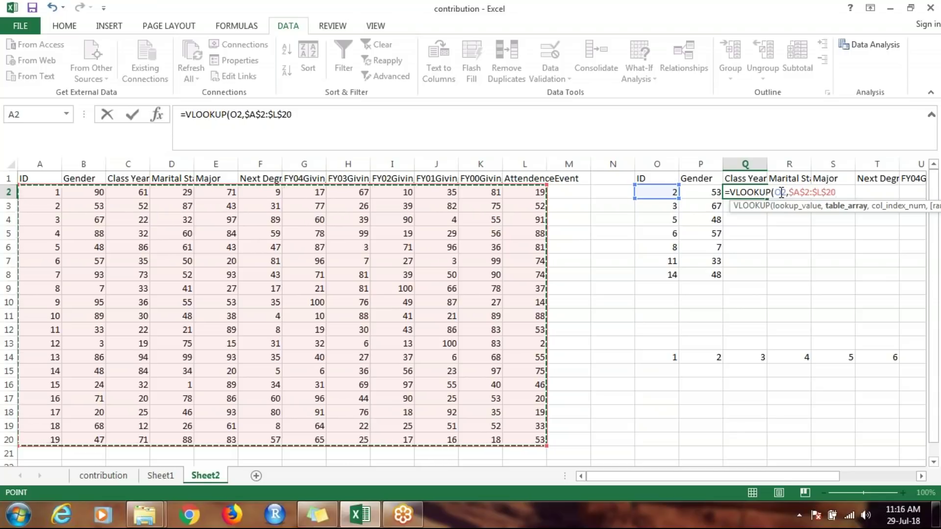
Step: Lock only the column of the VLOOKUP lookup value, making it $O2
{"action": "left_click", "coordinate": [781, 192]}
{"action": "key", "text": "F4"}
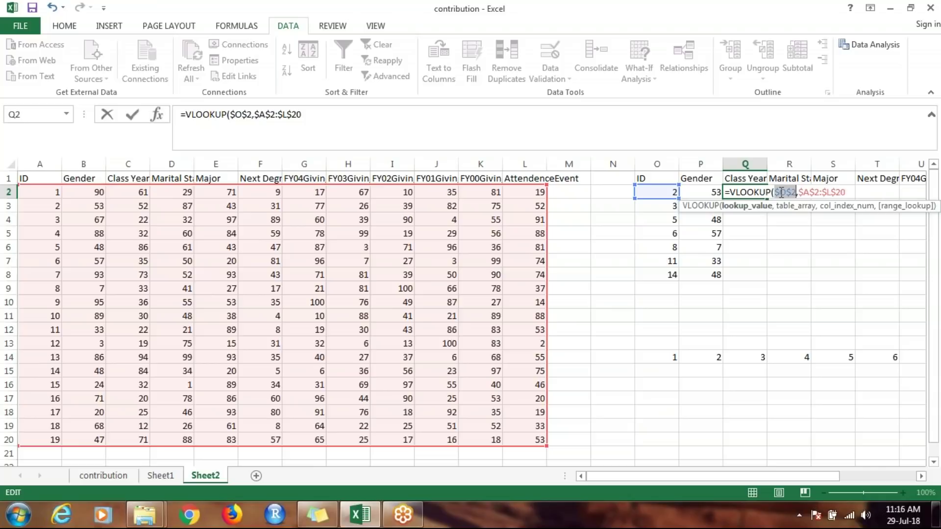
{"action": "key", "text": "F4"}
{"action": "key", "text": "F4"}
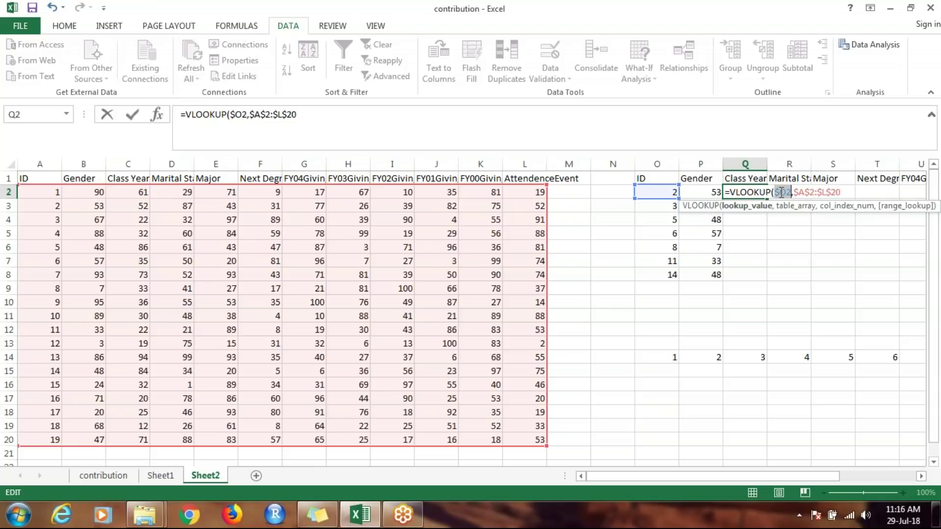
Step: Complete the VLOOKUP in Q2 with Q$14 as the column index and 0 for an exact match
{"action": "left_click", "coordinate": [853, 193]}
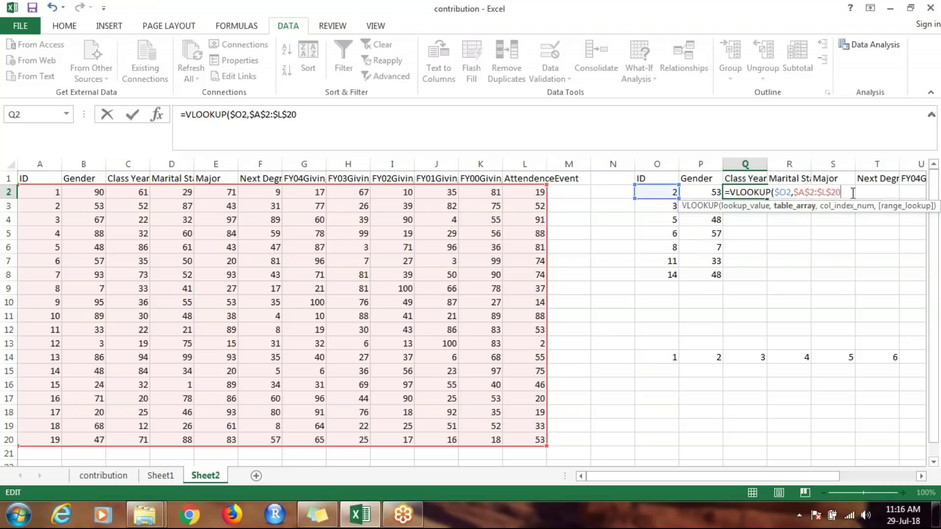
{"action": "type", "text": ","}
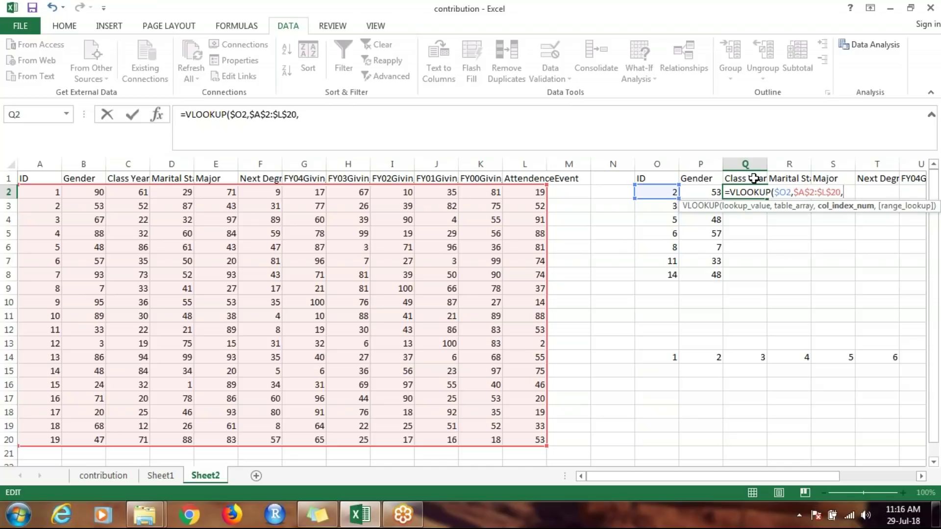
{"action": "left_click", "coordinate": [750, 358]}
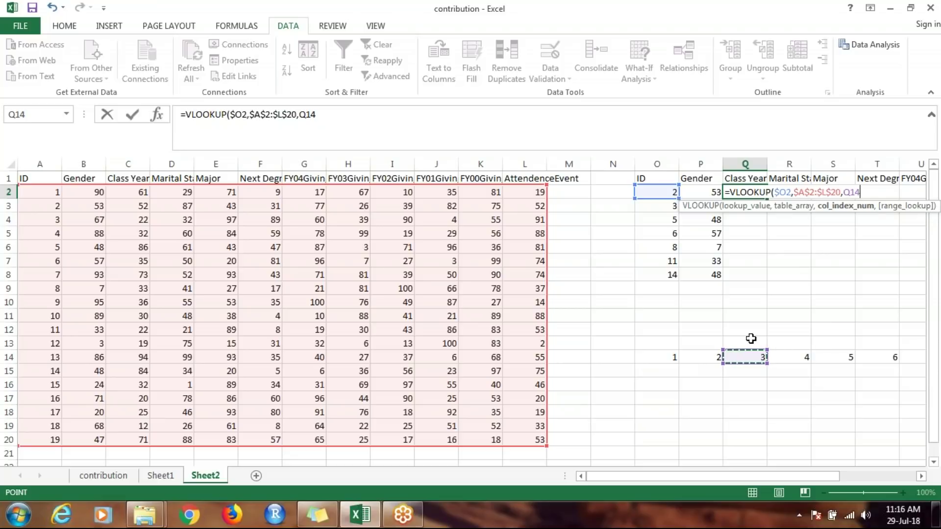
{"action": "key", "text": "F4"}
{"action": "key", "text": "F4"}
{"action": "type", "text": ","}
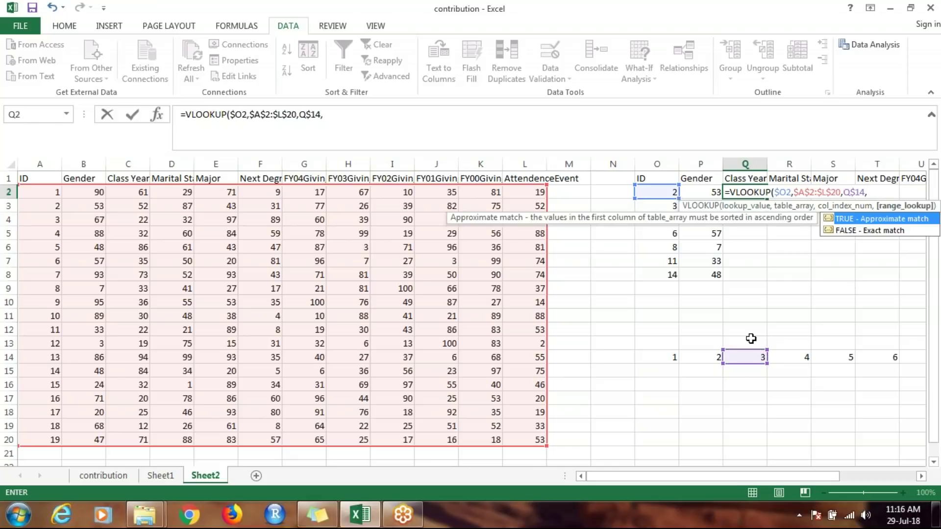
{"action": "type", "text": "0"}
{"action": "type", "text": ")"}
{"action": "key", "text": "ctrl+Return"}
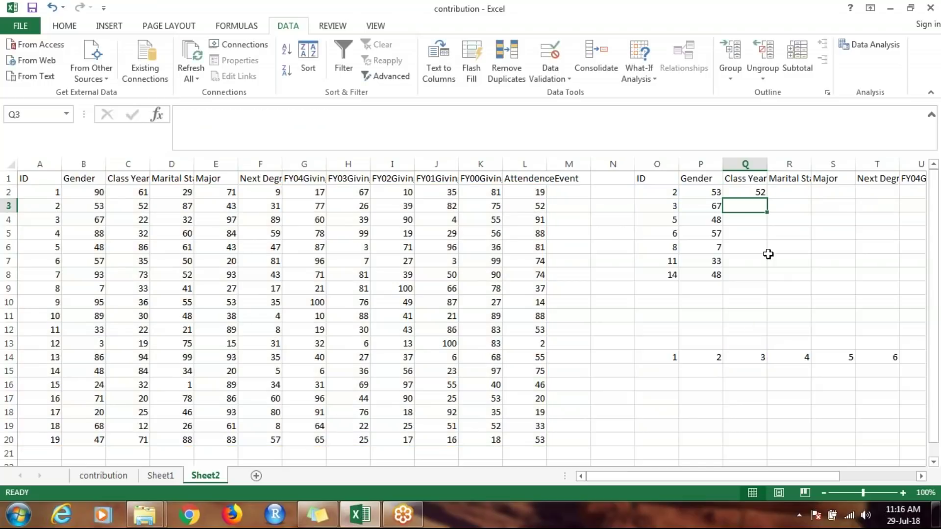
Step: Fill the VLOOKUP formula over Q2:Z8 and extend the MATCH formula from X14 through Z14
{"action": "left_click_drag", "start_coordinate": [766, 203], "coordinate": [878, 289]}
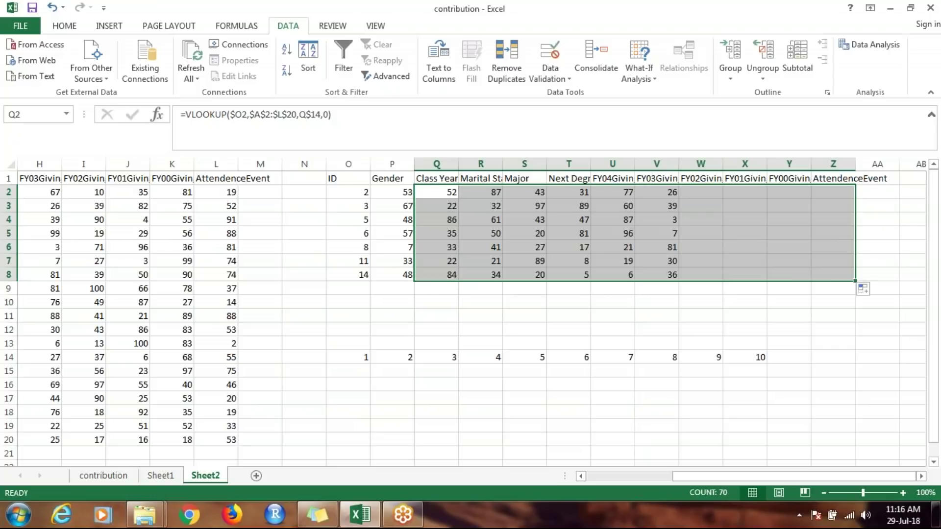
{"action": "left_click", "coordinate": [758, 356]}
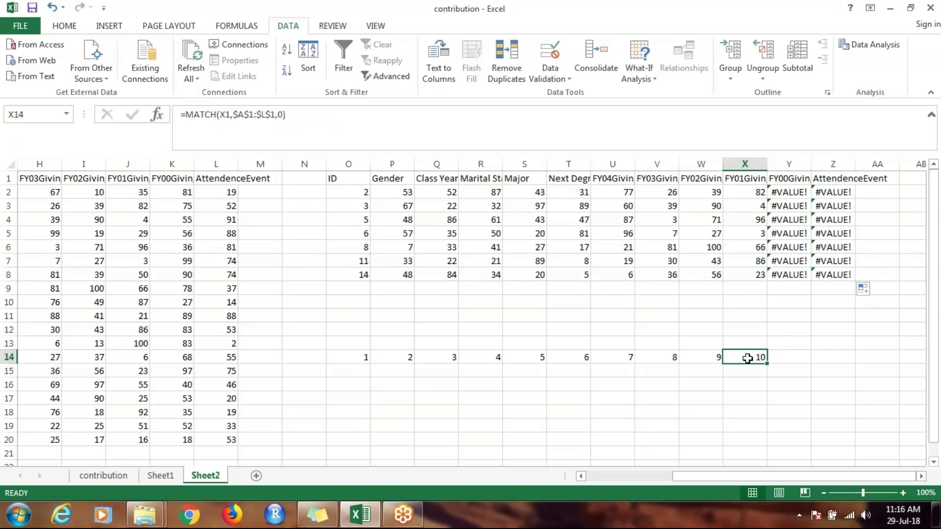
{"action": "left_click_drag", "start_coordinate": [768, 363], "coordinate": [851, 365]}
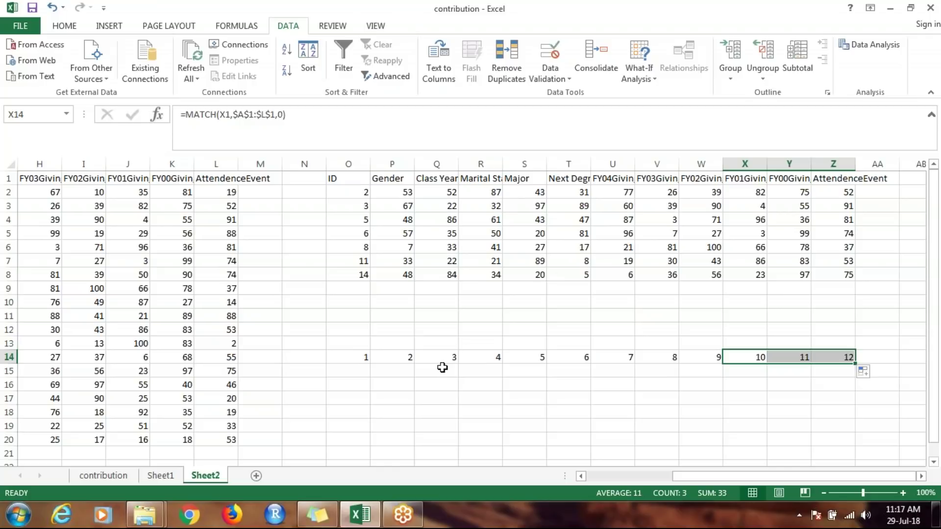
Step: Delete the Next Degree column from the results table and select T2 to inspect its VLOOKUP formula
{"action": "left_click", "coordinate": [600, 356]}
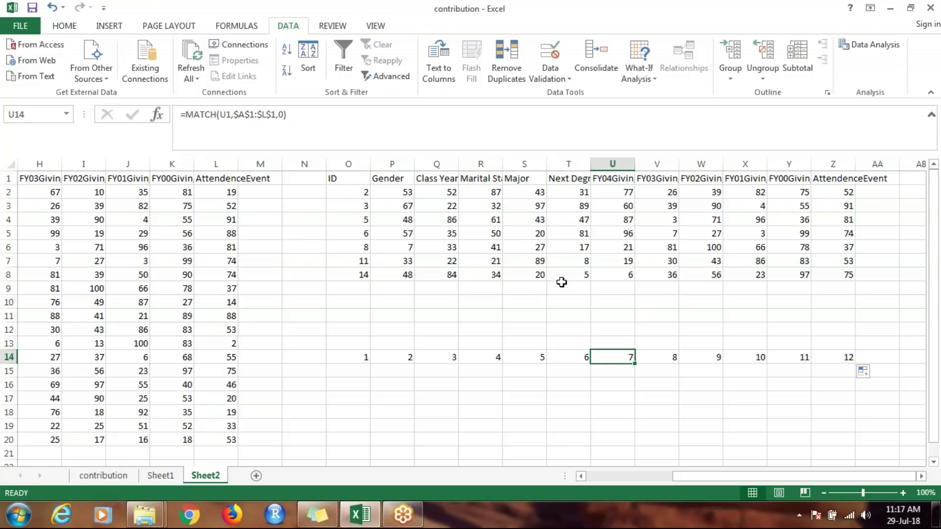
{"action": "left_click", "coordinate": [570, 166]}
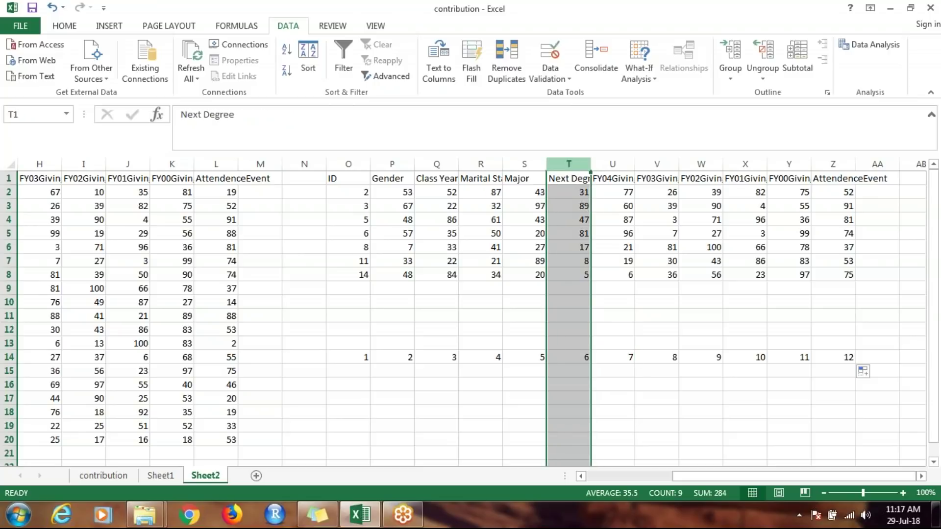
{"action": "key", "text": "ctrl+minus"}
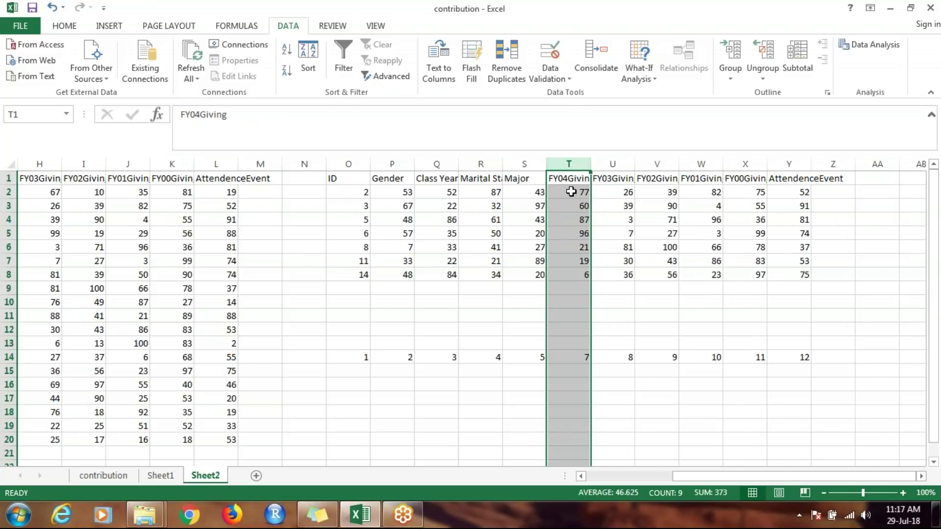
{"action": "left_click", "coordinate": [571, 192]}
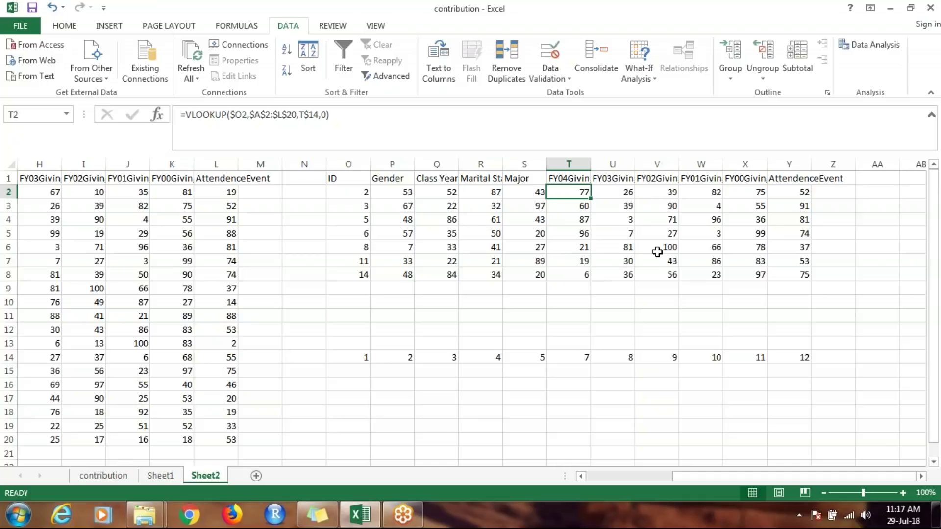
{"action": "left_click", "coordinate": [712, 112]}
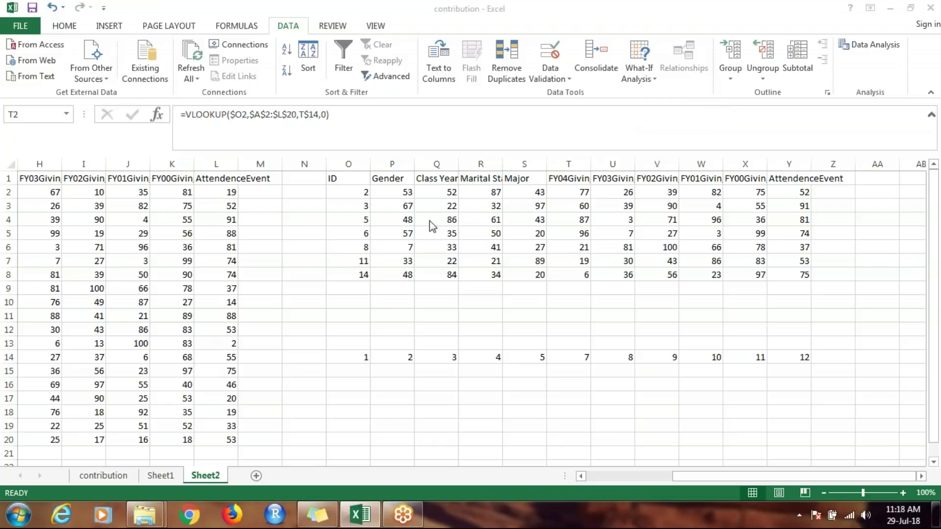
{"action": "left_click", "coordinate": [351, 180]}
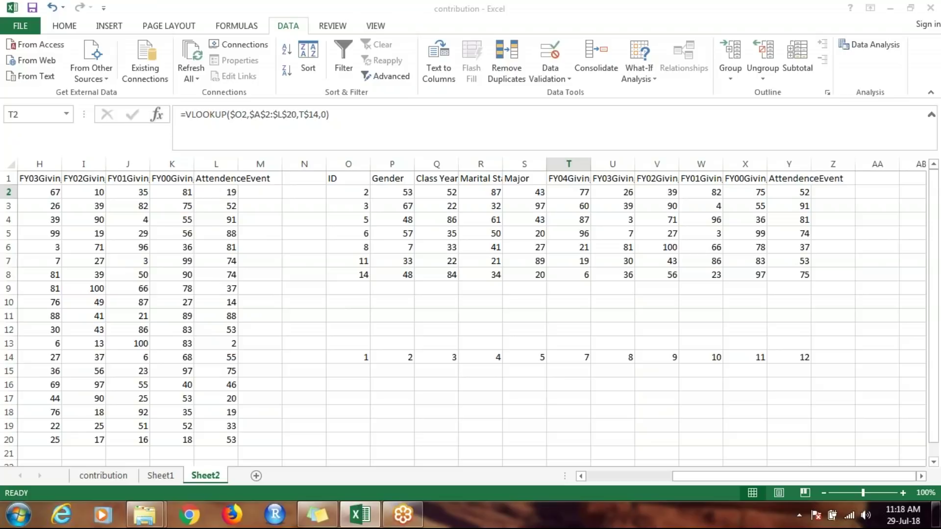
{"action": "left_click", "coordinate": [349, 179]}
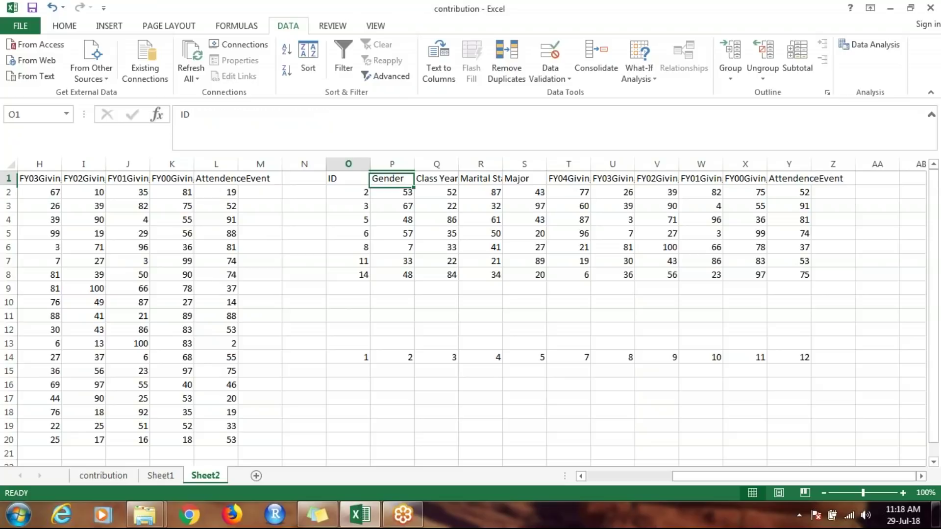
{"action": "key", "text": "ctrl+shift+Right"}
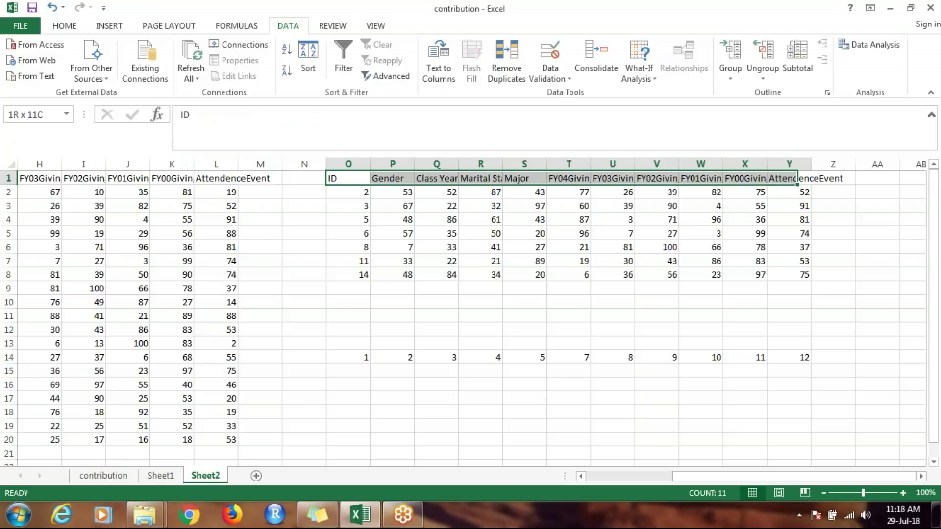
{"action": "key", "text": "ctrl+shift+Down"}
{"action": "key", "text": "ctrl+shift+Down"}
{"action": "key", "text": "Delete"}
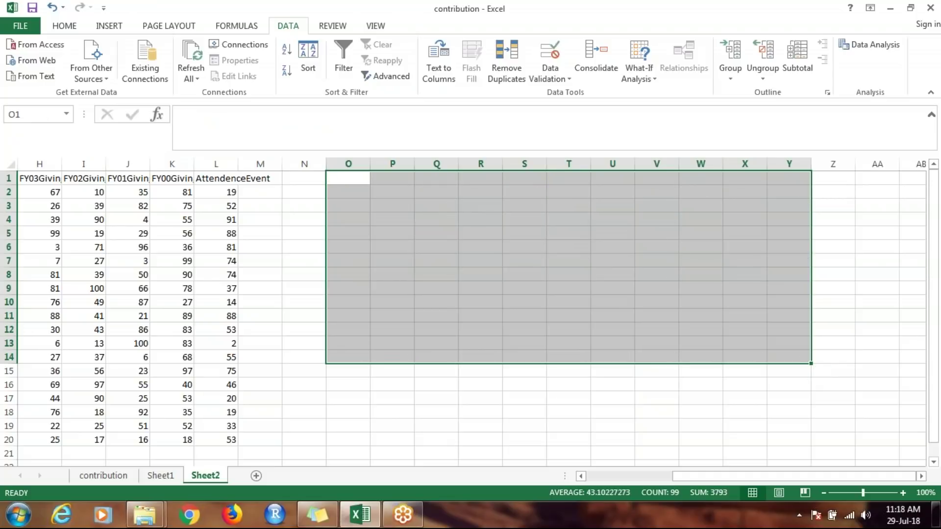
{"action": "key", "text": "ctrl+z"}
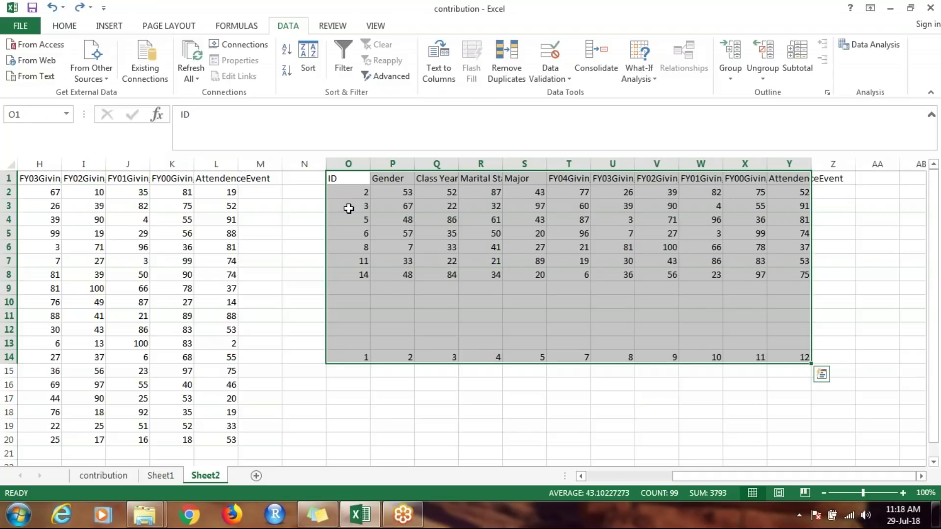
Step: Clear the lookup results and column positions in P2:Y14, keeping the header row and the ID column
{"action": "left_click", "coordinate": [349, 208]}
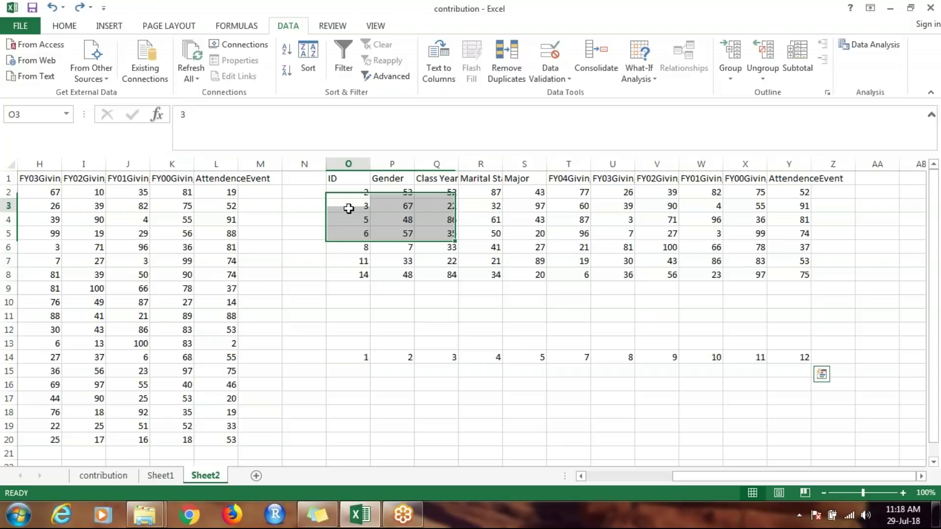
{"action": "left_click", "coordinate": [391, 192]}
{"action": "key", "text": "ctrl+shift+Right"}
{"action": "key", "text": "ctrl+shift+Down"}
{"action": "key", "text": "ctrl+shift+Down"}
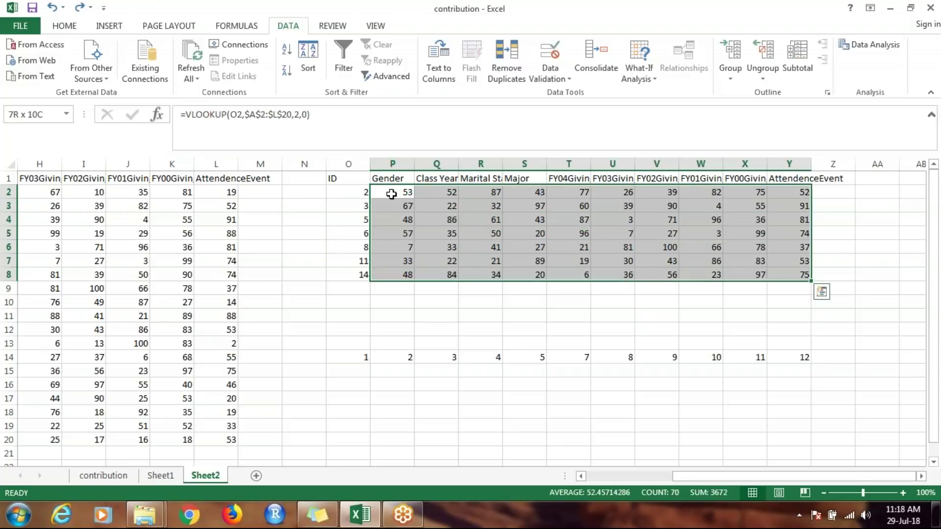
{"action": "key", "text": "Delete"}
{"action": "key", "text": "shift+Up"}
{"action": "key", "text": "shift+Left"}
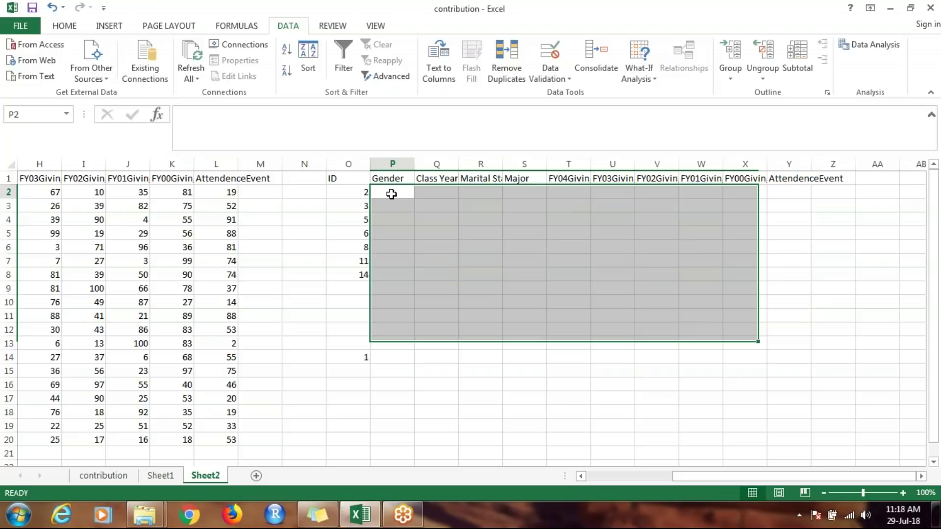
{"action": "left_click", "coordinate": [391, 194]}
Step: Start an HLOOKUP formula in P2 with the Gender header in P1 as the lookup value
{"action": "scroll", "coordinate": [315, 277], "scroll_direction": "left", "scroll_amount": 3}
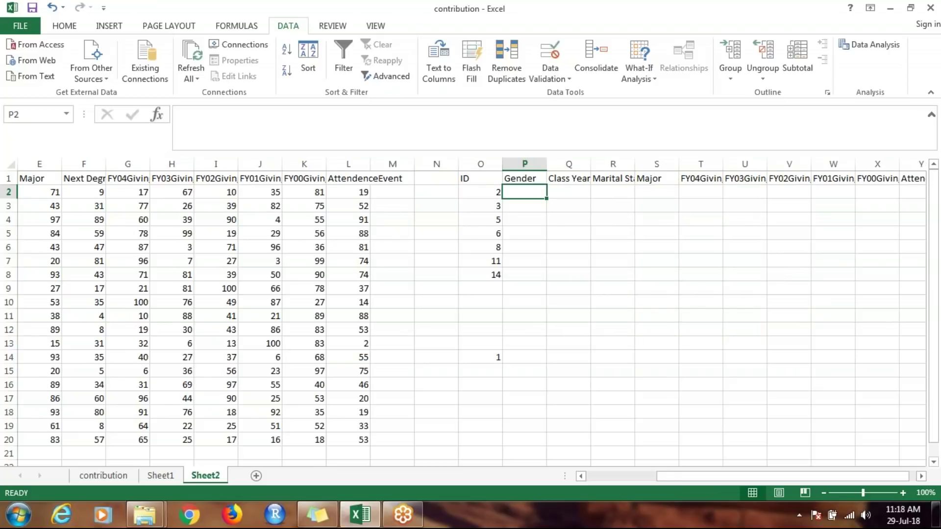
{"action": "scroll", "coordinate": [471, 309], "scroll_direction": "left", "scroll_amount": 4}
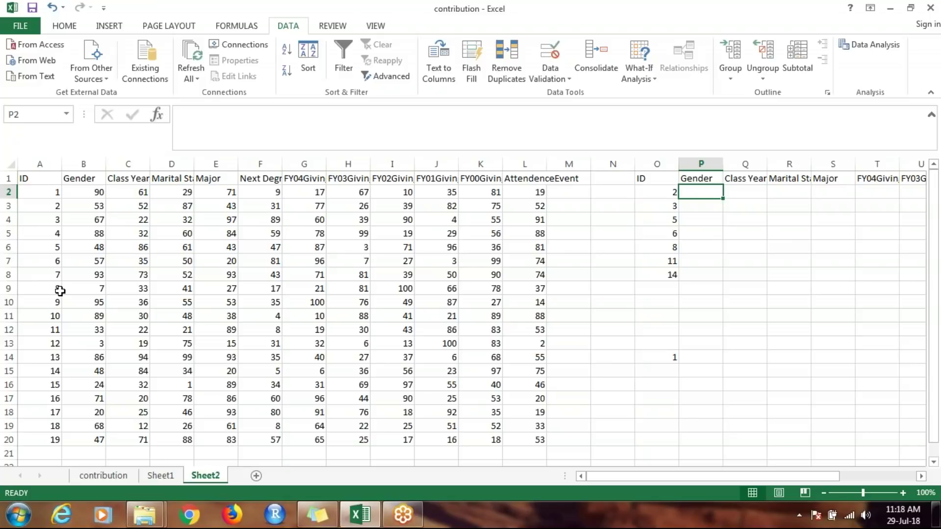
{"action": "type", "text": "="}
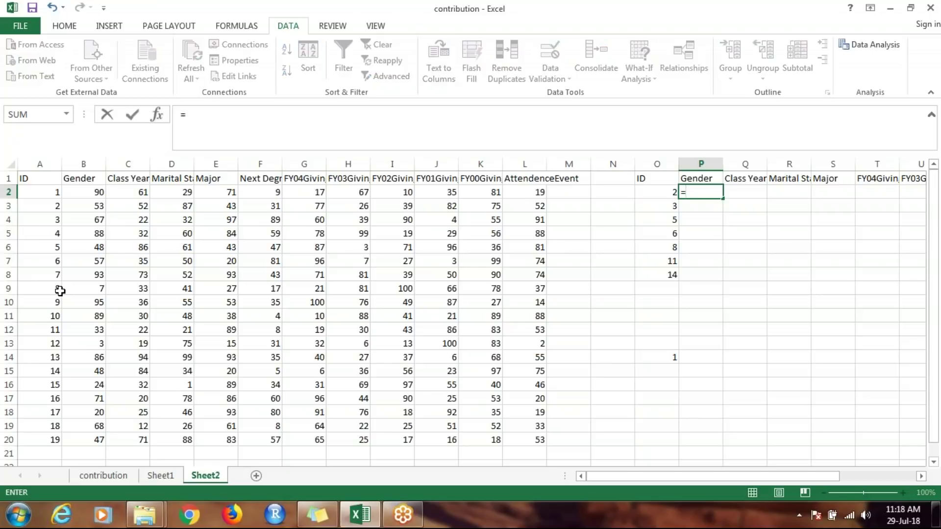
{"action": "type", "text": "hl"}
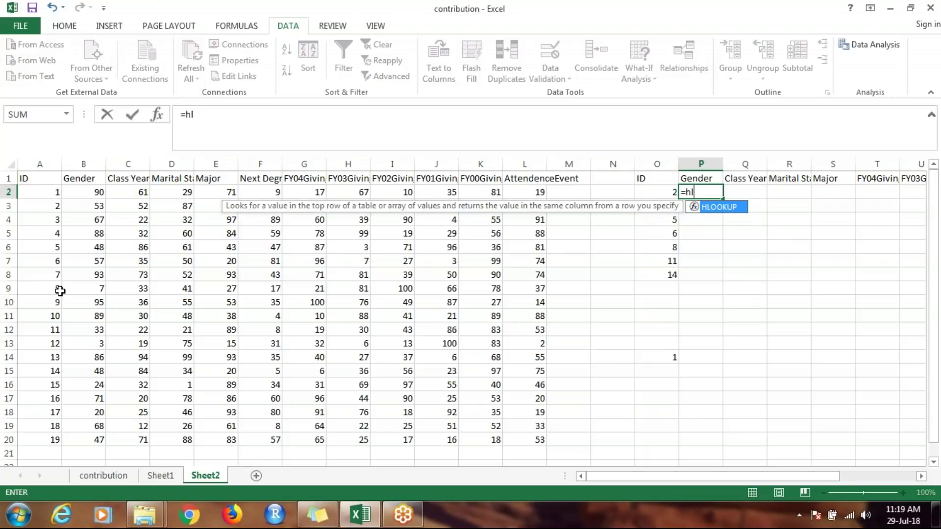
{"action": "key", "text": "Tab"}
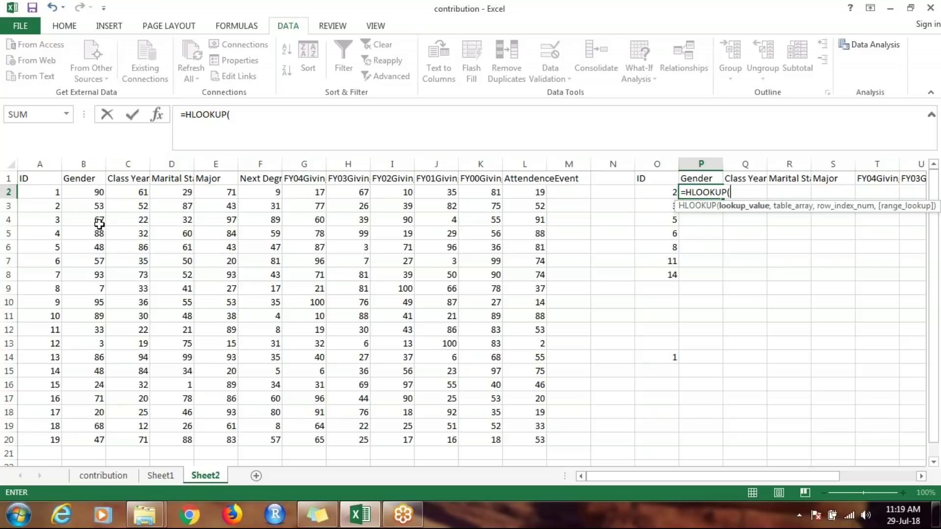
{"action": "left_click", "coordinate": [696, 179]}
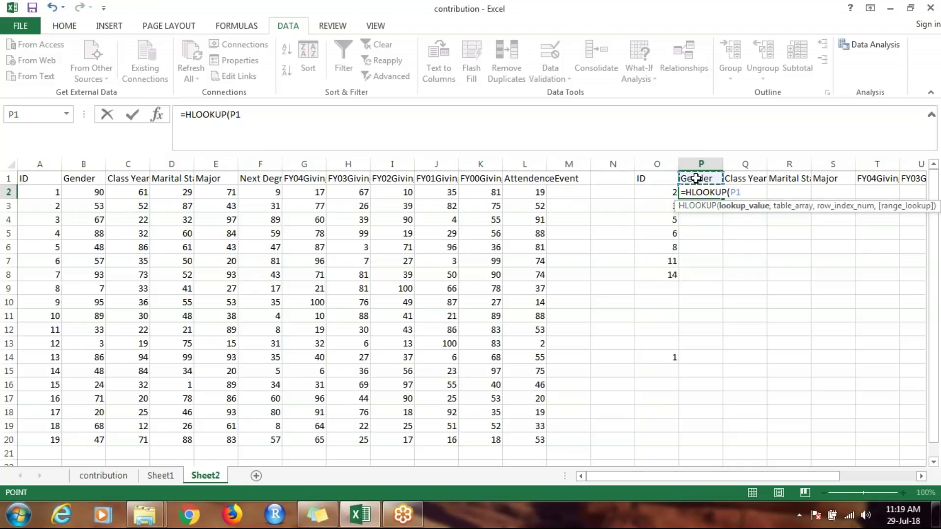
{"action": "type", "text": ","}
Step: Give the HLOOKUP the absolute table array $A$2:$L$20
{"action": "left_click", "coordinate": [49, 191]}
{"action": "key", "text": "ctrl+shift+Down"}
{"action": "key", "text": "ctrl+shift+Right"}
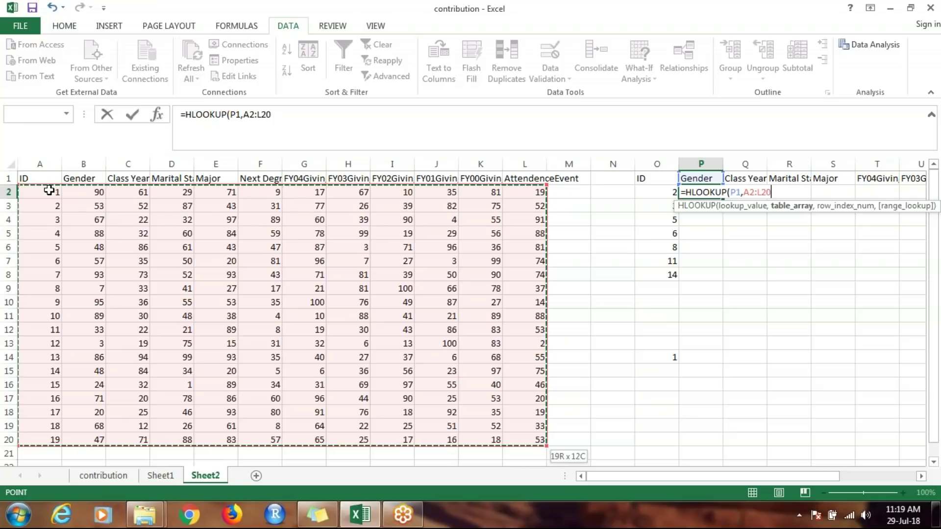
{"action": "key", "text": "F4"}
{"action": "type", "text": ","}
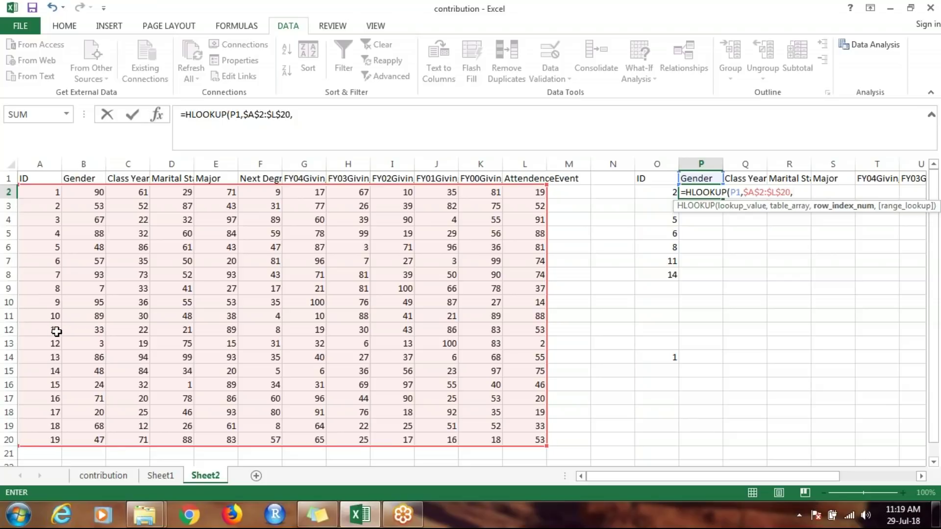
Step: Finish the HLOOKUP in P2 with row index 12 and 0 for an exact match
{"action": "type", "text": ",12"}
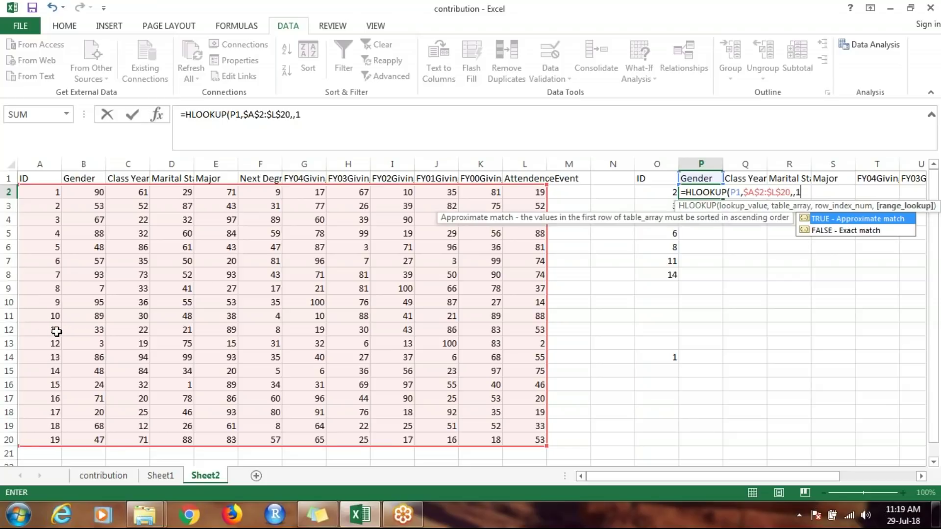
{"action": "key", "text": "BackSpace"}
{"action": "key", "text": "BackSpace"}
{"action": "key", "text": "BackSpace"}
{"action": "type", "text": "12"}
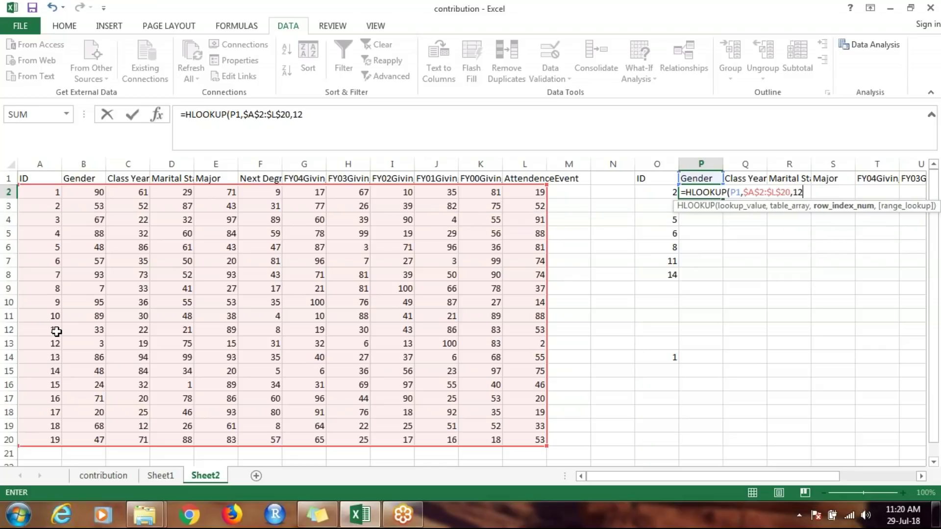
{"action": "type", "text": ",0)"}
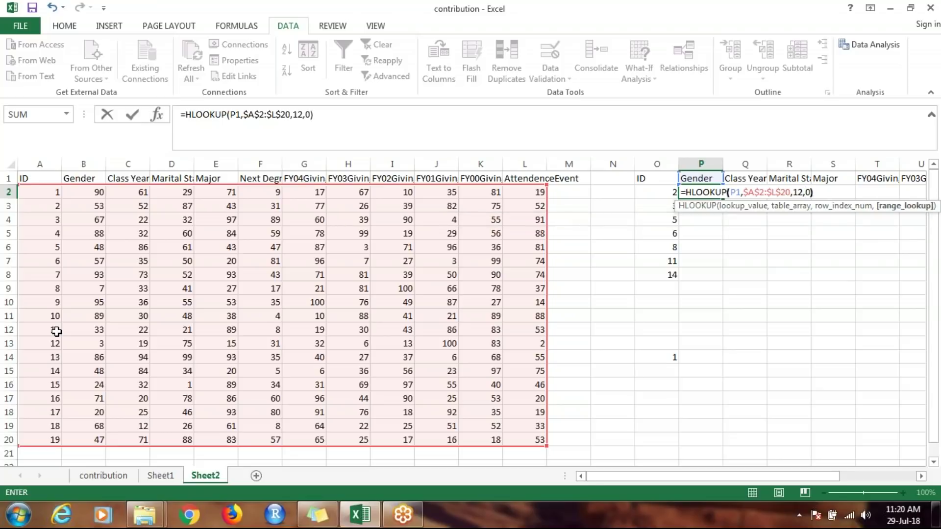
{"action": "key", "text": "ctrl+Return"}
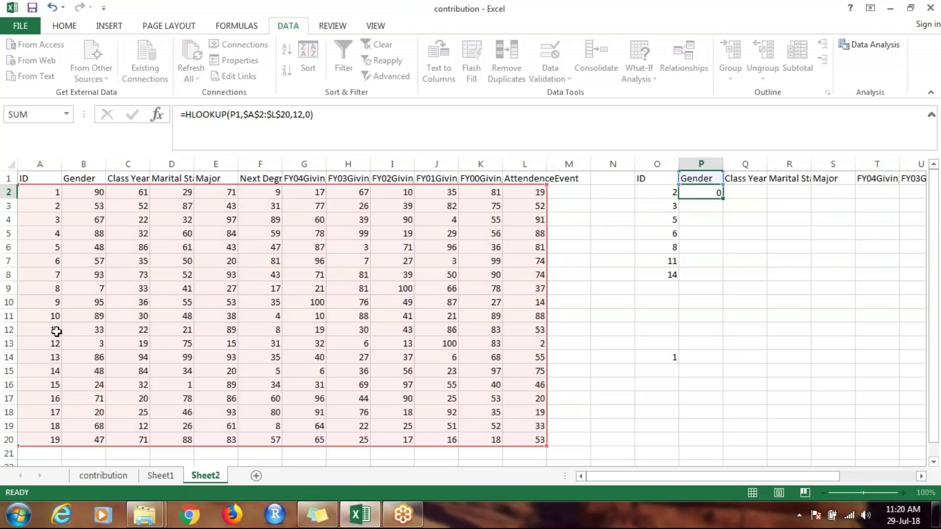
Step: Reopen the HLOOKUP formula in P2 and remove every argument after the lookup value P1
{"action": "key", "text": "Return"}
{"action": "key", "text": "Up"}
{"action": "key", "text": "F2"}
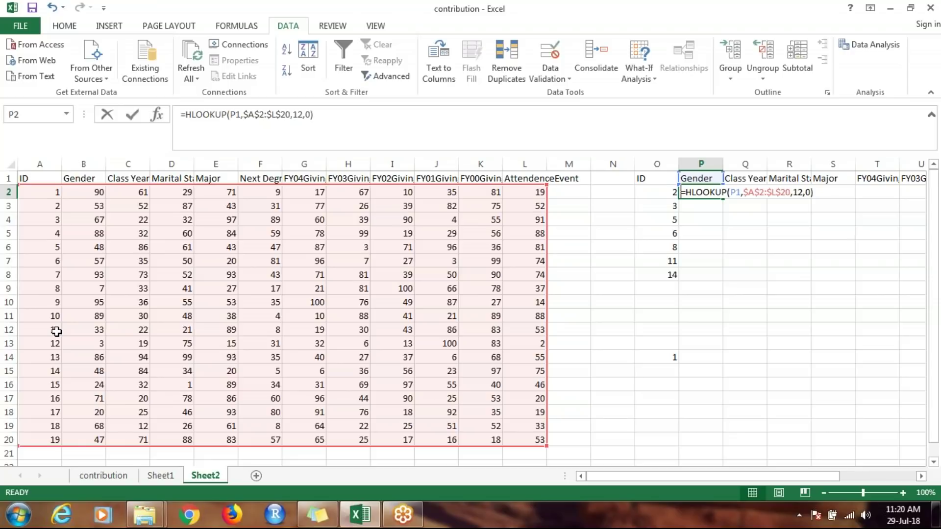
{"action": "key", "text": "F2"}
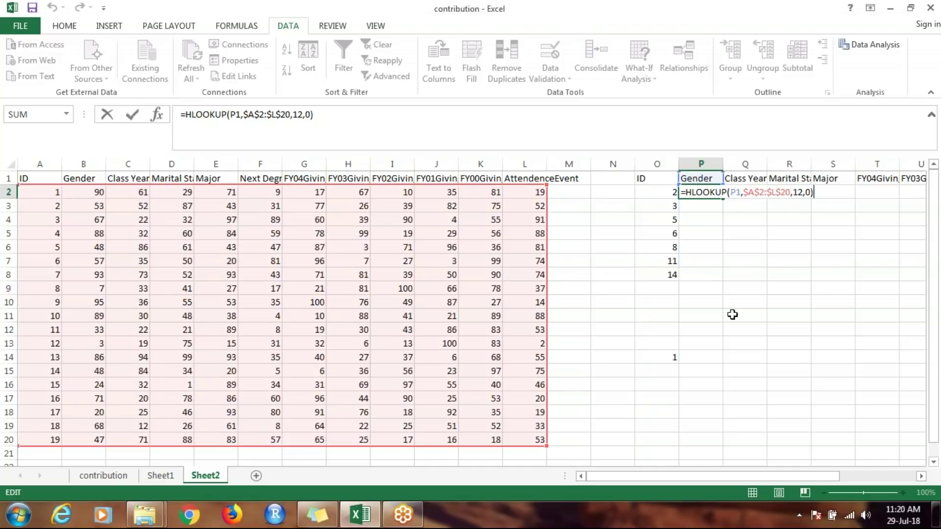
{"action": "key", "text": "BackSpace"}
{"action": "key", "text": "BackSpace"}
{"action": "key", "text": "BackSpace"}
{"action": "key", "text": "BackSpace"}
{"action": "key", "text": "BackSpace"}
{"action": "key", "text": "BackSpace"}
{"action": "key", "text": "BackSpace"}
{"action": "key", "text": "BackSpace"}
{"action": "key", "text": "BackSpace"}
{"action": "key", "text": "BackSpace"}
{"action": "key", "text": "BackSpace"}
{"action": "key", "text": "BackSpace"}
{"action": "key", "text": "BackSpace"}
{"action": "key", "text": "BackSpace"}
{"action": "key", "text": "BackSpace"}
{"action": "key", "text": "BackSpace"}
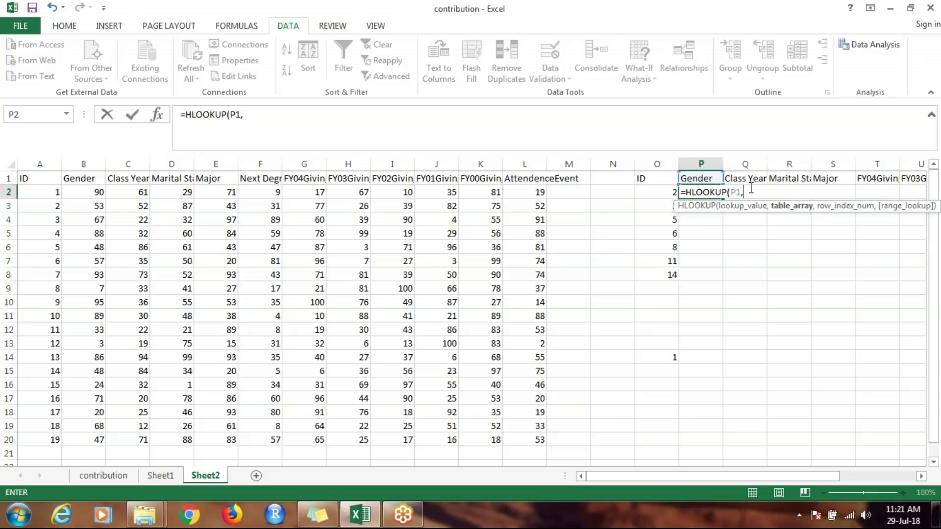
Step: Complete the HLOOKUP in P2 with table array $A$1:$L$20, row index 12 and 0 for an exact match
{"action": "left_click", "coordinate": [41, 179]}
{"action": "key", "text": "ctrl+shift+Right"}
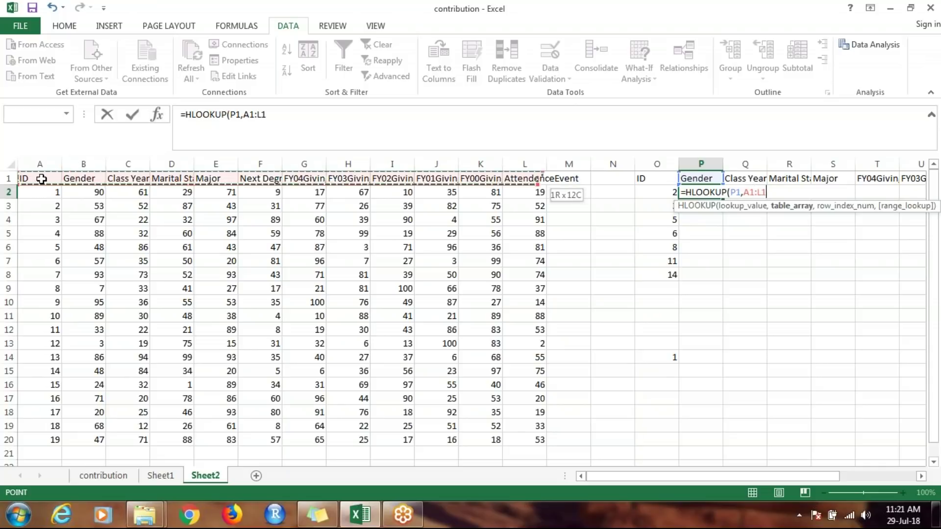
{"action": "key", "text": "ctrl+shift+Down"}
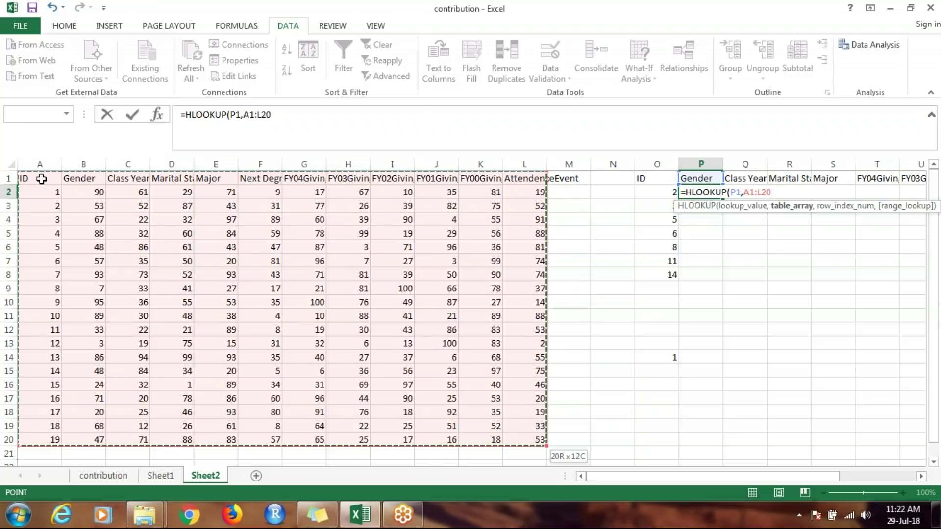
{"action": "key", "text": "F4"}
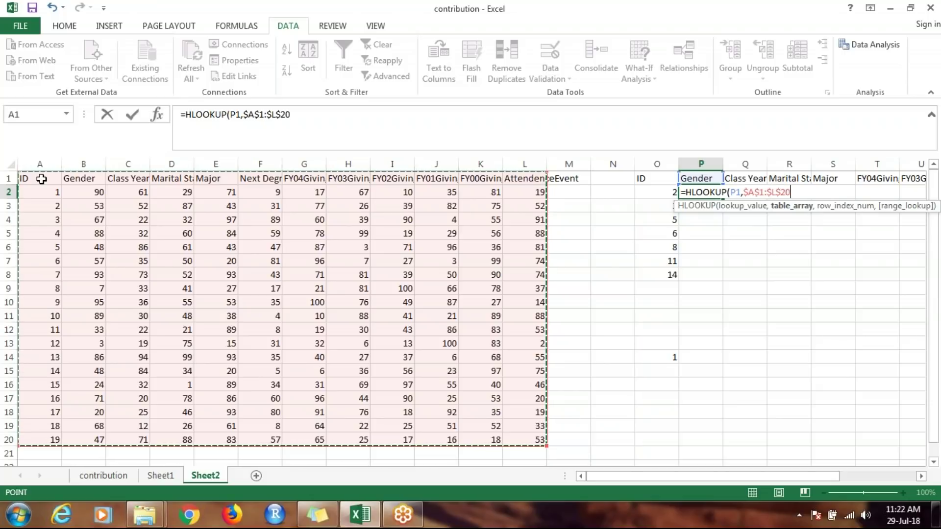
{"action": "type", "text": ",12,0"}
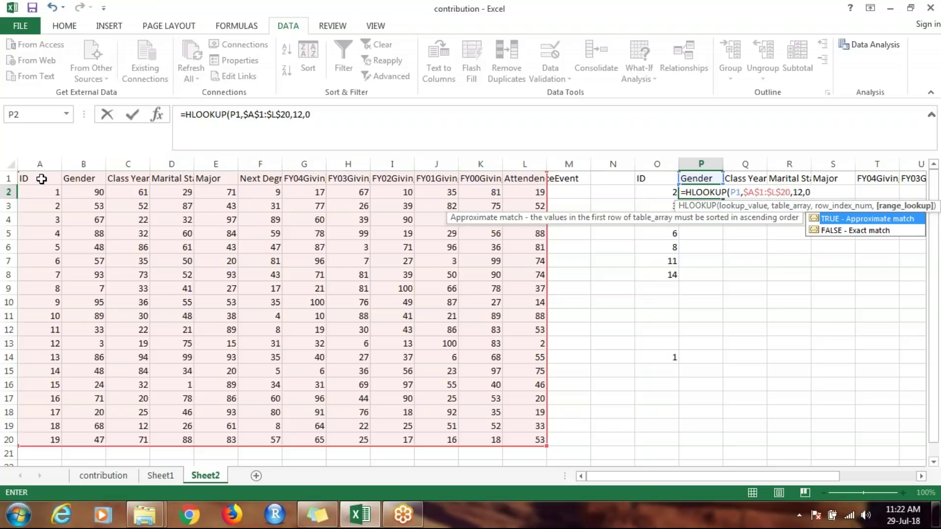
{"action": "key", "text": "ctrl+Return"}
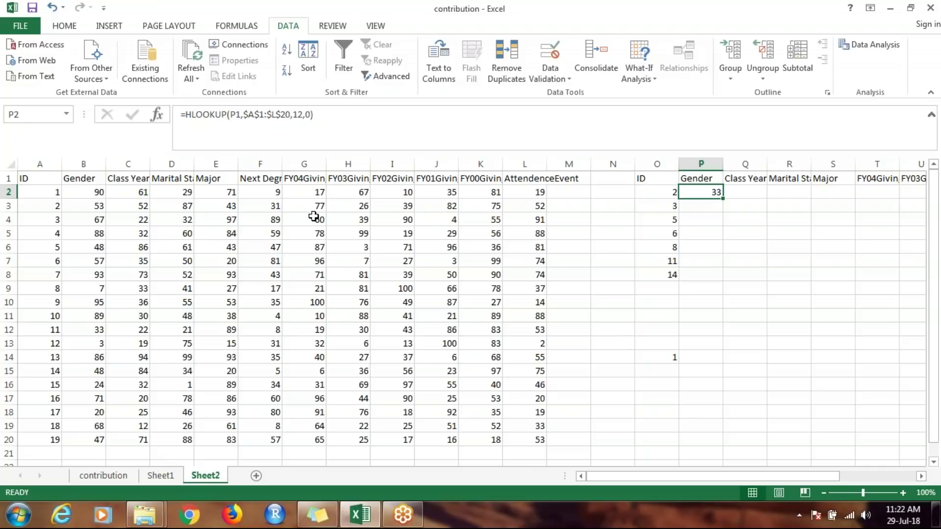
{"action": "left_click", "coordinate": [303, 114]}
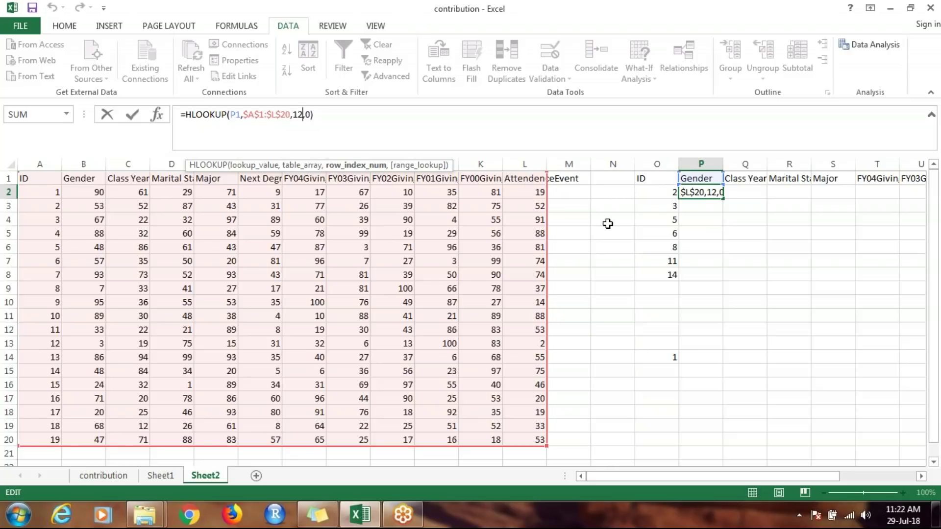
{"action": "key", "text": "Return"}
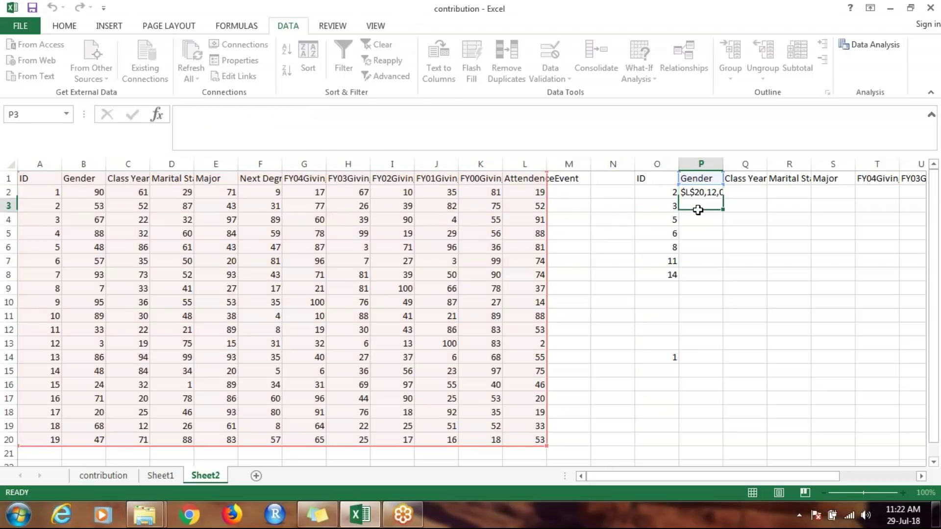
Step: View the function notes on Sheet1 and the data on the contribution sheet, and locate the Conditional Formatting command
{"action": "key", "text": "ctrl+Page_Up"}
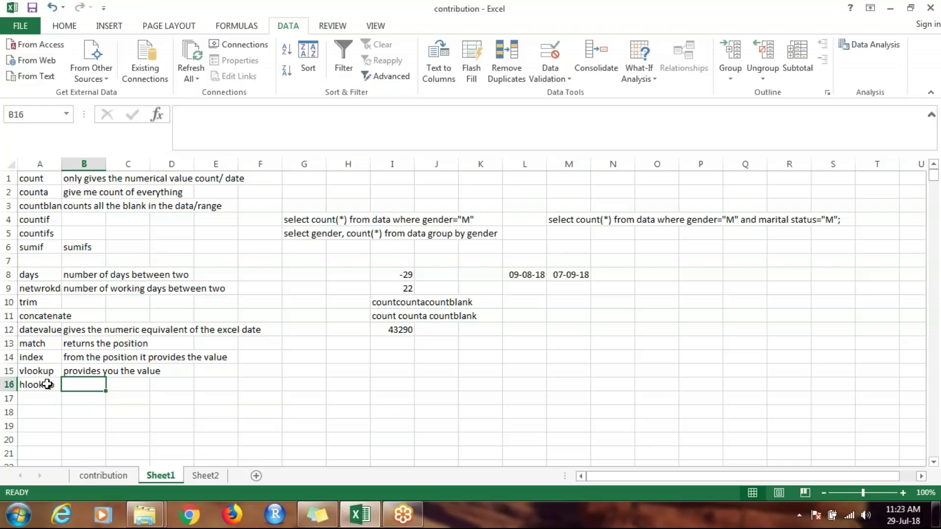
{"action": "left_click", "coordinate": [108, 478]}
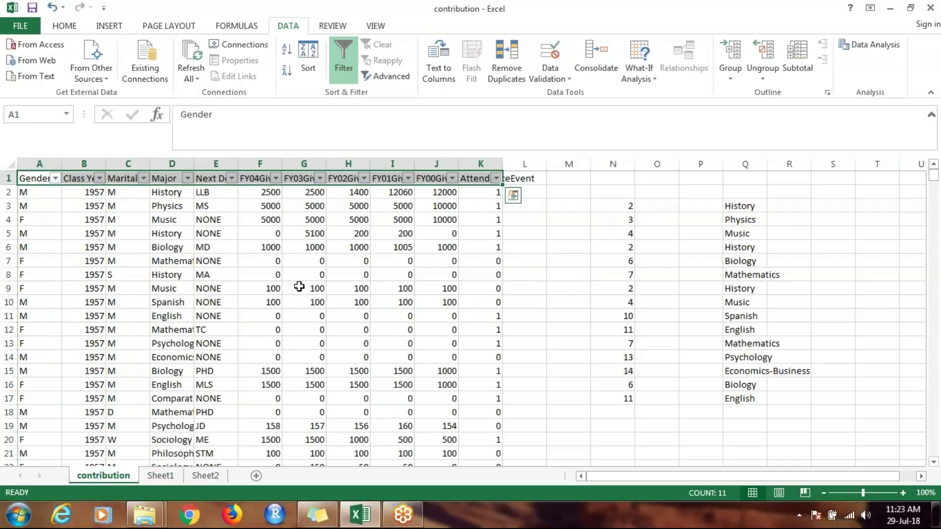
{"action": "left_click", "coordinate": [347, 235]}
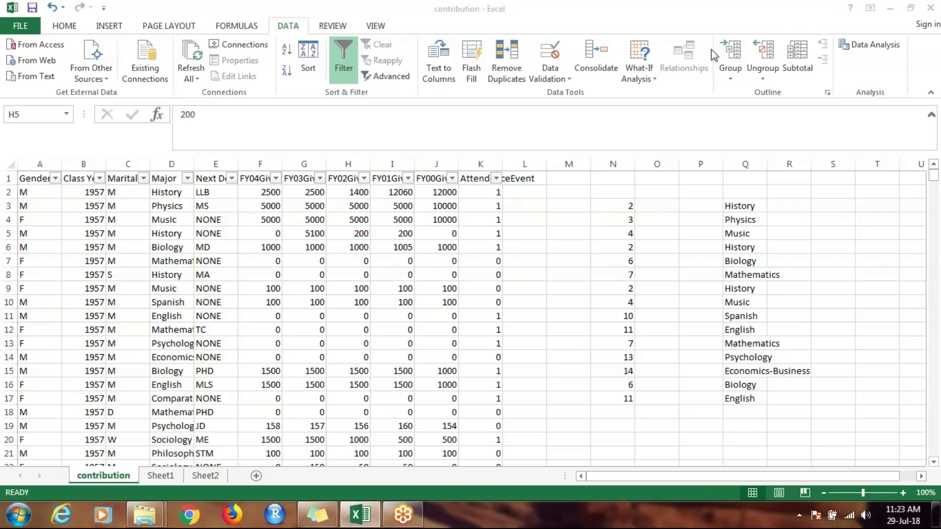
{"action": "left_click", "coordinate": [73, 24]}
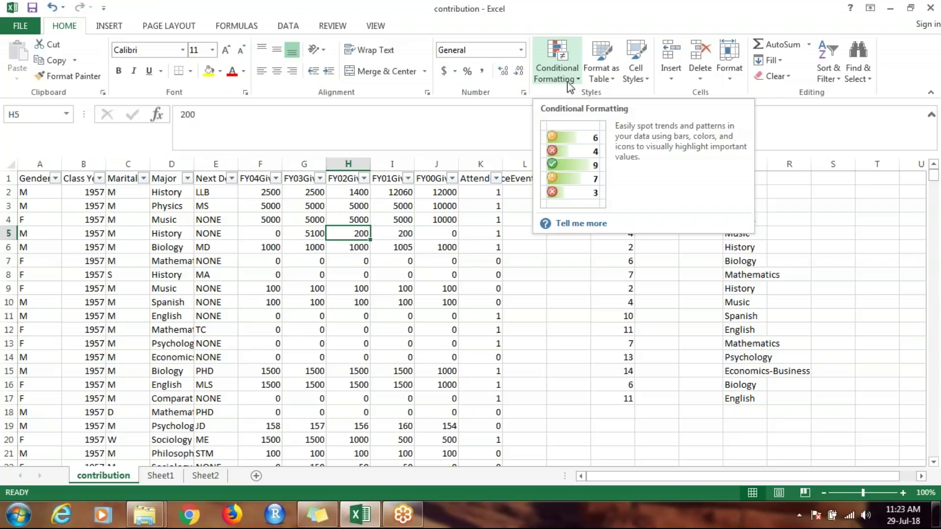
Step: Clear the header cells B1:L1 on Sheet2, leaving the ID header in A1
{"action": "key", "text": "ctrl+Page_Down"}
{"action": "key", "text": "ctrl+Page_Down"}
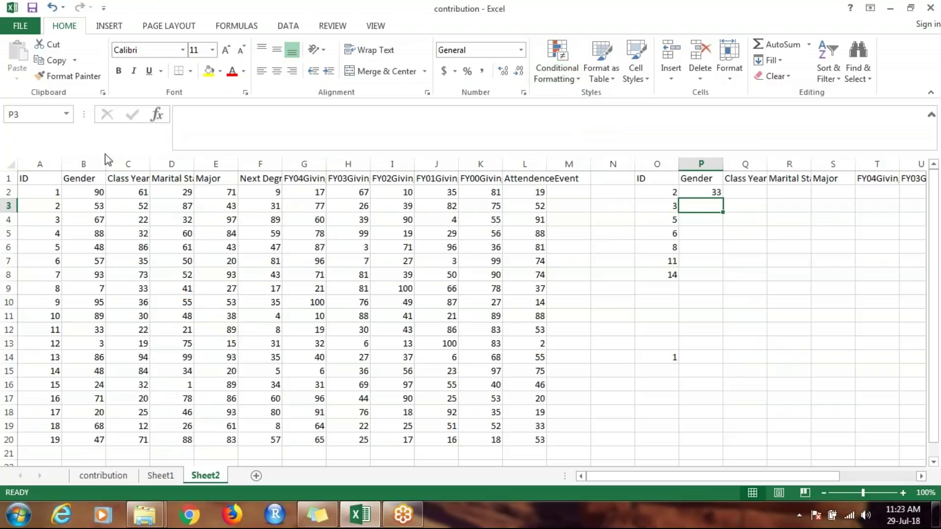
{"action": "left_click", "coordinate": [77, 178]}
{"action": "key", "text": "ctrl+shift+Right"}
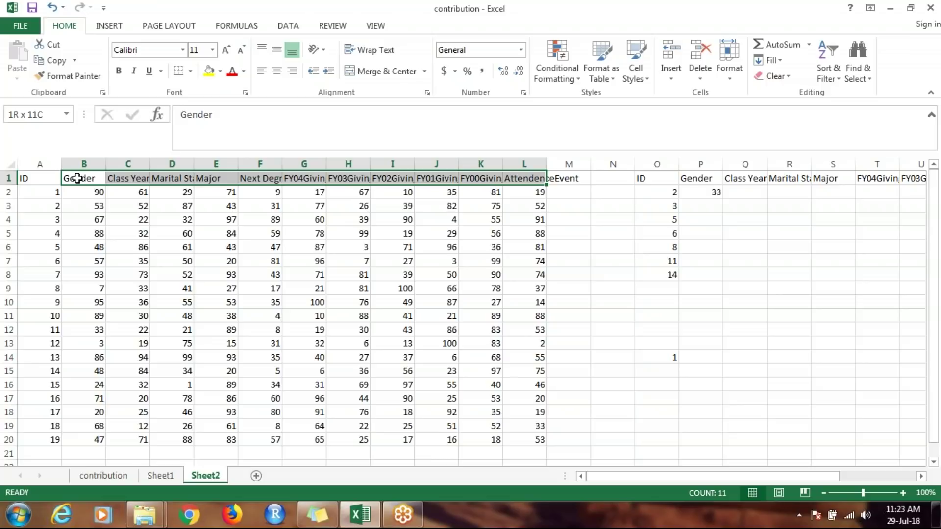
{"action": "key", "text": "Delete"}
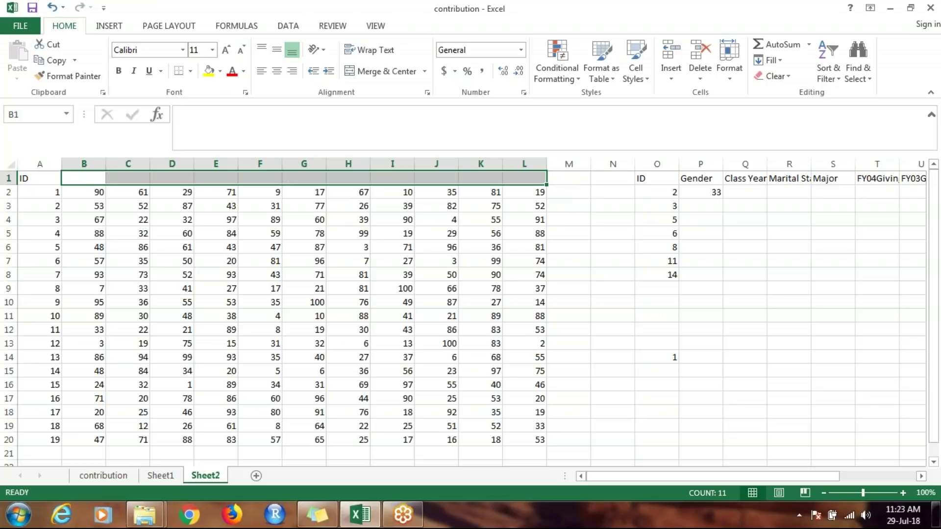
{"action": "key", "text": "Left"}
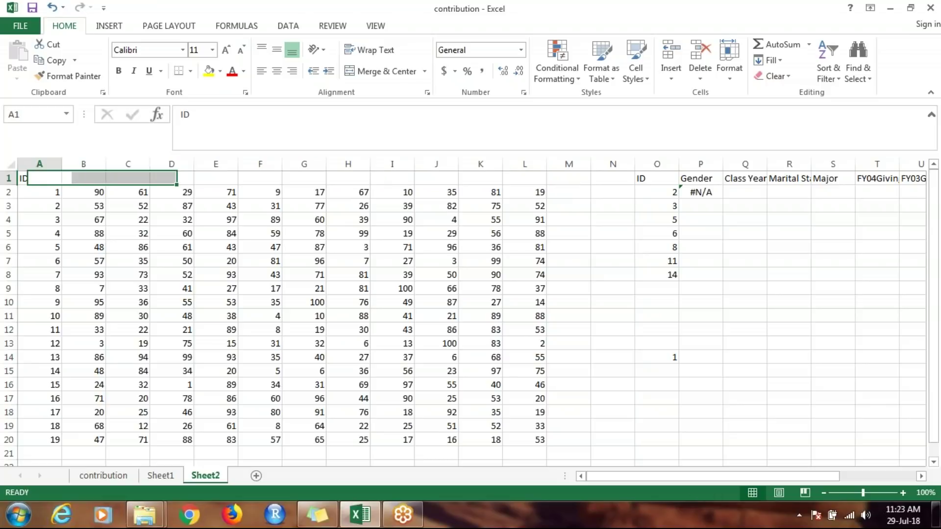
Step: Enter Student1 in B1 and copy it across the header row through L1
{"action": "key", "text": "Right"}
{"action": "type", "text": "Student"}
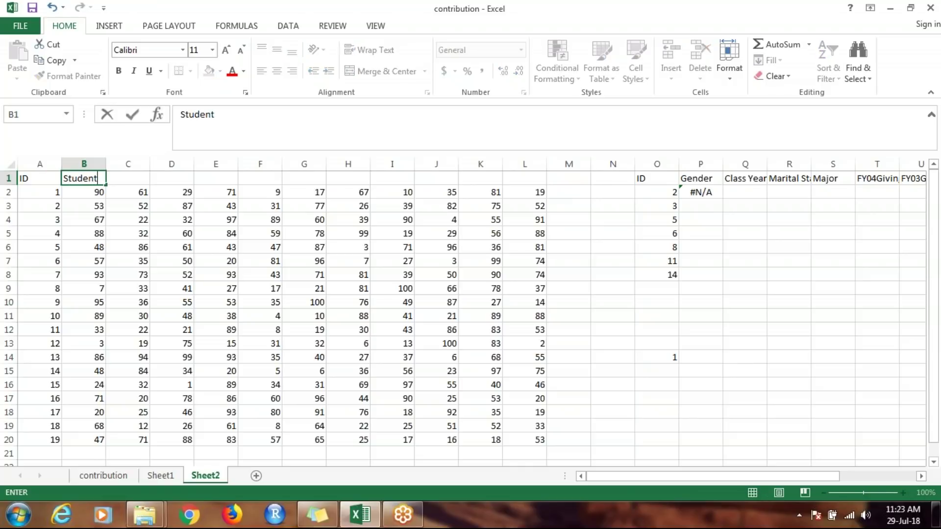
{"action": "type", "text": "1"}
{"action": "left_click_drag", "start_coordinate": [83, 177], "coordinate": [127, 178]}
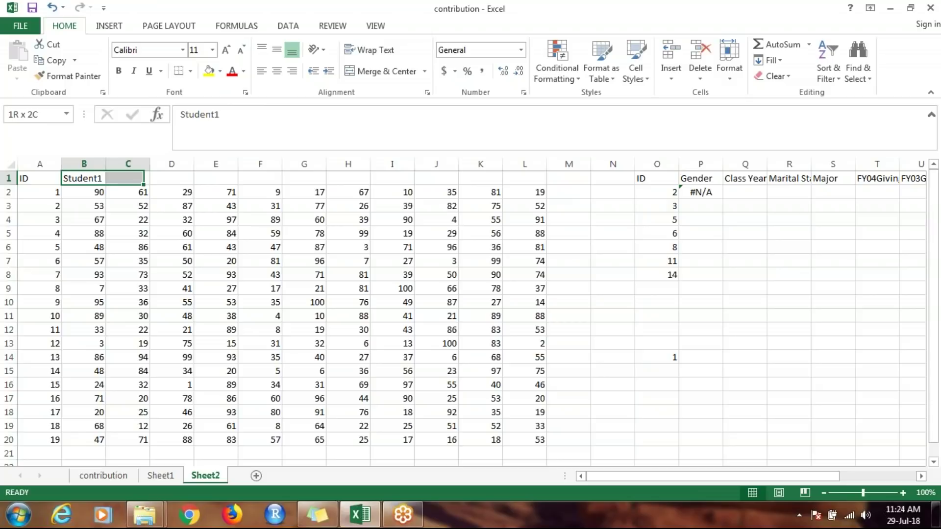
{"action": "left_click_drag", "start_coordinate": [127, 178], "coordinate": [525, 178]}
{"action": "key", "text": "ctrl+r"}
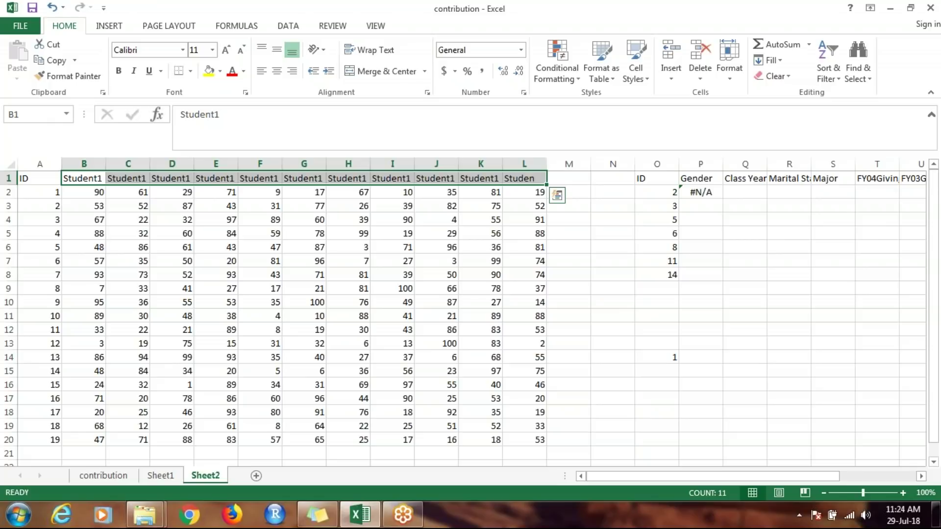
Step: Fill the header row from B1 to L1 as a numbered series, Student1 through Student11
{"action": "left_click", "coordinate": [39, 178]}
{"action": "left_click", "coordinate": [78, 179]}
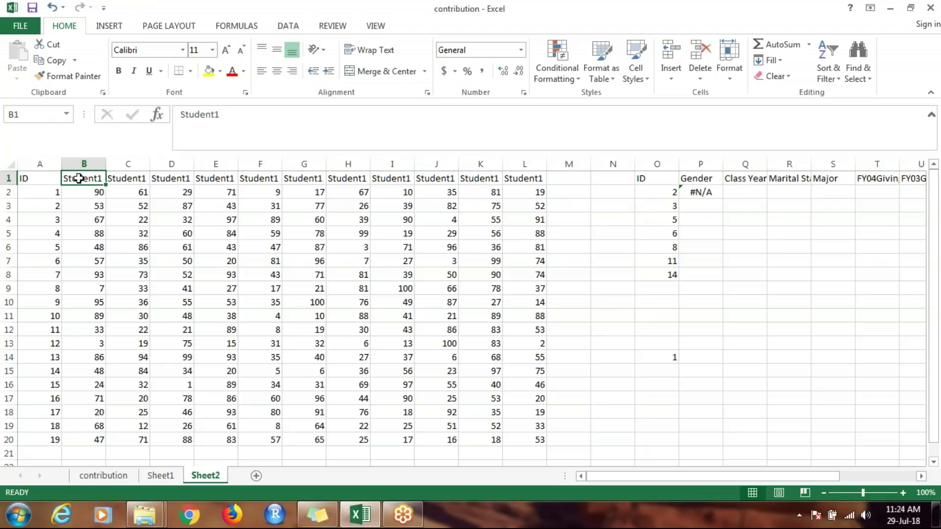
{"action": "left_click_drag", "start_coordinate": [106, 185], "coordinate": [524, 185]}
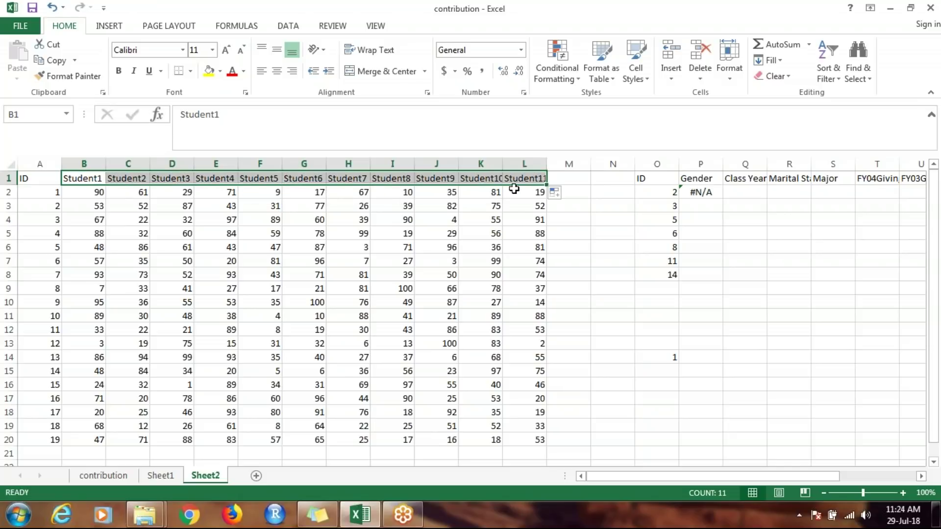
Step: Look through the student headers in row 1 from C1 across to L1
{"action": "left_click", "coordinate": [139, 178]}
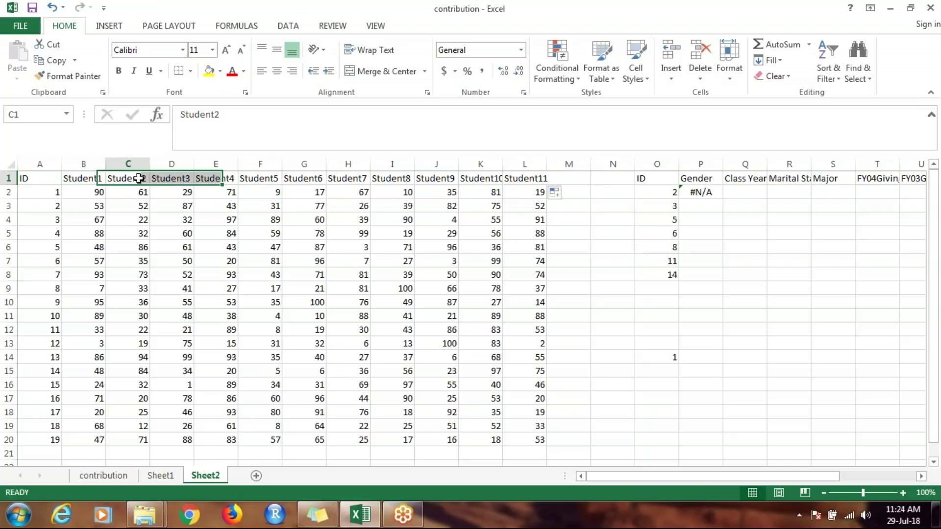
{"action": "key", "text": "Right"}
{"action": "key", "text": "Right"}
{"action": "key", "text": "Right"}
{"action": "key", "text": "Right"}
{"action": "key", "text": "Right"}
{"action": "key", "text": "Right"}
{"action": "key", "text": "Right"}
{"action": "key", "text": "Right"}
{"action": "key", "text": "Right"}
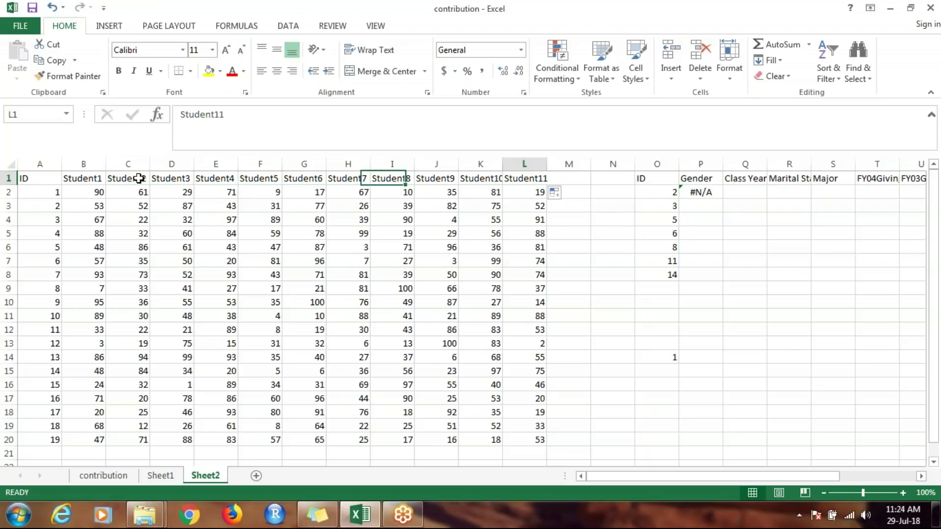
{"action": "key", "text": "Home"}
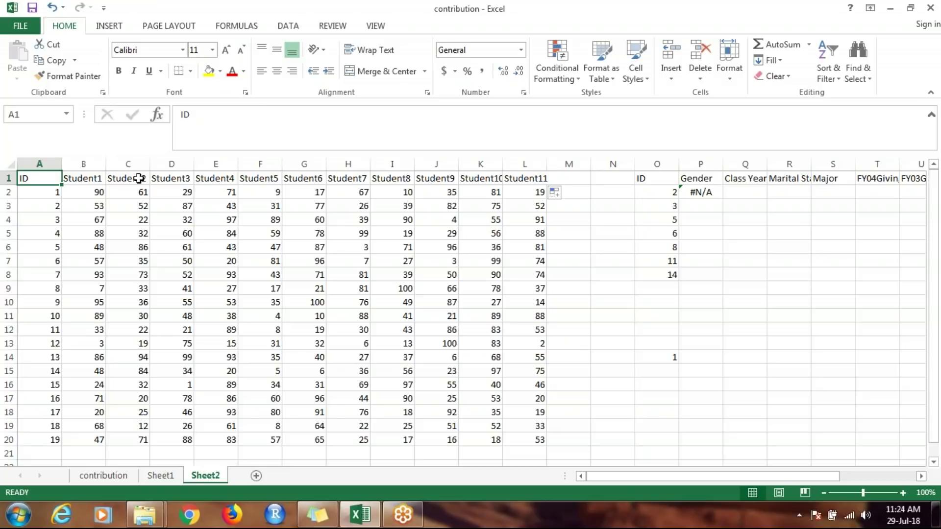
Step: Look through the first few ID values in column A, from A2 down to A6
{"action": "key", "text": "Right"}
{"action": "key", "text": "Down"}
{"action": "key", "text": "Left"}
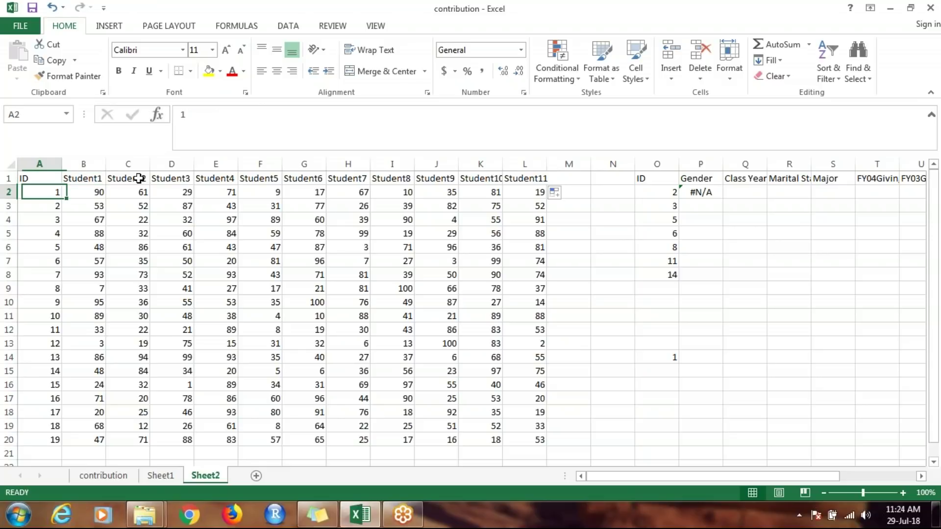
{"action": "key", "text": "Down"}
{"action": "key", "text": "Down"}
{"action": "key", "text": "Down"}
{"action": "key", "text": "Down"}
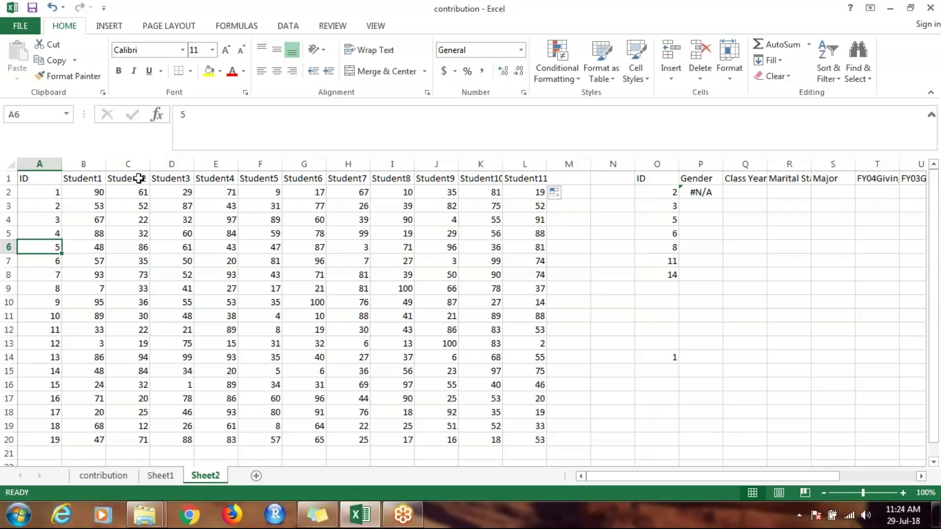
{"action": "key", "text": "Up"}
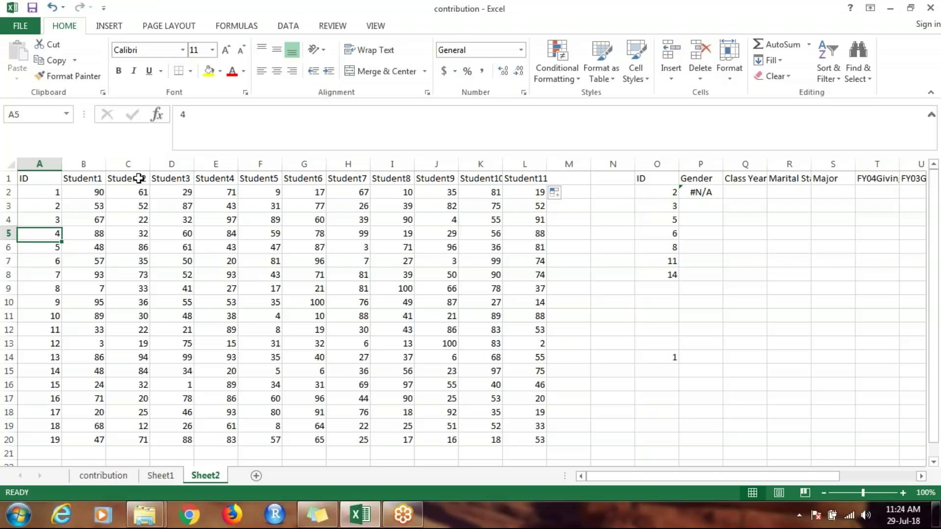
{"action": "key", "text": "Up"}
{"action": "key", "text": "Up"}
{"action": "key", "text": "Up"}
{"action": "key", "text": "Up"}
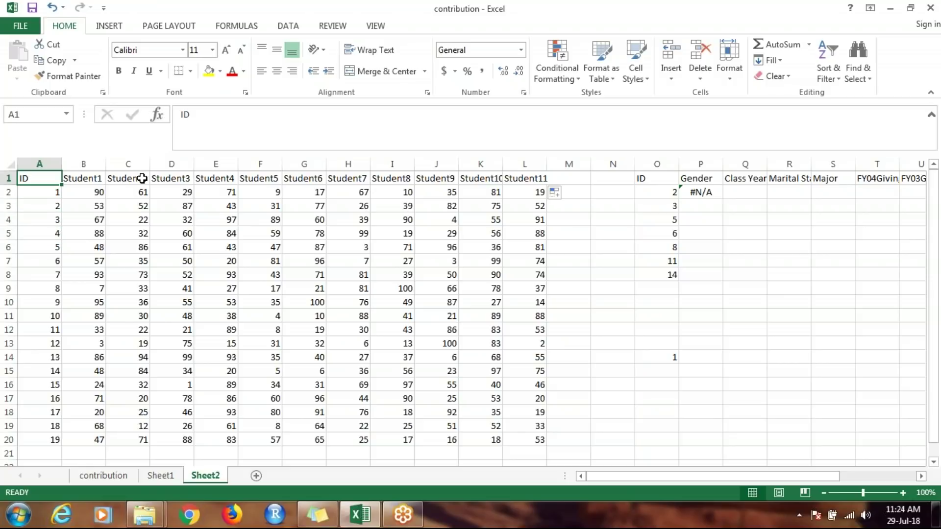
Step: Try to set up a Greater Than highlighting rule with $A$1:$L$20 as the comparison reference
{"action": "left_click", "coordinate": [563, 81]}
{"action": "mouse_move", "coordinate": [588, 101]}
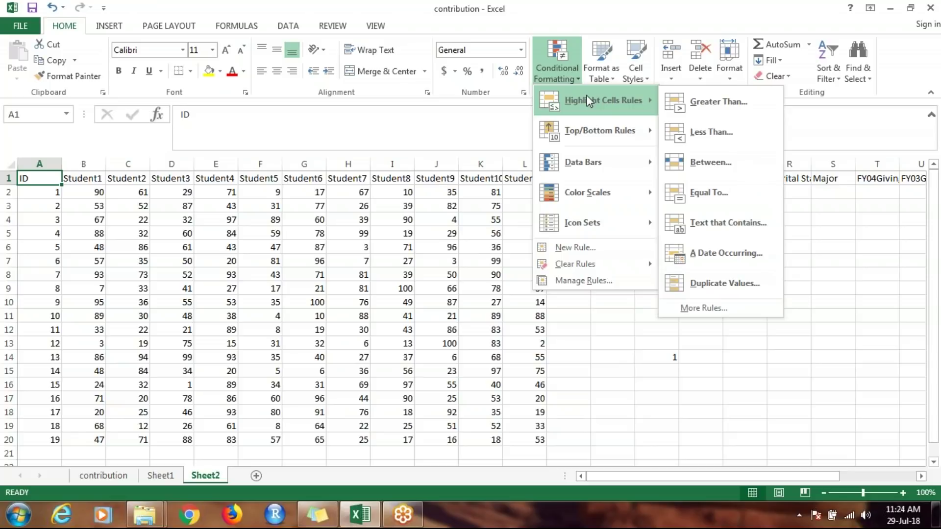
{"action": "left_click", "coordinate": [685, 101]}
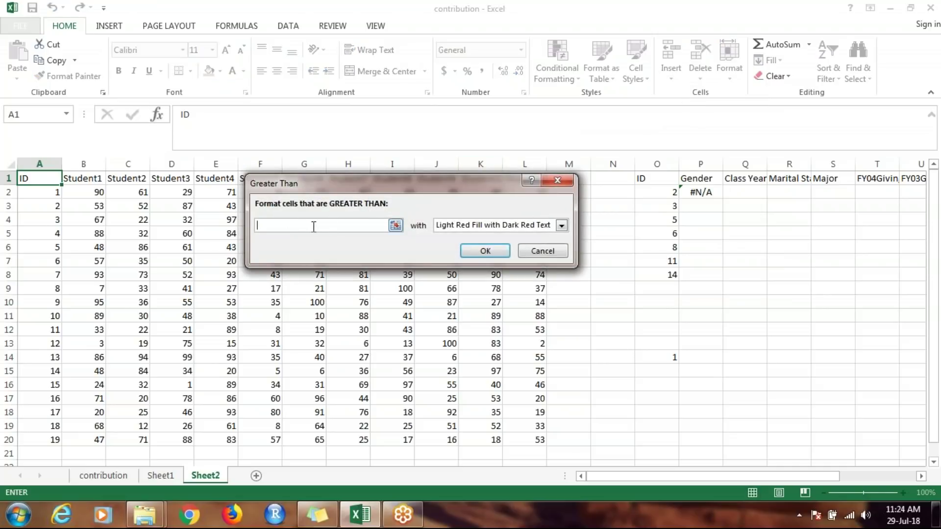
{"action": "left_click", "coordinate": [396, 226]}
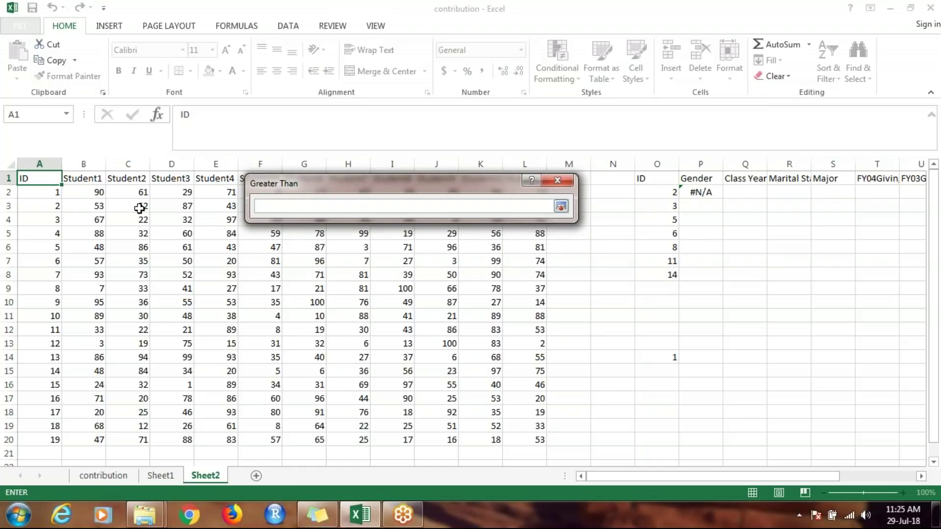
{"action": "key", "text": "ctrl+a"}
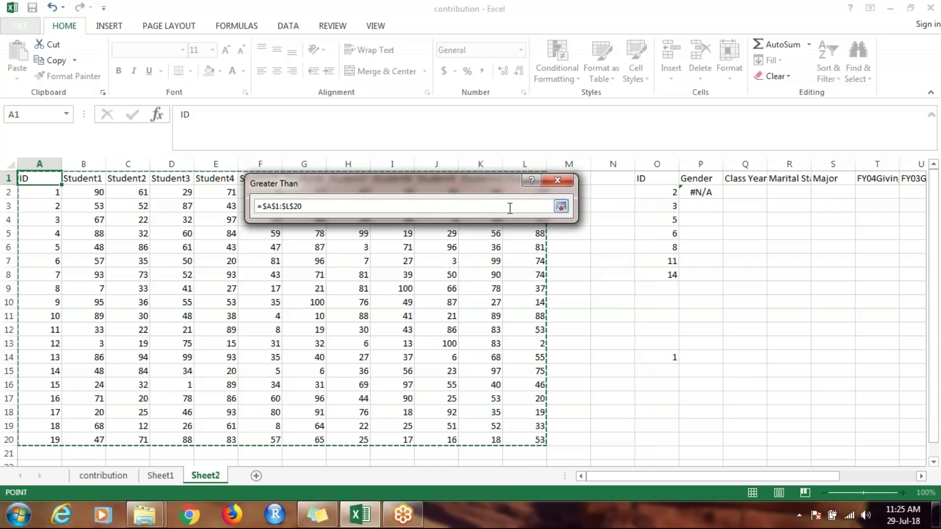
{"action": "left_click", "coordinate": [560, 207]}
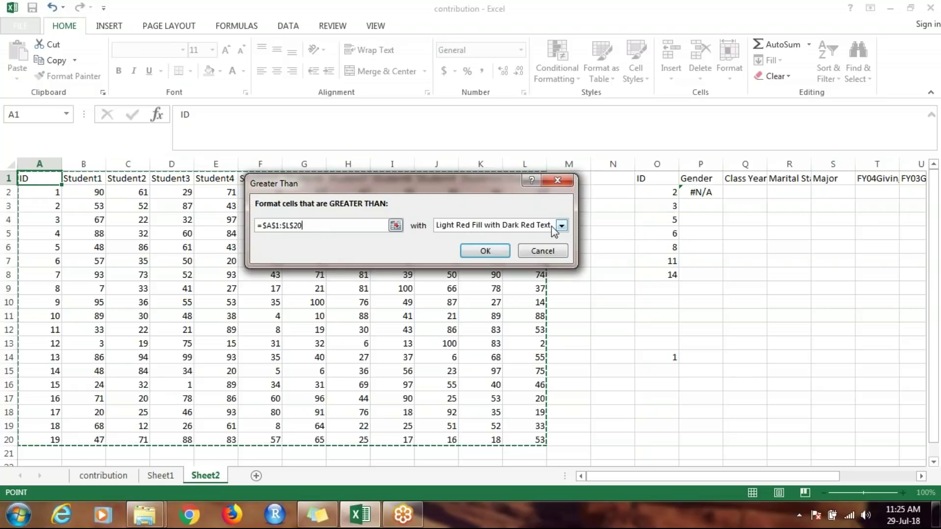
{"action": "left_click", "coordinate": [495, 251]}
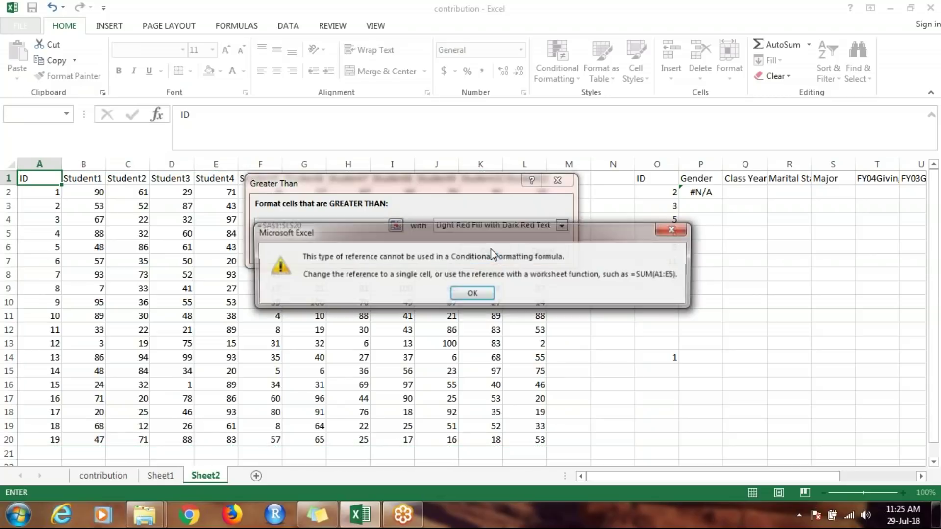
{"action": "left_click", "coordinate": [475, 292]}
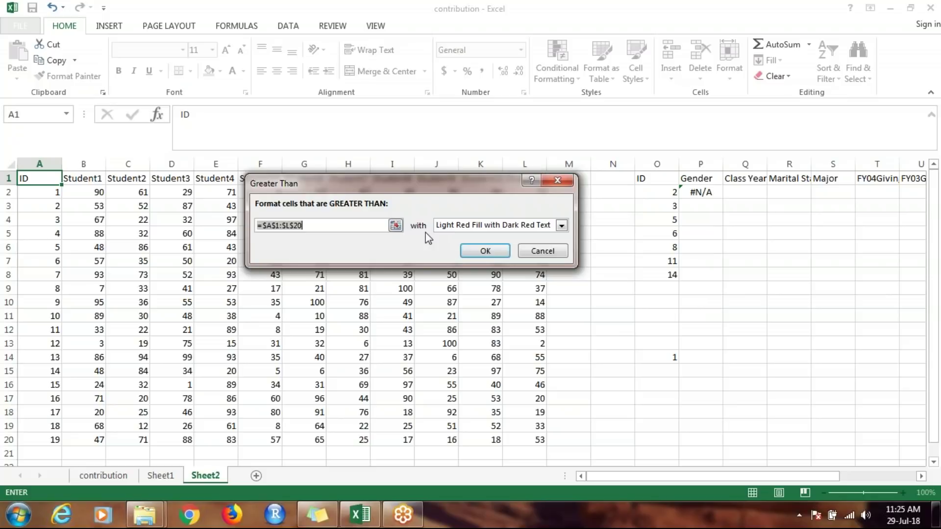
Step: Try $B$2:$L$20 as the Greater Than rule's comparison reference, then cancel the rule
{"action": "left_click", "coordinate": [94, 195]}
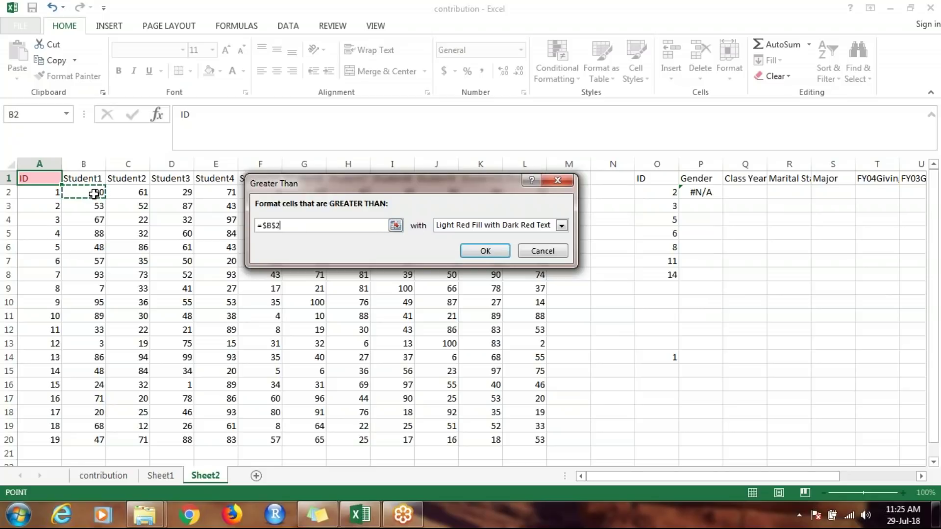
{"action": "key", "text": "ctrl+shift+Right"}
{"action": "key", "text": "ctrl+shift+Down"}
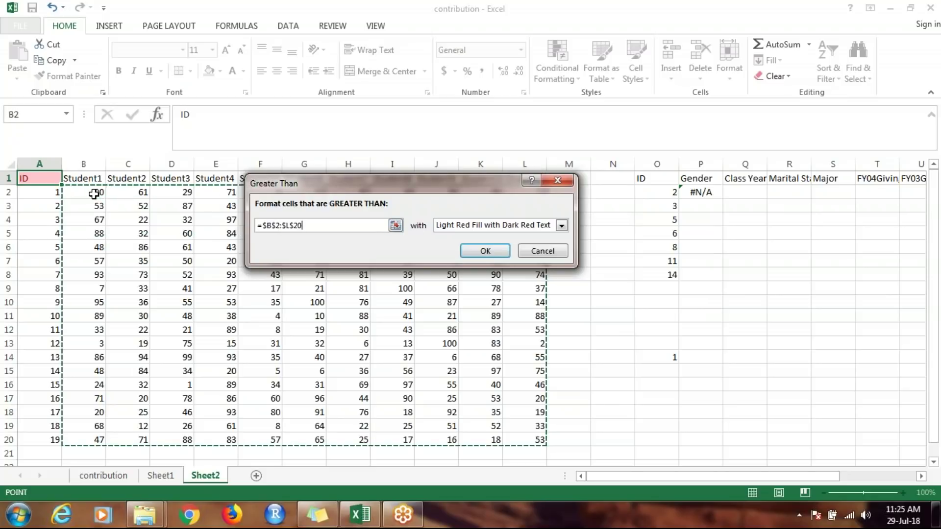
{"action": "left_click", "coordinate": [481, 251]}
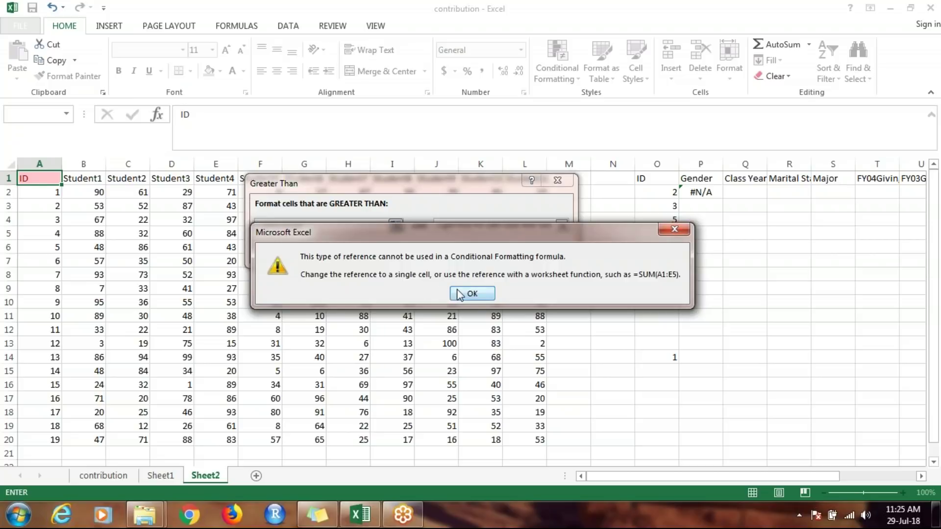
{"action": "left_click", "coordinate": [483, 293]}
{"action": "left_click", "coordinate": [543, 251]}
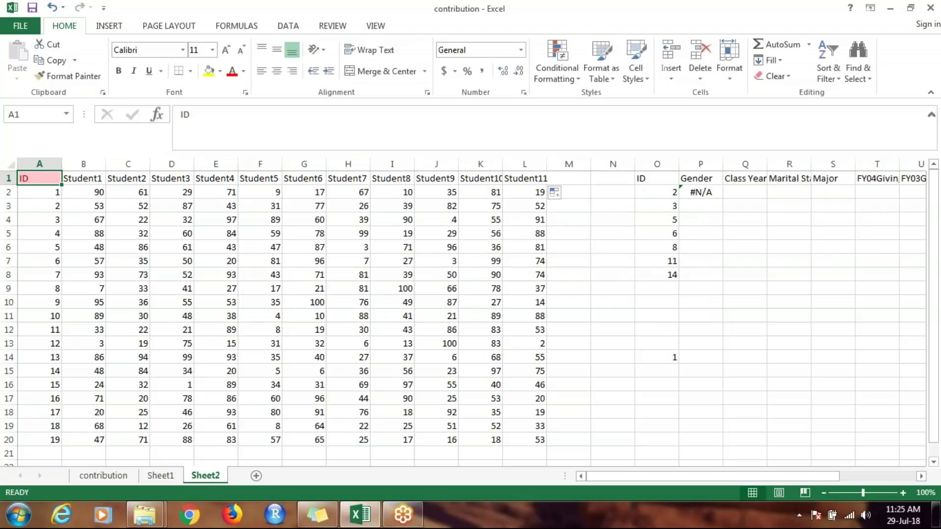
Step: Undo the last two changes on Sheet2, including the numbered series in the header row
{"action": "left_click", "coordinate": [563, 78]}
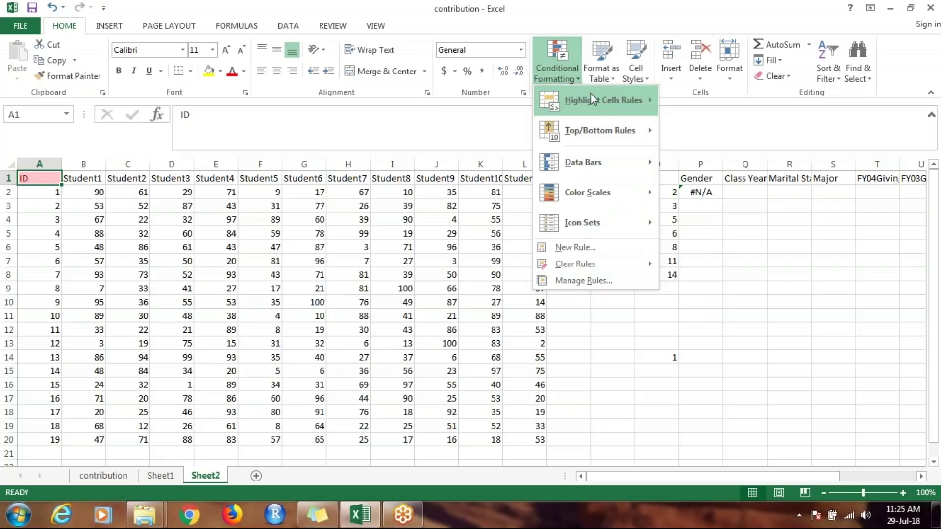
{"action": "mouse_move", "coordinate": [591, 97]}
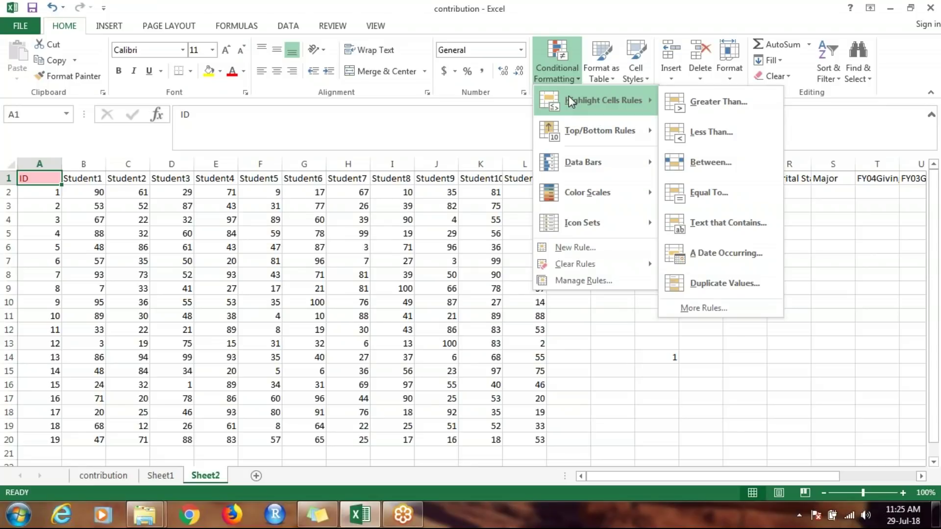
{"action": "left_click", "coordinate": [49, 182]}
{"action": "key", "text": "ctrl+z"}
{"action": "key", "text": "ctrl+z"}
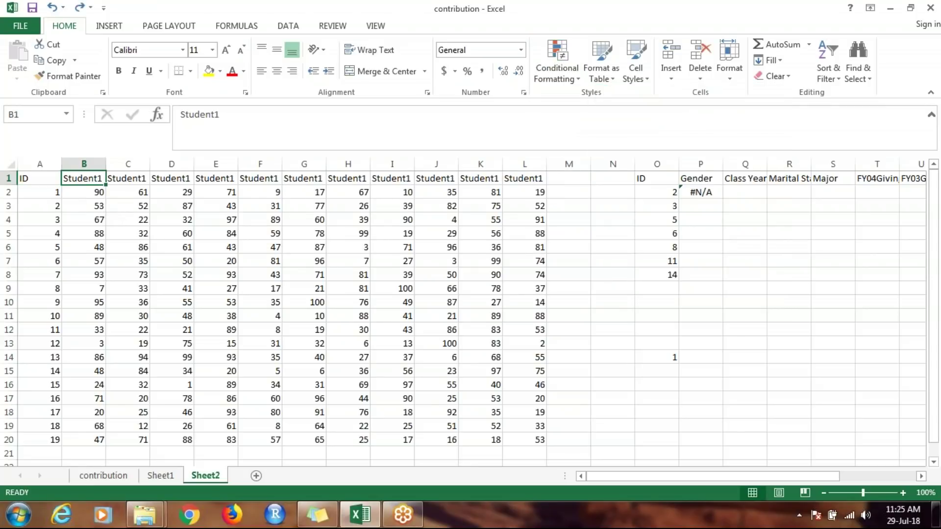
Step: Try a Greater Than 90 highlighting rule on B1:B20 using Green Fill with Dark Green Text, then cancel it
{"action": "left_click", "coordinate": [90, 192]}
{"action": "key", "text": "Up"}
{"action": "key", "text": "ctrl+shift+Down"}
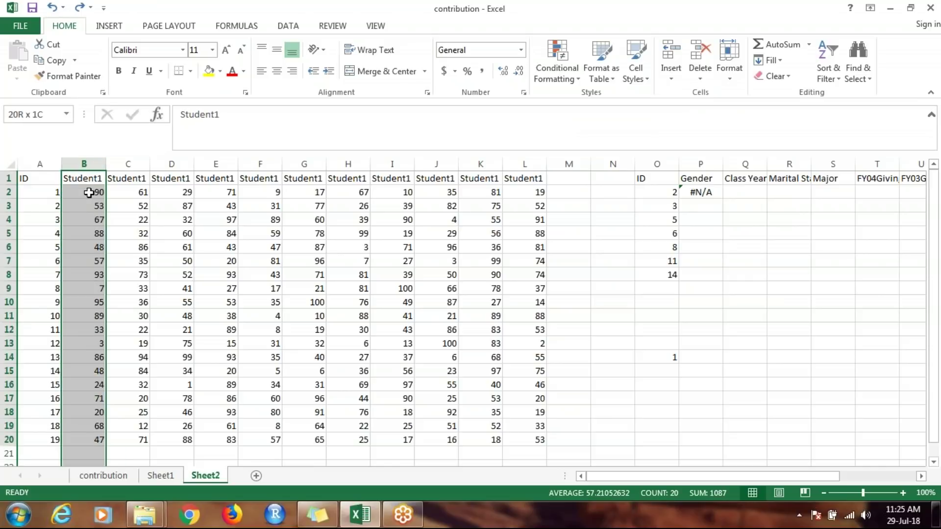
{"action": "left_click", "coordinate": [556, 78]}
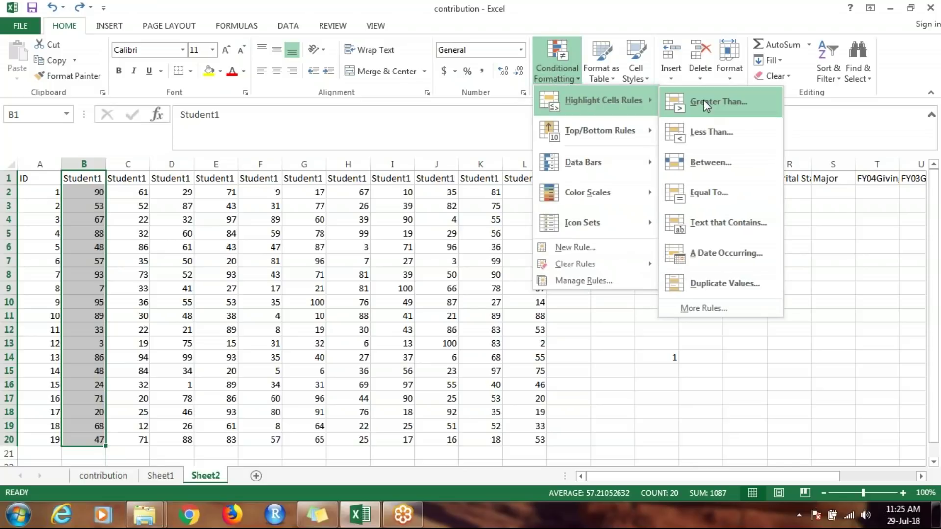
{"action": "left_click", "coordinate": [705, 103]}
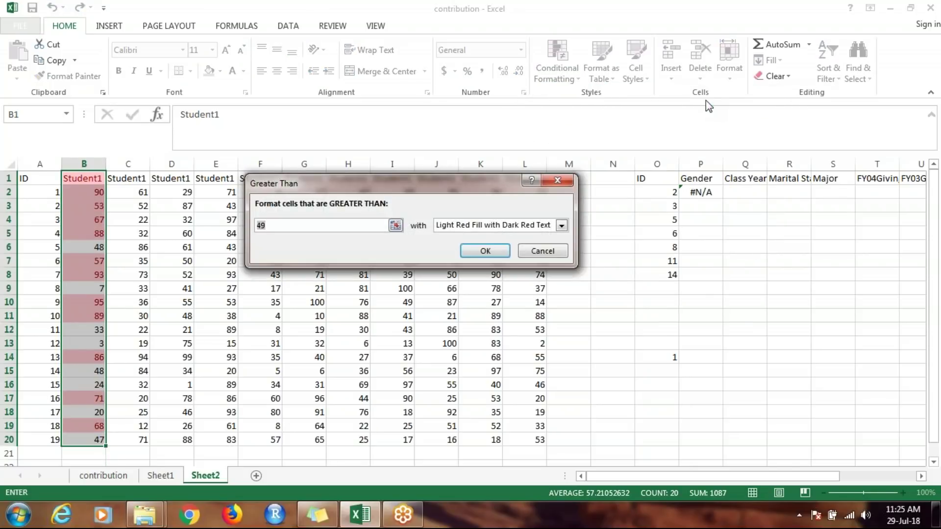
{"action": "type", "text": "90"}
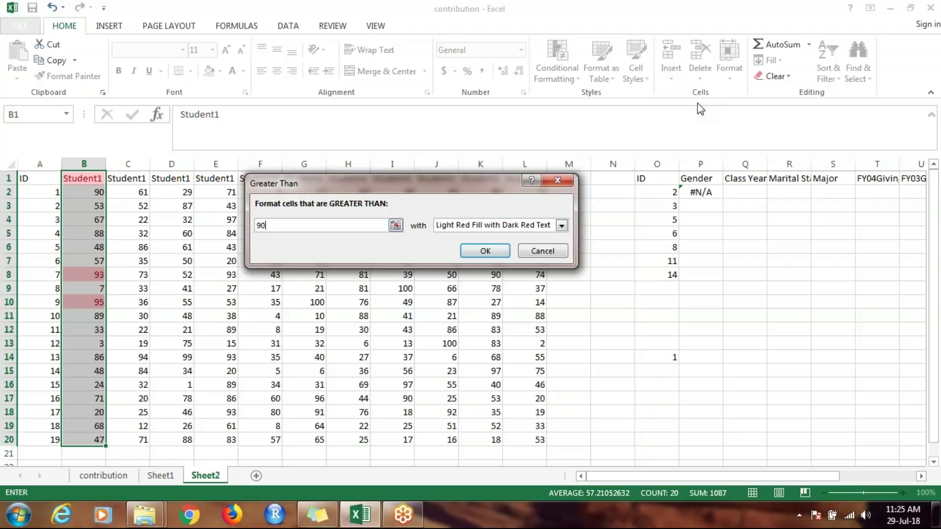
{"action": "left_click", "coordinate": [494, 227]}
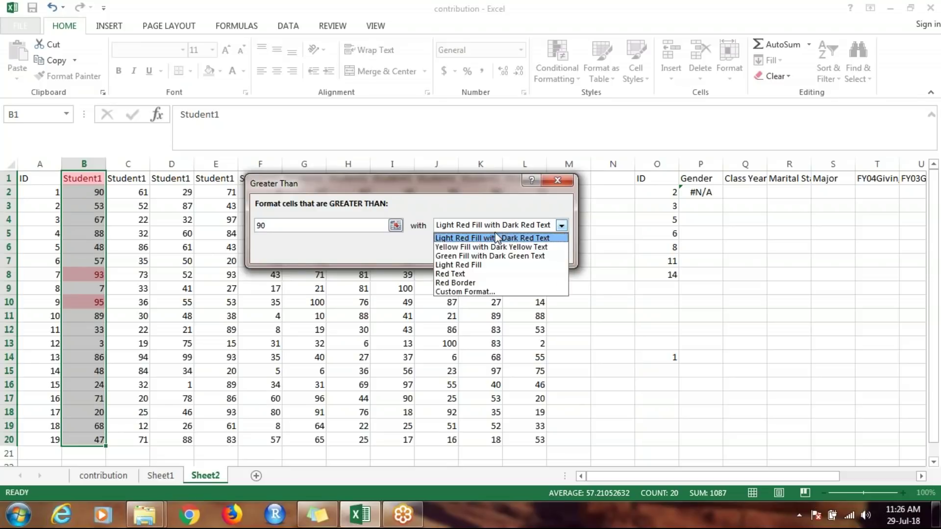
{"action": "left_click", "coordinate": [490, 256]}
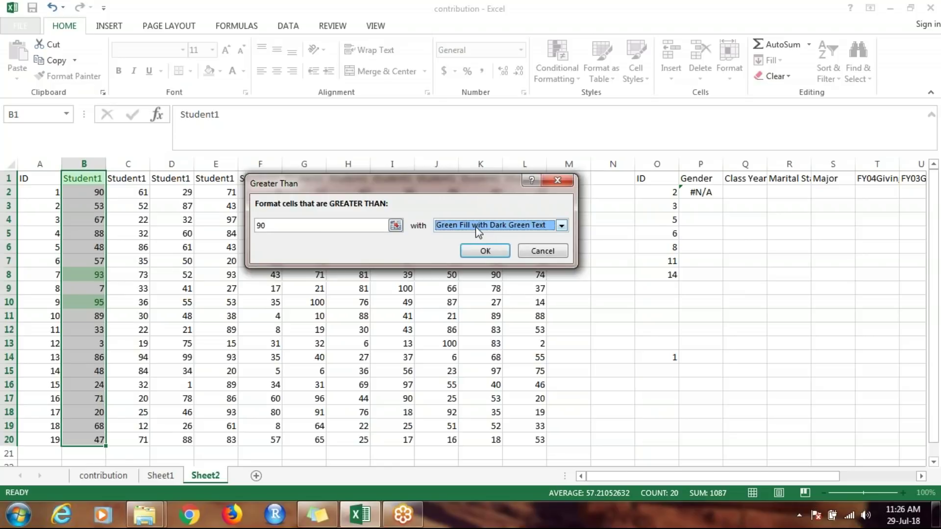
{"action": "left_click", "coordinate": [541, 252]}
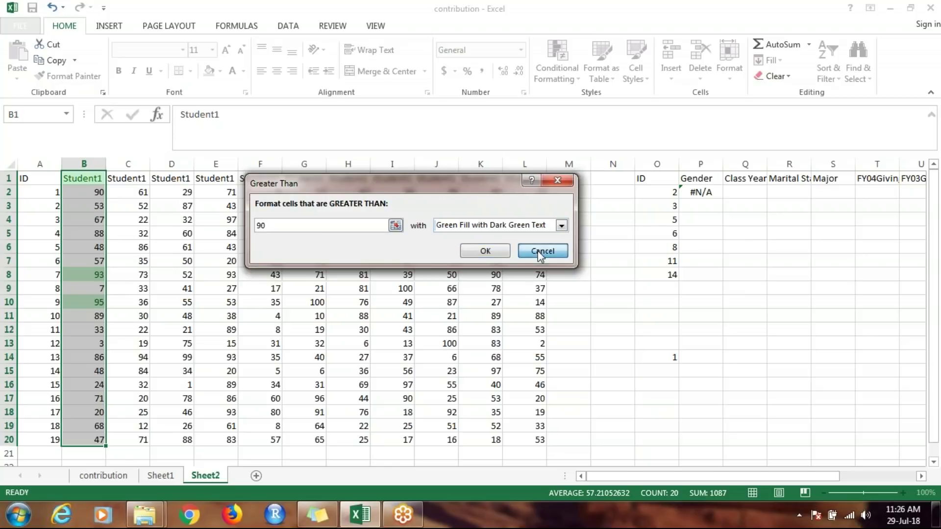
Step: Select the student score range B2:L20, leaving out the header row
{"action": "key", "text": "Down"}
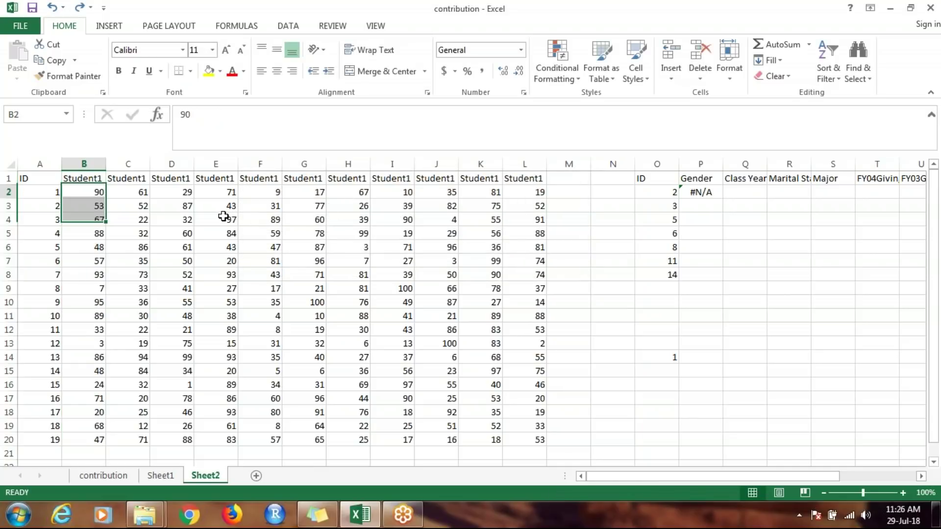
{"action": "key", "text": "Up"}
{"action": "key", "text": "Down"}
{"action": "key", "text": "ctrl+shift+Right"}
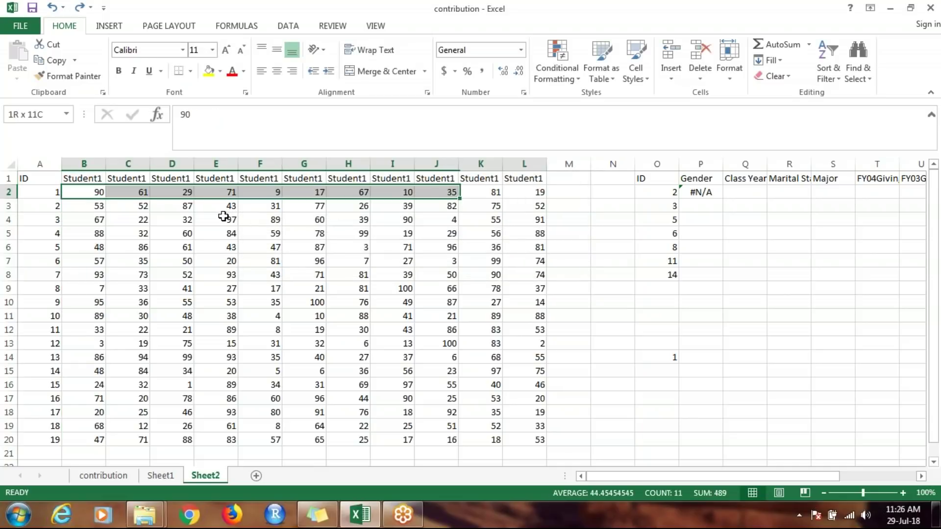
{"action": "key", "text": "ctrl+shift+Down"}
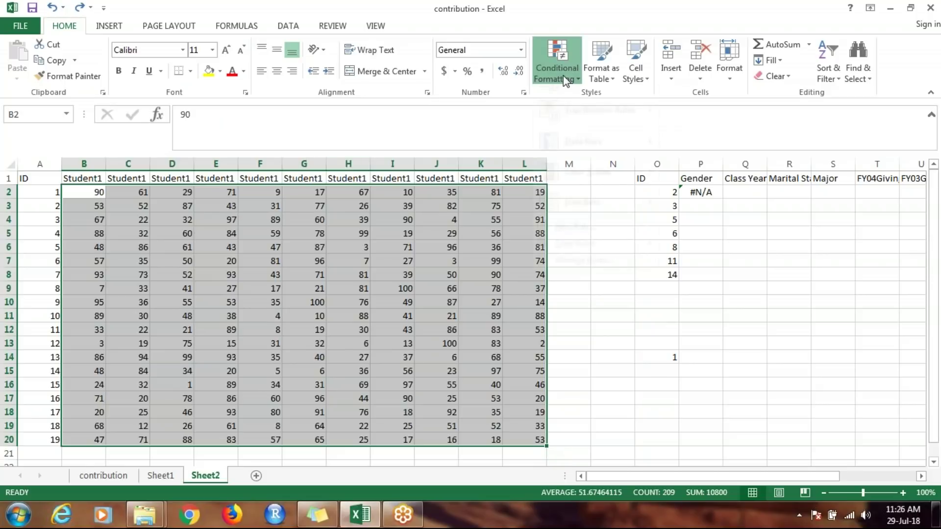
Step: Try a Greater Than 90 rule with Green Fill with Dark Green Text on B2:L20, then cancel it
{"action": "left_click", "coordinate": [564, 77]}
{"action": "mouse_move", "coordinate": [594, 93]}
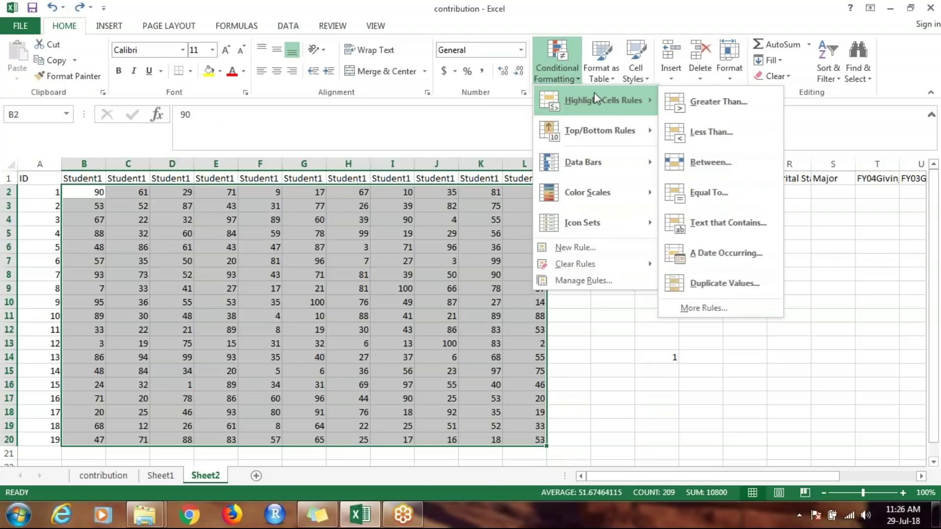
{"action": "left_click", "coordinate": [680, 96]}
{"action": "key", "text": "BackSpace"}
{"action": "type", "text": "90"}
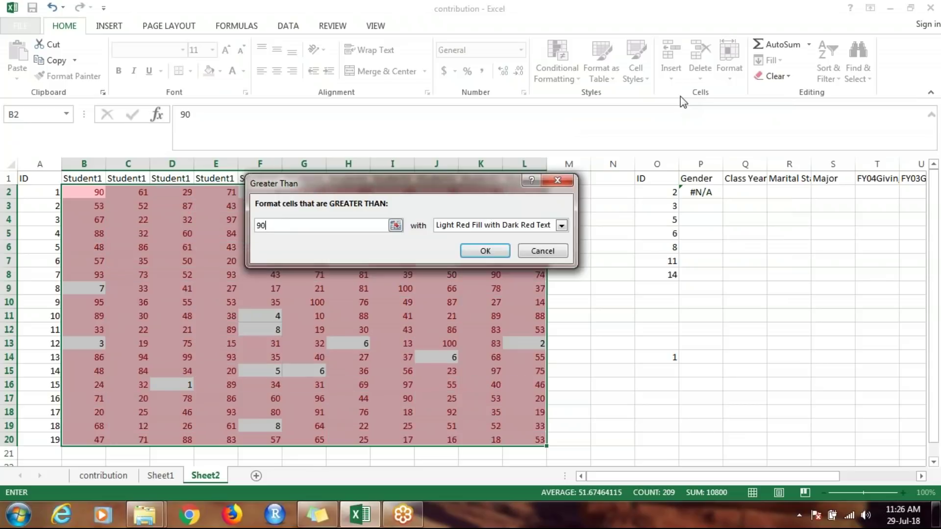
{"action": "left_click", "coordinate": [547, 228]}
{"action": "left_click", "coordinate": [524, 258]}
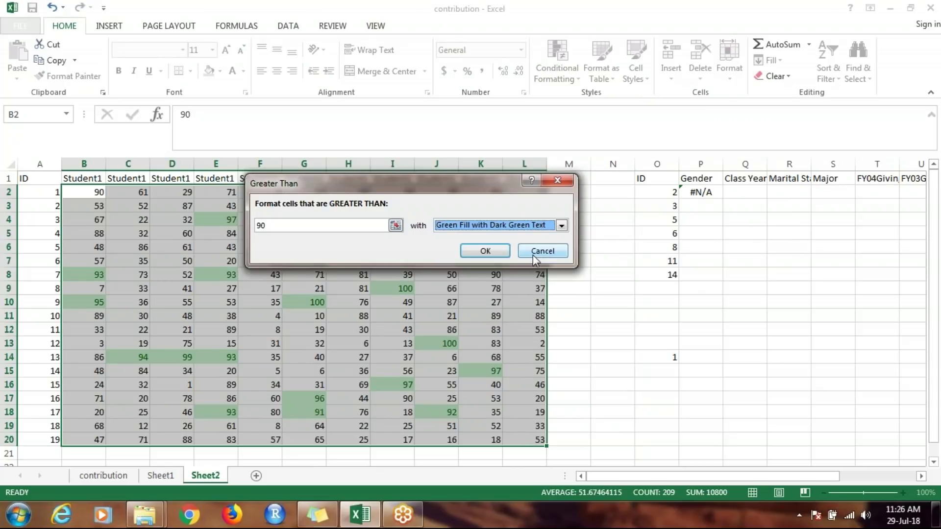
{"action": "left_click", "coordinate": [534, 254]}
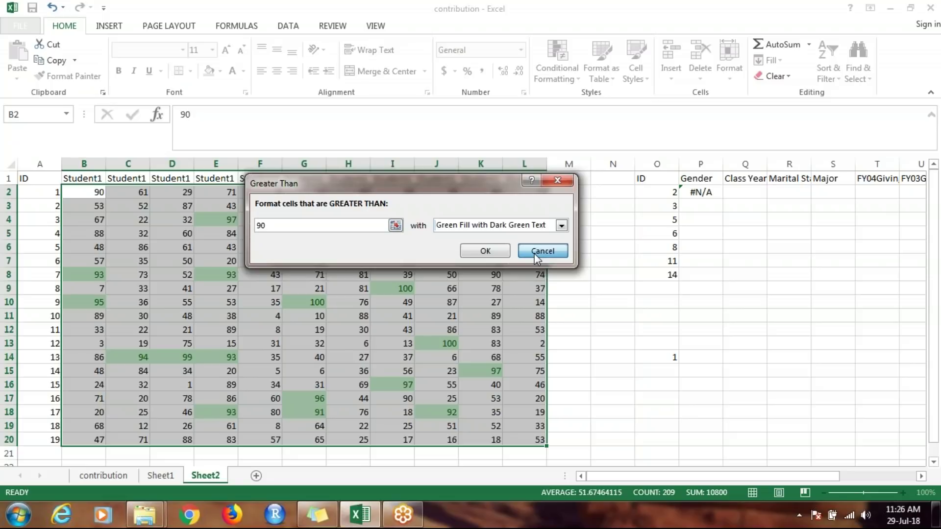
{"action": "left_click", "coordinate": [538, 258]}
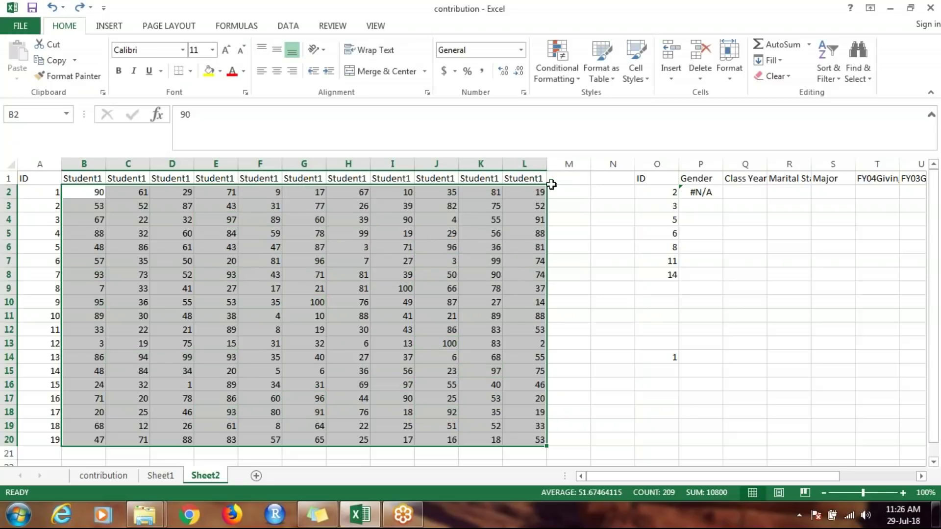
Step: Highlight scores less than 30 in B2:L20 using Light Red Fill with Dark Red Text
{"action": "left_click", "coordinate": [552, 83]}
{"action": "mouse_move", "coordinate": [575, 100]}
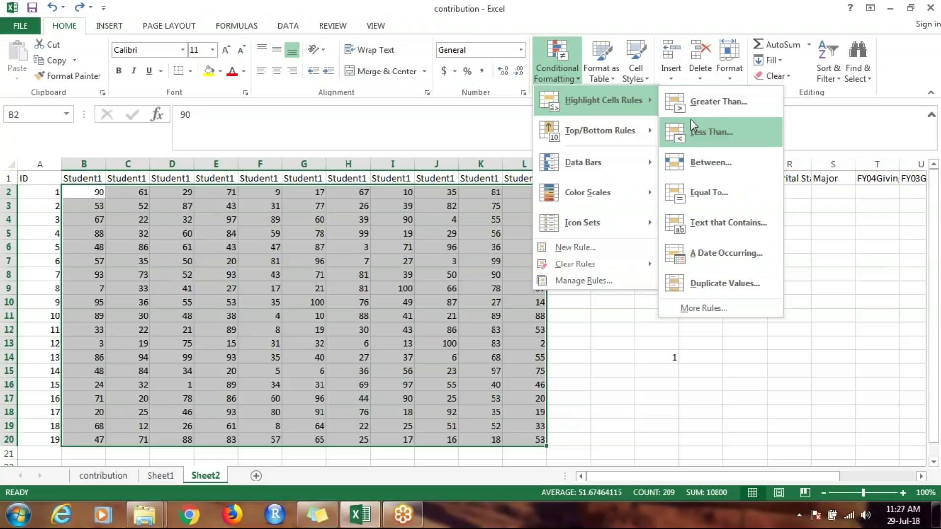
{"action": "left_click", "coordinate": [694, 133]}
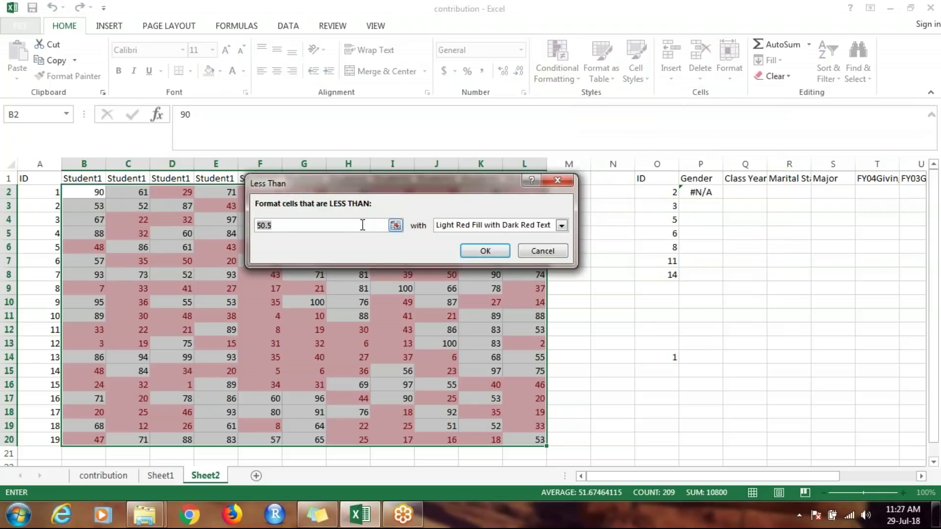
{"action": "key", "text": "BackSpace"}
{"action": "type", "text": "30"}
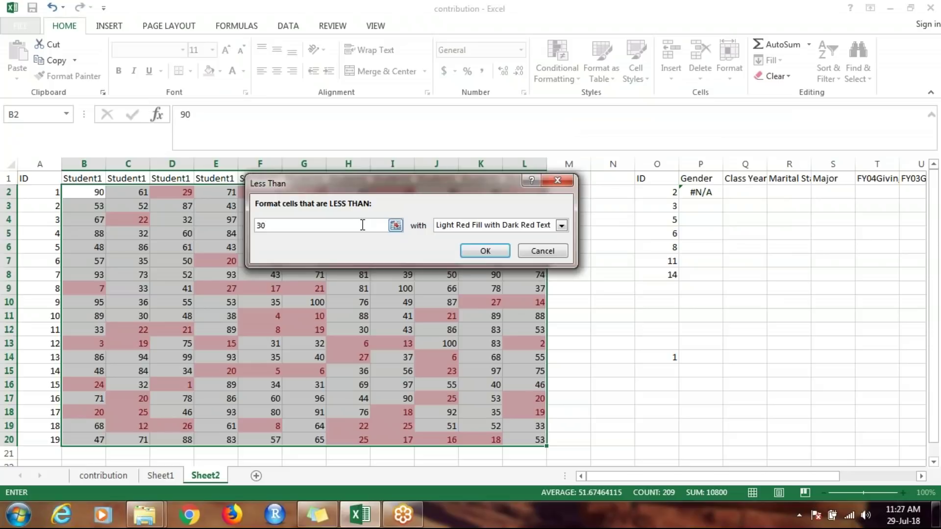
{"action": "left_click", "coordinate": [477, 251]}
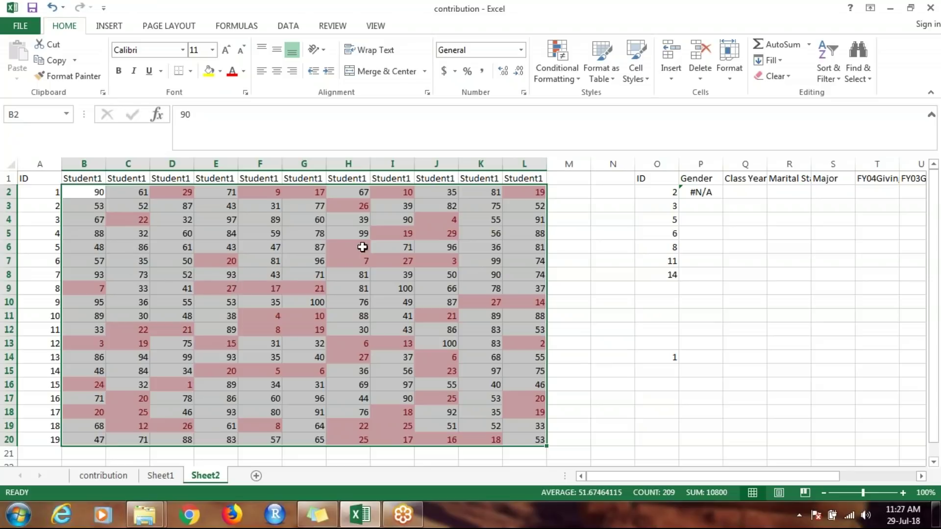
Step: Highlight scores equal to 100 in B2:L20 using Green Fill with Dark Green Text
{"action": "left_click", "coordinate": [565, 81]}
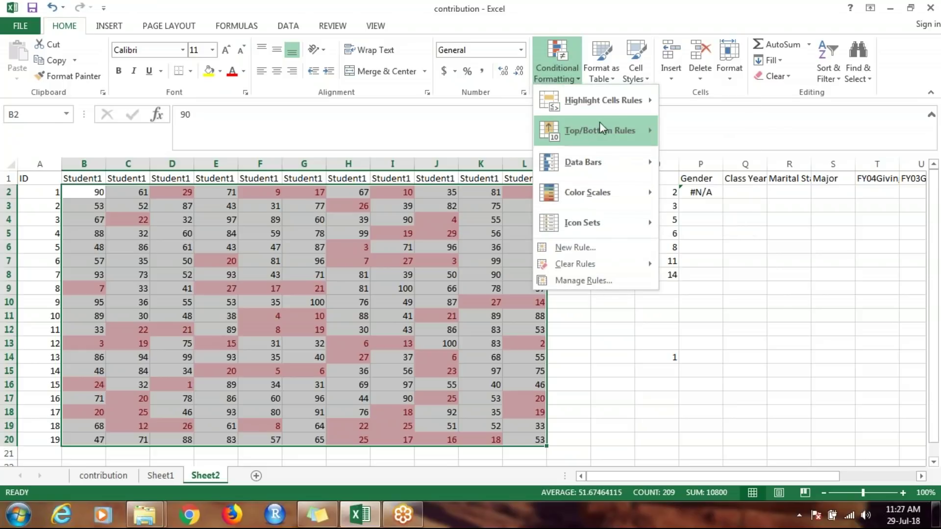
{"action": "mouse_move", "coordinate": [626, 102]}
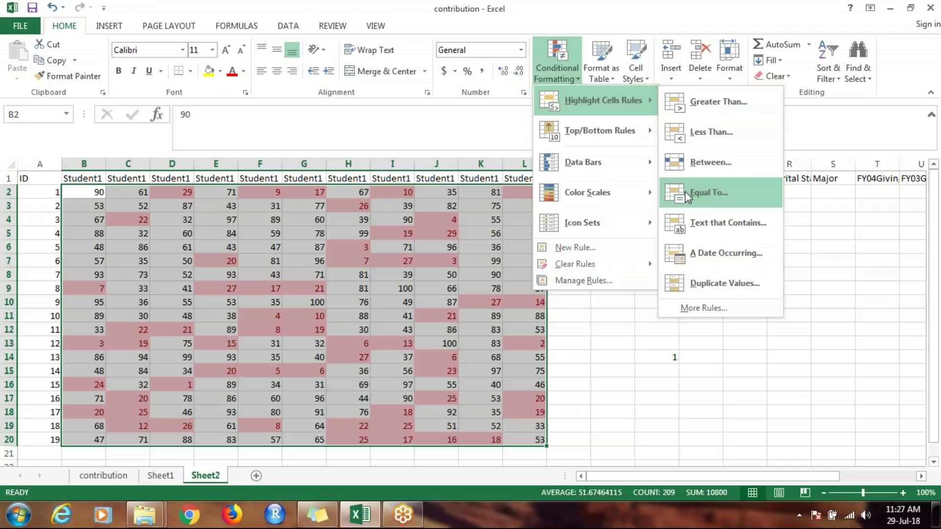
{"action": "key", "text": "Escape"}
{"action": "key", "text": "Escape"}
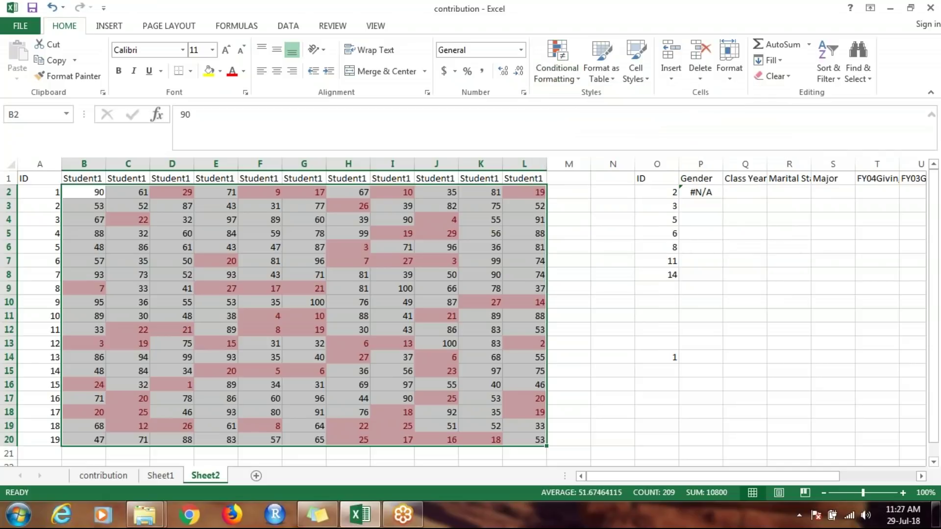
{"action": "key", "text": "alt+h"}
{"action": "key", "text": "l"}
{"action": "key", "text": "h"}
{"action": "key", "text": "e"}
{"action": "key", "text": "BackSpace"}
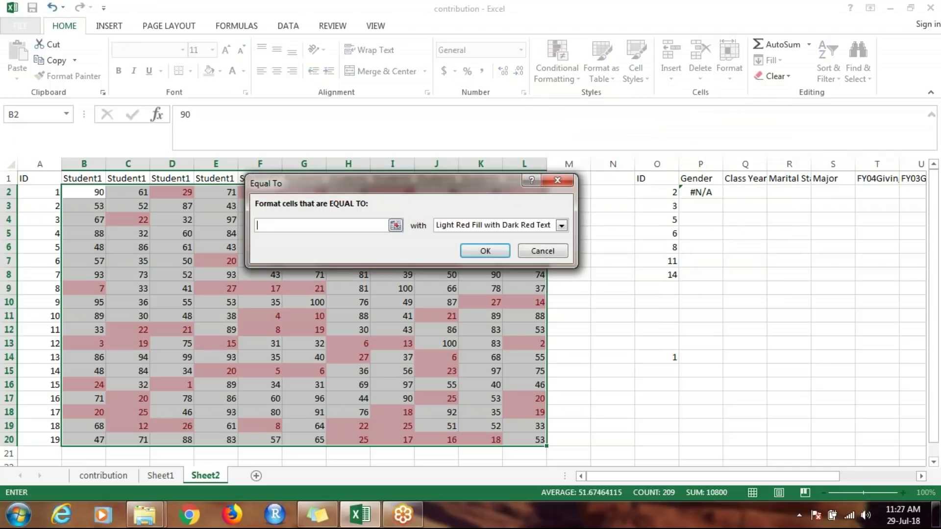
{"action": "type", "text": "100"}
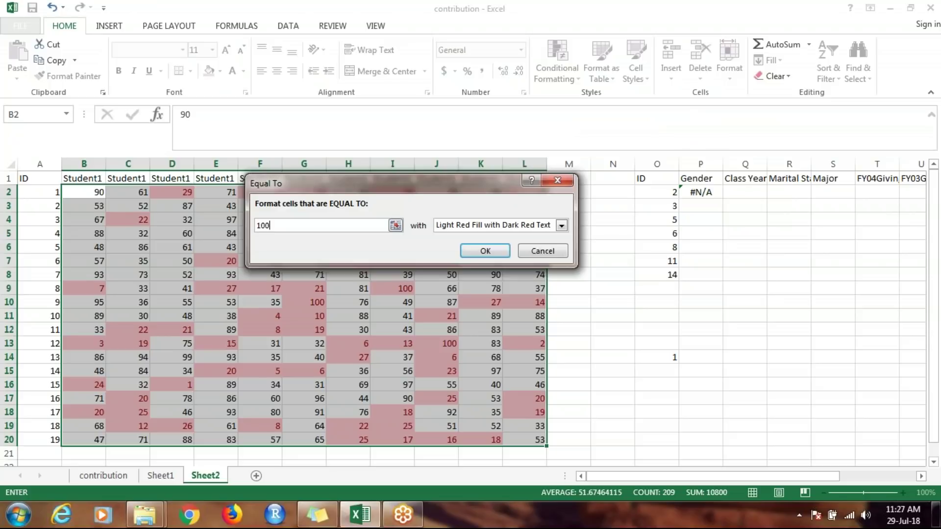
{"action": "left_click", "coordinate": [561, 226]}
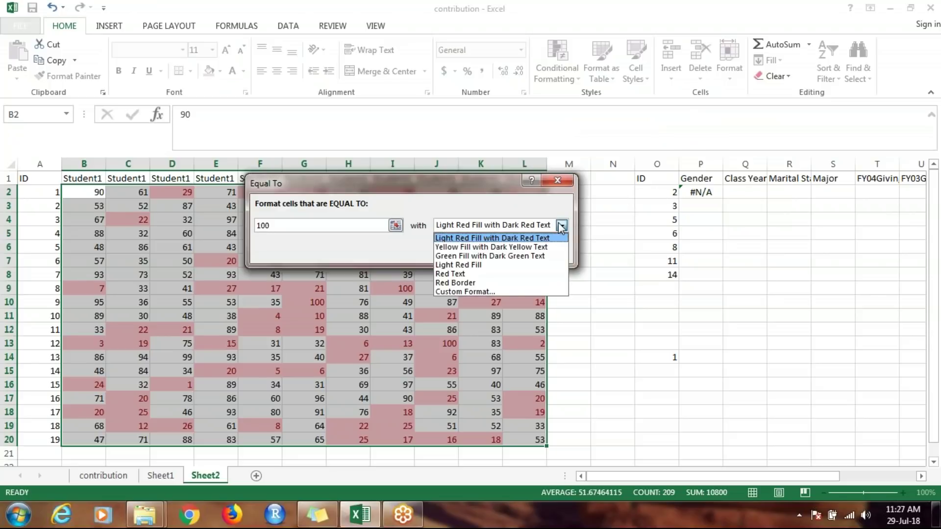
{"action": "left_click", "coordinate": [540, 256]}
{"action": "left_click", "coordinate": [494, 250]}
Step: Undo the Equal To and Less Than highlighting rules on the score range
{"action": "key", "text": "ctrl+z"}
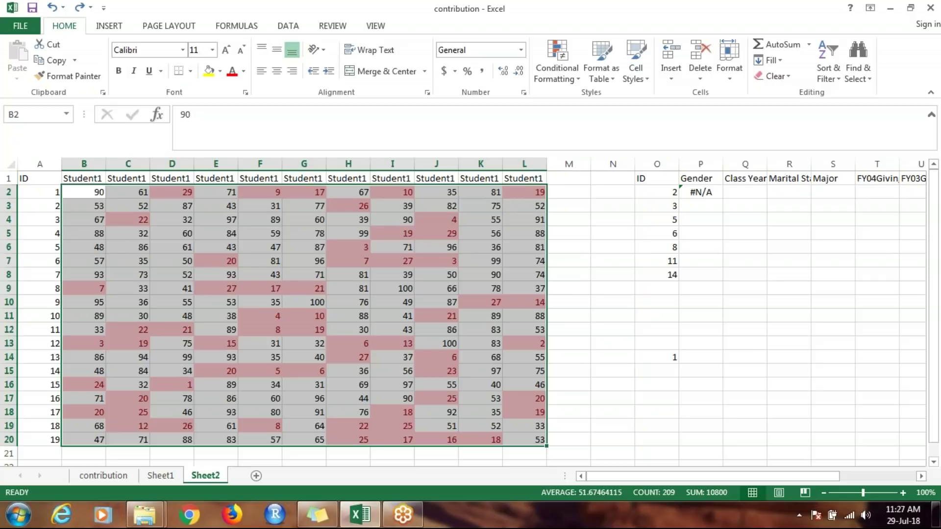
{"action": "key", "text": "ctrl+z"}
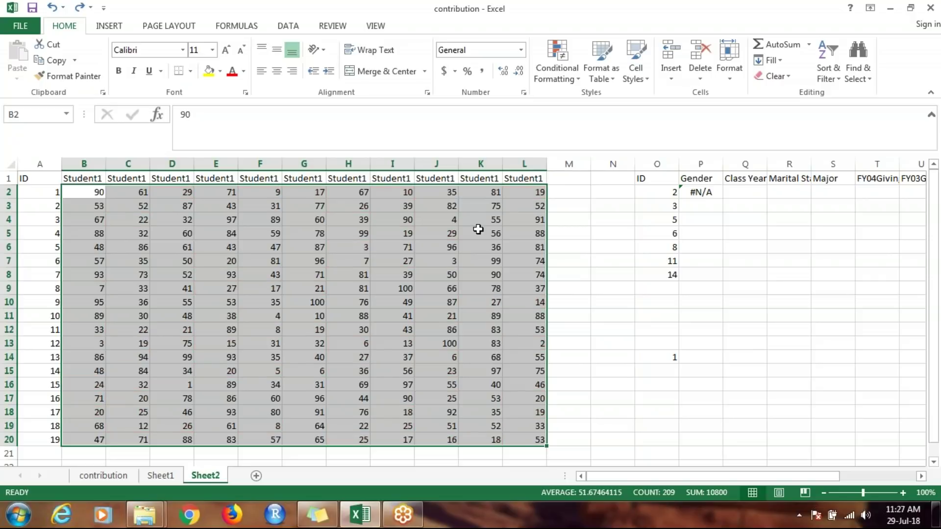
Step: Try a Top 10 Items rule on the scores using Green Fill with Dark Green Text, then cancel it
{"action": "left_click", "coordinate": [566, 87]}
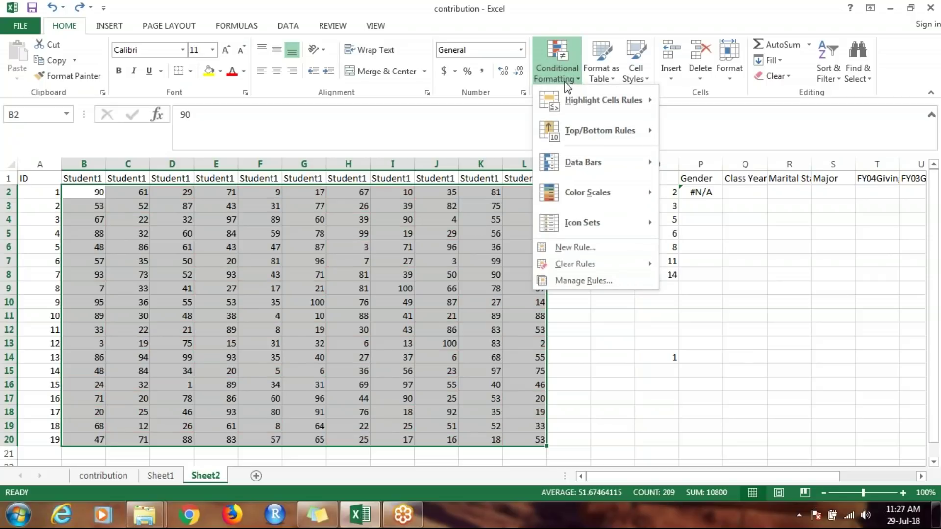
{"action": "mouse_move", "coordinate": [579, 121]}
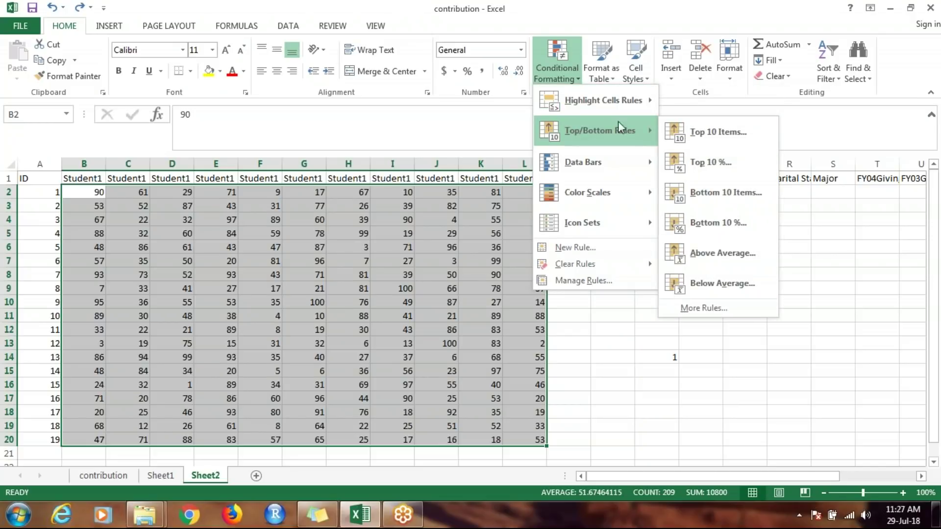
{"action": "left_click", "coordinate": [698, 144]}
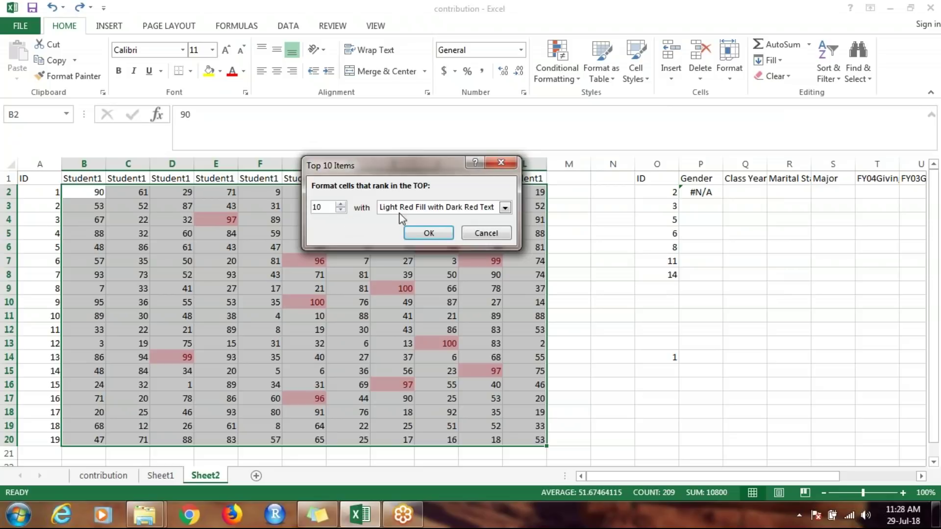
{"action": "left_click", "coordinate": [446, 208]}
{"action": "left_click", "coordinate": [437, 238]}
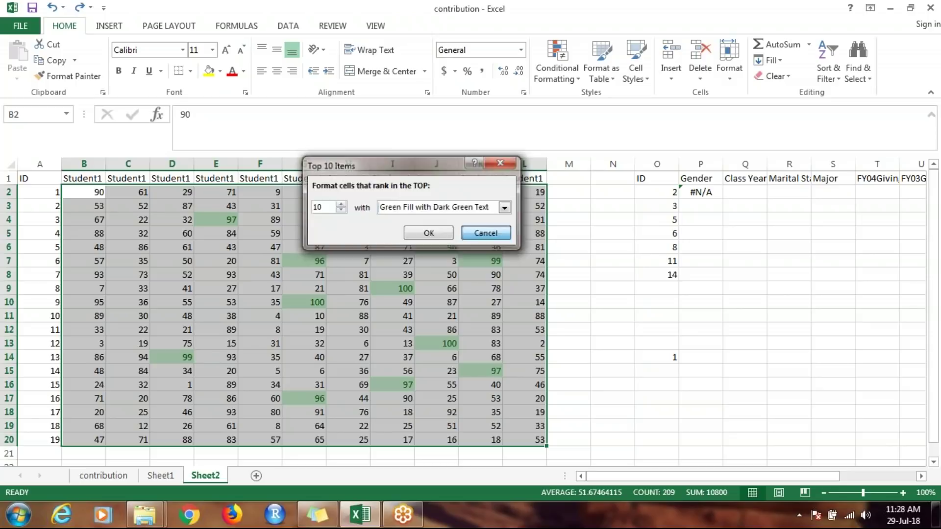
{"action": "left_click", "coordinate": [505, 233]}
Step: Preview a Bottom 10 Items rule with Light Red Fill with Dark Red Text on the scores, then cancel it
{"action": "left_click", "coordinate": [557, 68]}
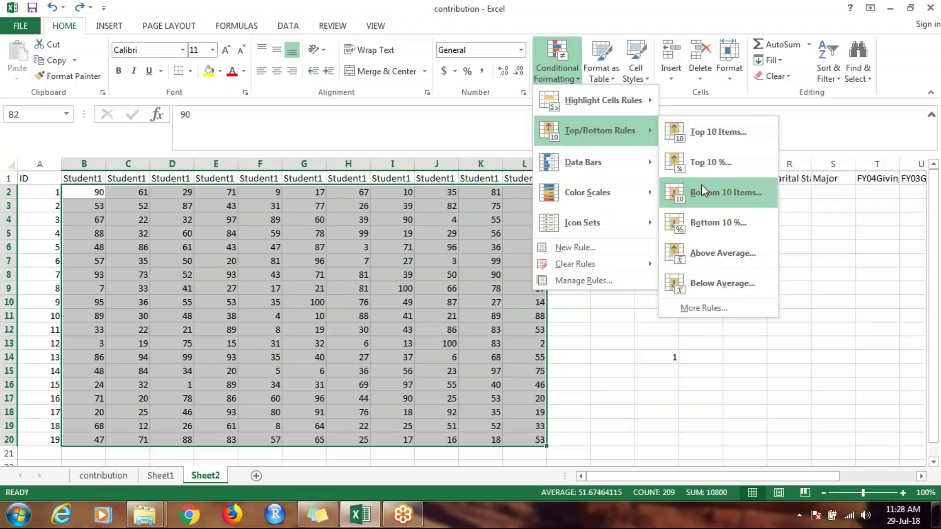
{"action": "left_click", "coordinate": [702, 192]}
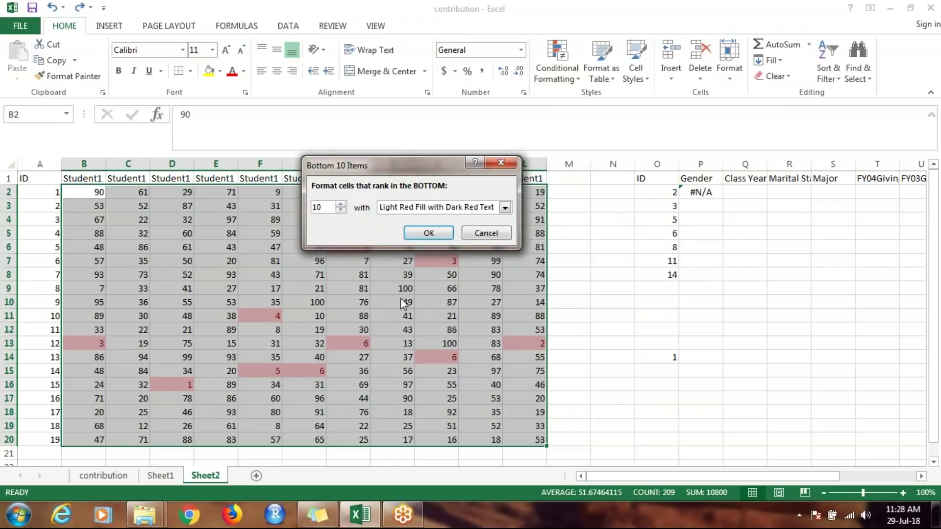
{"action": "left_click", "coordinate": [479, 232]}
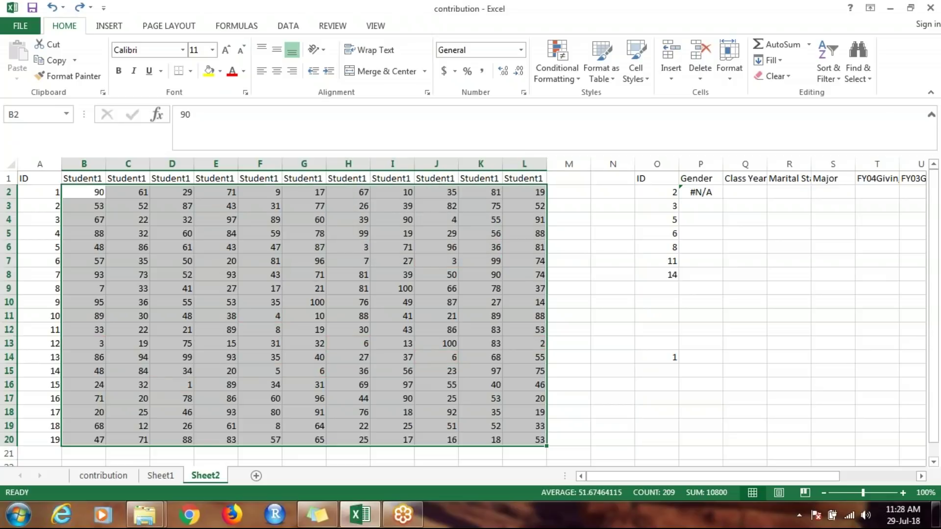
Step: Start a new 2-Color Scale rule on scores B2:L20, based on lowest and highest values, with green as the minimum color
{"action": "left_click", "coordinate": [566, 75]}
{"action": "mouse_move", "coordinate": [573, 98]}
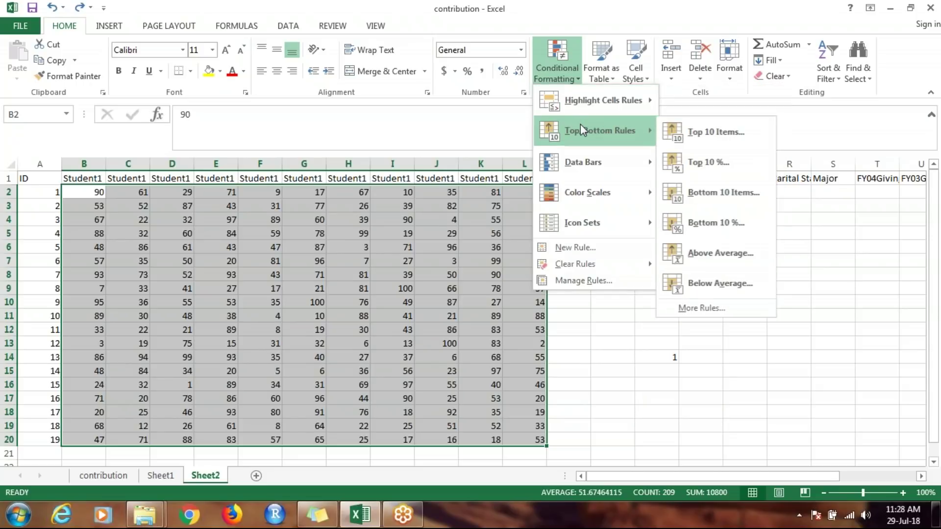
{"action": "mouse_move", "coordinate": [584, 168]}
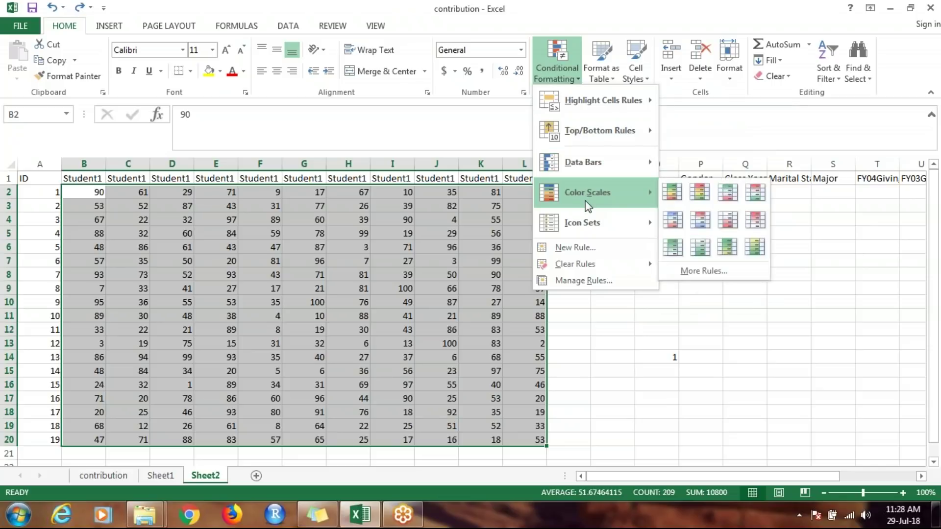
{"action": "mouse_move", "coordinate": [587, 223]}
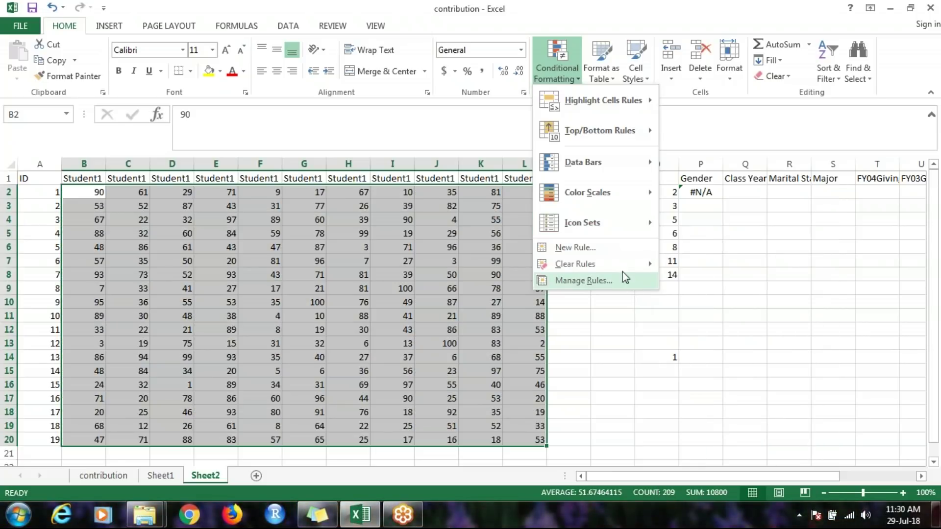
{"action": "left_click", "coordinate": [602, 253]}
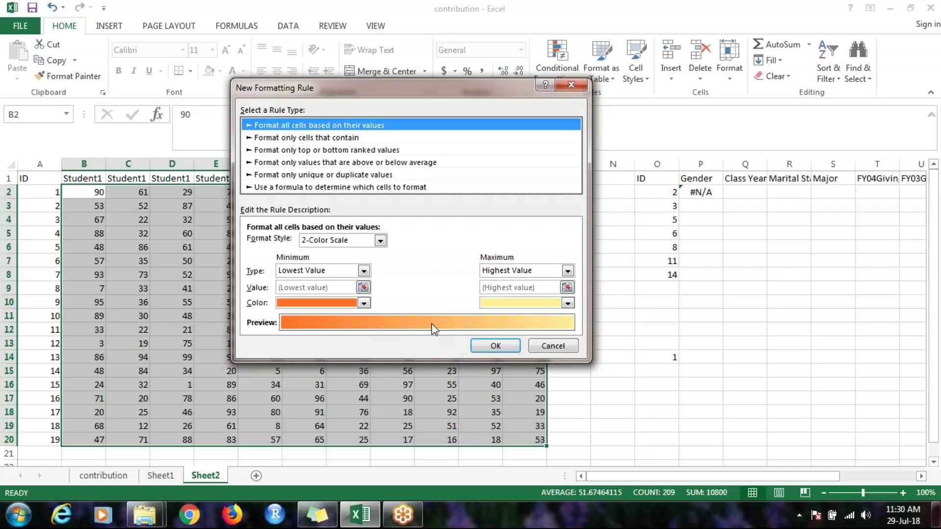
{"action": "left_click", "coordinate": [364, 303]}
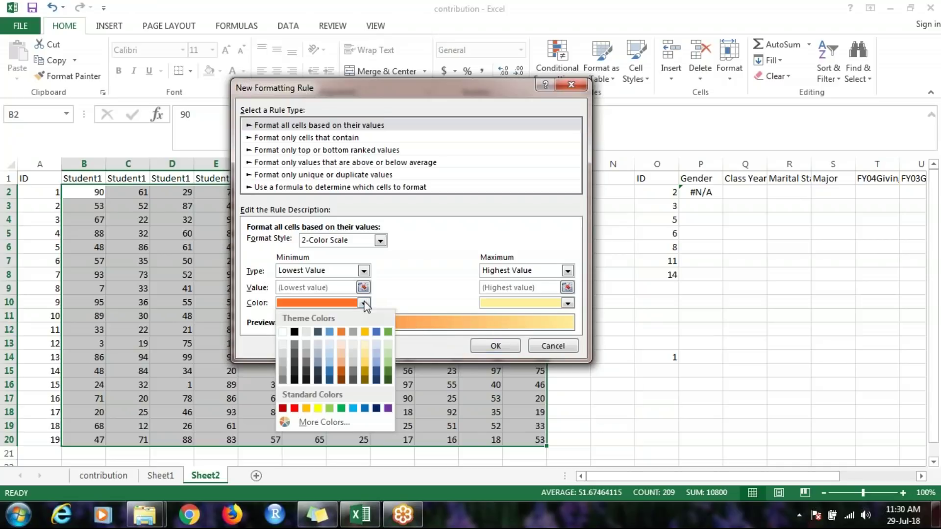
{"action": "left_click", "coordinate": [388, 331]}
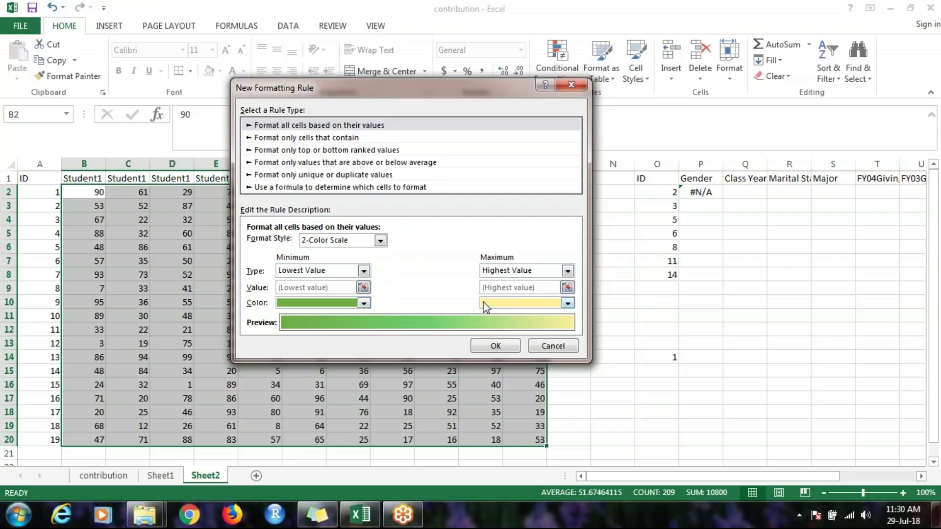
Step: Set the color scale's minimum to light gold and its maximum to green, and apply the rule to the scores
{"action": "left_click", "coordinate": [363, 303]}
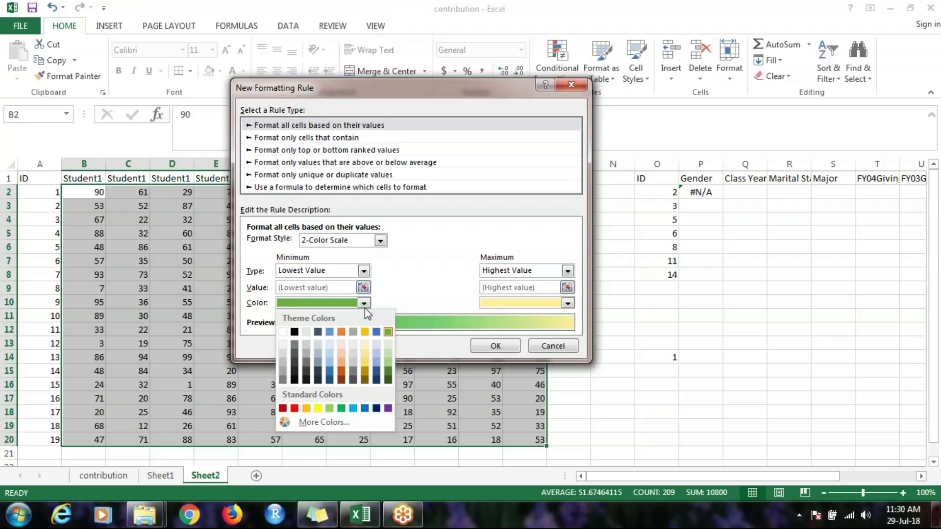
{"action": "left_click", "coordinate": [365, 346]}
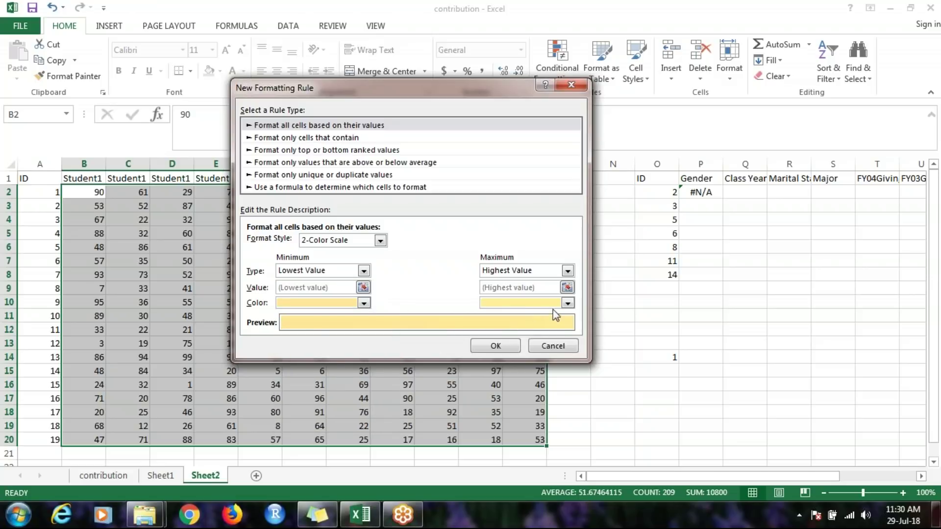
{"action": "left_click", "coordinate": [568, 303]}
{"action": "left_click", "coordinate": [592, 332]}
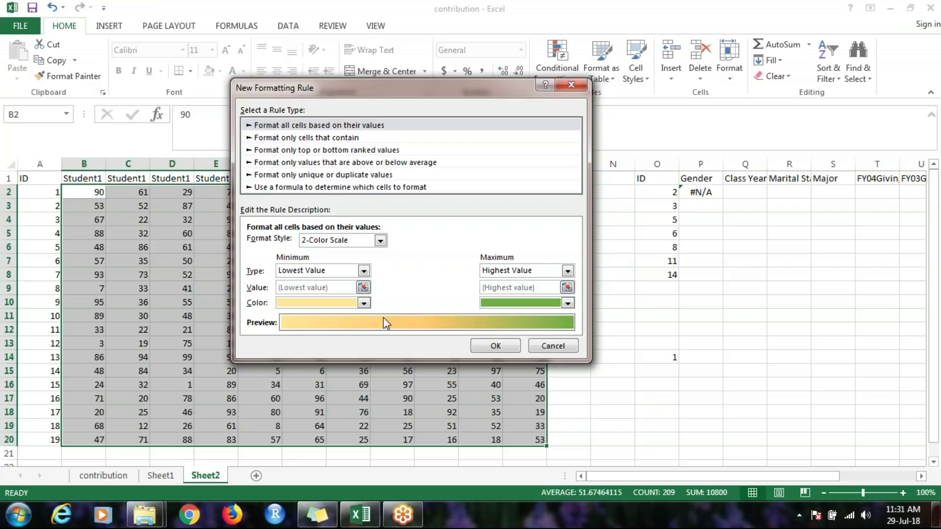
{"action": "left_click", "coordinate": [488, 346]}
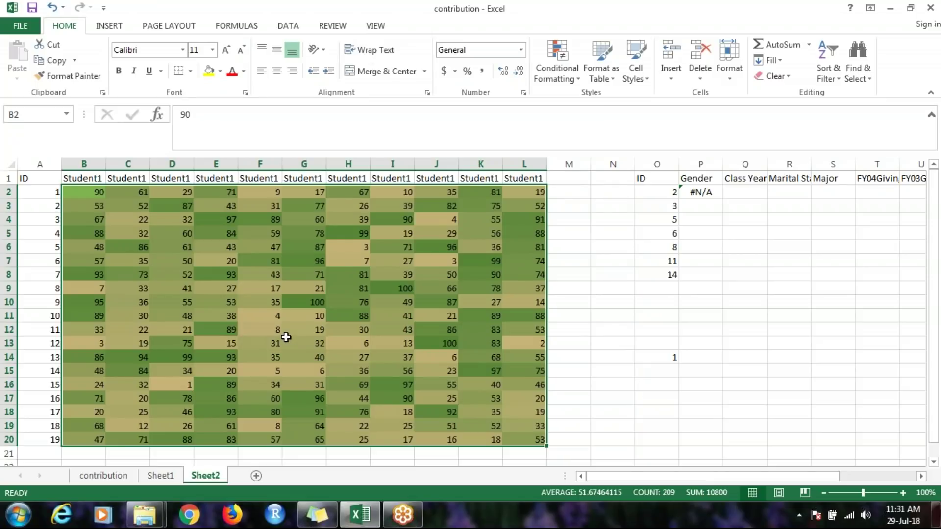
Step: Undo the color scale on the scores and restore the Student1 headers across B1:L1
{"action": "left_click", "coordinate": [309, 303]}
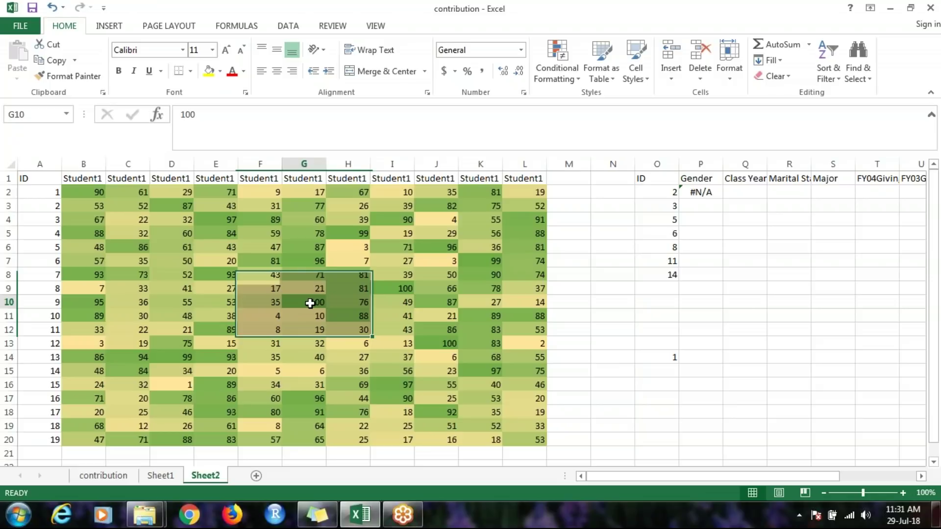
{"action": "left_click", "coordinate": [299, 299]}
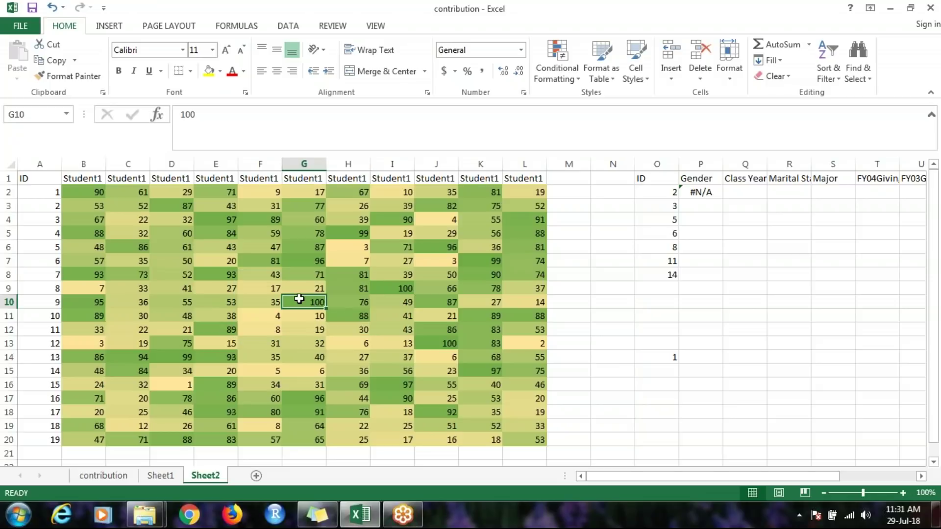
{"action": "left_click", "coordinate": [84, 195]}
{"action": "key", "text": "ctrl+shift+Right"}
{"action": "key", "text": "ctrl+shift+Down"}
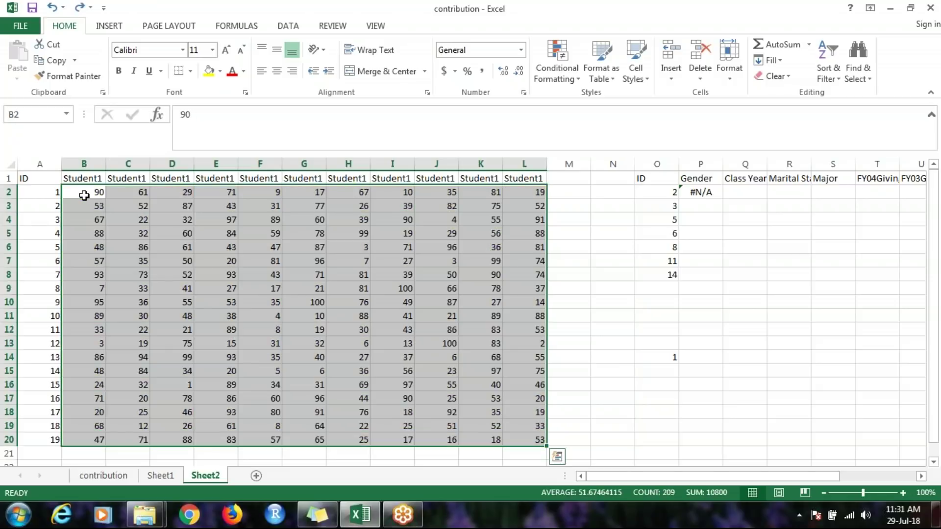
{"action": "key", "text": "Up"}
{"action": "key", "text": "ctrl+shift+Right"}
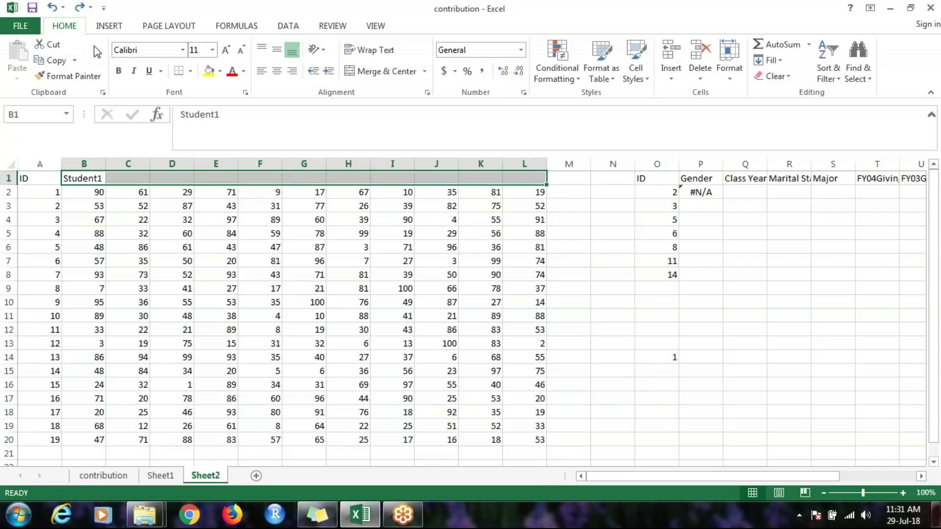
{"action": "left_click", "coordinate": [80, 7]}
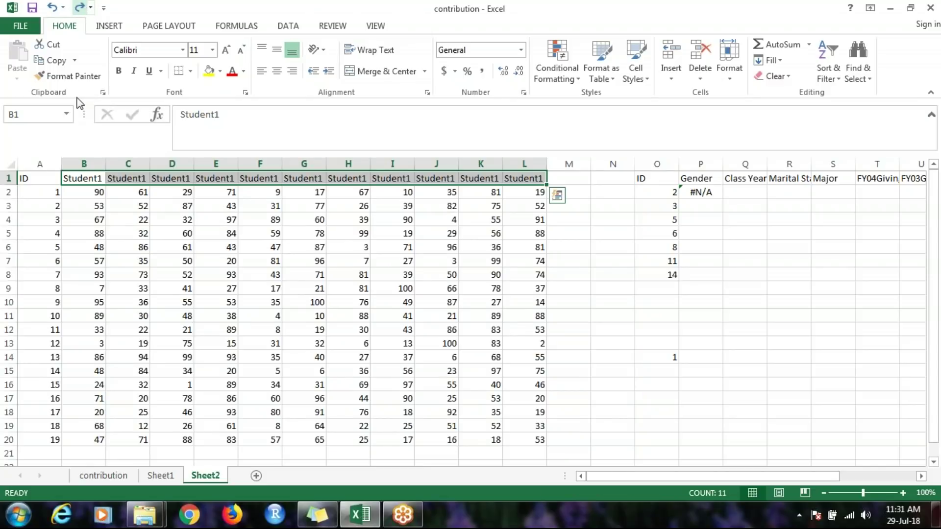
Step: Set up a new rule on B2:L20 that formats only cells whose value is equal to 100
{"action": "left_click", "coordinate": [87, 193]}
{"action": "key", "text": "ctrl+shift+Right"}
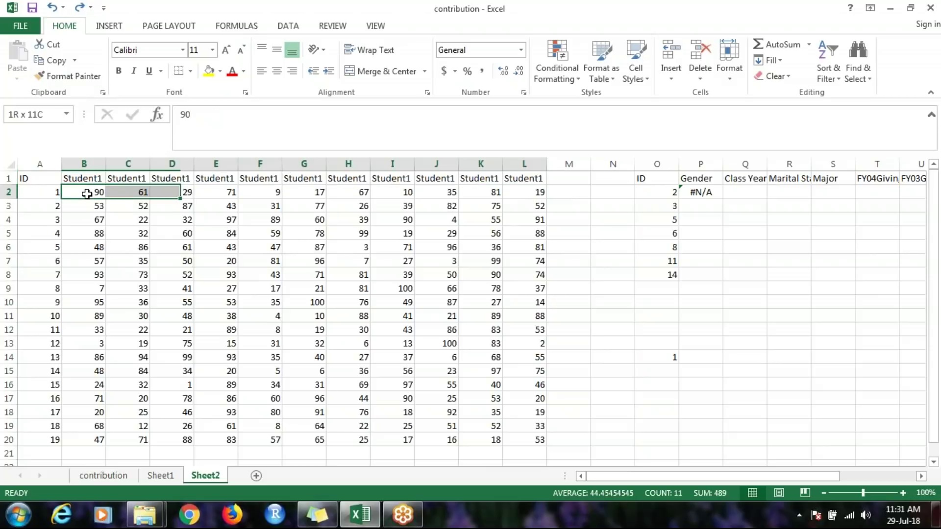
{"action": "key", "text": "ctrl+shift+Down"}
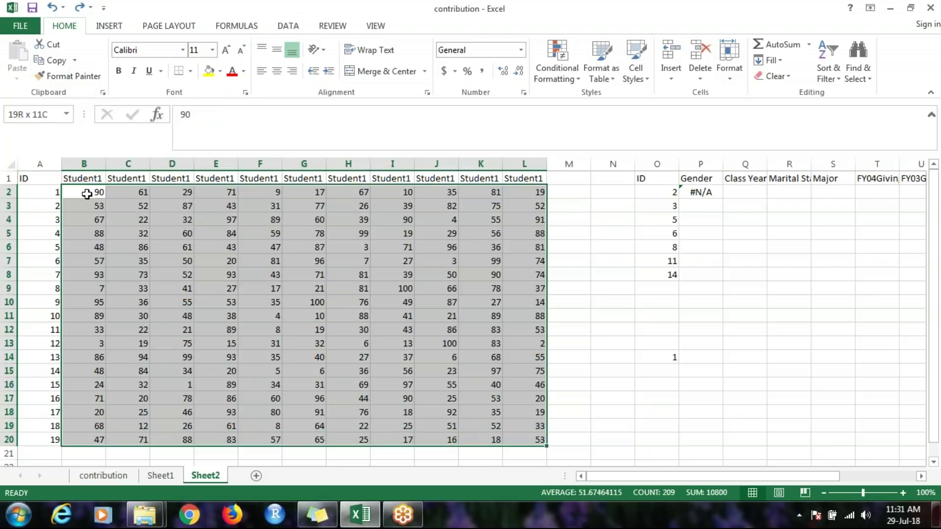
{"action": "left_click", "coordinate": [562, 83]}
{"action": "left_click", "coordinate": [584, 246]}
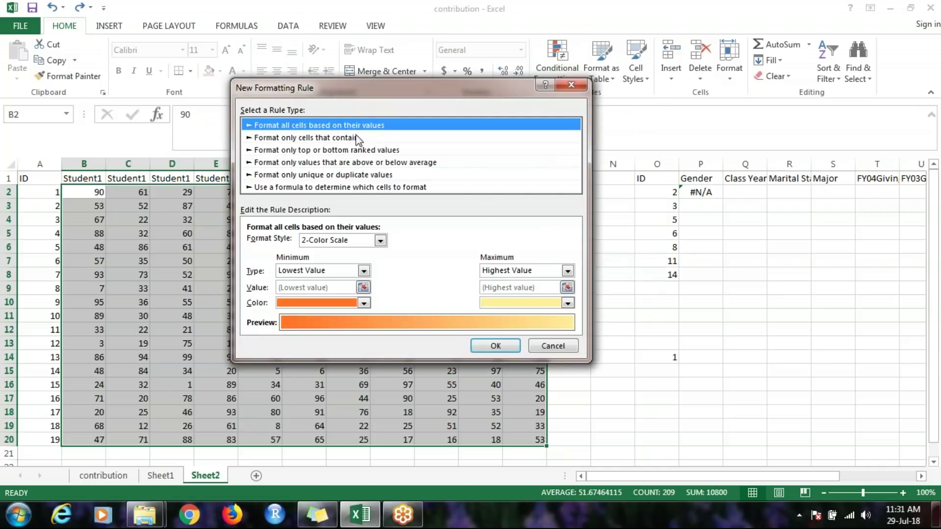
{"action": "left_click", "coordinate": [338, 138]}
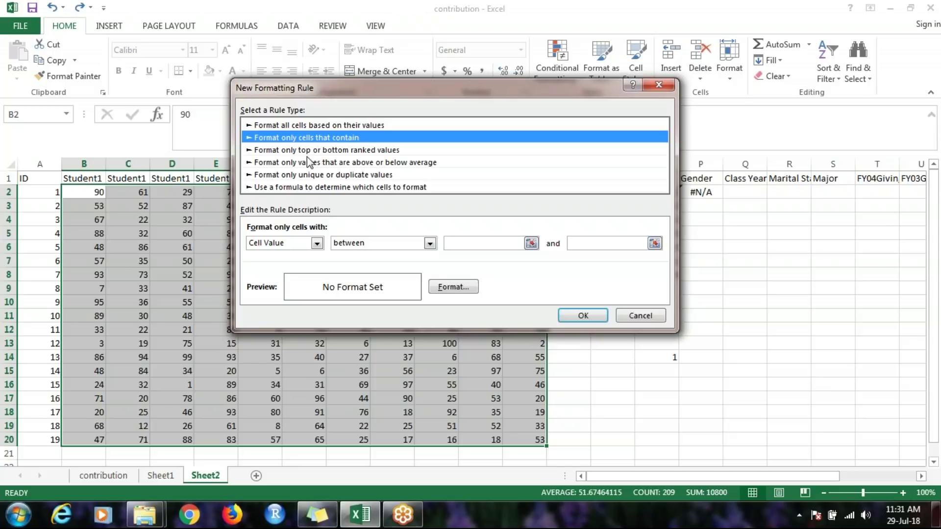
{"action": "left_click", "coordinate": [406, 240]}
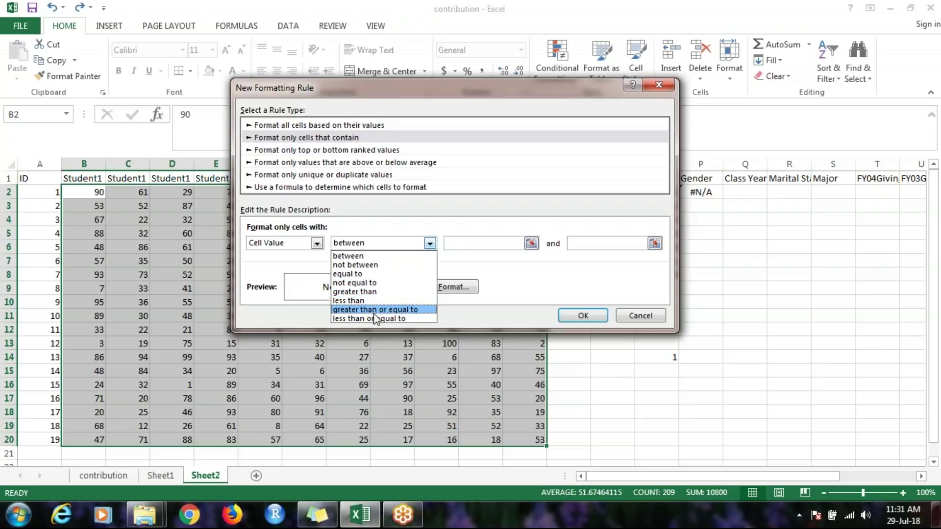
{"action": "left_click", "coordinate": [390, 274]}
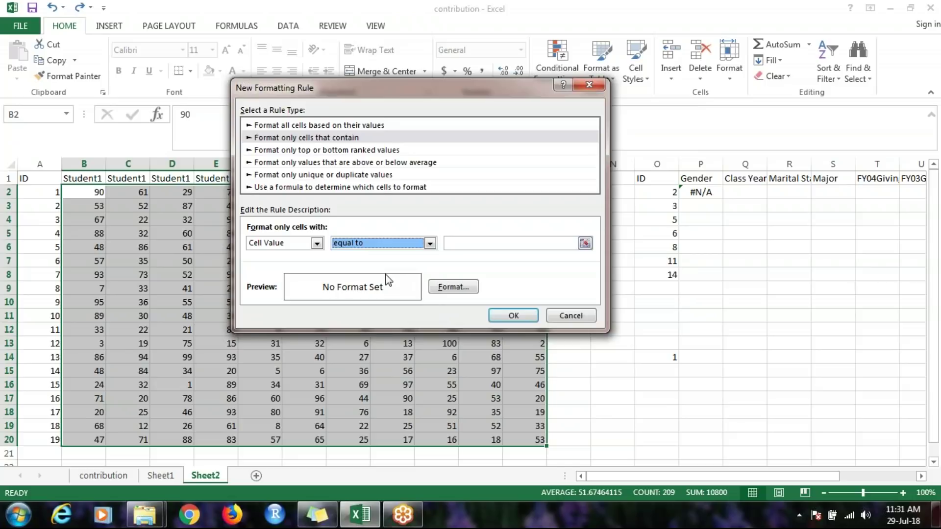
{"action": "left_click", "coordinate": [463, 244]}
{"action": "type", "text": "100"}
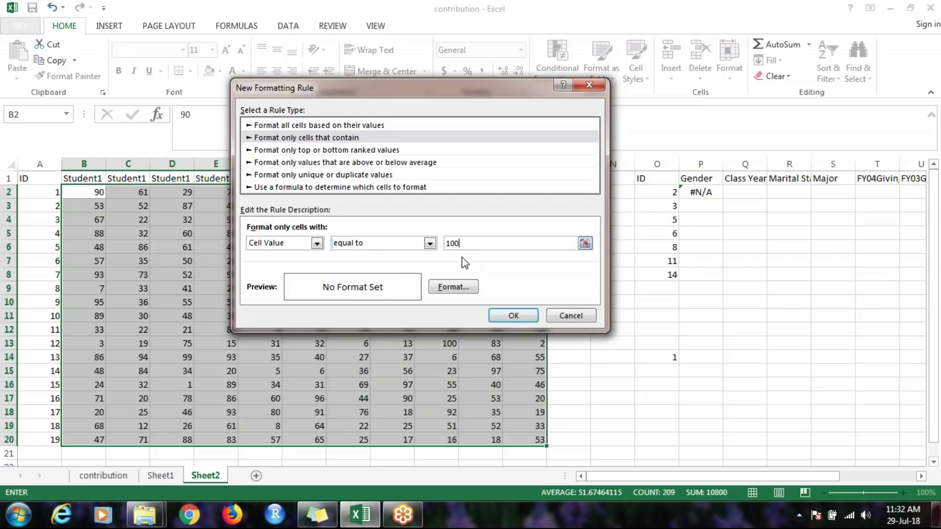
Step: Give the rule a solid green fill and apply it to the scores
{"action": "left_click", "coordinate": [450, 287]}
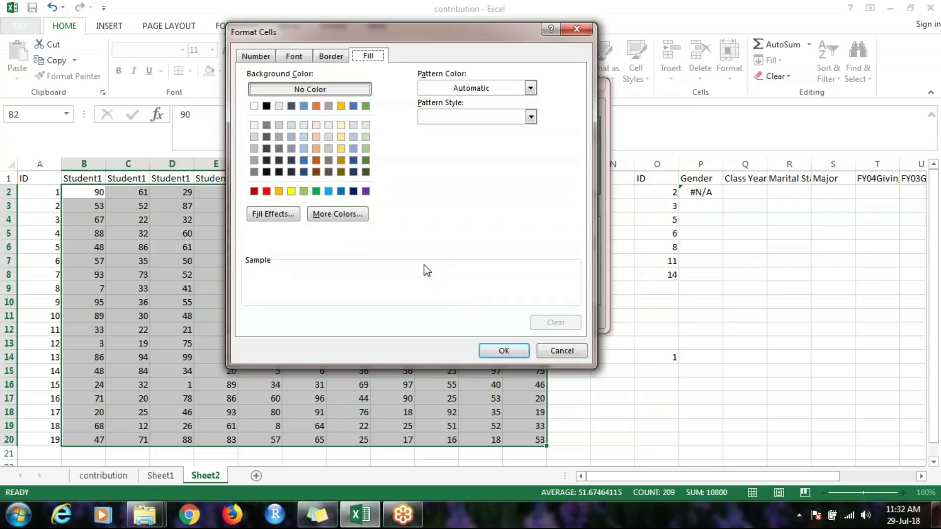
{"action": "left_click", "coordinate": [316, 192]}
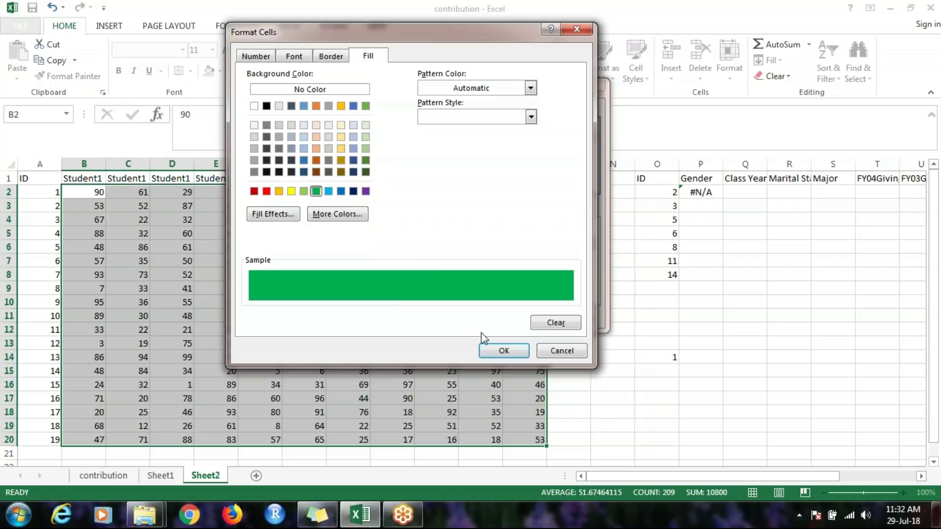
{"action": "left_click", "coordinate": [504, 350]}
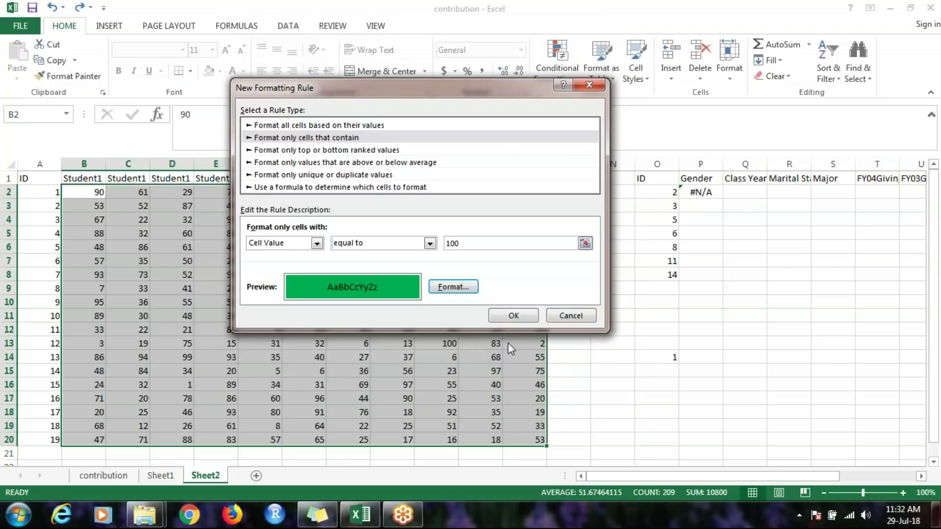
{"action": "left_click", "coordinate": [523, 316]}
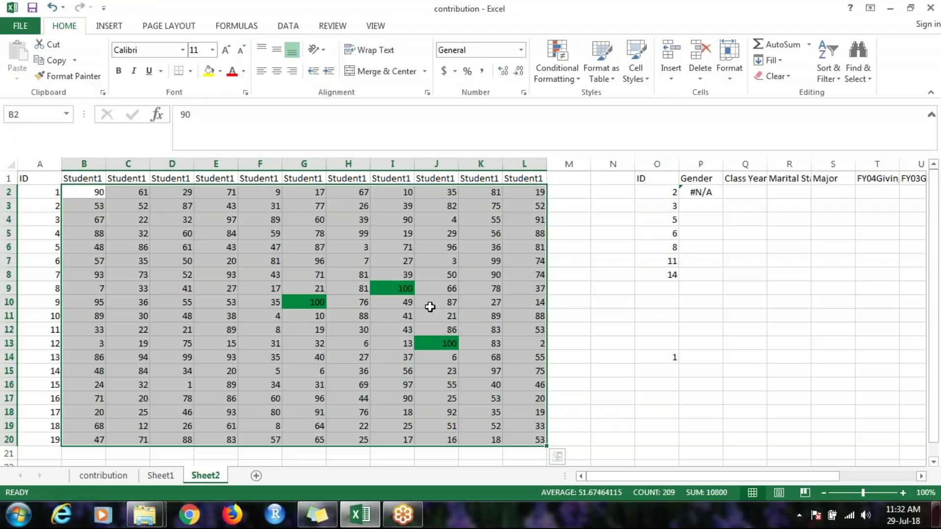
Step: Review the conditional formatting rules for the selected scores in the Rules Manager, close it, and select cell A1
{"action": "left_click", "coordinate": [567, 77]}
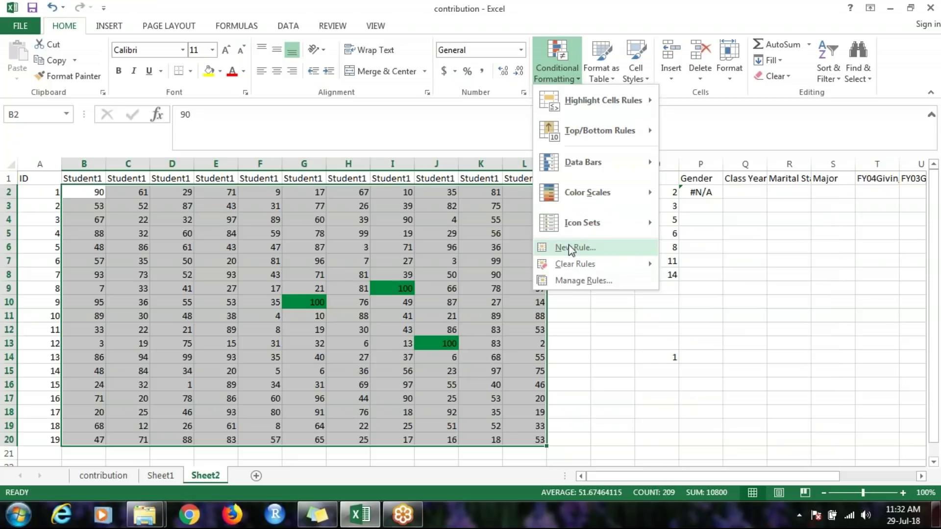
{"action": "left_click", "coordinate": [571, 281]}
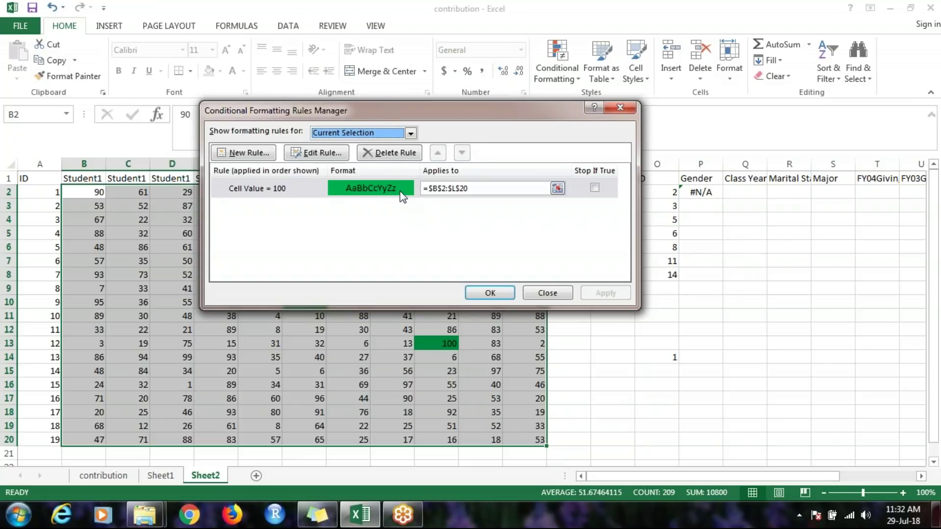
{"action": "left_click", "coordinate": [546, 293]}
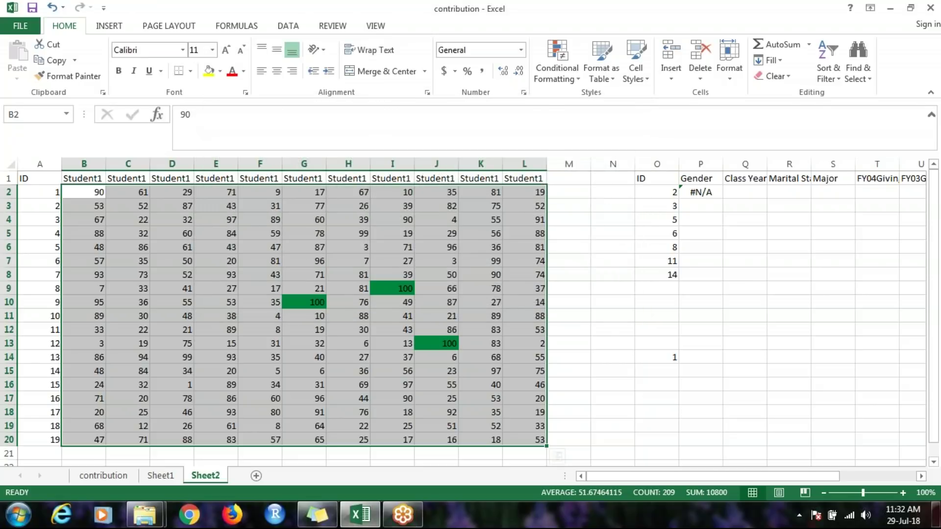
{"action": "left_click", "coordinate": [84, 179]}
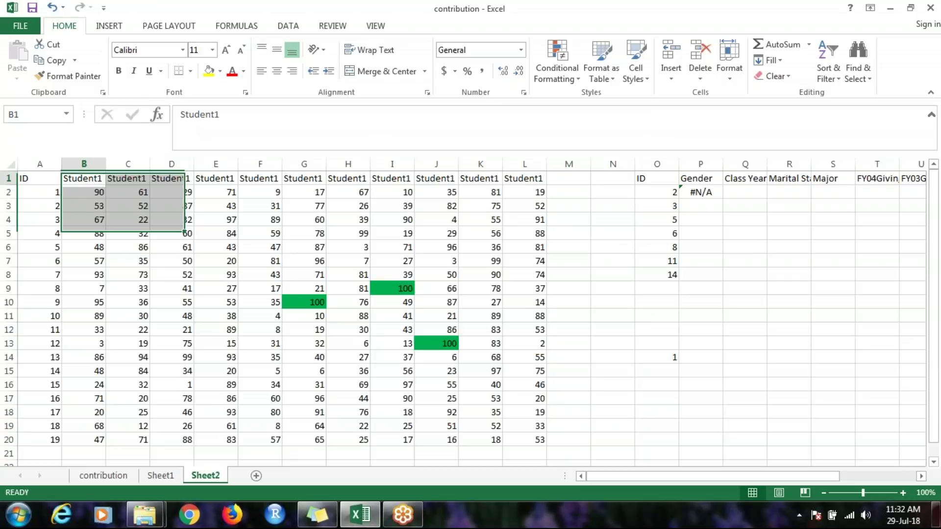
{"action": "left_click", "coordinate": [39, 178]}
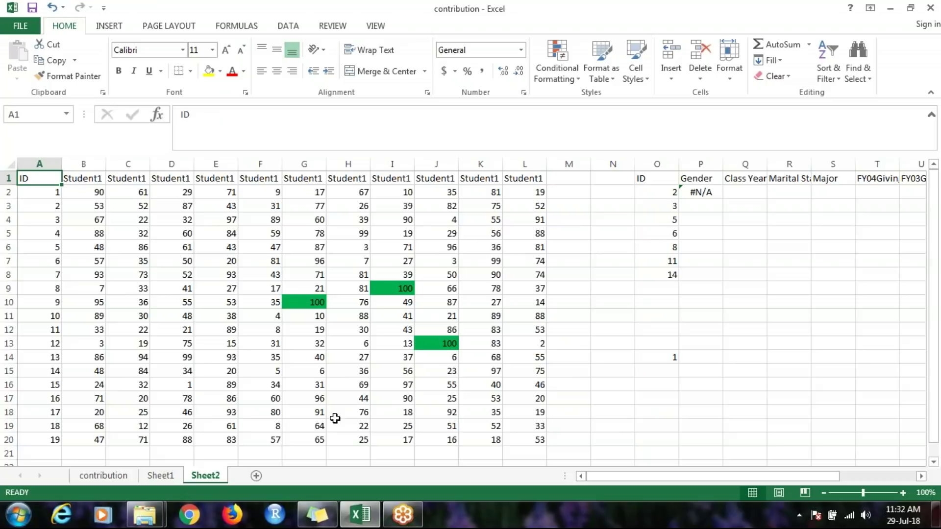
Step: Switch to the contribution sheet, remove the filter buttons from its header row, and select cell A1
{"action": "left_click", "coordinate": [124, 473]}
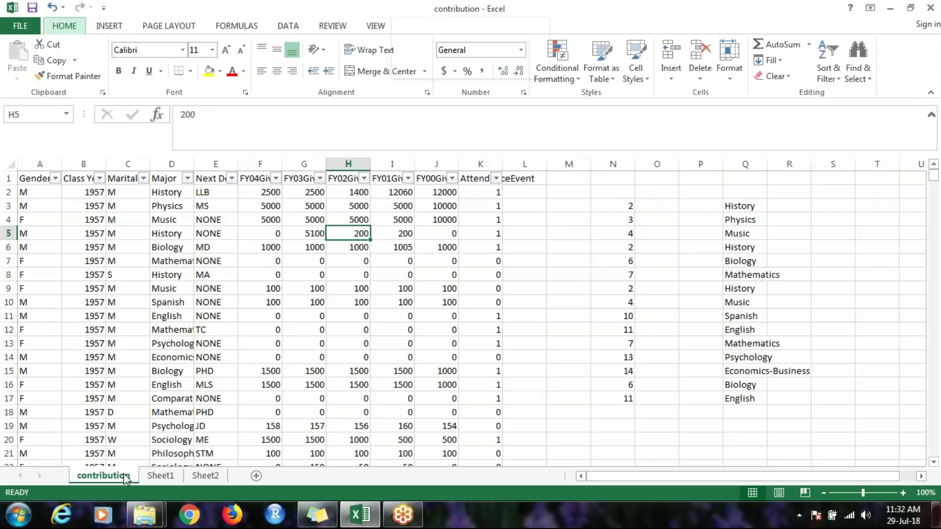
{"action": "key", "text": "ctrl+z"}
{"action": "key", "text": "Left"}
{"action": "key", "text": "Left"}
{"action": "key", "text": "Left"}
{"action": "key", "text": "Left"}
{"action": "key", "text": "Left"}
{"action": "key", "text": "Left"}
{"action": "key", "text": "Left"}
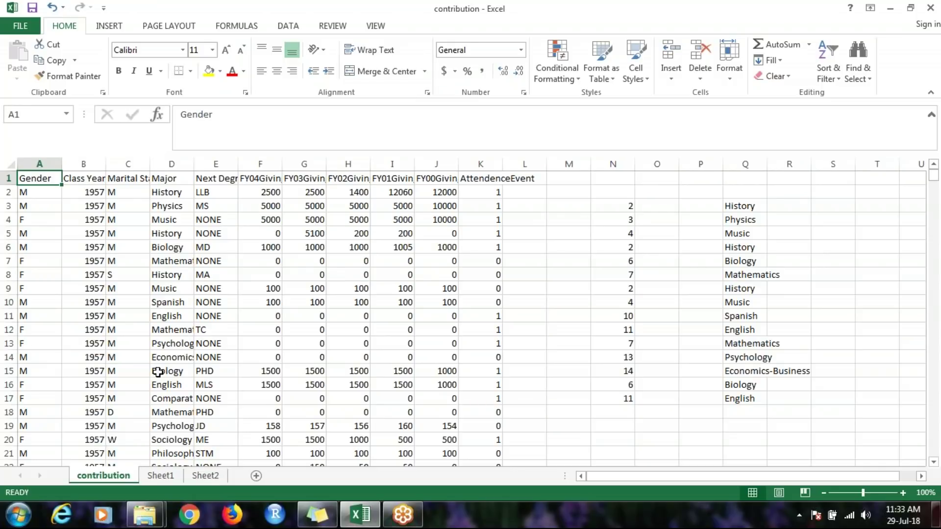
Step: Create a PivotTable from the contribution data in A1:K1231, placed on a new worksheet
{"action": "left_click", "coordinate": [112, 26]}
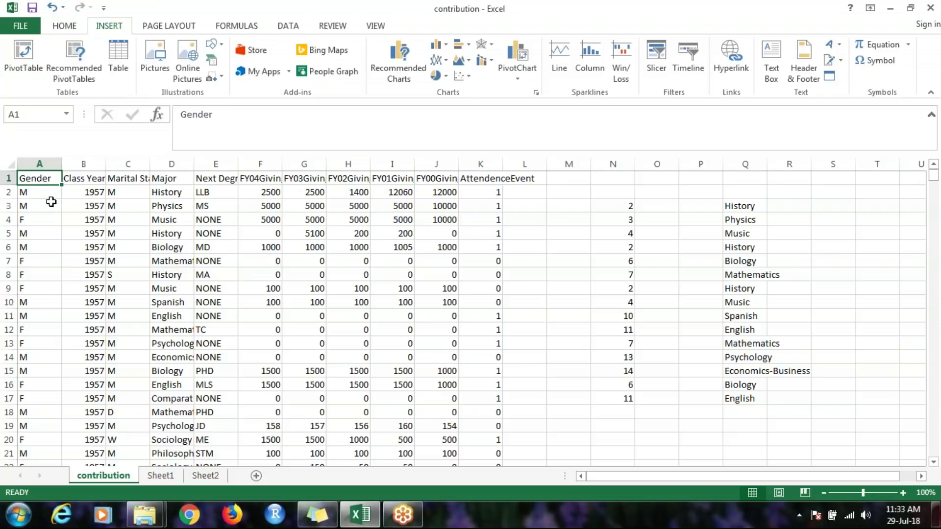
{"action": "key", "text": "alt"}
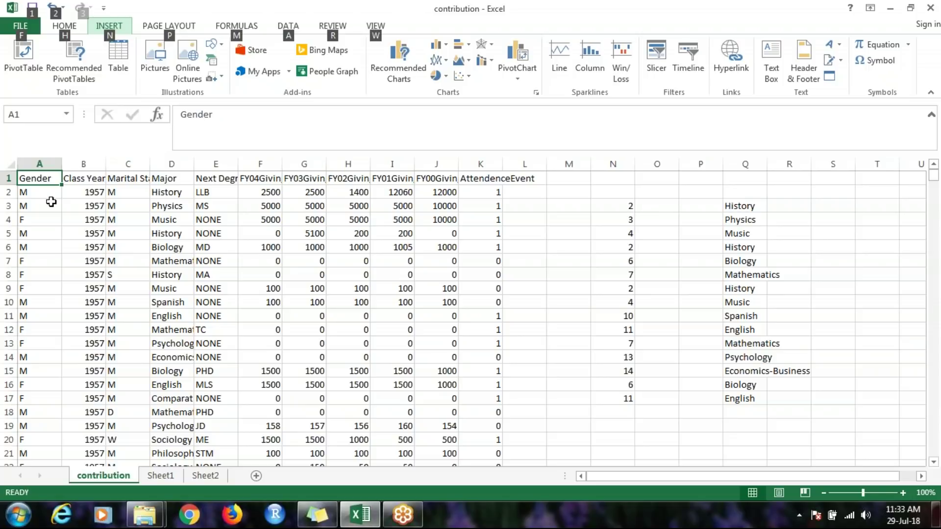
{"action": "key", "text": "n"}
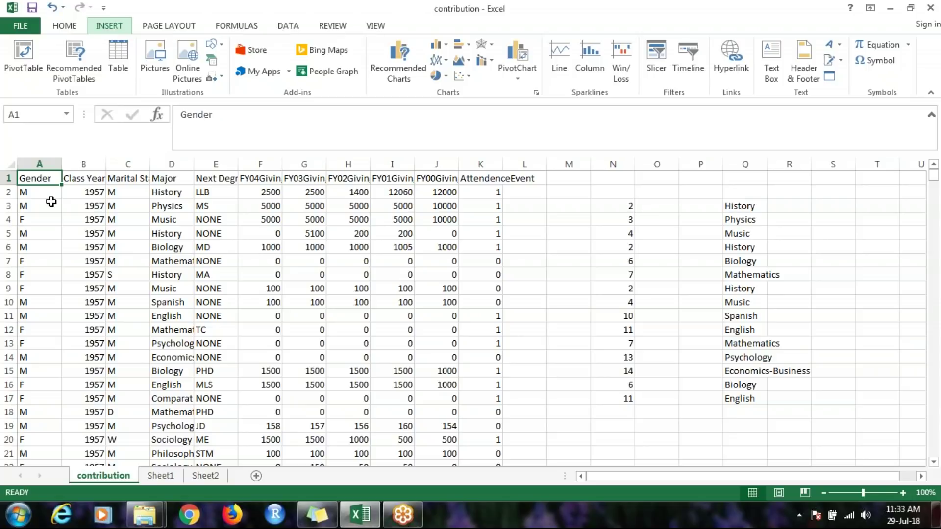
{"action": "key", "text": "v"}
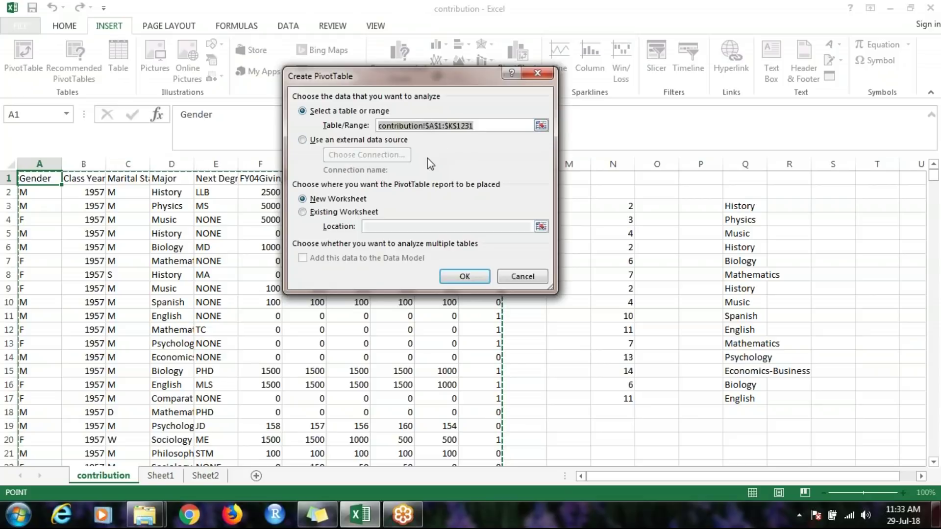
{"action": "left_click", "coordinate": [466, 278]}
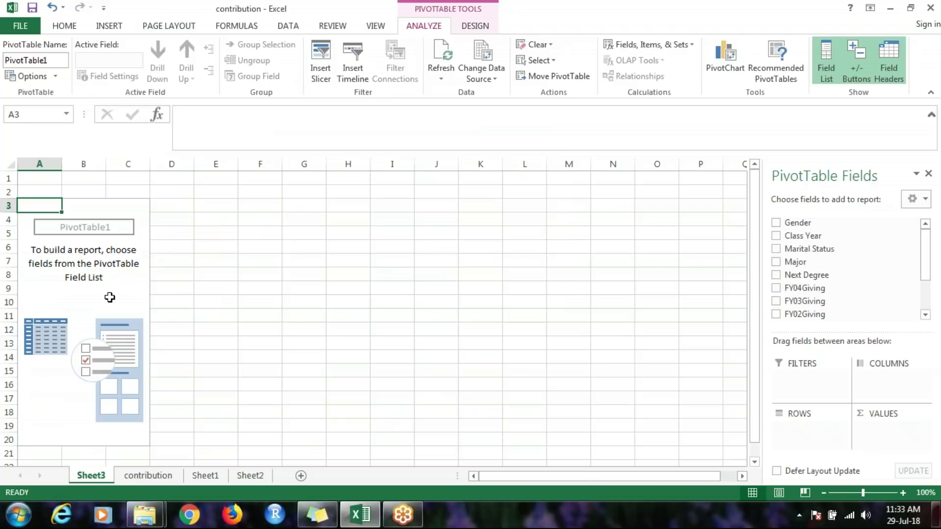
Step: Add the entry "pivot table" in cell A17 of Sheet1, below hlookup
{"action": "left_click", "coordinate": [148, 474]}
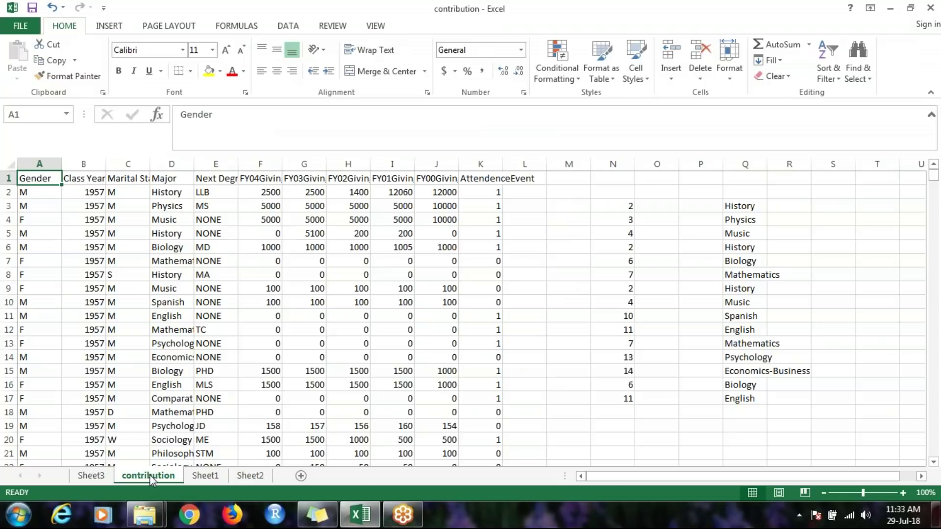
{"action": "left_click", "coordinate": [212, 475]}
{"action": "left_click", "coordinate": [52, 398]}
{"action": "type", "text": "p"}
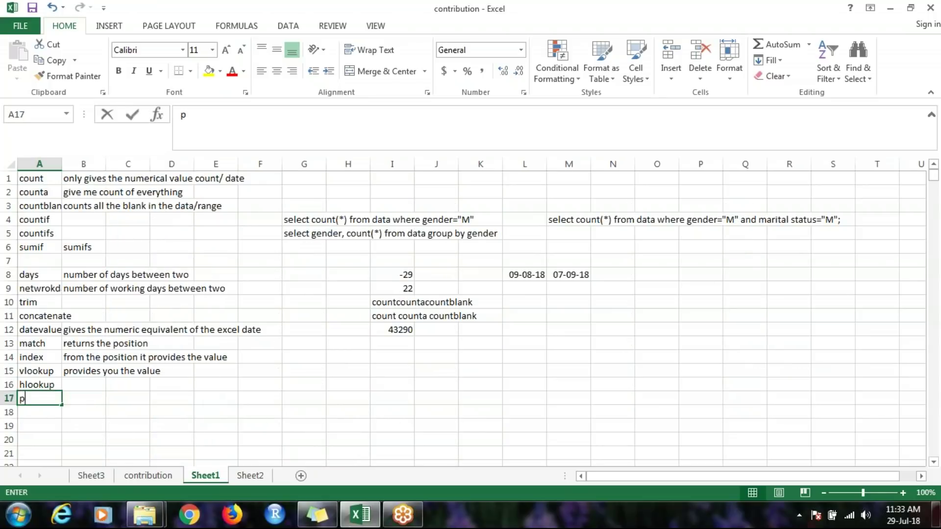
{"action": "type", "text": "ivo"}
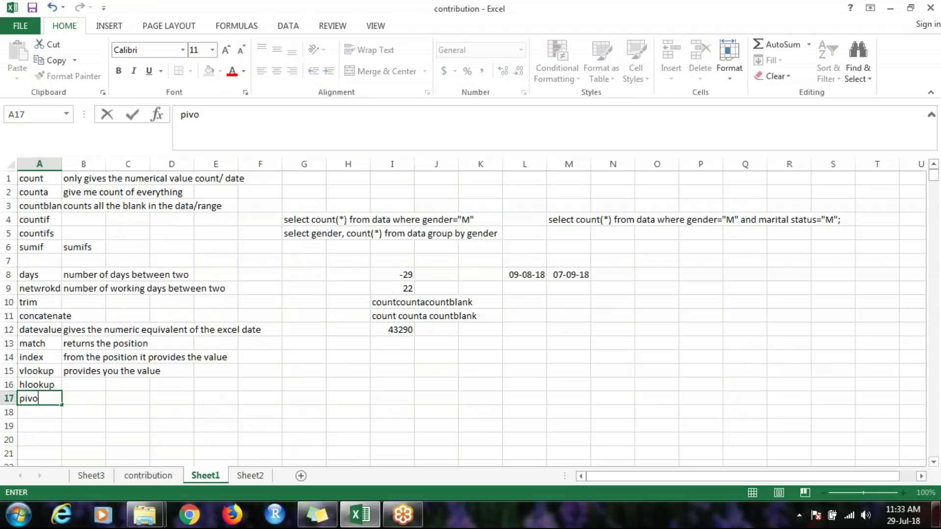
{"action": "type", "text": "t table"}
{"action": "key", "text": "Tab"}
Step: Note the PivotTable shortcuts beside that entry, with "alt N V" in B17 and "alt D P P" in C17
{"action": "type", "text": "a"}
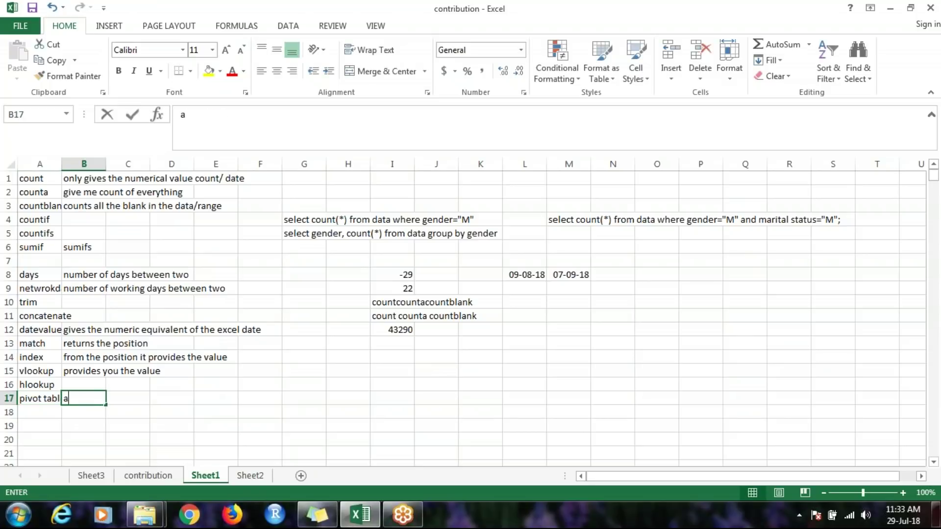
{"action": "type", "text": "lt"}
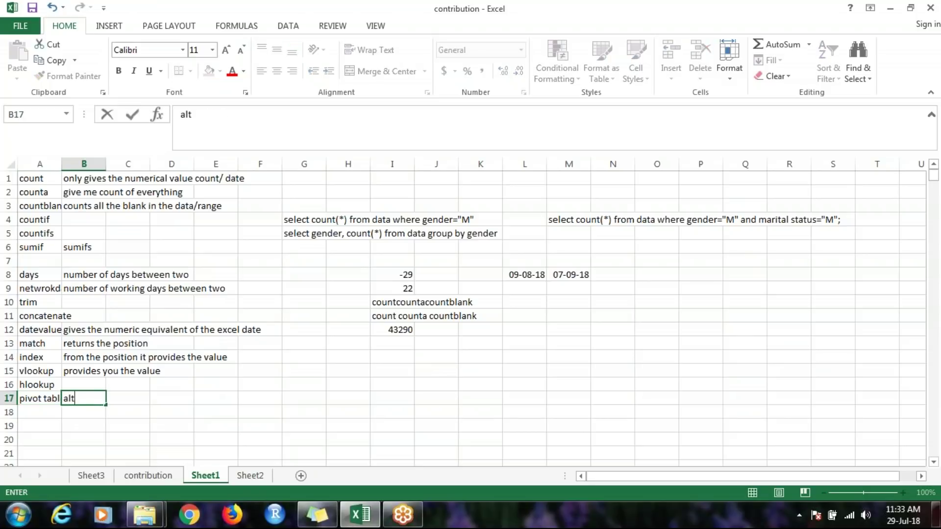
{"action": "type", "text": " N V"}
{"action": "key", "text": "Tab"}
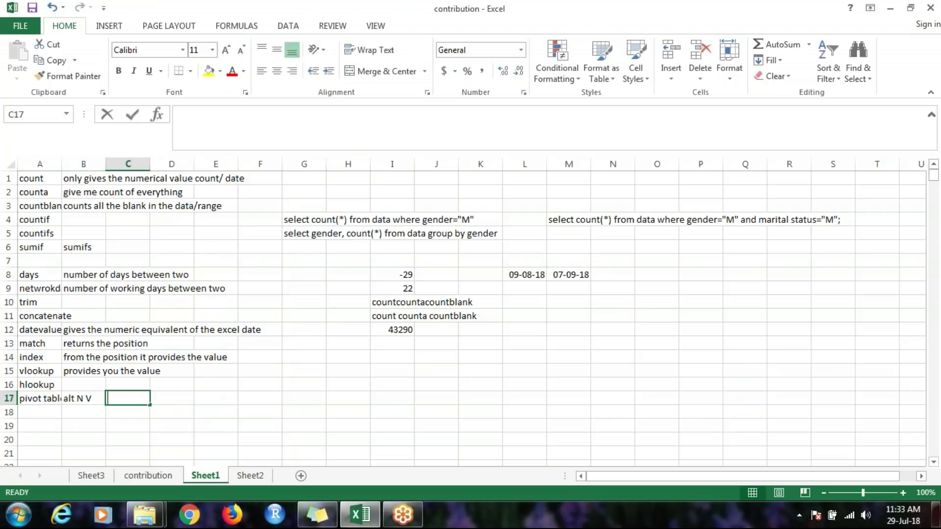
{"action": "type", "text": "alt D"}
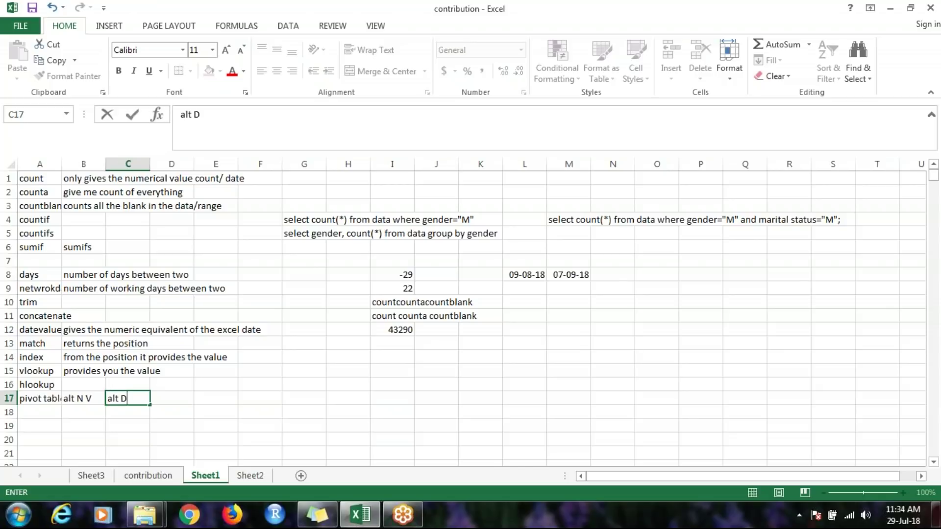
{"action": "type", "text": " P P"}
{"action": "key", "text": "Return"}
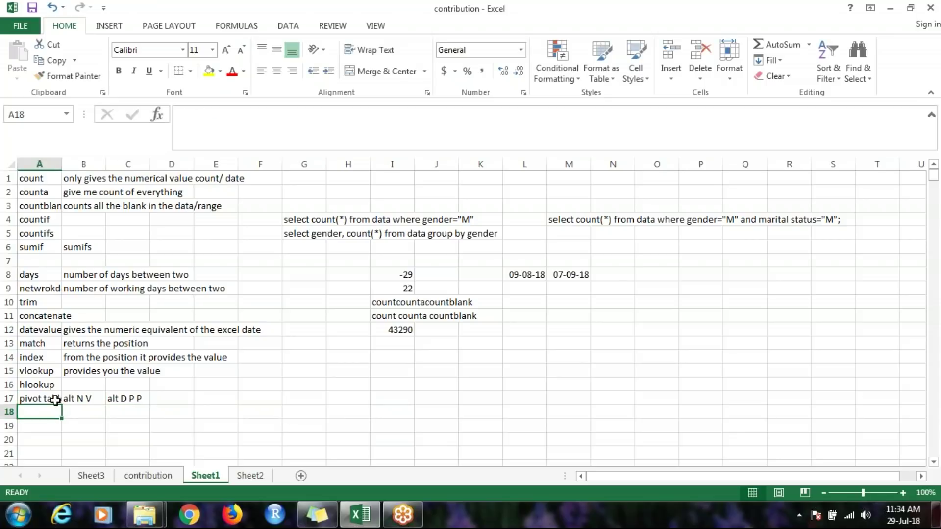
Step: Lay out the PivotTable on Sheet3 with Gender as columns, Marital Status as rows and FY04Giving as values
{"action": "left_click", "coordinate": [158, 476]}
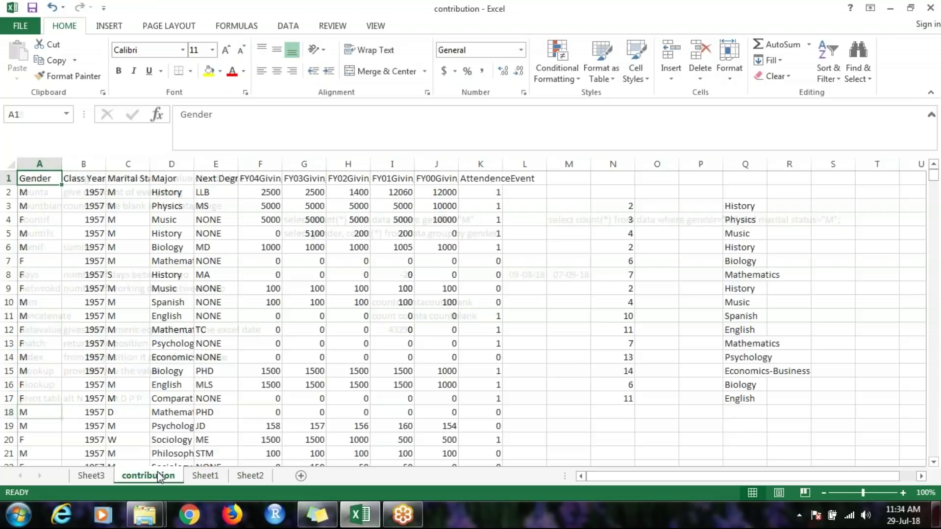
{"action": "key", "text": "ctrl+Page_Up"}
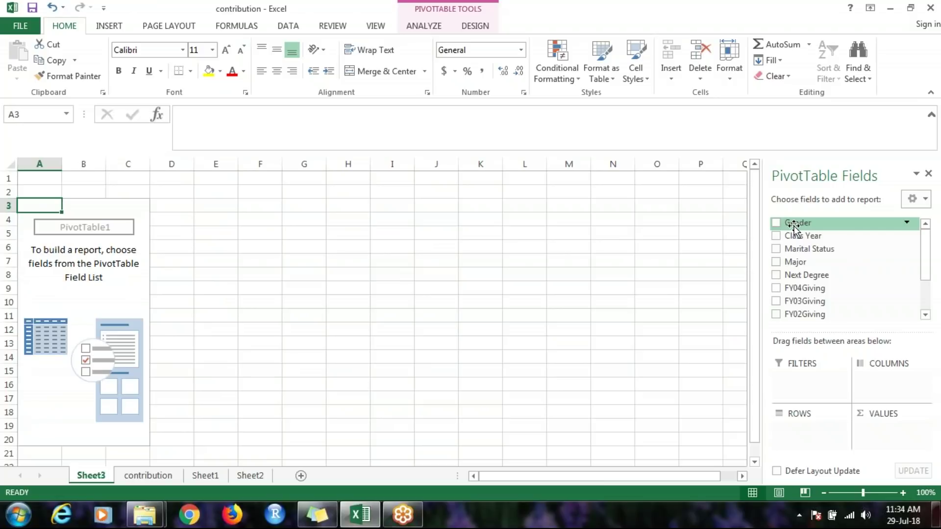
{"action": "left_click_drag", "start_coordinate": [803, 240], "coordinate": [870, 383]}
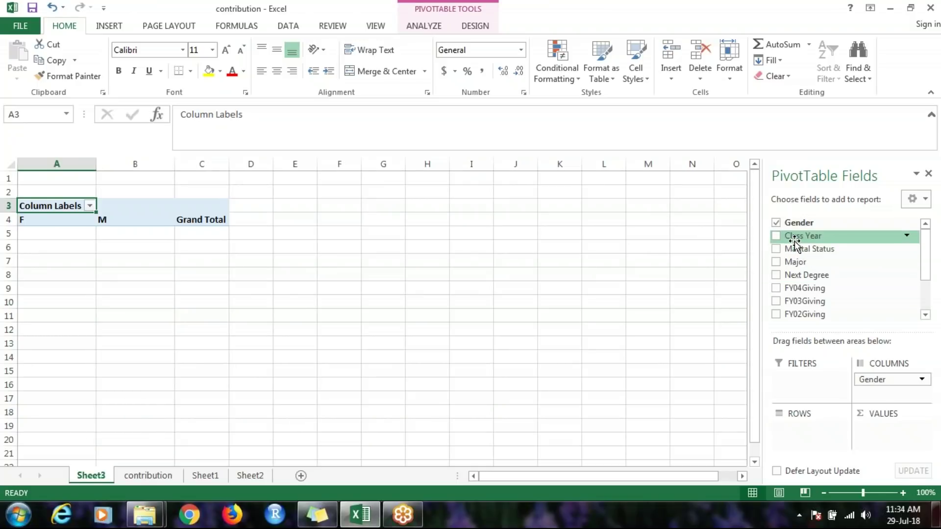
{"action": "left_click_drag", "start_coordinate": [795, 250], "coordinate": [811, 439]}
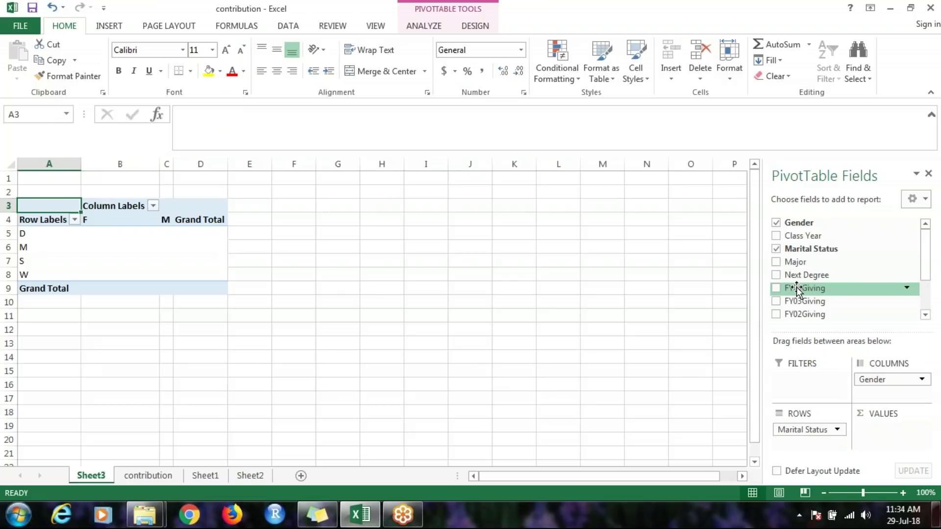
{"action": "left_click_drag", "start_coordinate": [796, 289], "coordinate": [884, 436]}
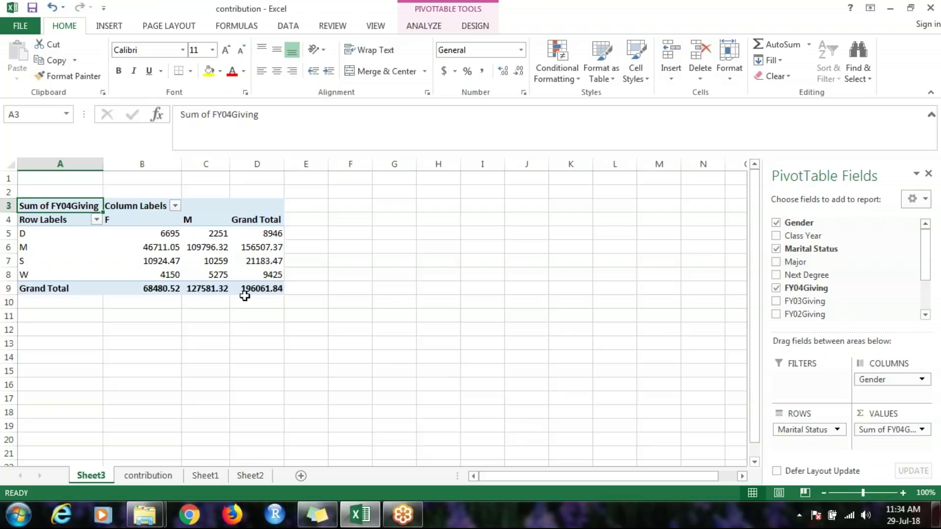
{"action": "mouse_move", "coordinate": [255, 294]}
{"action": "left_click", "coordinate": [891, 427]}
{"action": "left_click", "coordinate": [887, 416]}
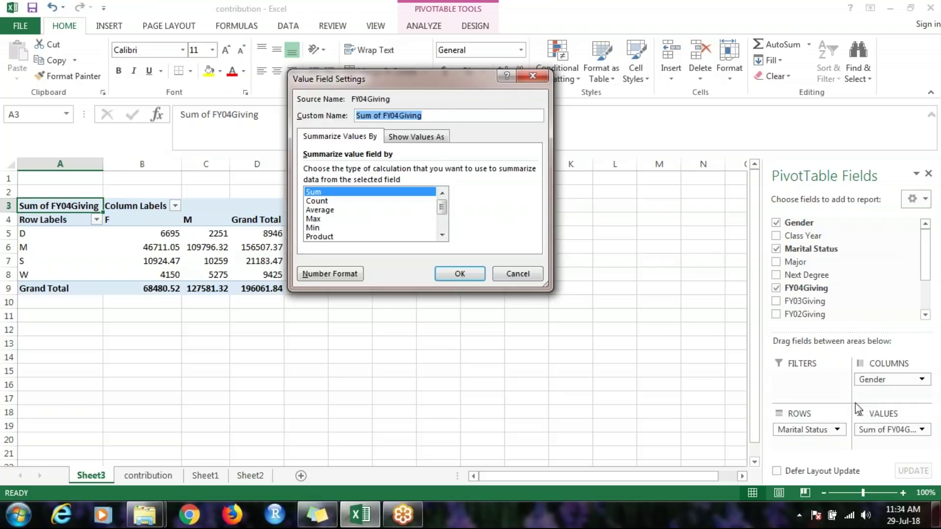
{"action": "left_click", "coordinate": [518, 275]}
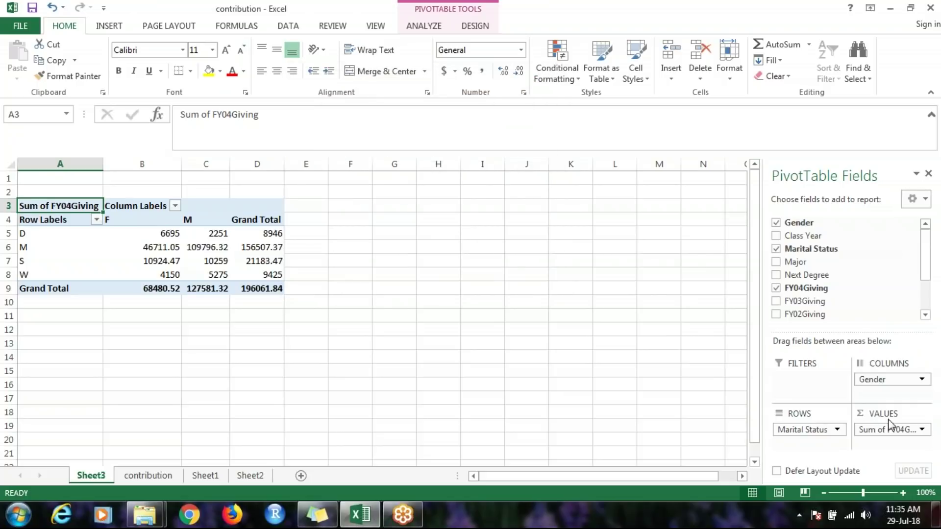
Step: Summarize the FY04Giving value field by Max
{"action": "left_click", "coordinate": [889, 427]}
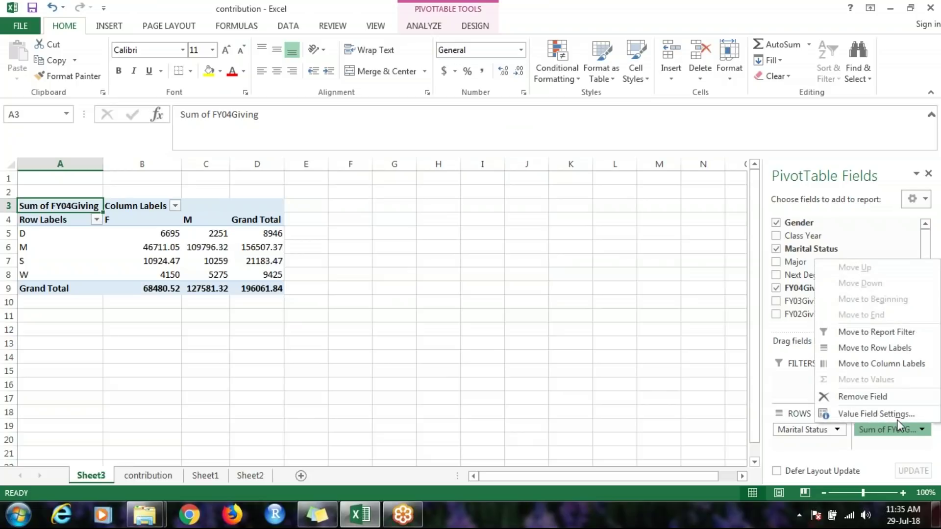
{"action": "left_click", "coordinate": [890, 414]}
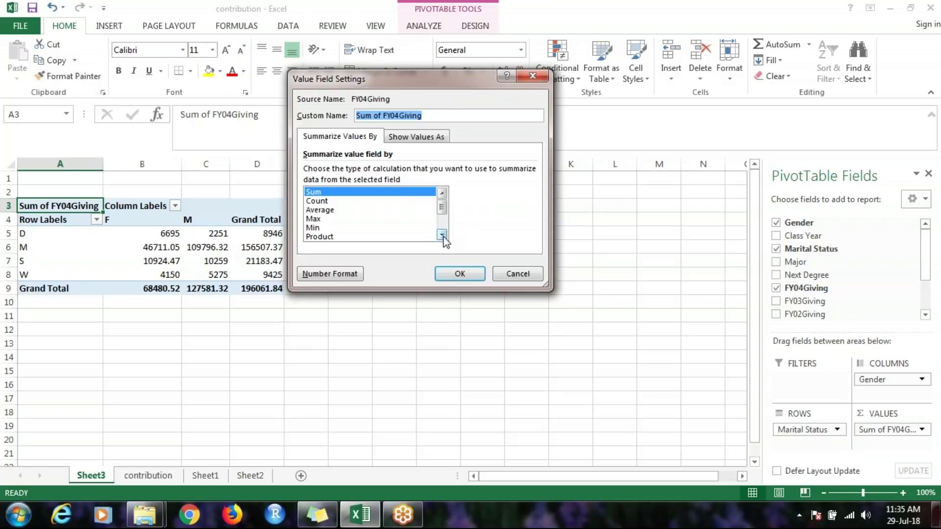
{"action": "left_click", "coordinate": [363, 220]}
{"action": "left_click", "coordinate": [458, 273]}
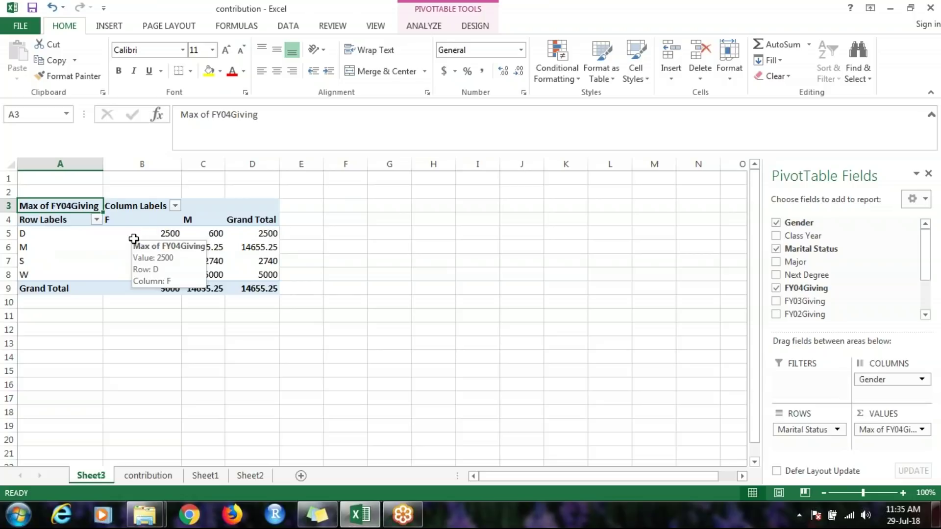
{"action": "mouse_move", "coordinate": [142, 238]}
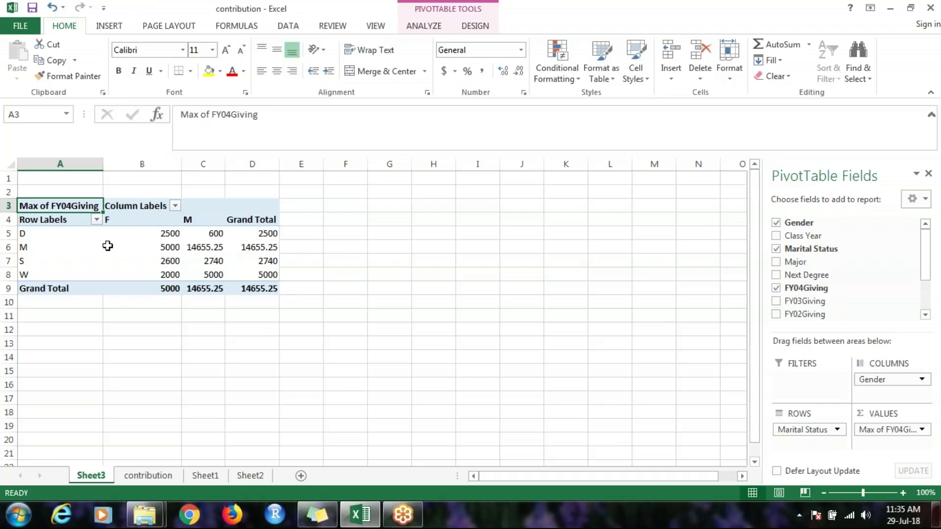
{"action": "mouse_move", "coordinate": [118, 271]}
Step: Look through the summary calculations offered for the FY04Giving value field and close its settings without changing anything
{"action": "left_click", "coordinate": [921, 431]}
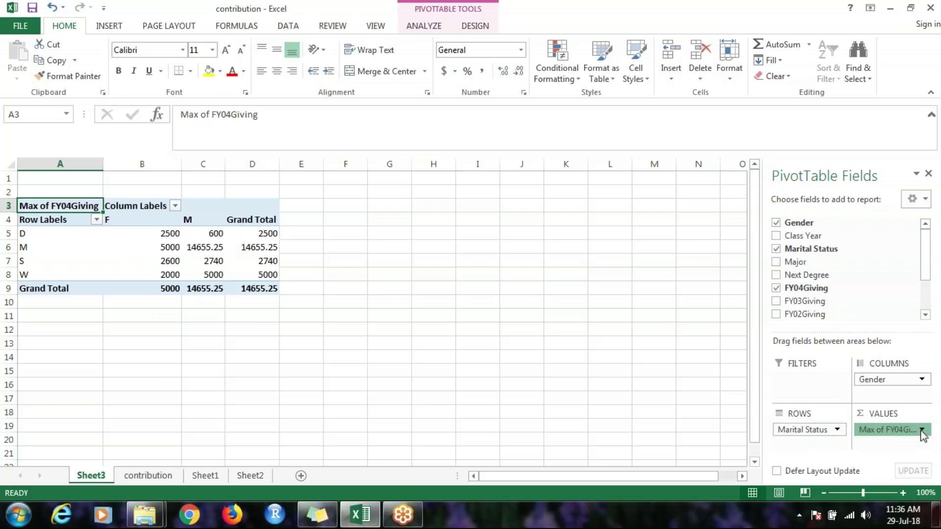
{"action": "left_click", "coordinate": [903, 417]}
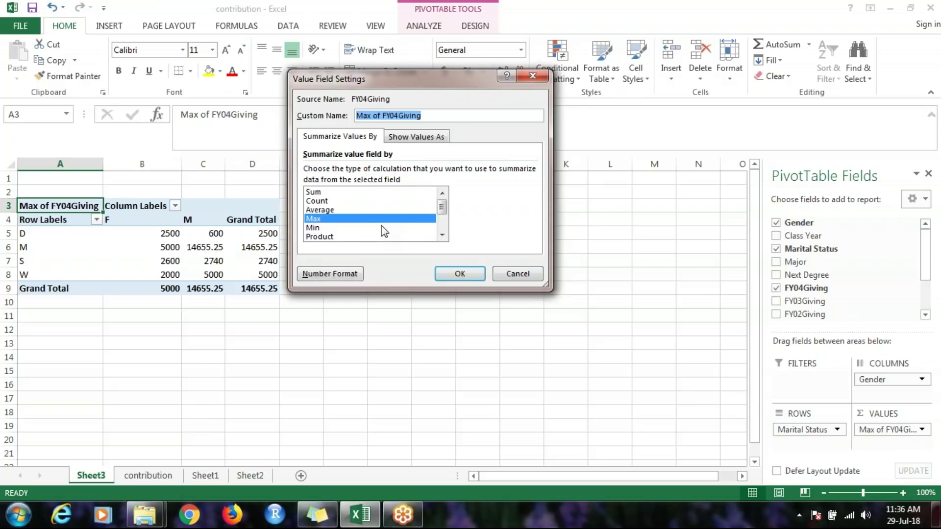
{"action": "left_click", "coordinate": [442, 236]}
{"action": "left_click", "coordinate": [442, 235]}
{"action": "left_click", "coordinate": [442, 235]}
{"action": "left_click", "coordinate": [442, 235]}
{"action": "left_click", "coordinate": [442, 235]}
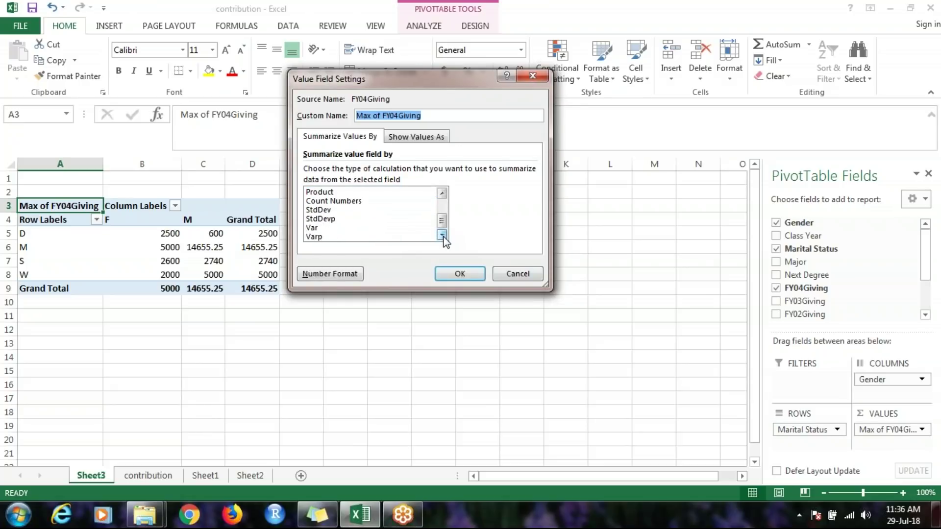
{"action": "left_click_drag", "start_coordinate": [443, 226], "coordinate": [441, 195]}
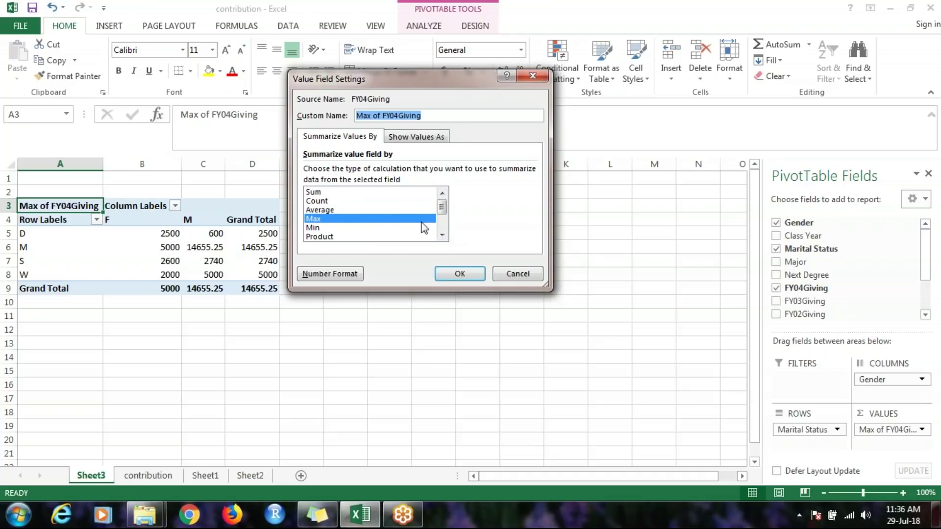
{"action": "left_click", "coordinate": [516, 275]}
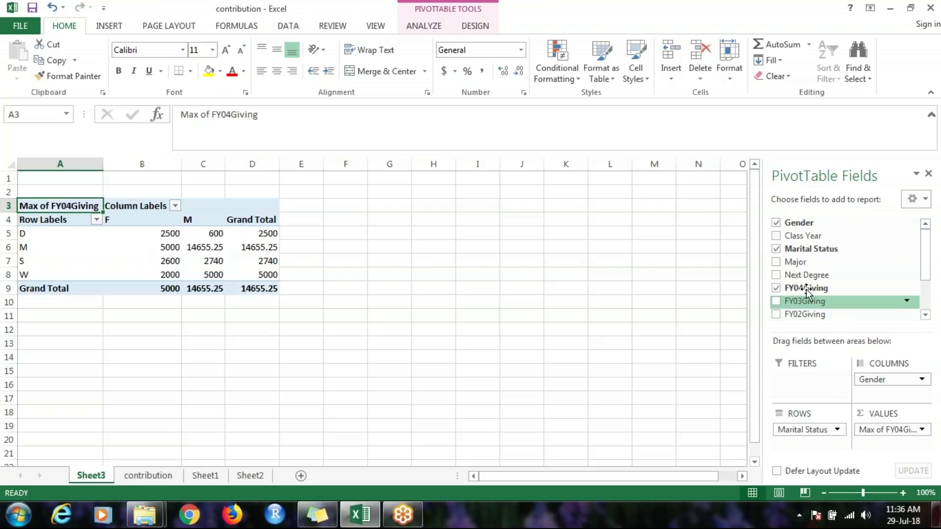
Step: Add Next Degree as a report filter, allow multiple items, and filter the PivotTable to BA only
{"action": "left_click_drag", "start_coordinate": [807, 282], "coordinate": [808, 381]}
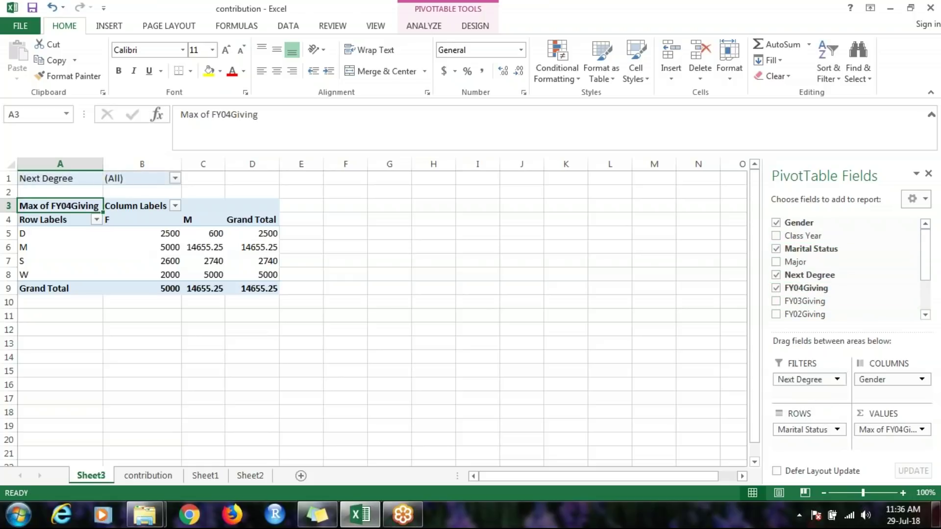
{"action": "left_click", "coordinate": [175, 179]}
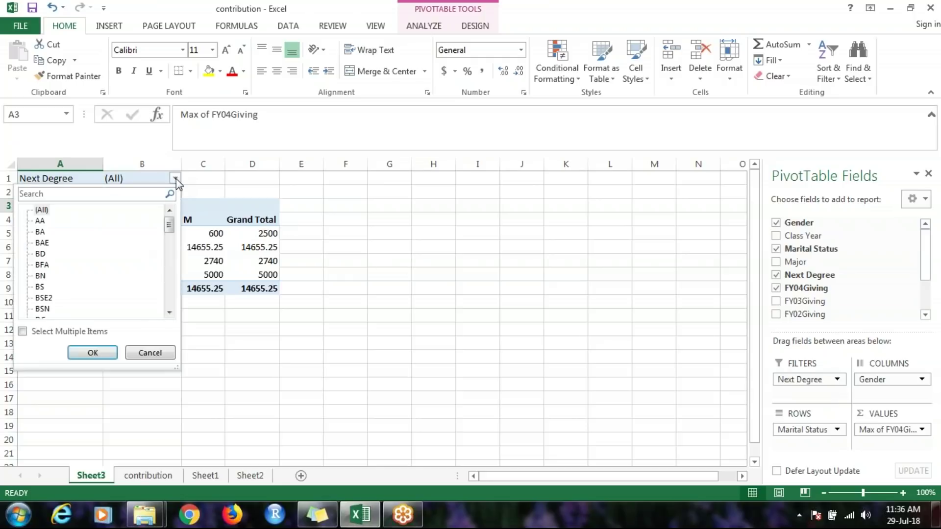
{"action": "left_click", "coordinate": [23, 332]}
{"action": "left_click", "coordinate": [38, 210]}
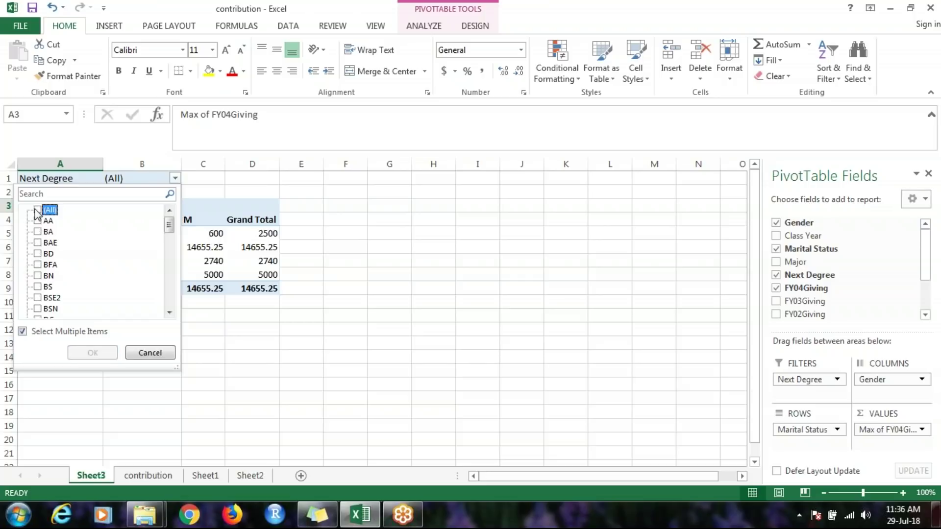
{"action": "left_click", "coordinate": [38, 232]}
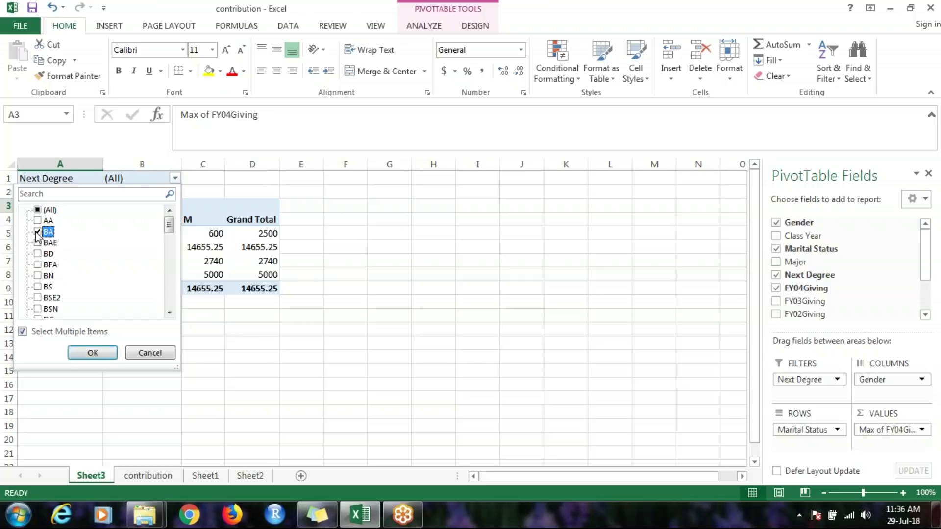
{"action": "left_click", "coordinate": [82, 350]}
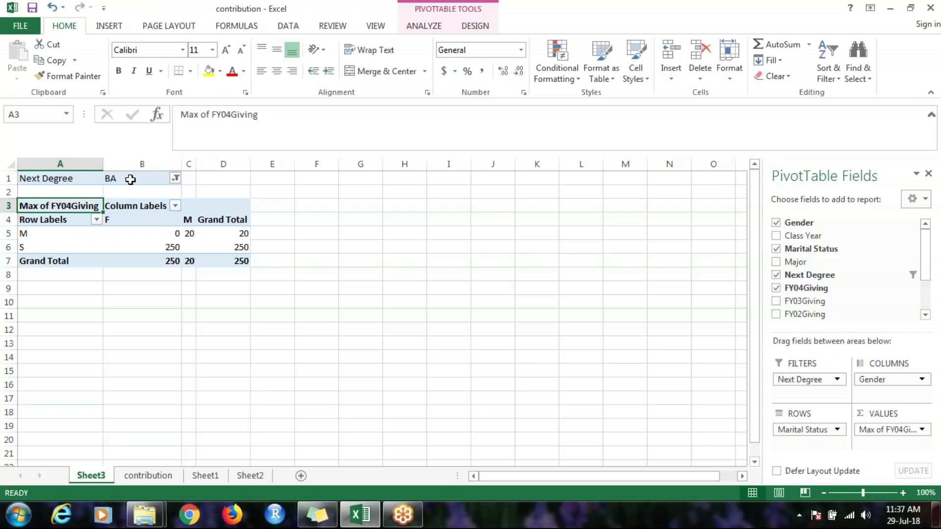
Step: Reset the Next Degree filter to all items and remove the field from the PivotTable
{"action": "left_click", "coordinate": [175, 179]}
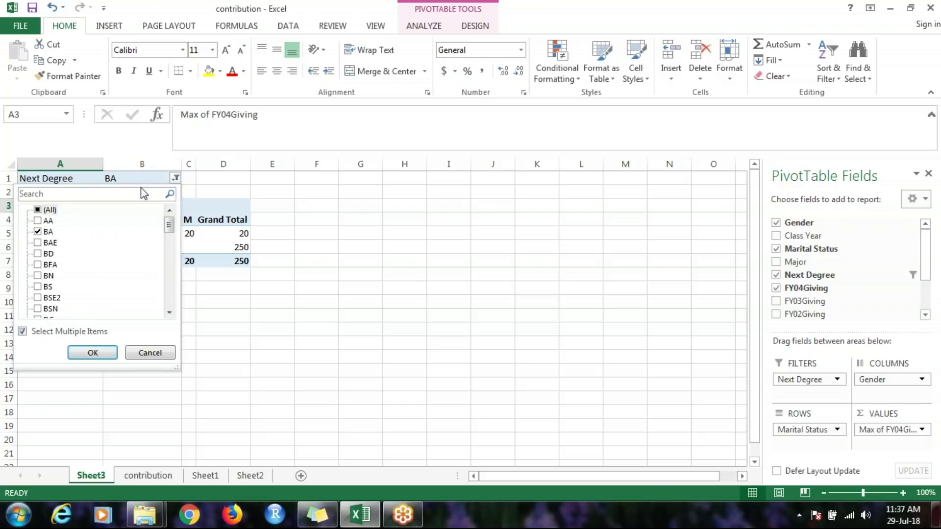
{"action": "left_click", "coordinate": [40, 211]}
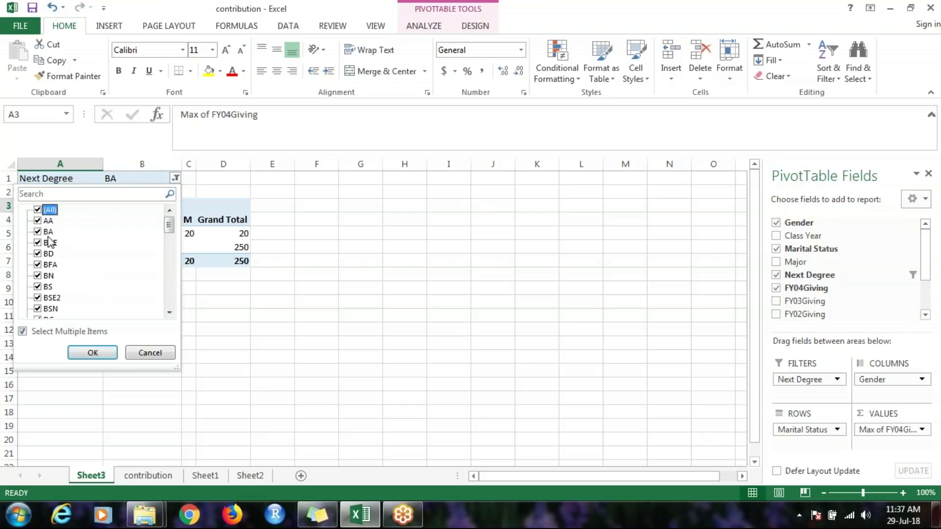
{"action": "left_click", "coordinate": [92, 353]}
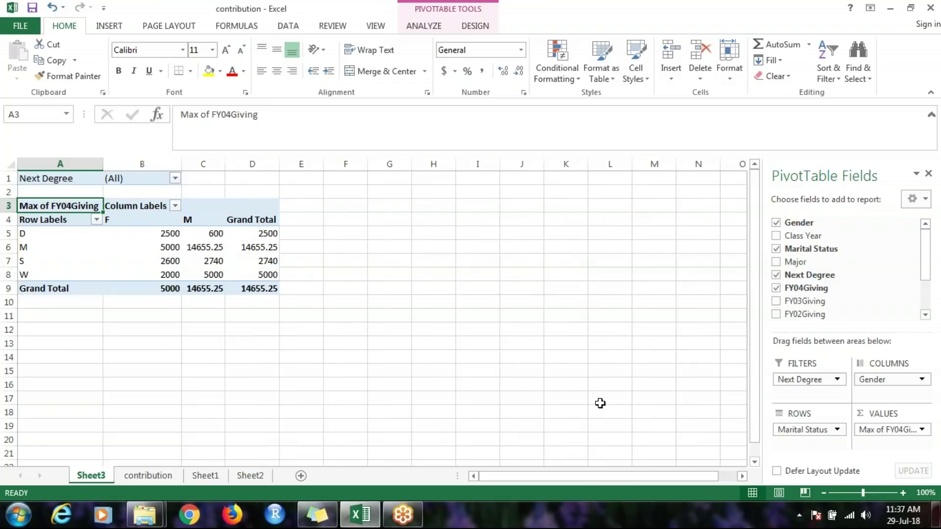
{"action": "left_click", "coordinate": [833, 380]}
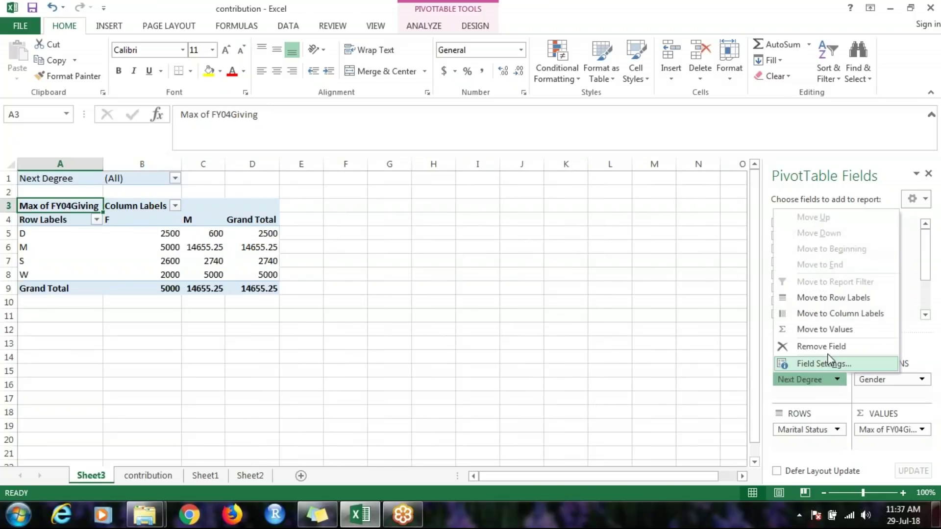
{"action": "left_click", "coordinate": [832, 348]}
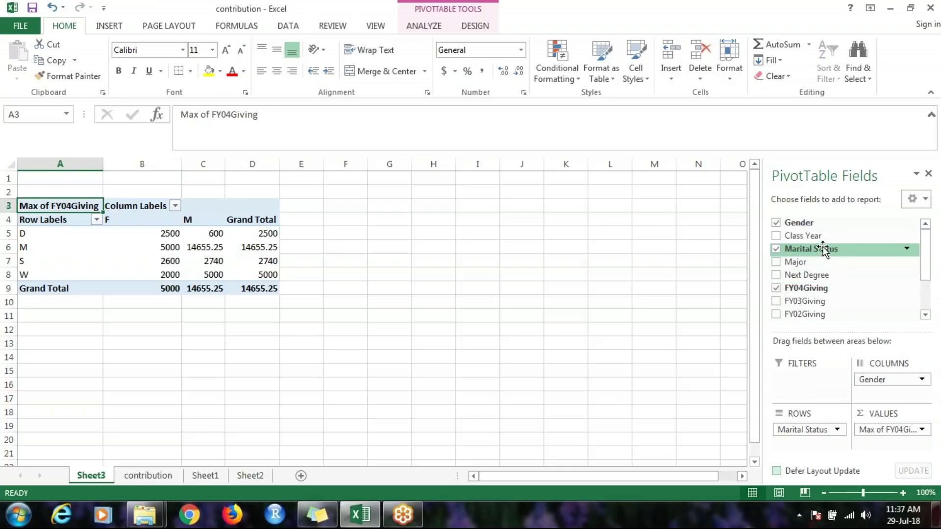
Step: Add Class Year as the report filter, allow multiple items, and filter the PivotTable to 1957 only
{"action": "left_click_drag", "start_coordinate": [796, 235], "coordinate": [804, 384]}
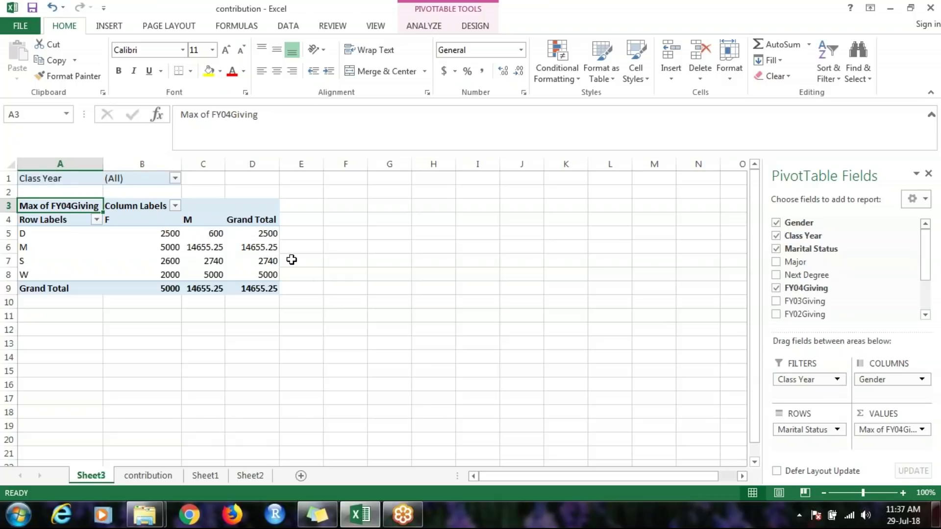
{"action": "left_click", "coordinate": [175, 179]}
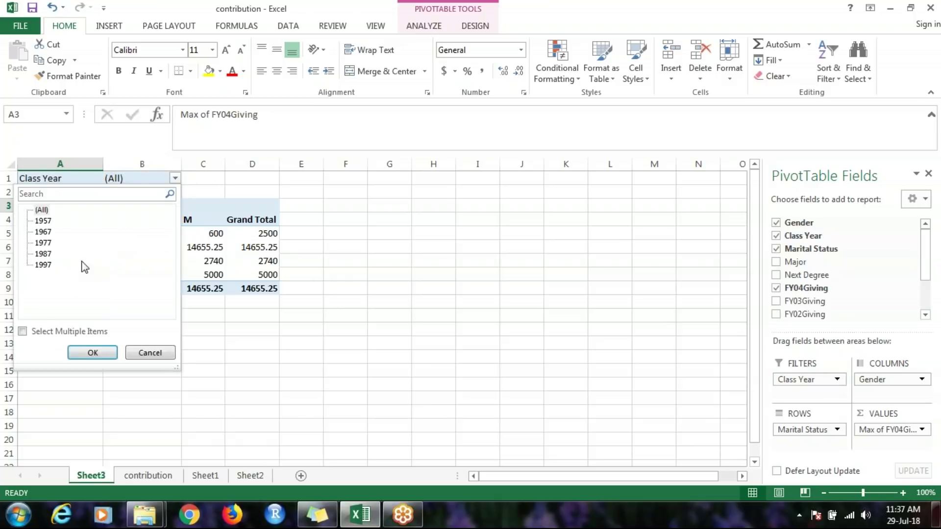
{"action": "left_click", "coordinate": [23, 332]}
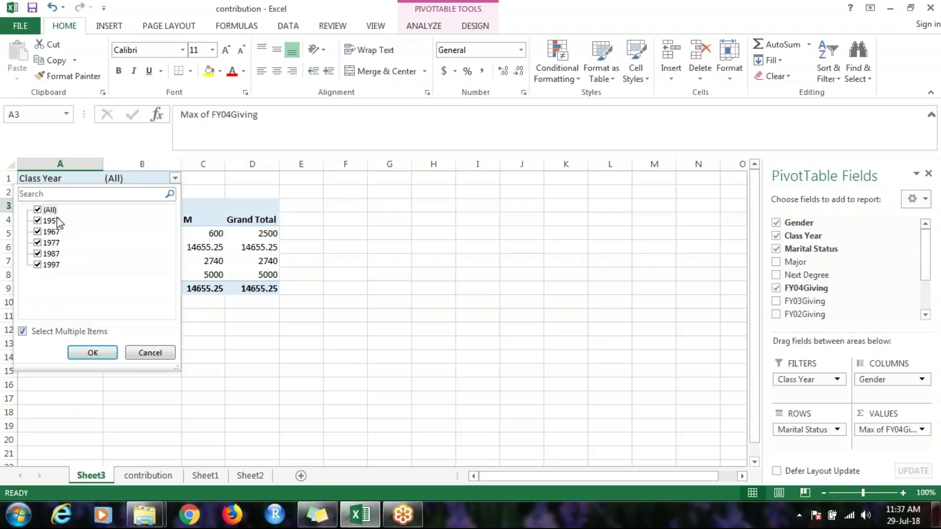
{"action": "left_click", "coordinate": [37, 210]}
{"action": "left_click", "coordinate": [38, 221]}
{"action": "left_click", "coordinate": [95, 354]}
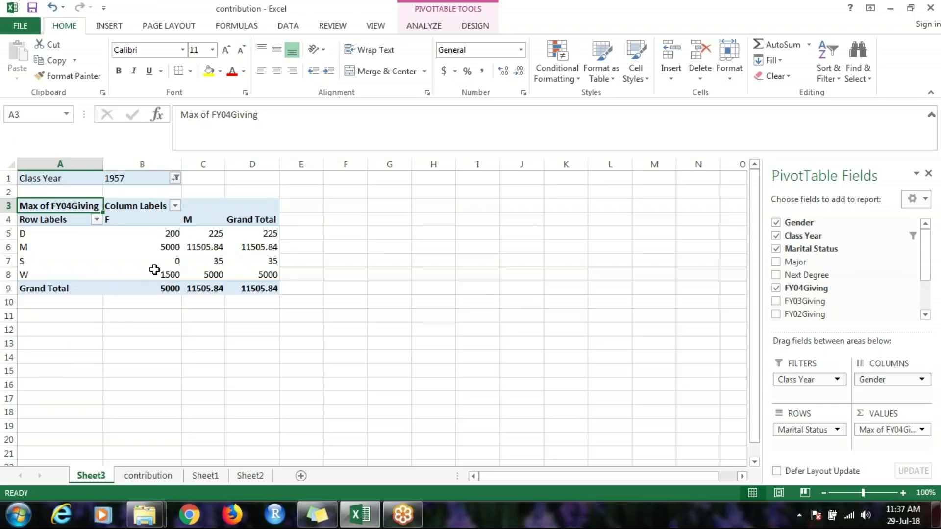
Step: Change the Class Year report filter to show 1967 only, excluding 1957
{"action": "mouse_move", "coordinate": [150, 261]}
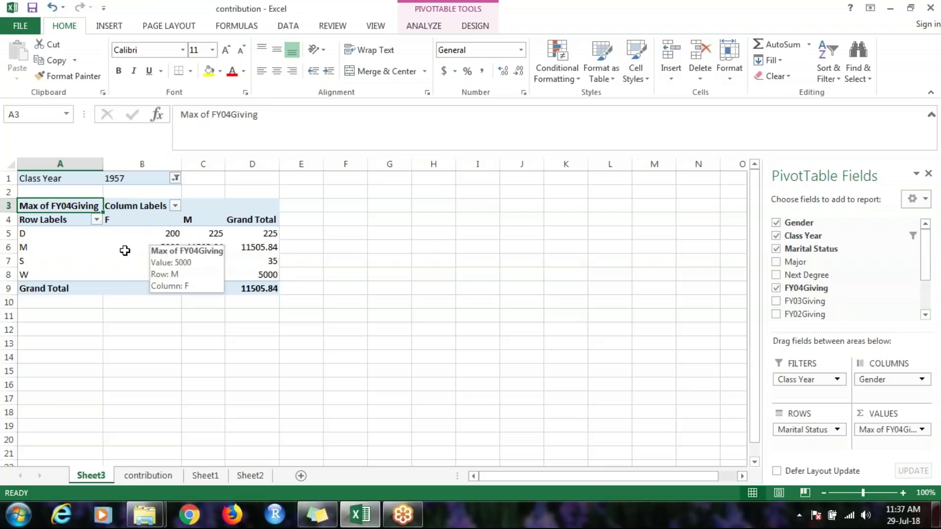
{"action": "left_click", "coordinate": [175, 179]}
{"action": "left_click", "coordinate": [37, 220]}
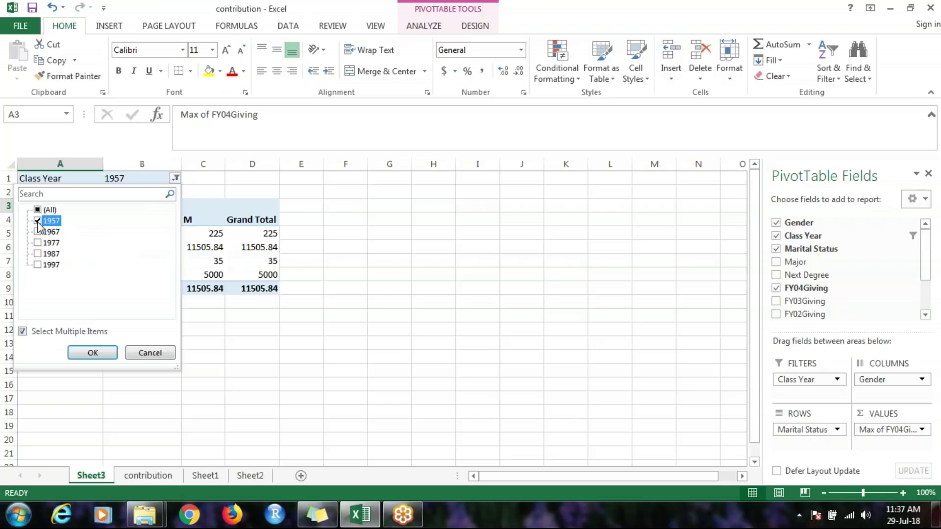
{"action": "left_click", "coordinate": [38, 231]}
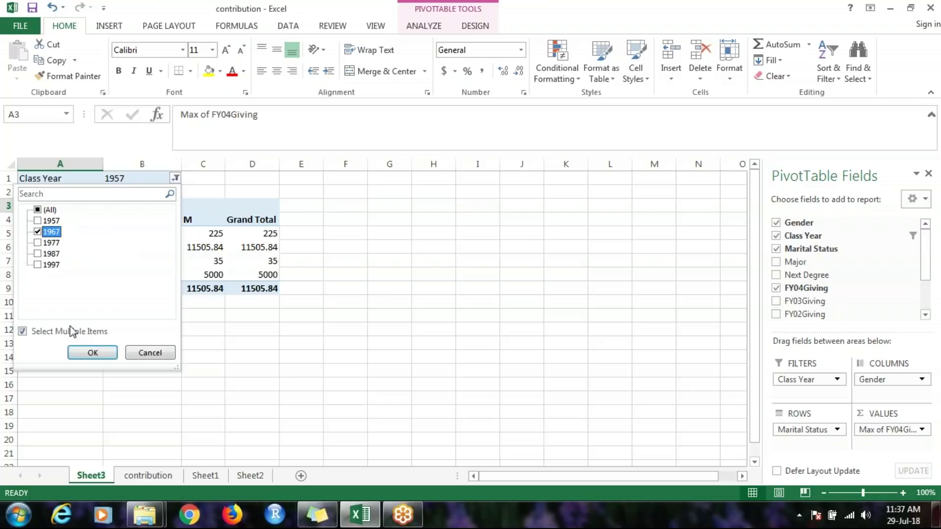
{"action": "left_click", "coordinate": [91, 354]}
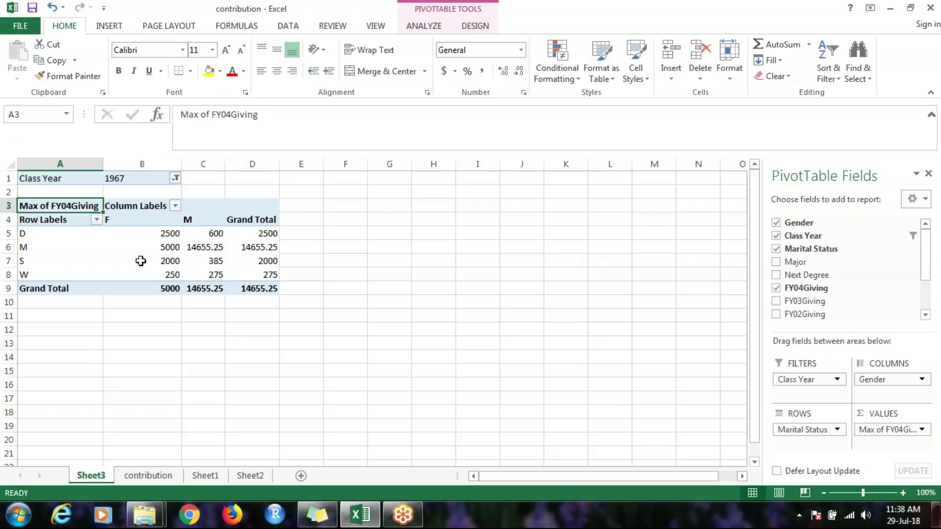
Step: Switch the PivotTable's Class Year filter from 1967 to 1997 only
{"action": "left_click", "coordinate": [176, 181]}
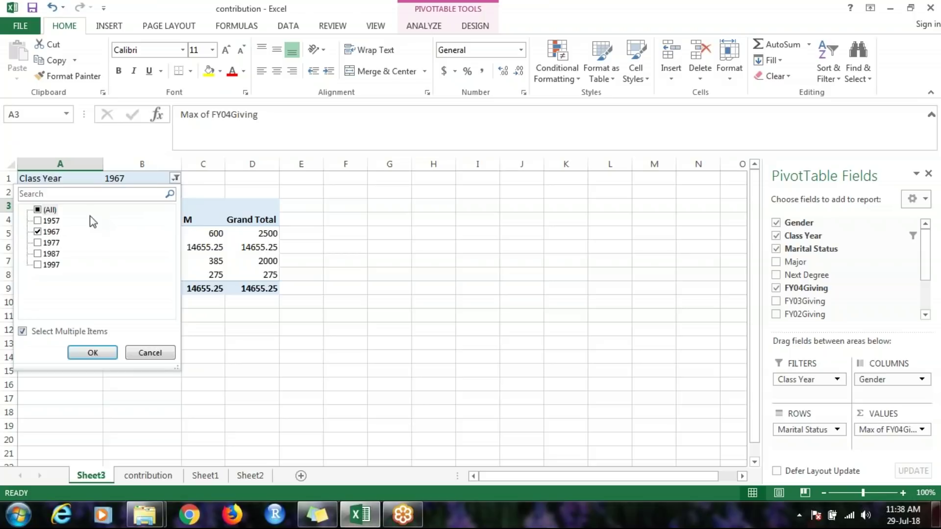
{"action": "left_click", "coordinate": [38, 233]}
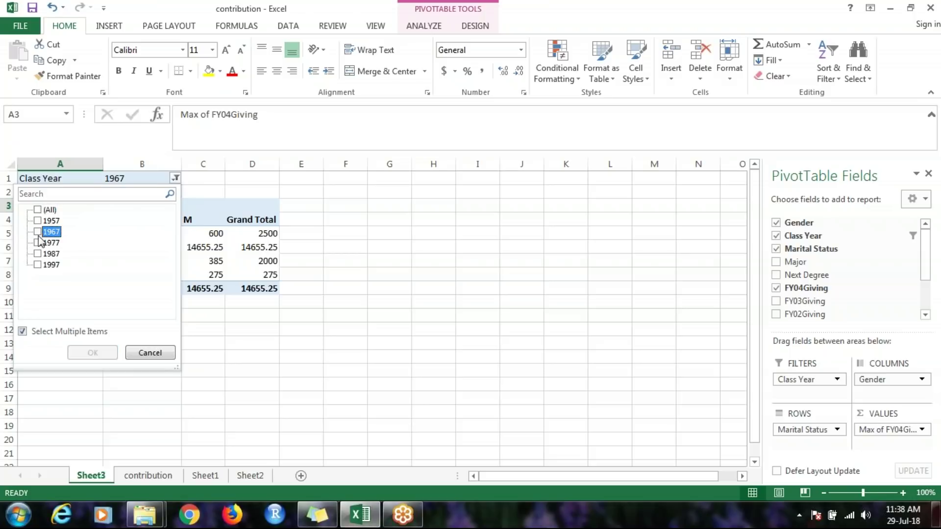
{"action": "left_click", "coordinate": [37, 264]}
{"action": "left_click", "coordinate": [93, 354]}
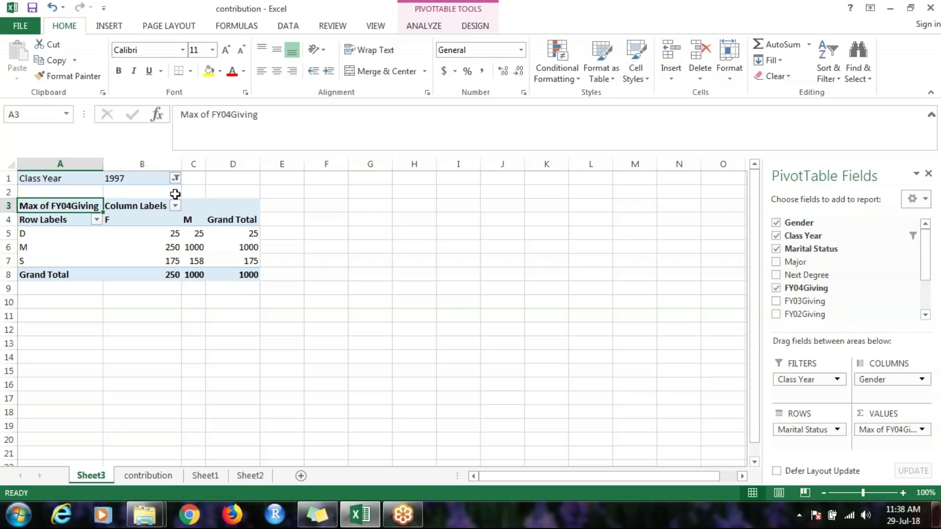
{"action": "left_click", "coordinate": [174, 178]}
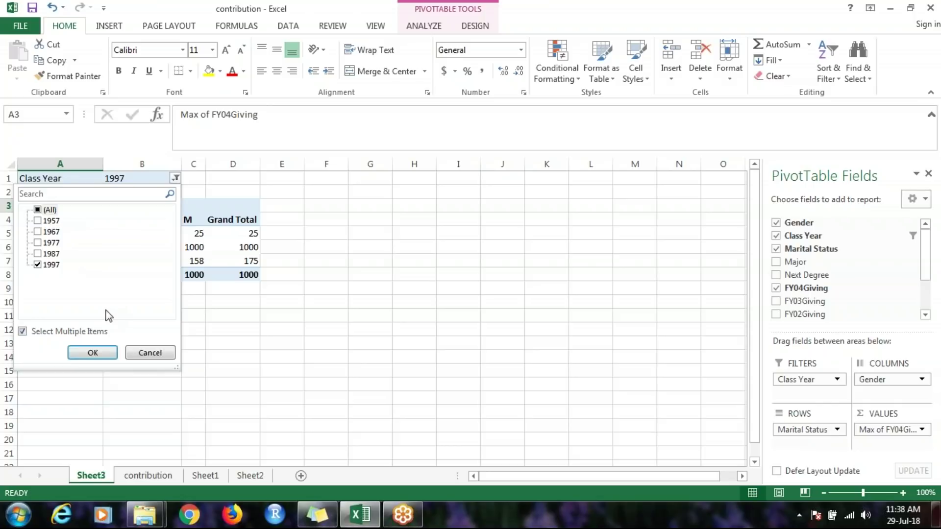
{"action": "left_click", "coordinate": [146, 352]}
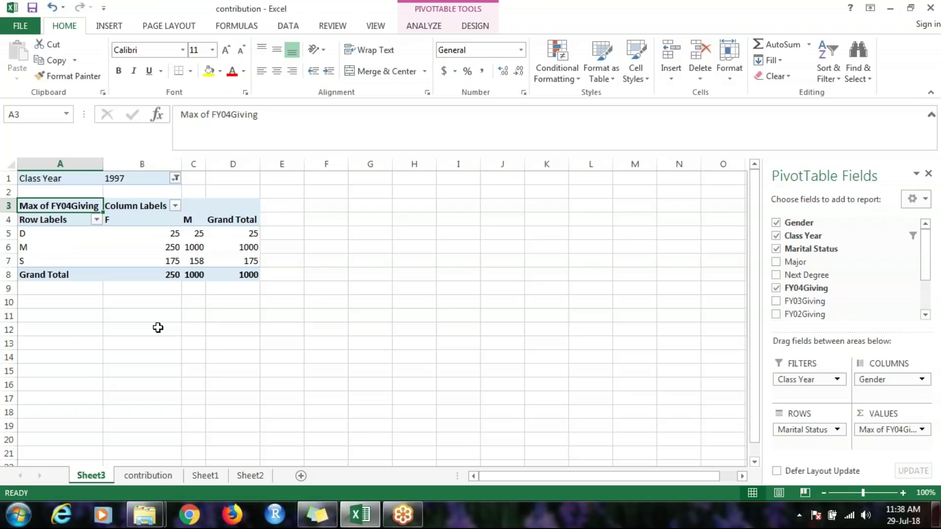
{"action": "mouse_move", "coordinate": [190, 243]}
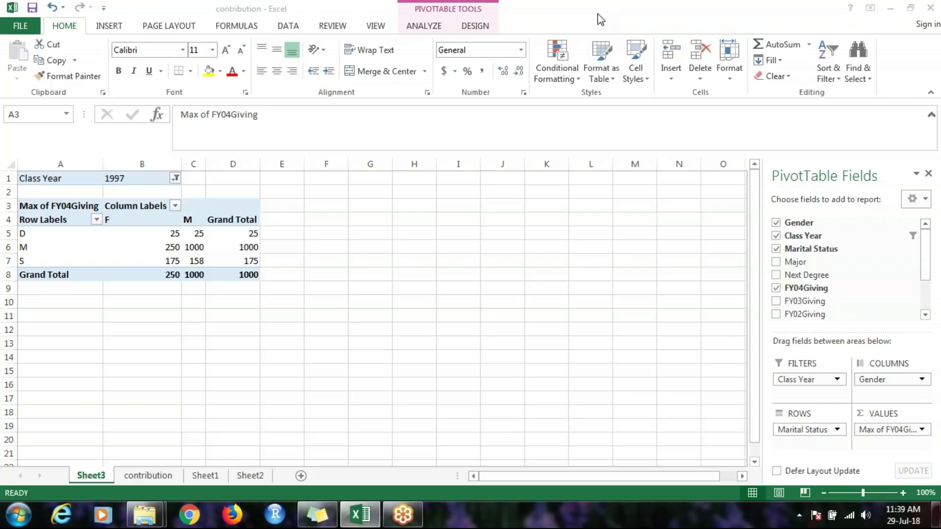
{"action": "left_click", "coordinate": [569, 20]}
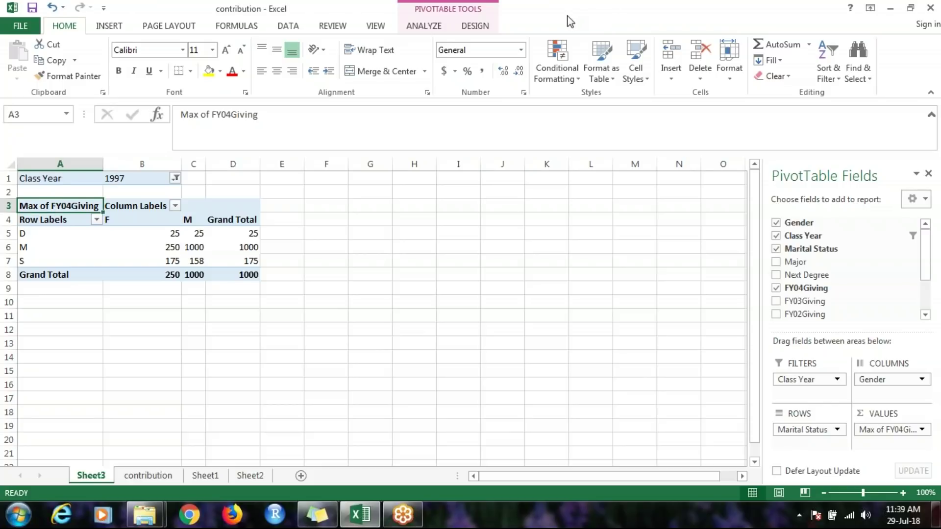